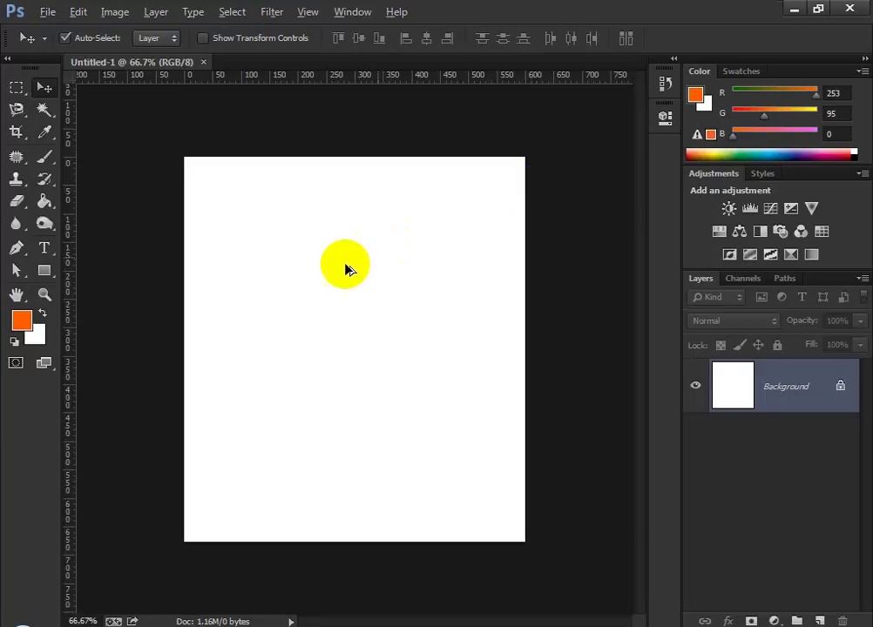
# Look through the marquee tool variants and leave the Rectangular Marquee tool active
pyautogui.scroll(2, 345, 265)
pyautogui.click(45, 91)
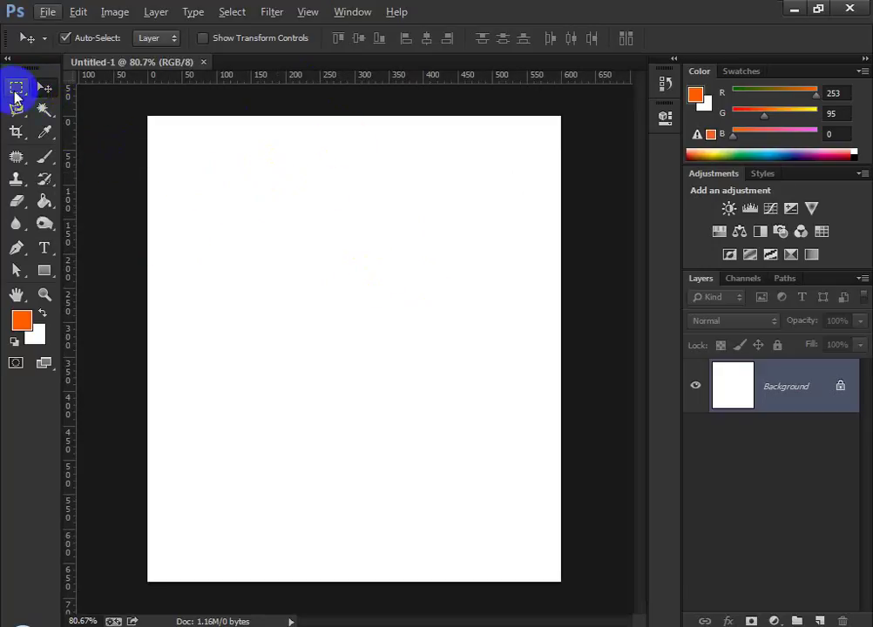
pyautogui.click(16, 89)
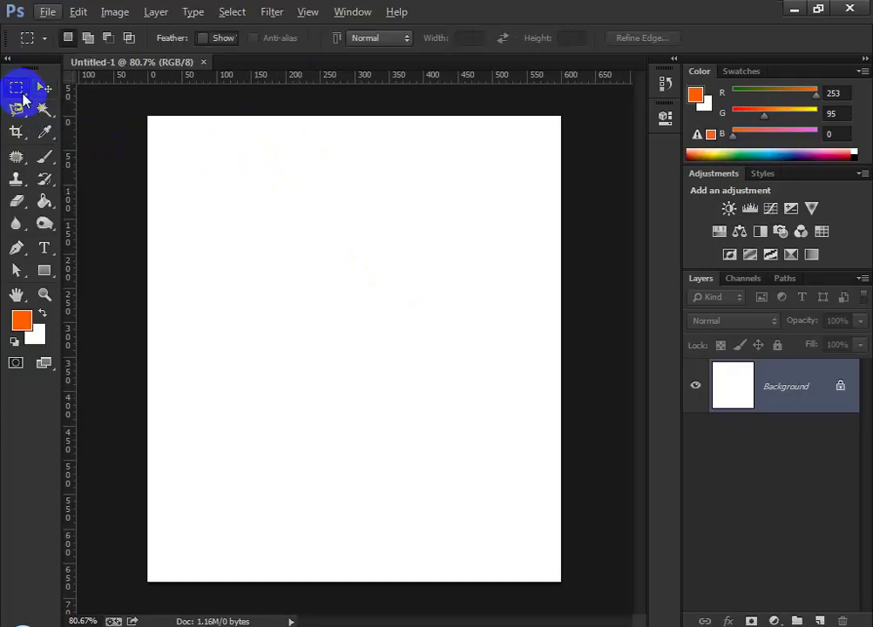
pyautogui.click(17, 91)
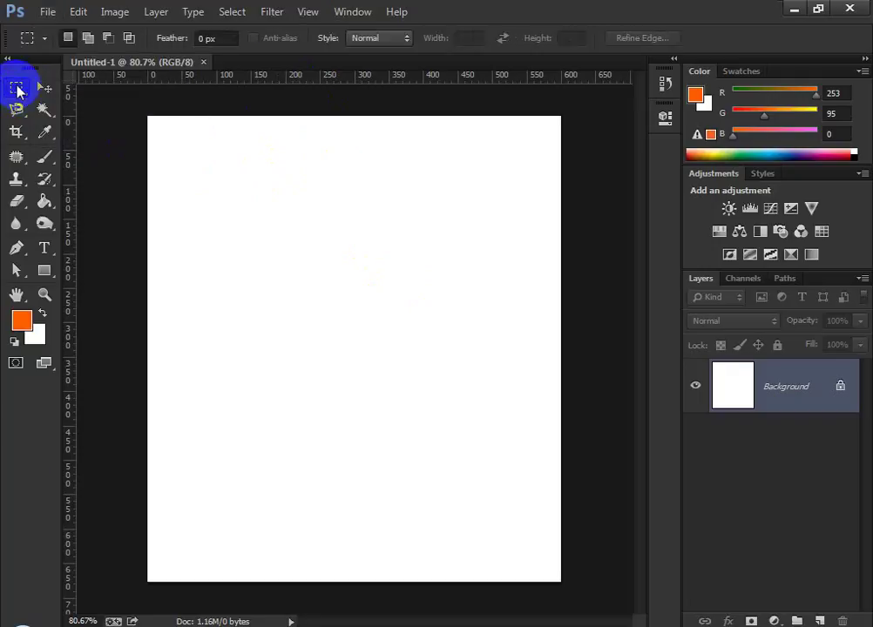
pyautogui.click(20, 89)
pyautogui.moveTo(20, 90); pyautogui.dragTo(119, 95)
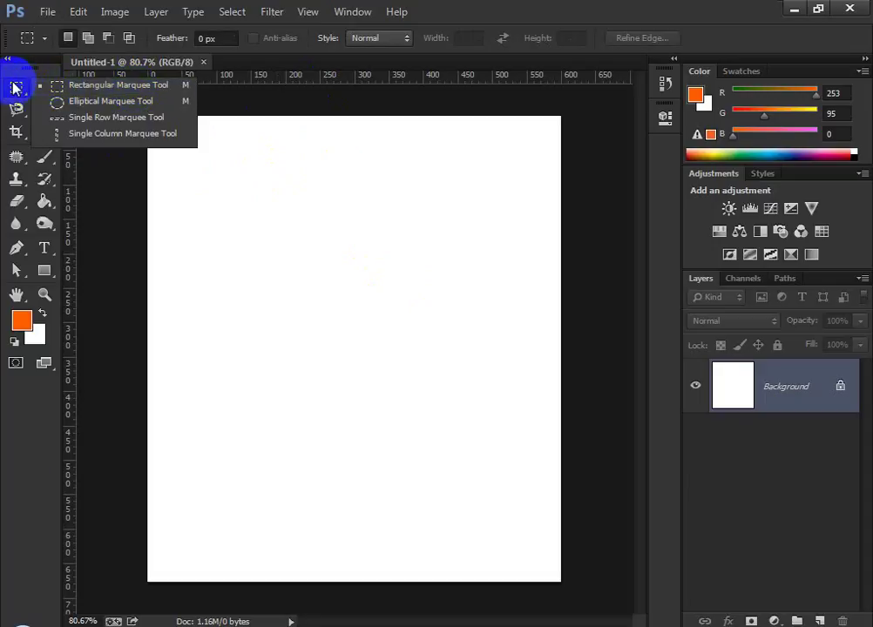
pyautogui.click(54, 87)
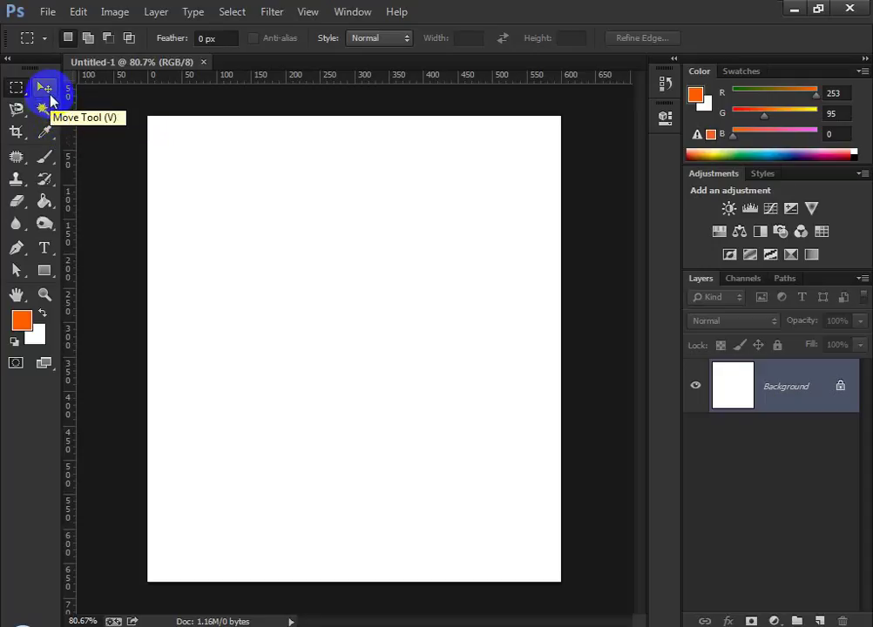
pyautogui.click(45, 89)
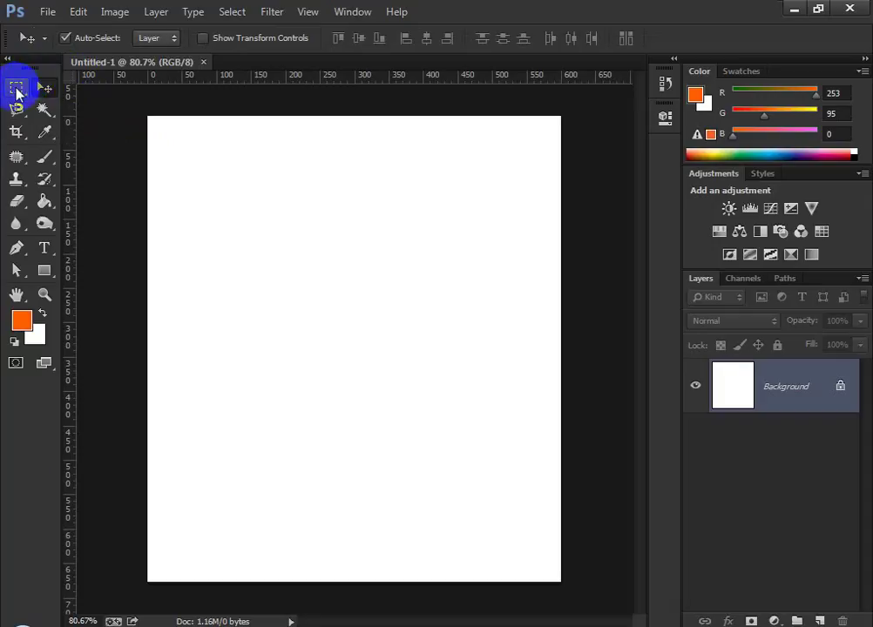
pyautogui.click(17, 89)
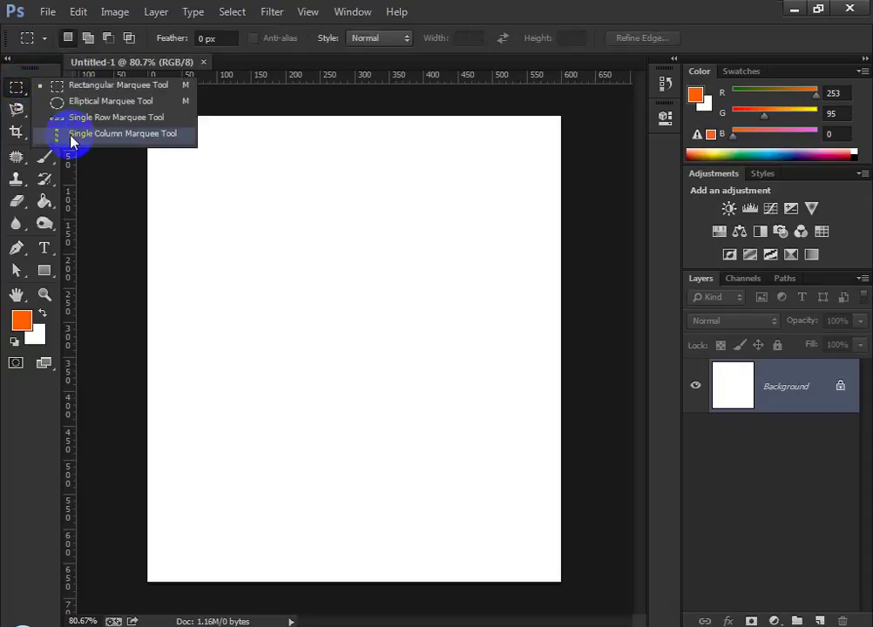
pyautogui.click(17, 92)
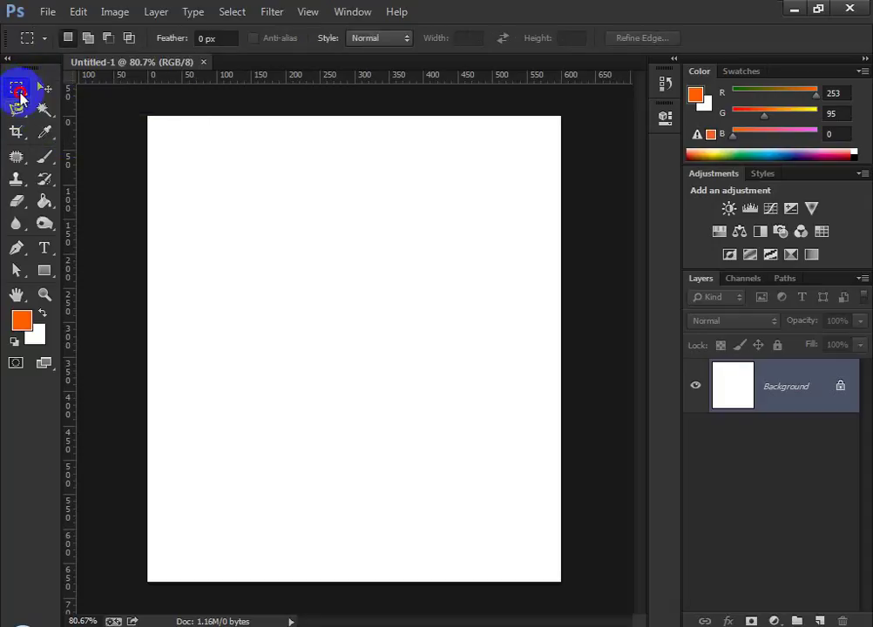
pyautogui.click(18, 90)
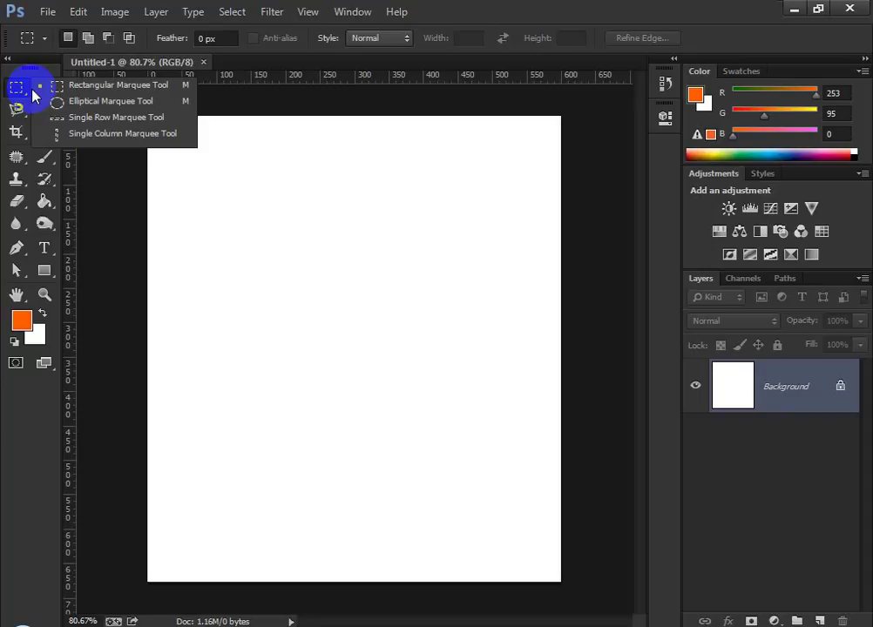
pyautogui.click(29, 87)
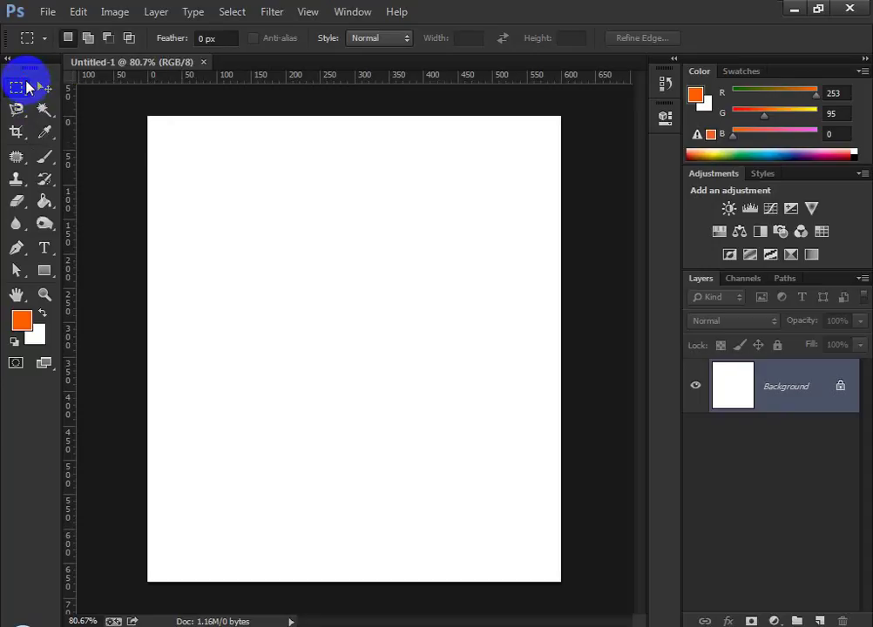
pyautogui.click(12, 94)
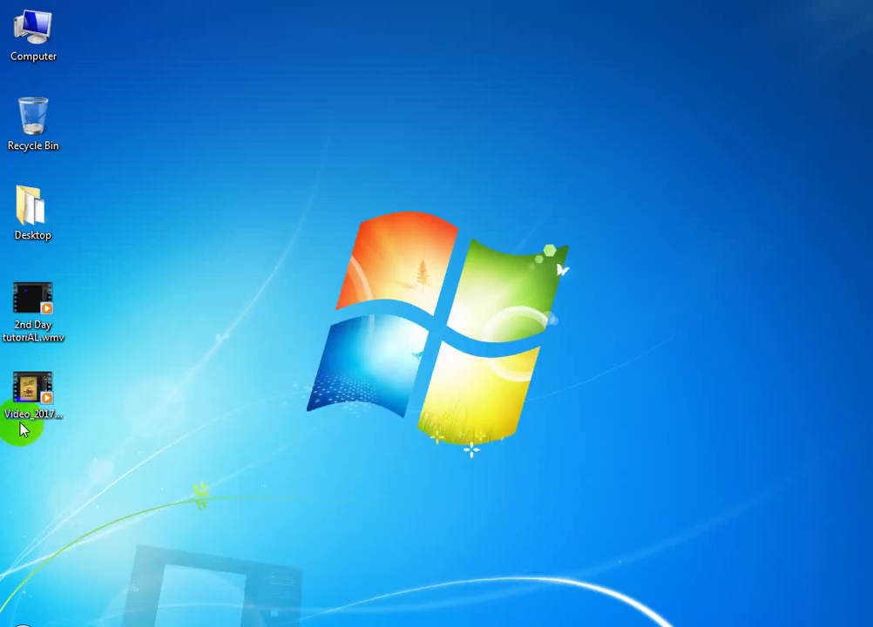
# Switch to Windows Explorer and open the subfolder named New folder inside the Desktop folder
pyautogui.click(22, 224)
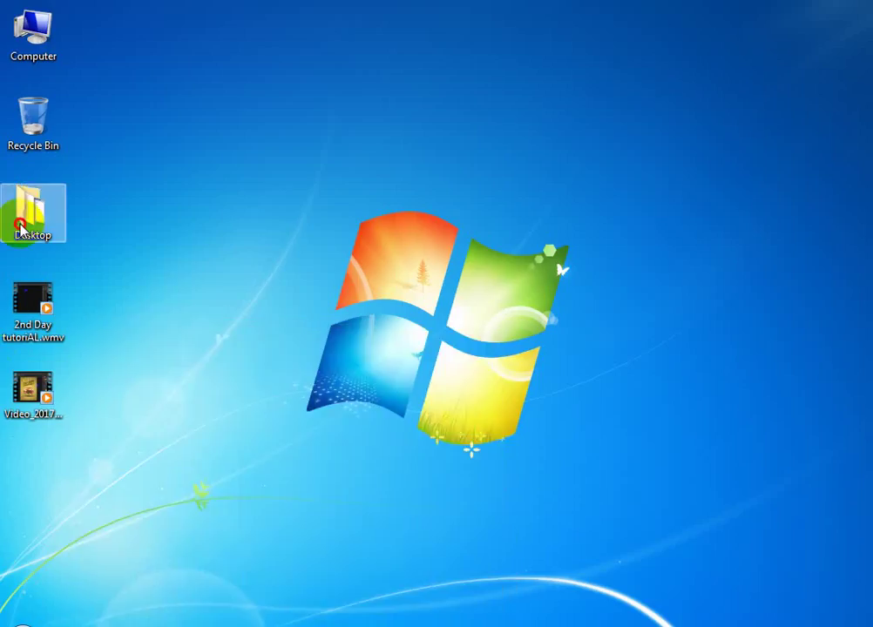
pyautogui.doubleClick(22, 225)
pyautogui.doubleClick(341, 132)
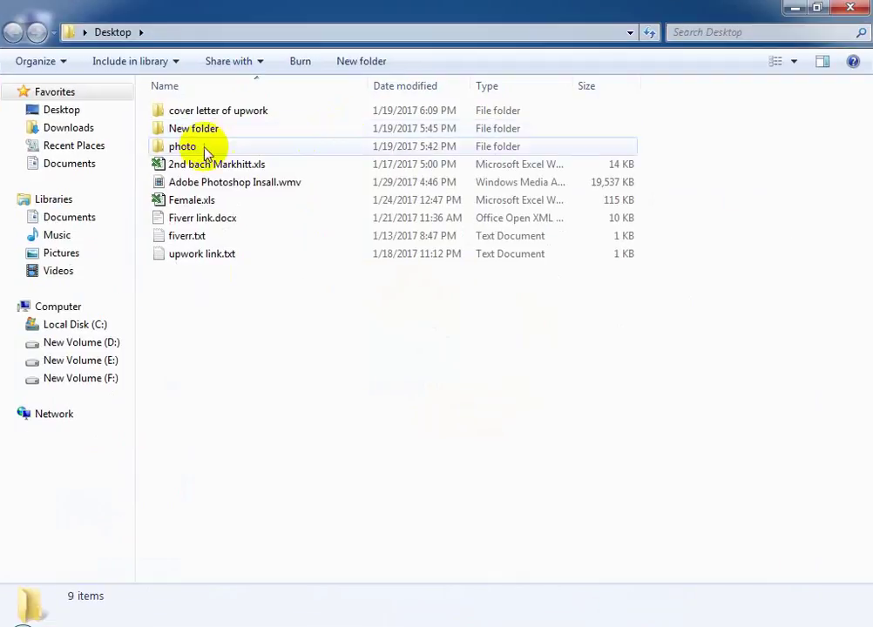
pyautogui.doubleClick(195, 131)
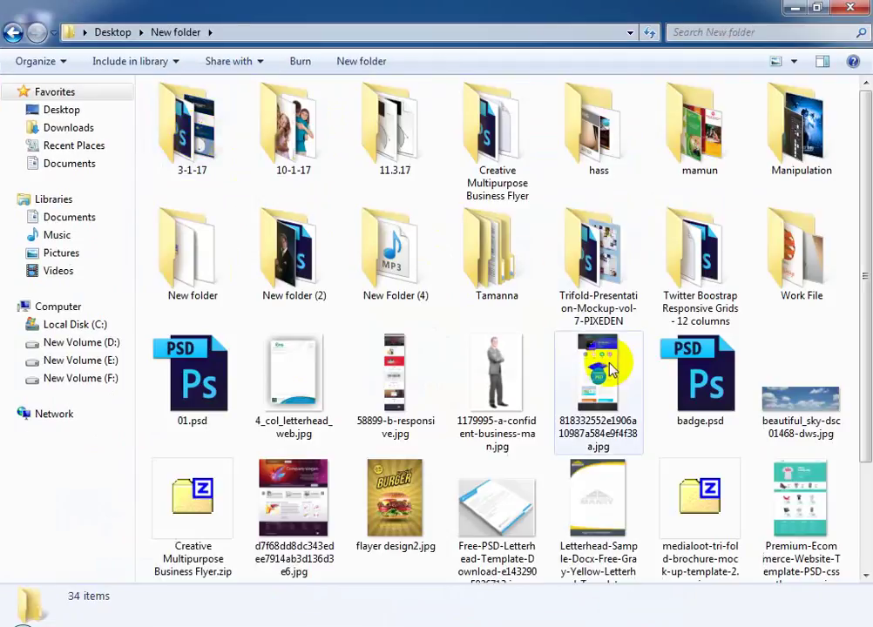
# Try to open the image 818332552e1906a10987a584e9f4f38a.jpg from the folder in Photoshop
pyautogui.moveTo(610, 370); pyautogui.dragTo(357, 68)
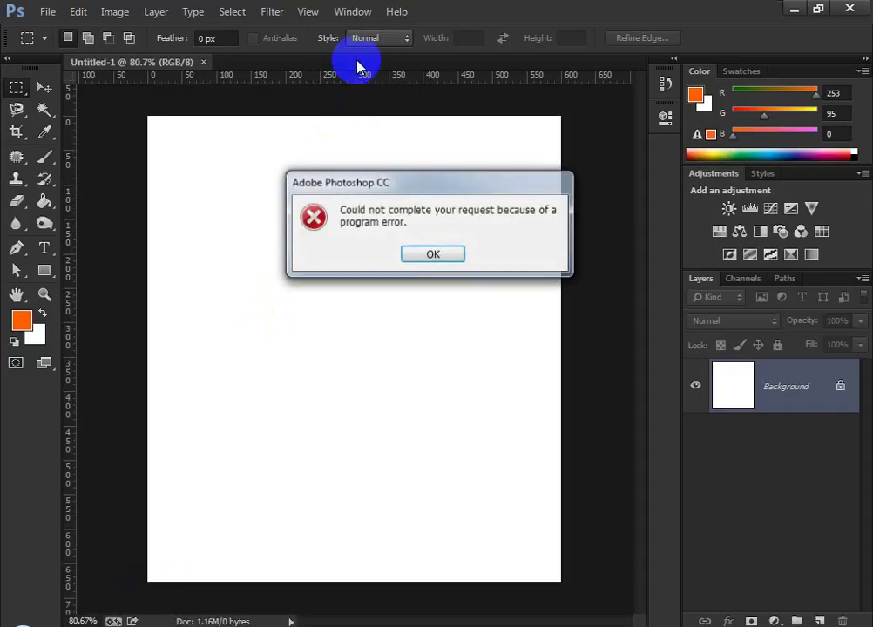
pyautogui.click(428, 254)
pyautogui.click(196, 626)
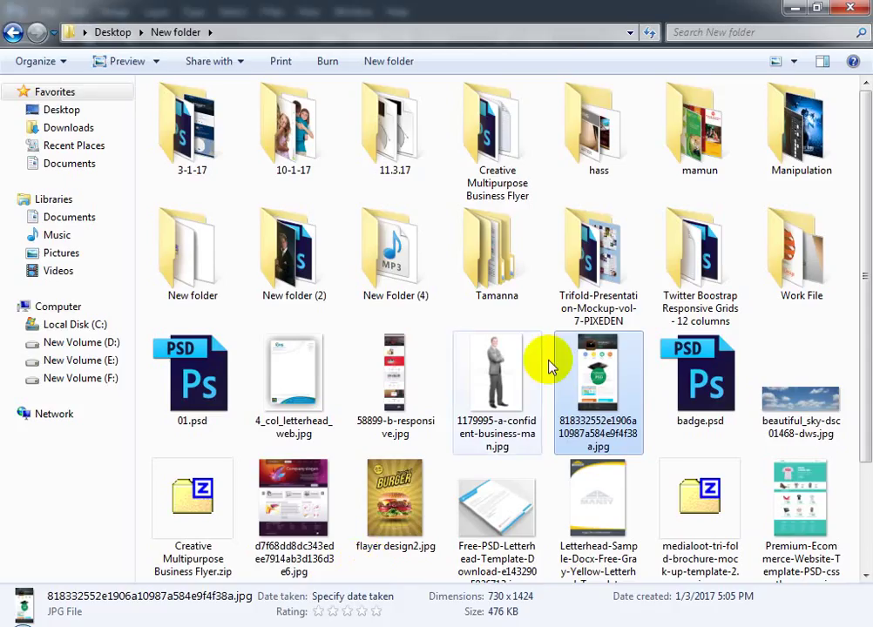
# Open flayer design2.jpg from the folder in Photoshop as a separate document beside Untitled-1
pyautogui.click(360, 502)
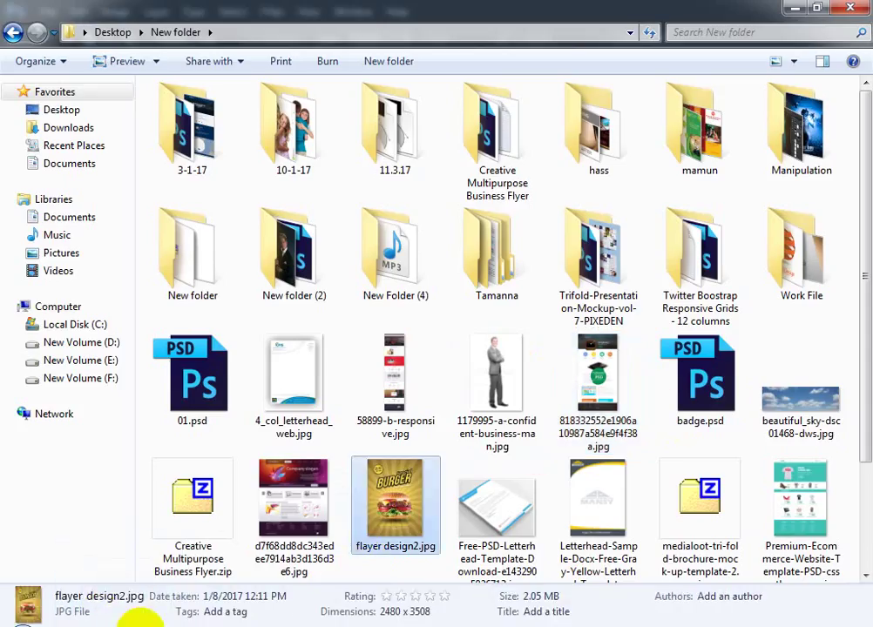
pyautogui.moveTo(135, 619); pyautogui.dragTo(327, 57)
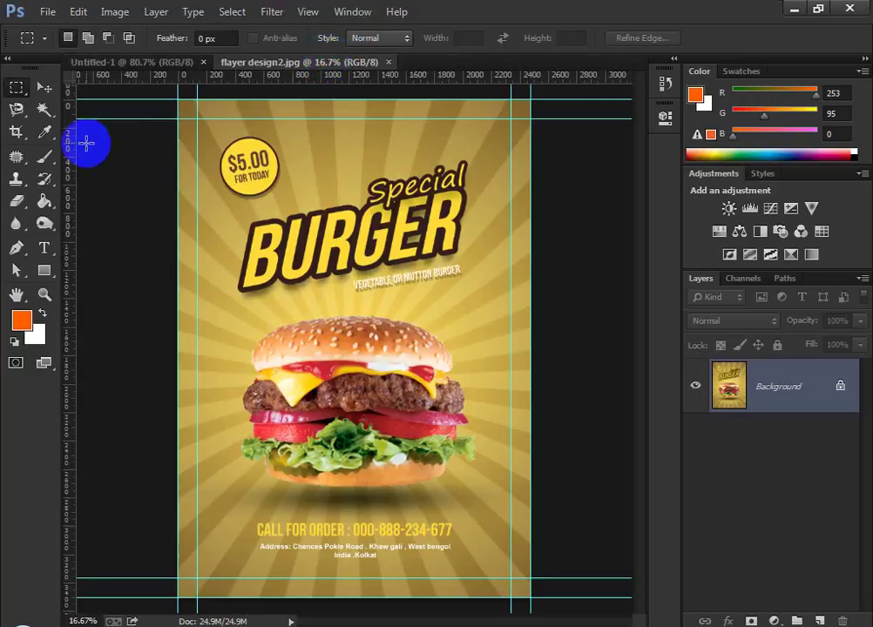
pyautogui.scroll(1, 453, 393)
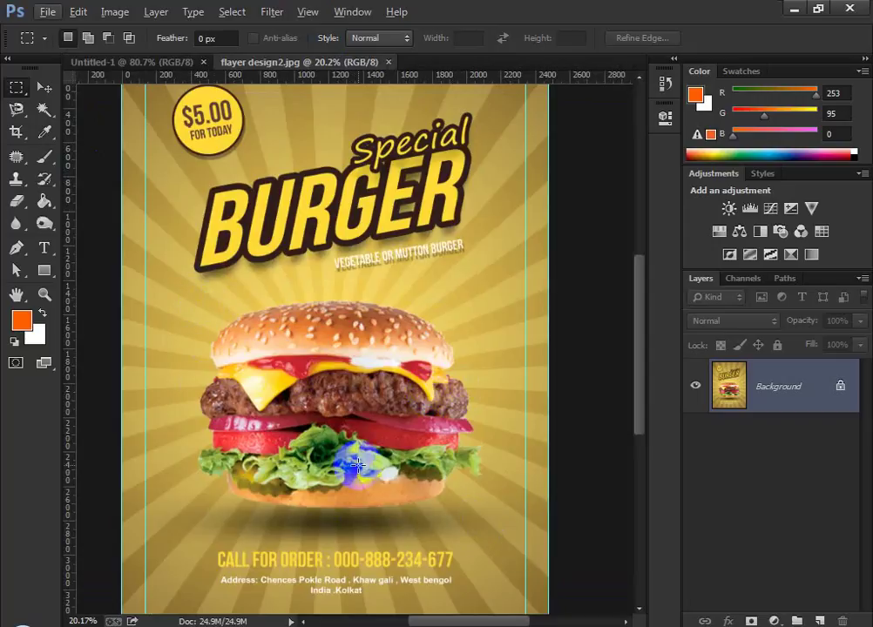
pyautogui.click(108, 63)
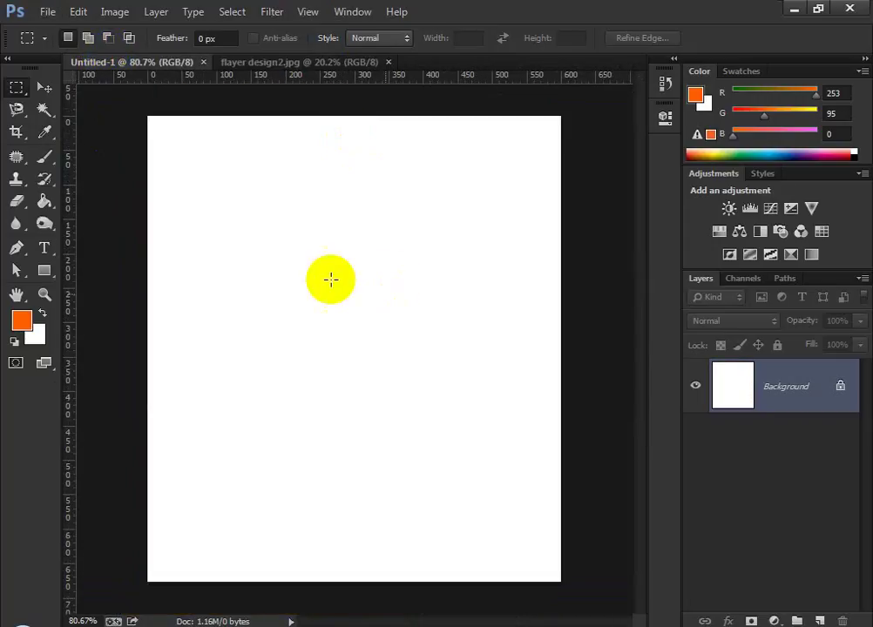
pyautogui.click(268, 66)
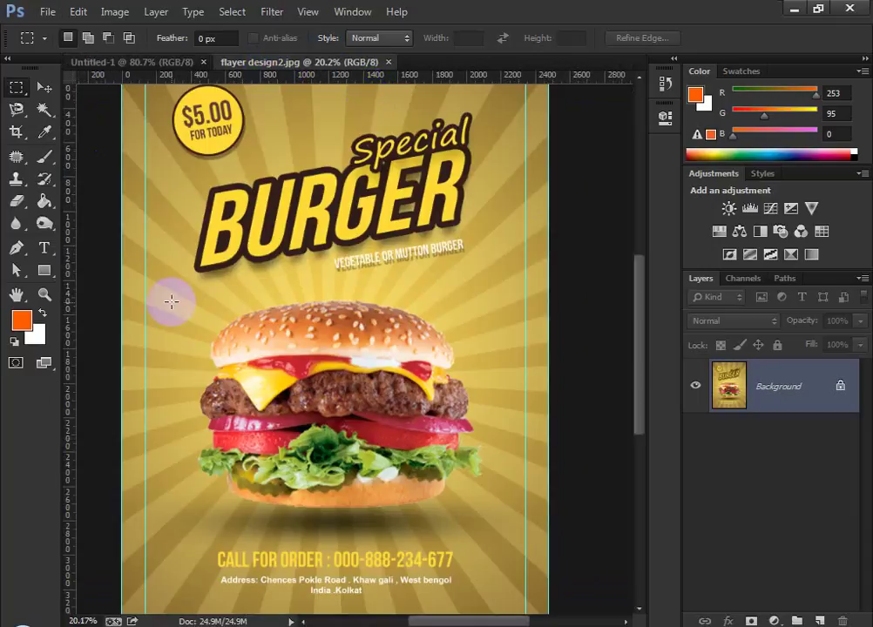
# Draw a rectangular selection around the whole burger in the flyer with the Rectangular Marquee tool
pyautogui.rightClick(26, 93)
pyautogui.click(79, 85)
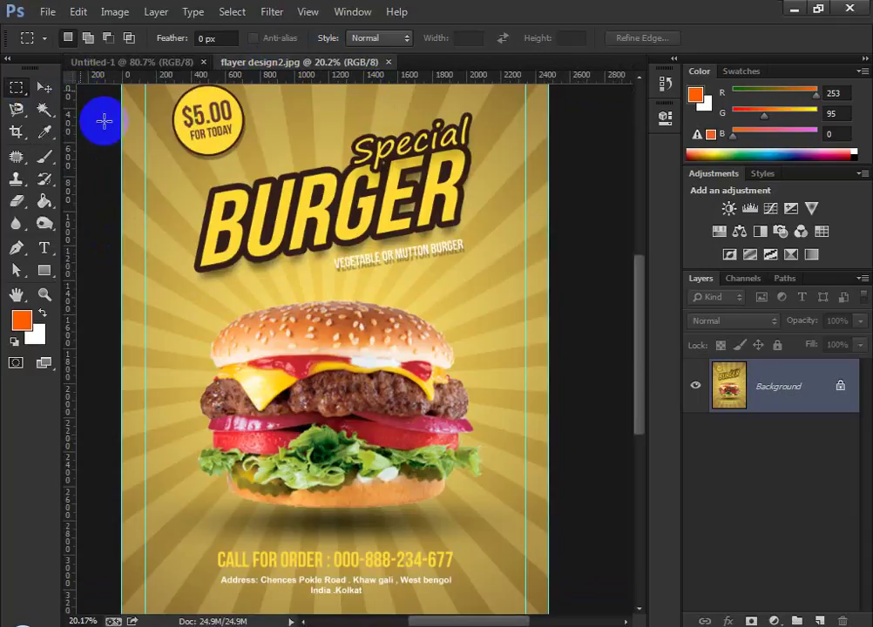
pyautogui.moveTo(170, 296); pyautogui.dragTo(525, 531)
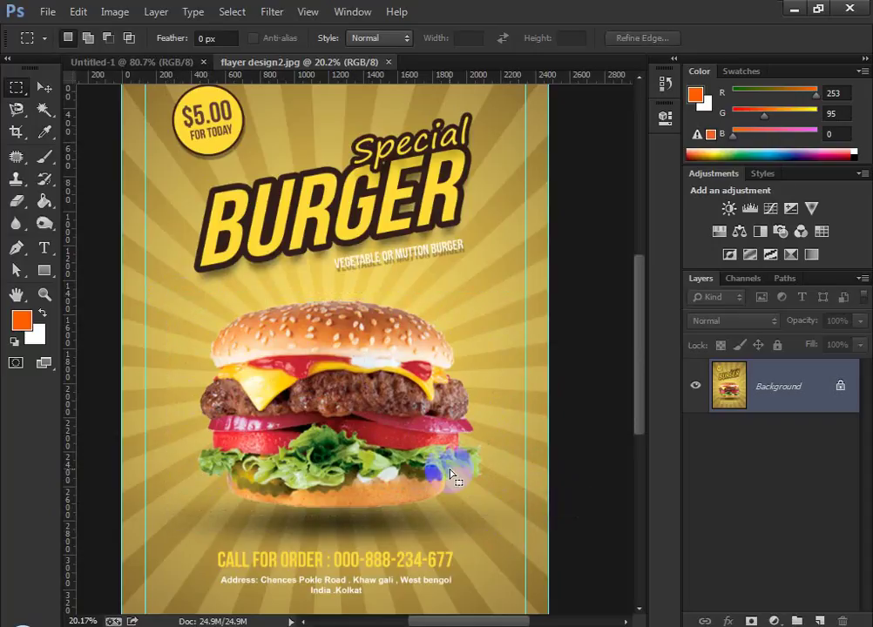
pyautogui.click(184, 297)
pyautogui.moveTo(185, 298); pyautogui.dragTo(509, 528)
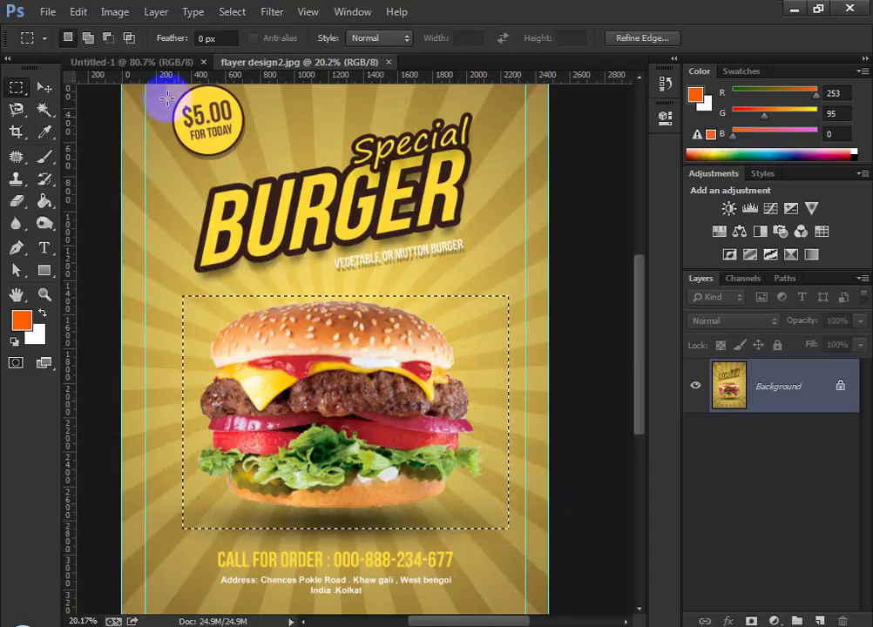
# Copy the selected burger area into the blank Untitled-1 document as a new layer and activate the Move tool
pyautogui.click(153, 63)
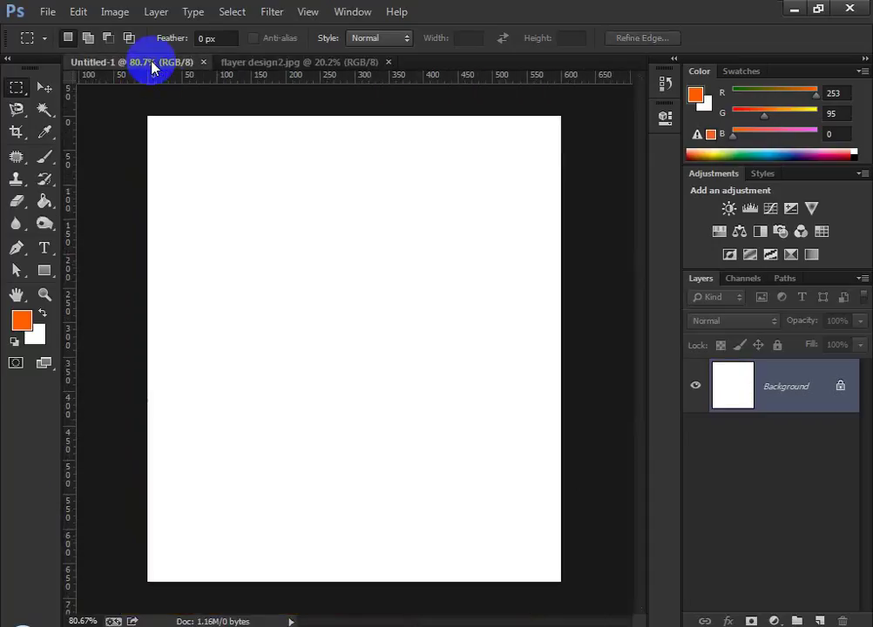
pyautogui.hotkey('ctrl', 'v')
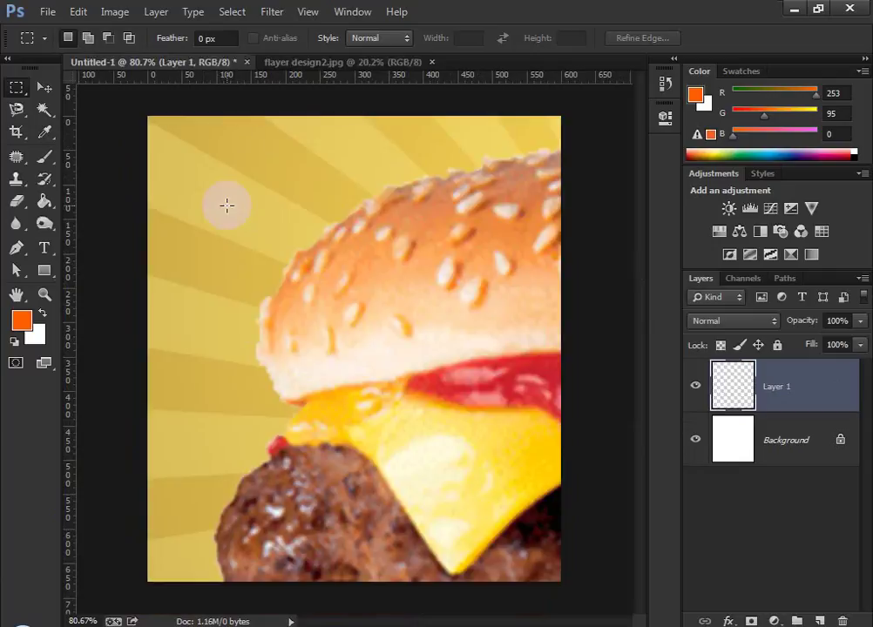
pyautogui.click(43, 87)
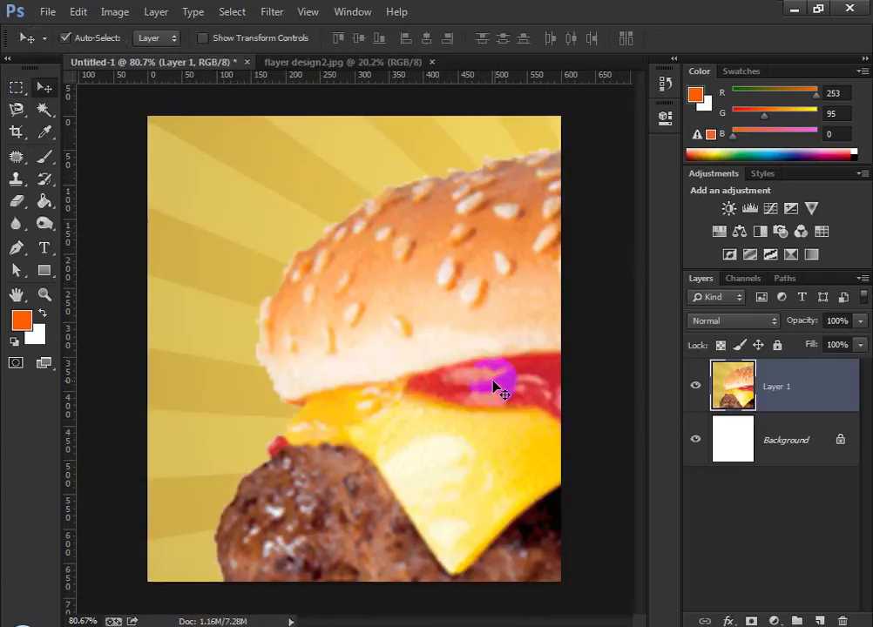
# Scale the pasted burger layer down to about 450 px wide with Free Transform and place it in the upper part of the page
pyautogui.scroll(-4, 436, 383)
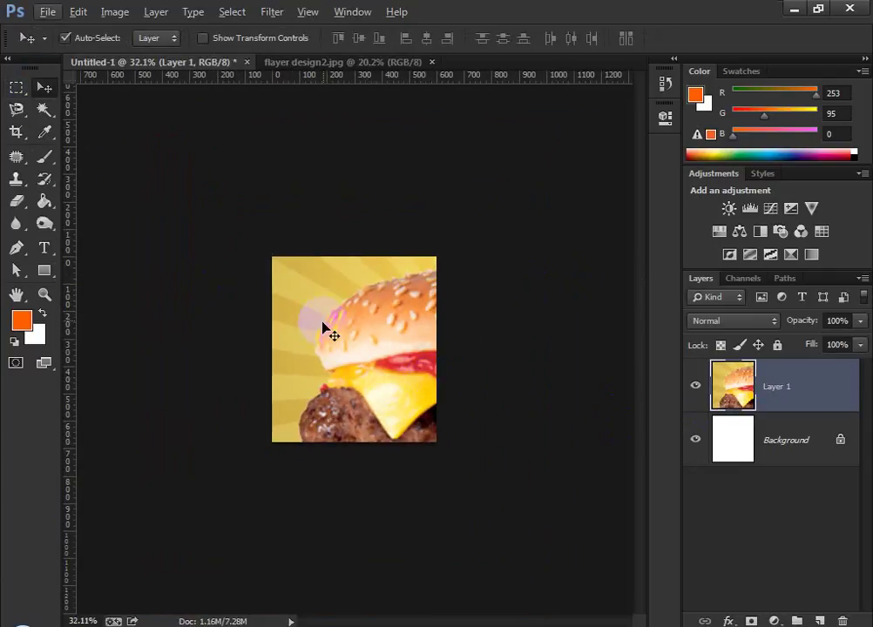
pyautogui.hotkey('ctrl', 't')
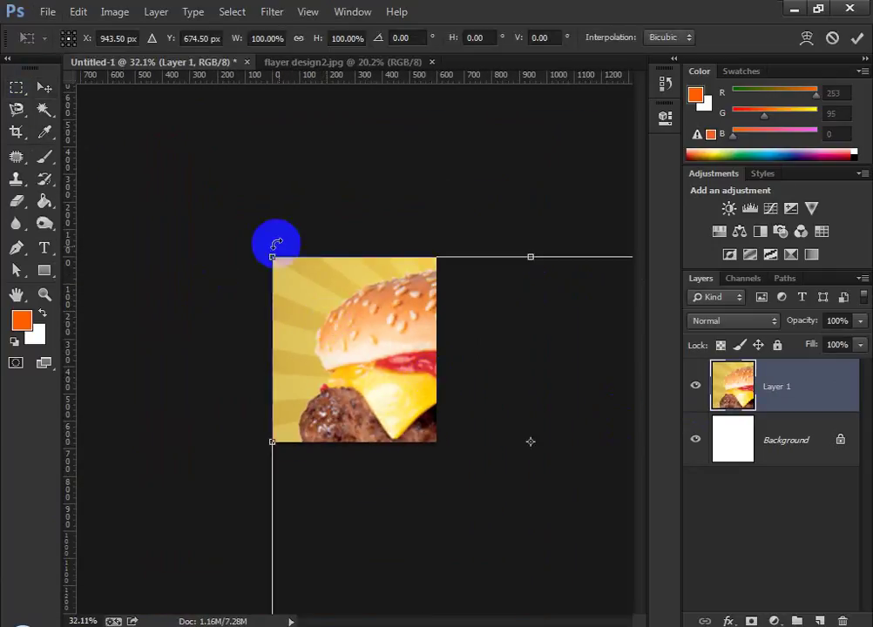
pyautogui.moveTo(267, 255); pyautogui.dragTo(438, 394)
pyautogui.moveTo(484, 436); pyautogui.dragTo(323, 350)
pyautogui.moveTo(463, 422); pyautogui.dragTo(405, 380)
pyautogui.click(856, 37)
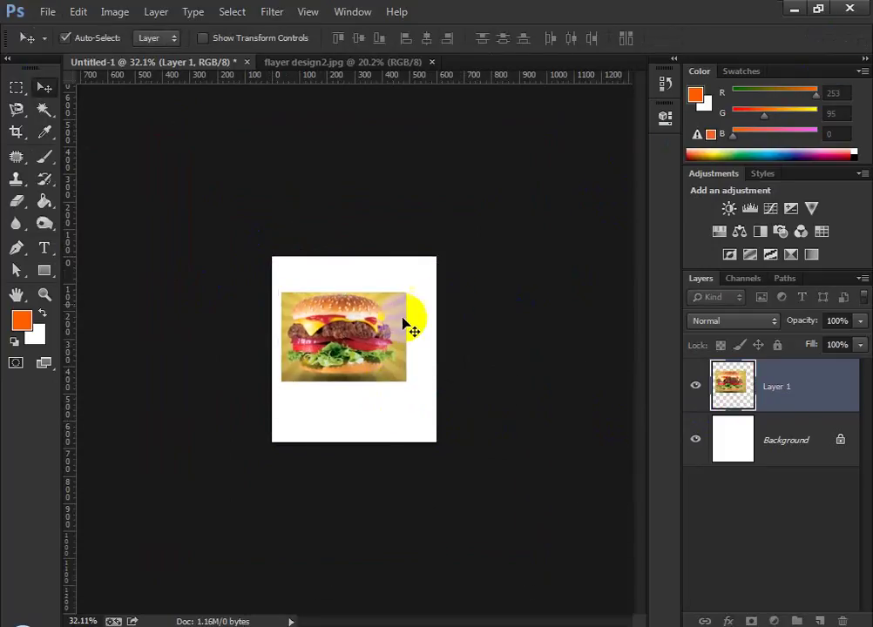
pyautogui.scroll(3, 405, 324)
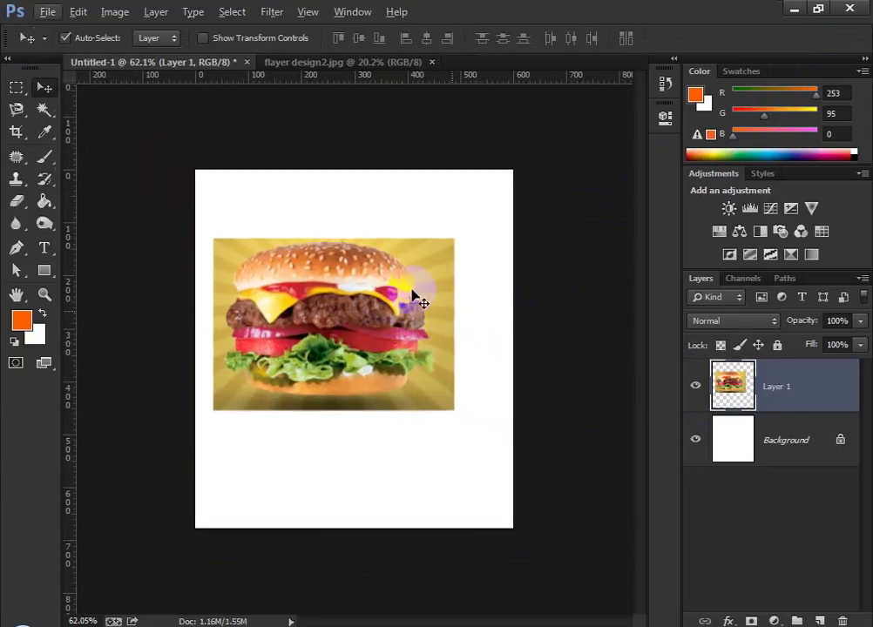
# Open the Image Size settings of flayer design2.jpg and change the width and height units to Pixels
pyautogui.click(360, 69)
pyautogui.click(114, 11)
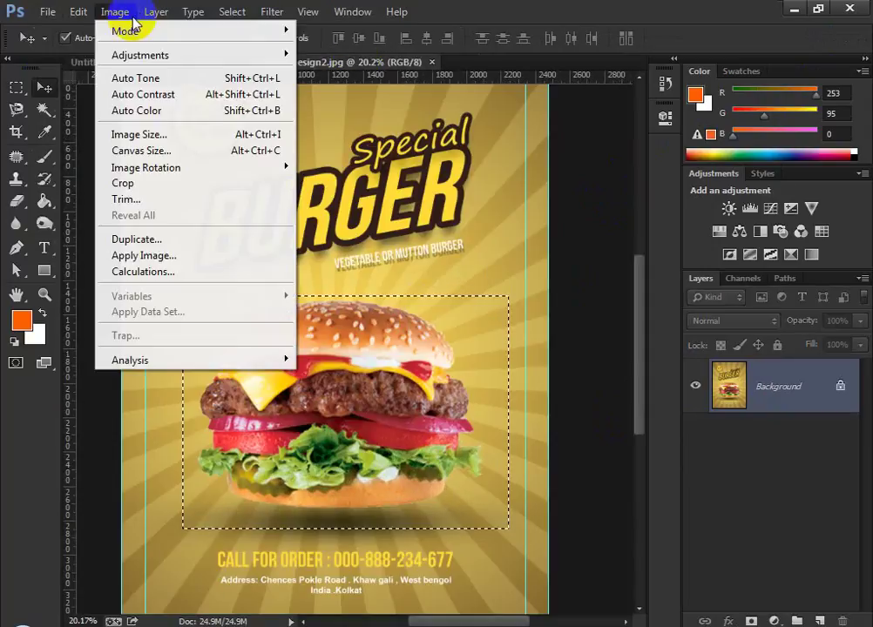
pyautogui.click(489, 277)
pyautogui.hotkey('ctrl', 'alt', 'i')
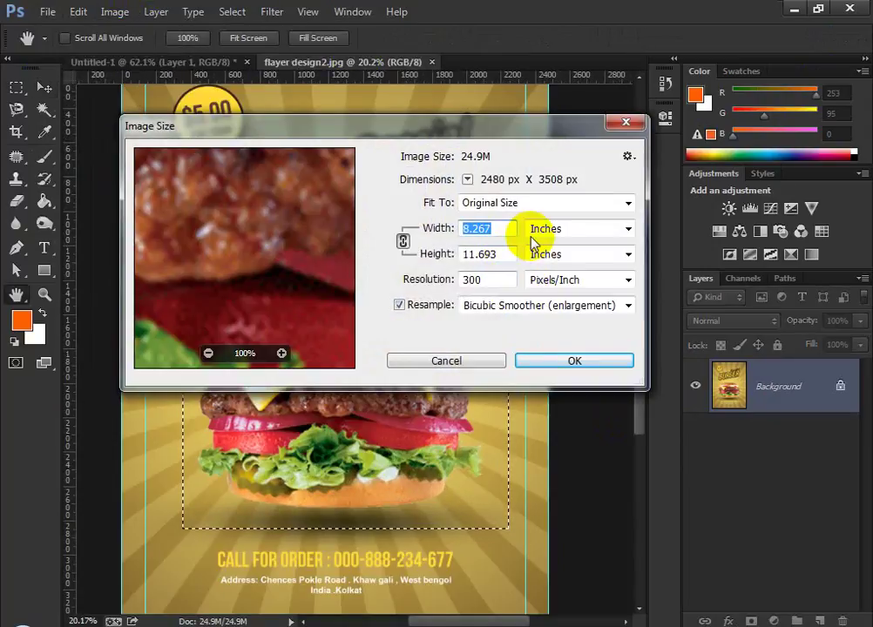
pyautogui.click(535, 228)
pyautogui.click(542, 260)
# Resize flayer design2.jpg to a width of 1500 pixels with the proportions linked
pyautogui.click(433, 228)
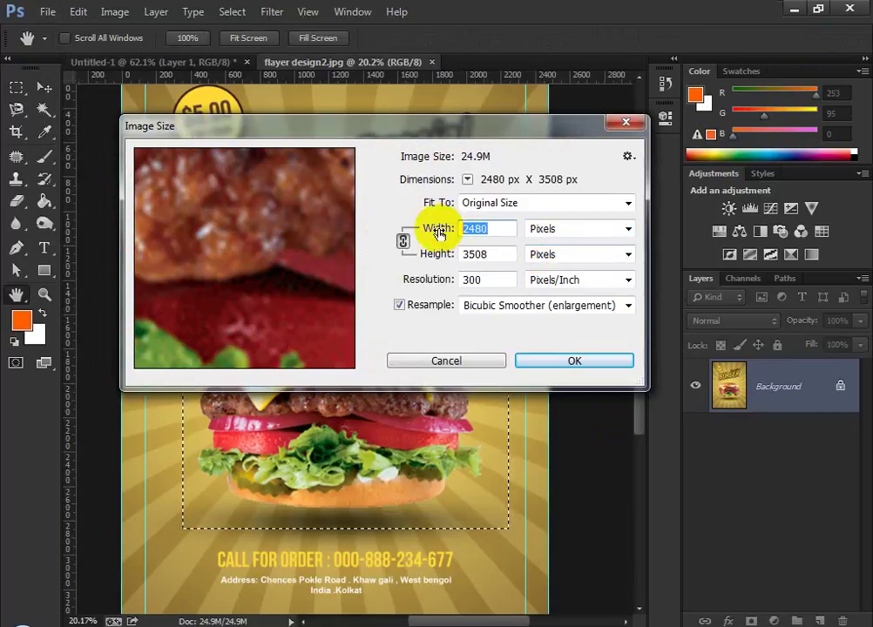
pyautogui.write('1')
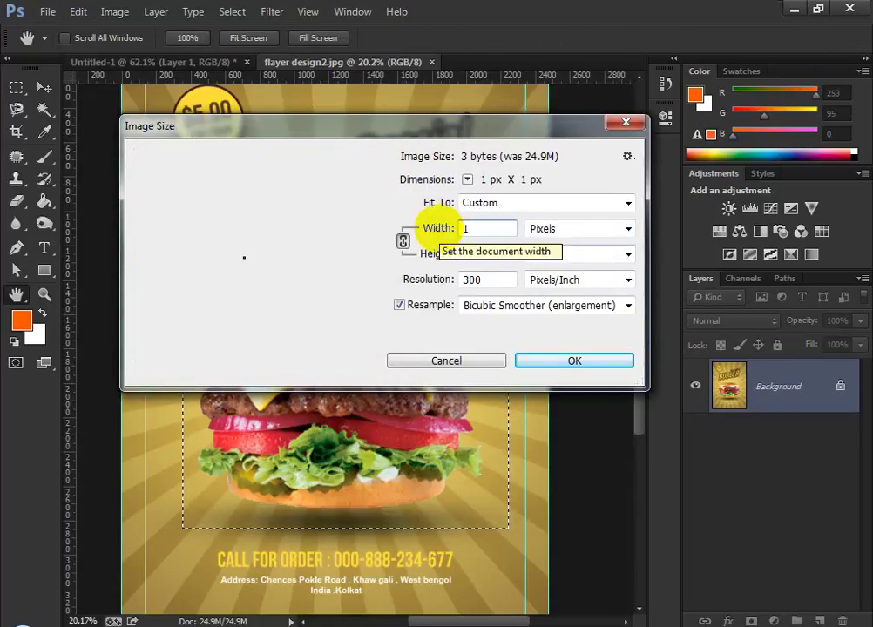
pyautogui.write('500')
pyautogui.click(533, 358)
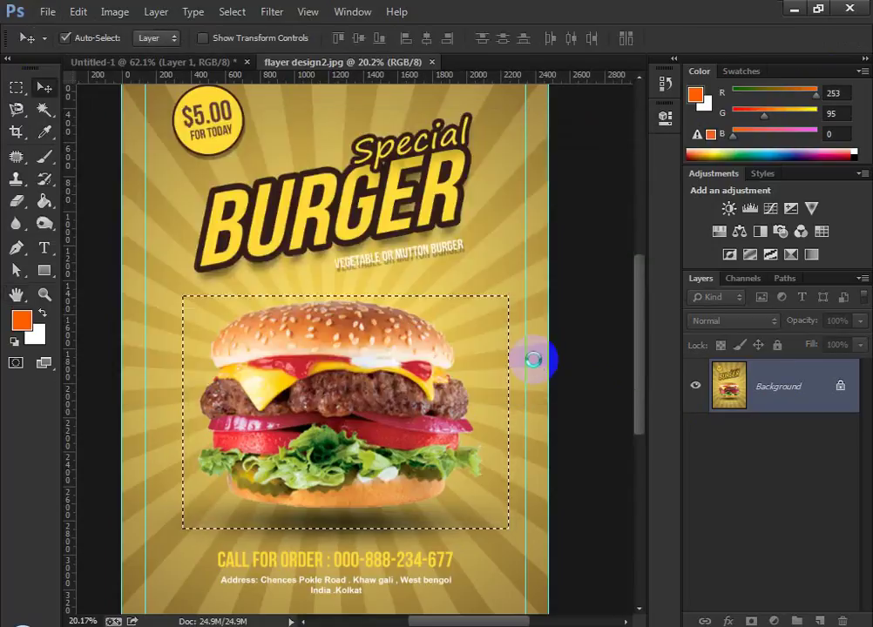
pyautogui.scroll(5, 433, 368)
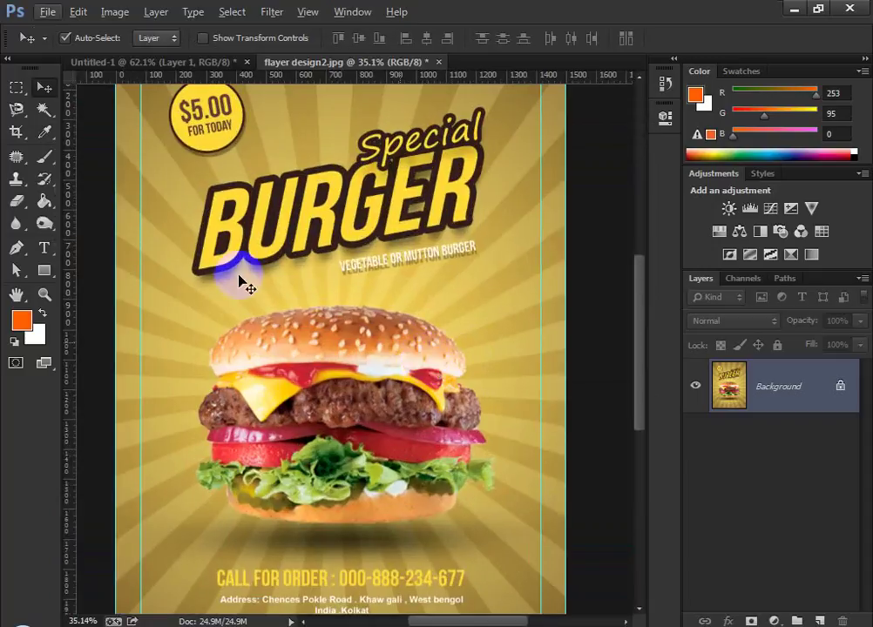
# Close the Untitled-1 document without saving its changes
pyautogui.click(132, 64)
pyautogui.click(246, 62)
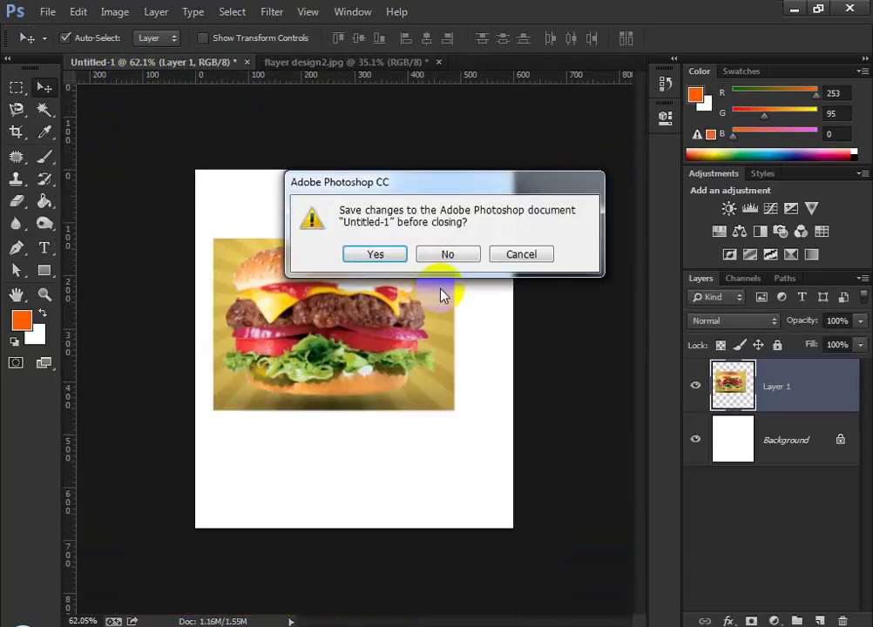
pyautogui.click(447, 254)
# Create a new blank white landscape document about 1900 px wide from a document preset
pyautogui.click(48, 11)
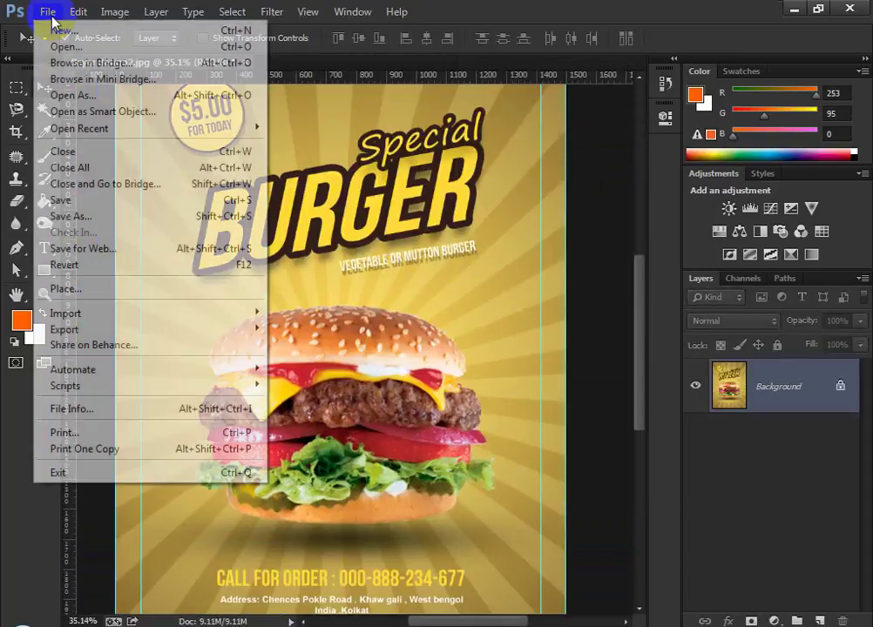
pyautogui.click(58, 30)
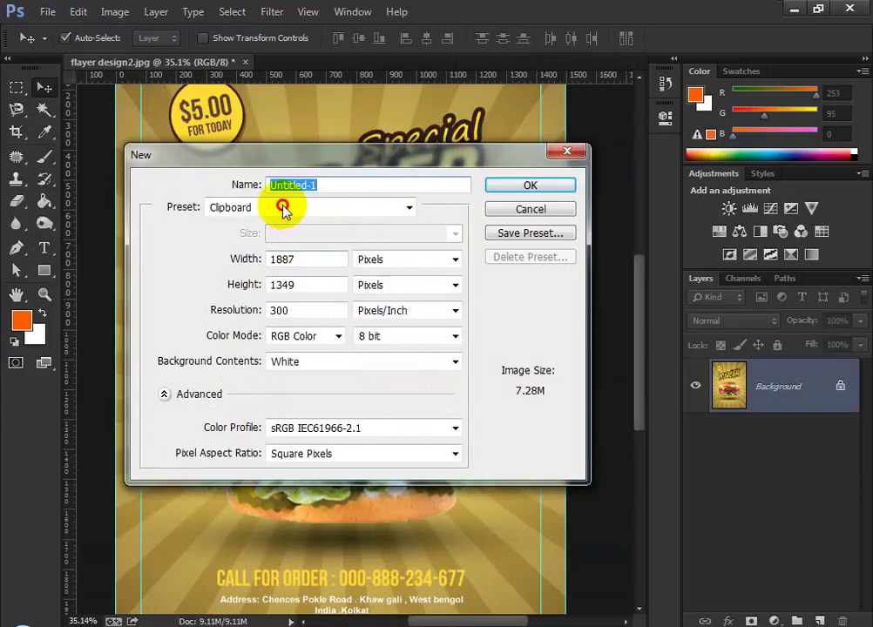
pyautogui.click(283, 209)
pyautogui.click(273, 263)
pyautogui.click(527, 186)
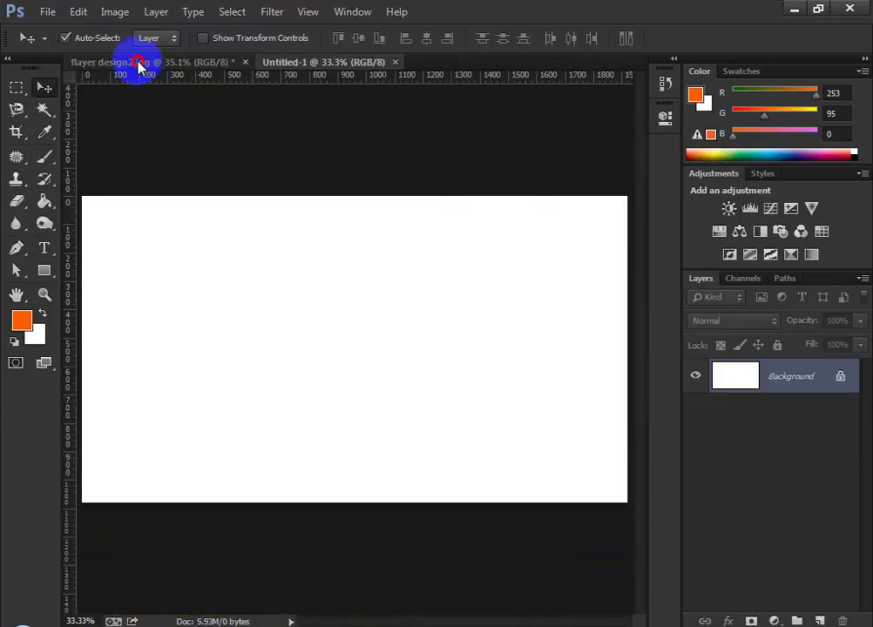
# Place the flayer design2.jpg document after Untitled-1 in the order and select its whole burger with a rectangular marquee about 1150 px wide
pyautogui.click(126, 62)
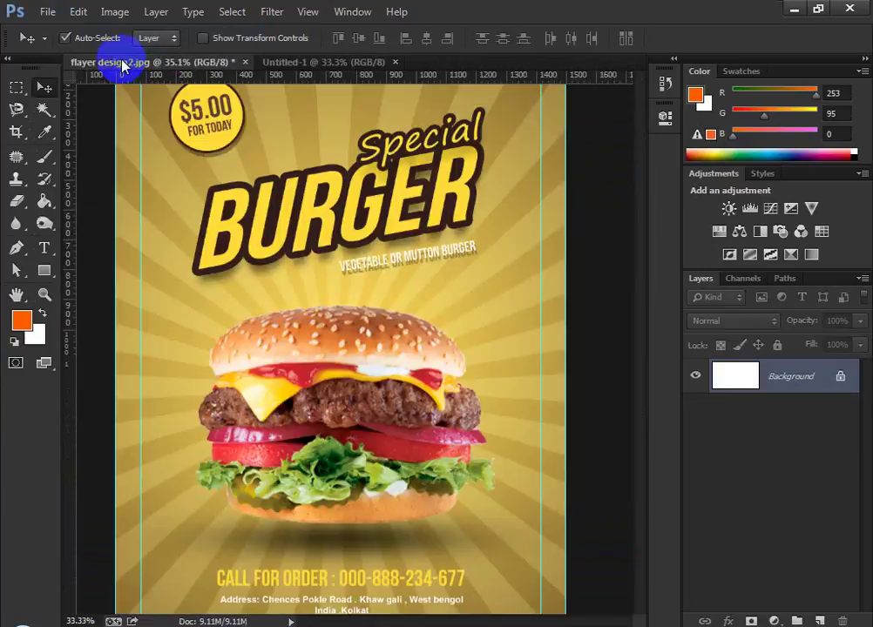
pyautogui.moveTo(122, 66); pyautogui.dragTo(308, 64)
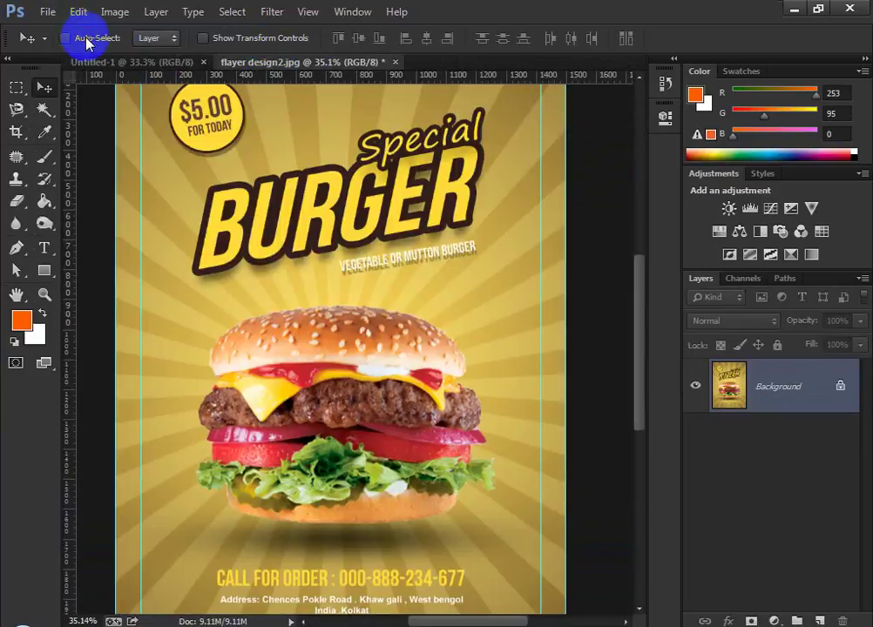
pyautogui.scroll(-1, 351, 361)
pyautogui.click(17, 88)
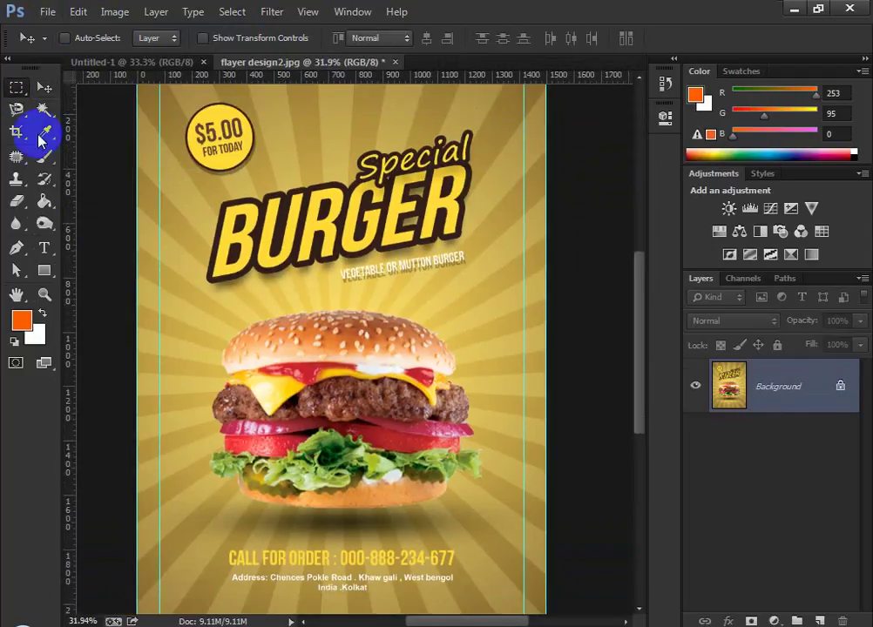
pyautogui.moveTo(184, 311); pyautogui.dragTo(451, 482)
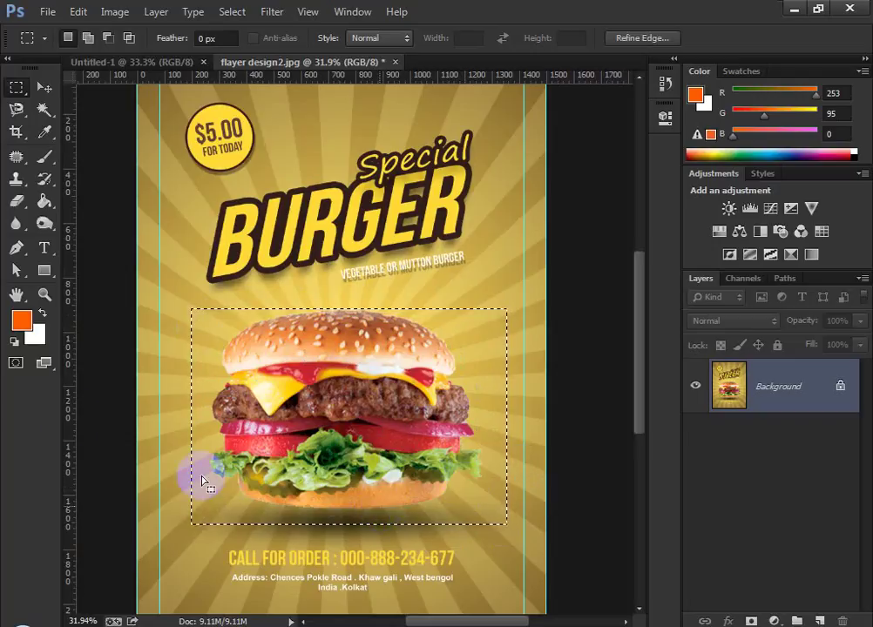
# Switch to the Move tool and back to the Rectangular Marquee tool, keeping the burger selection
pyautogui.rightClick(15, 87)
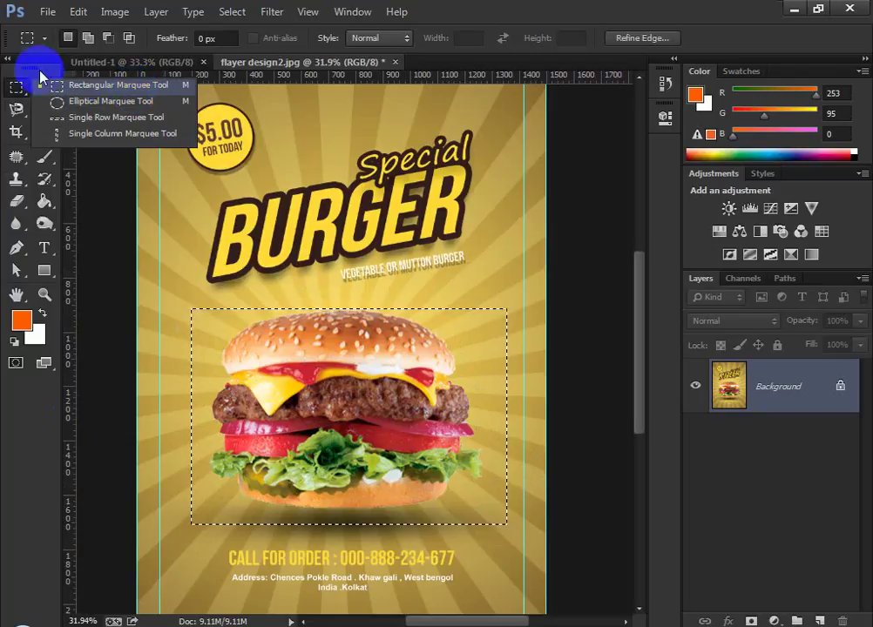
pyautogui.click(16, 92)
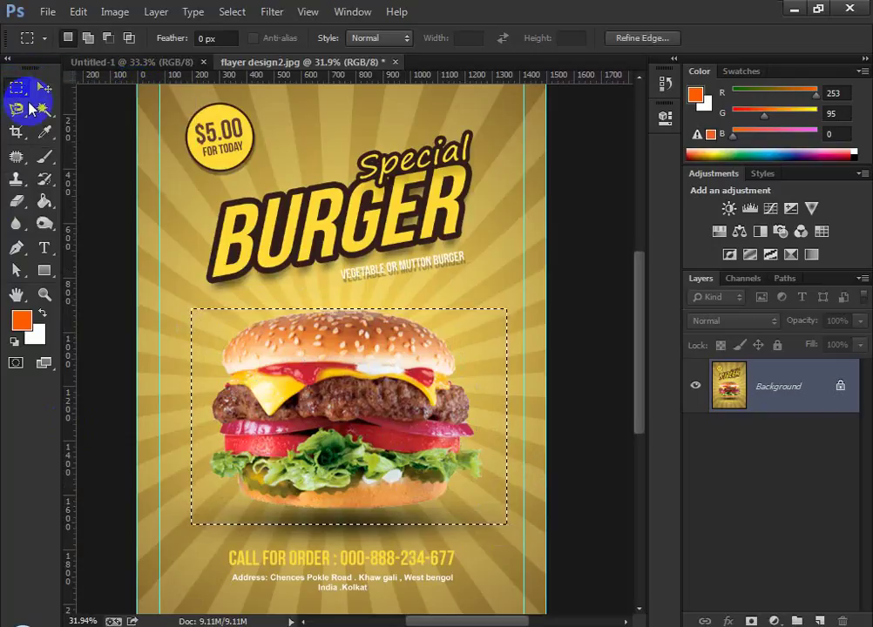
pyautogui.click(41, 95)
pyautogui.click(299, 200)
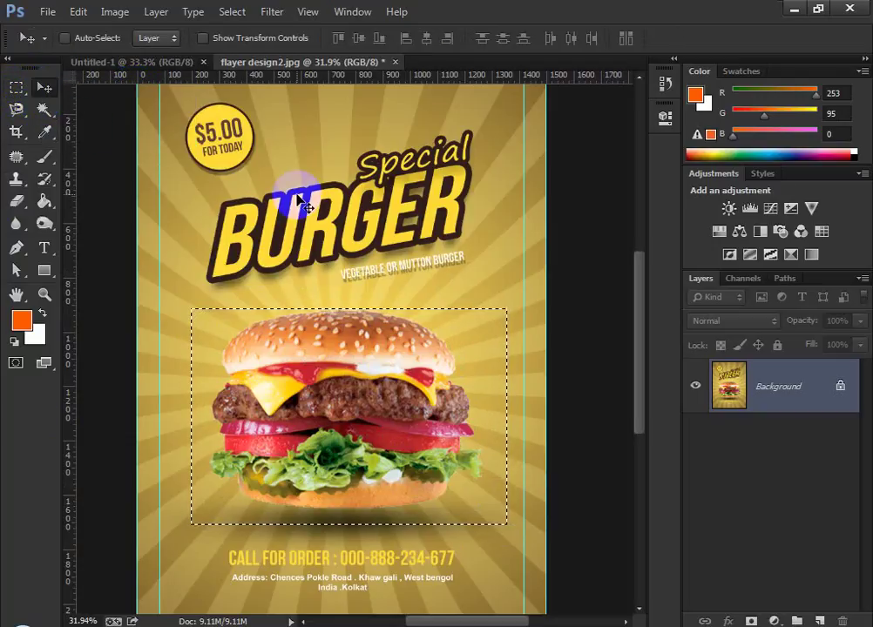
pyautogui.press('m')
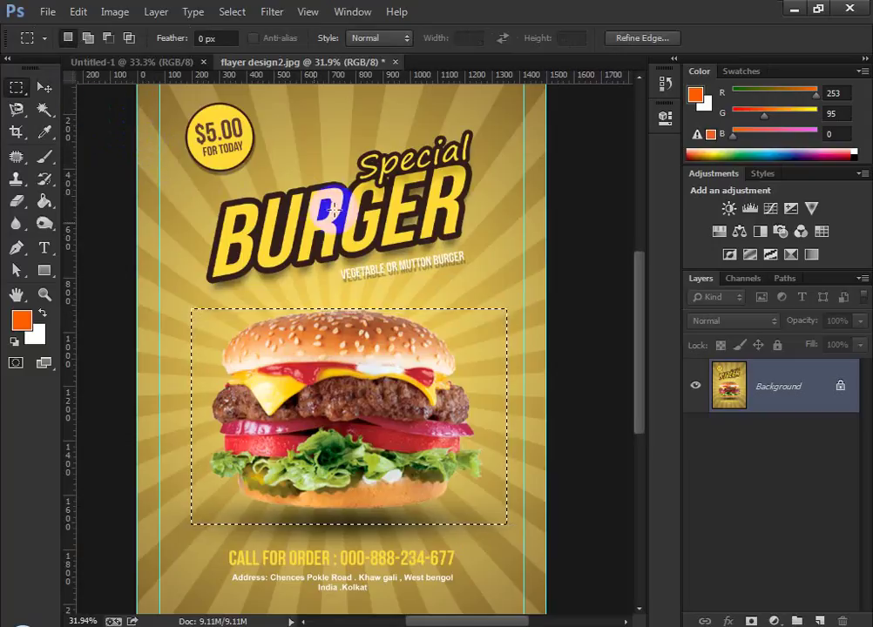
# Draw an elliptical selection about 1150 px wide around the burger with the Elliptical Marquee tool and centre it on the burger
pyautogui.rightClick(23, 89)
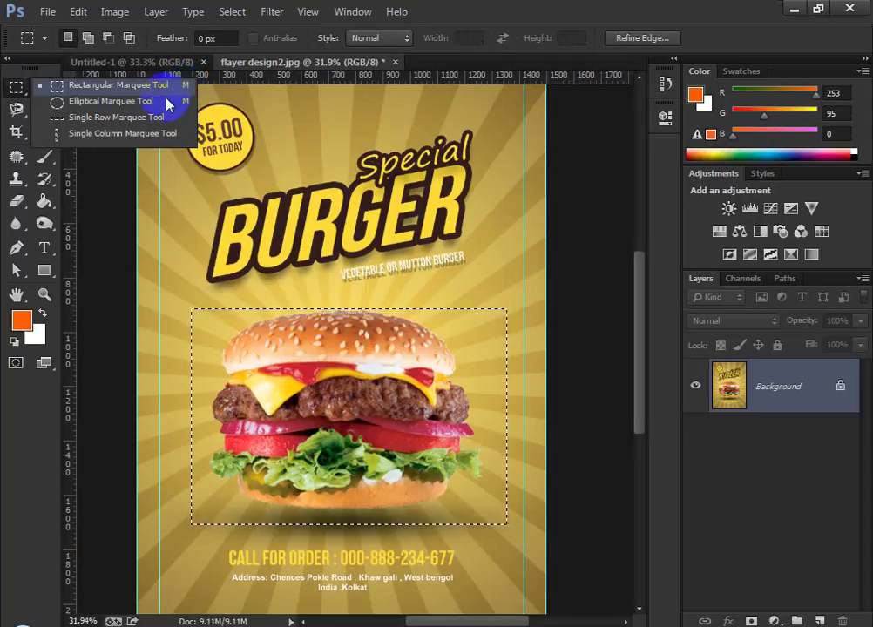
pyautogui.click(88, 103)
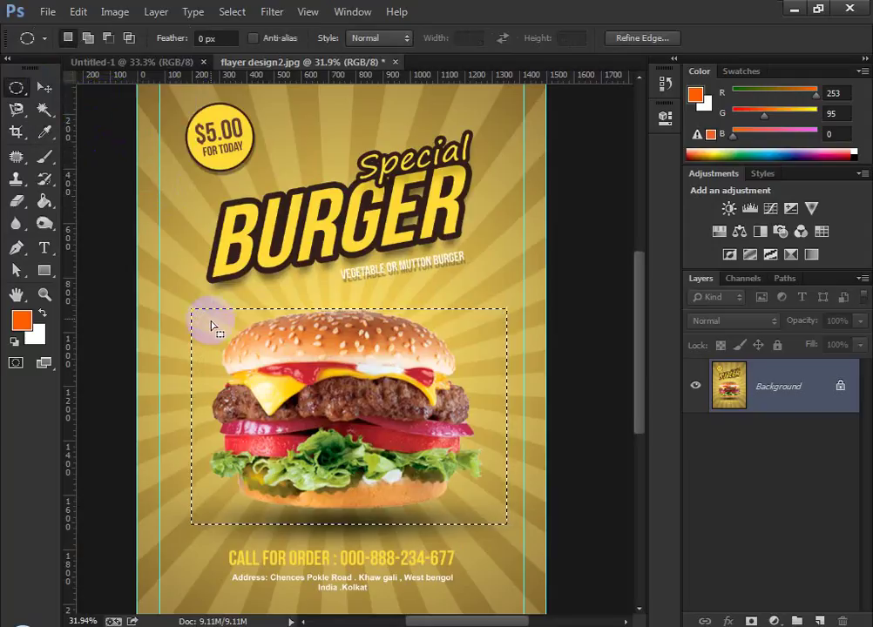
pyautogui.moveTo(202, 301); pyautogui.dragTo(517, 545)
pyautogui.moveTo(430, 504); pyautogui.dragTo(413, 497)
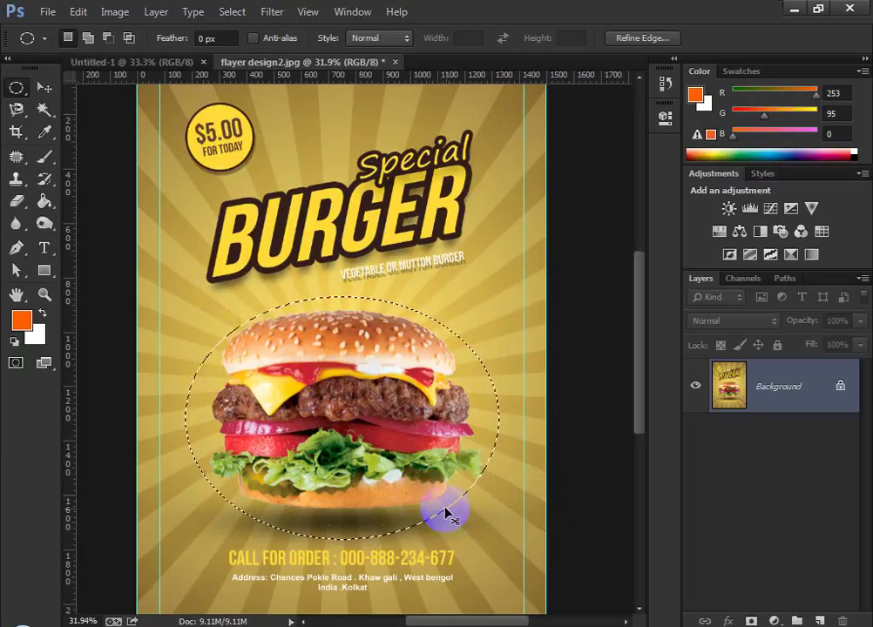
# Copy the elliptical burger selection into Untitled-1 as a new layer and move it to the right part of the canvas
pyautogui.hotkey('ctrl', 'c')
pyautogui.click(113, 63)
pyautogui.hotkey('ctrl', 'v')
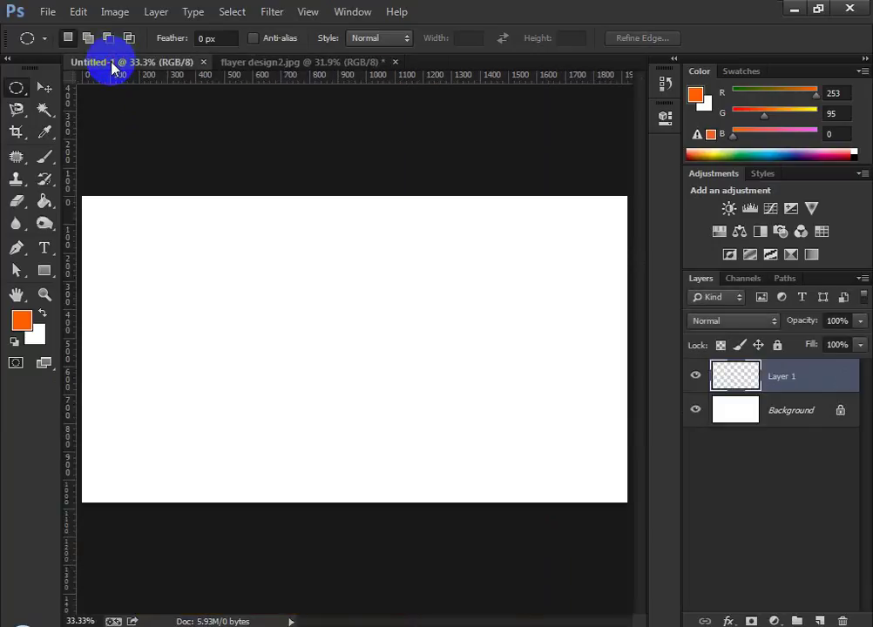
pyautogui.click(45, 87)
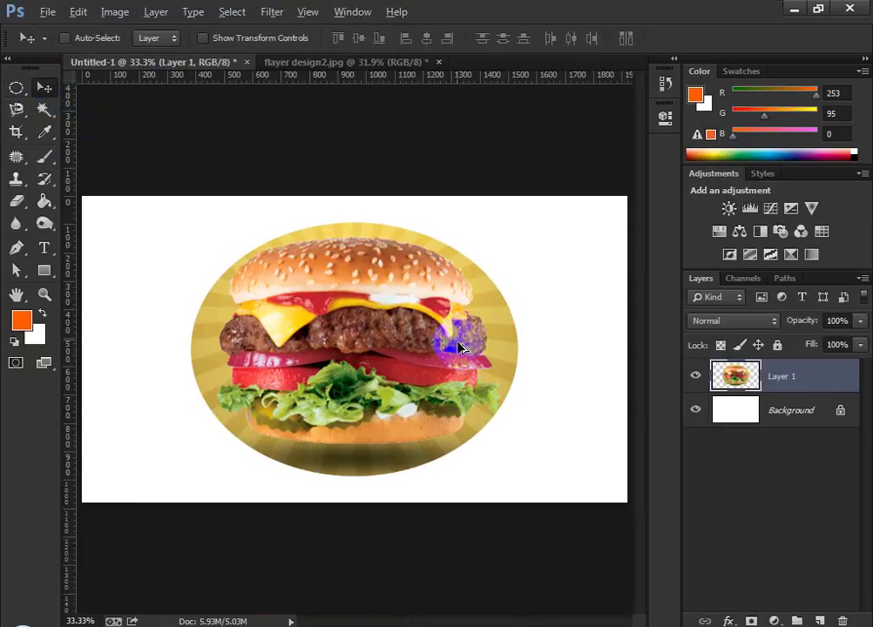
pyautogui.hotkey('ctrl', '-')
pyautogui.moveTo(428, 358); pyautogui.dragTo(510, 357)
pyautogui.hotkey('ctrl', '+')
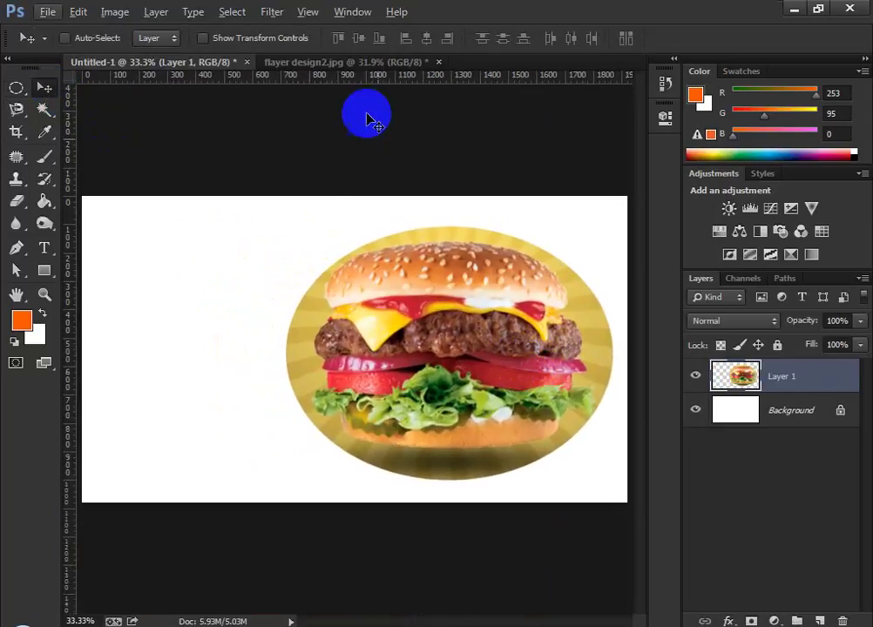
# Select a single pixel row just above the $5.00 badge in the flyer with the Single Row Marquee tool
pyautogui.click(357, 66)
pyautogui.click(16, 87)
pyautogui.rightClick(15, 87)
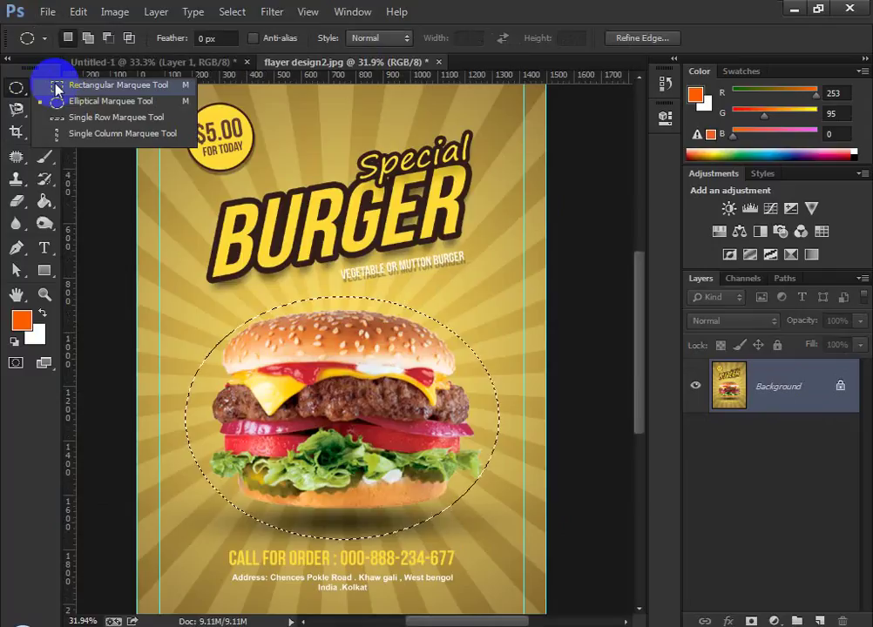
pyautogui.click(126, 128)
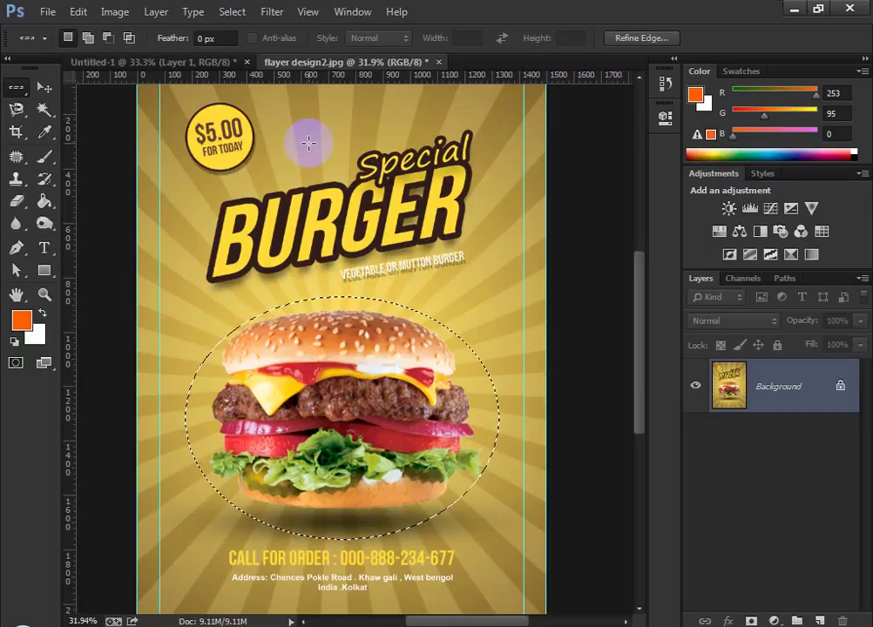
pyautogui.moveTo(318, 104); pyautogui.dragTo(356, 303)
pyautogui.click(320, 100)
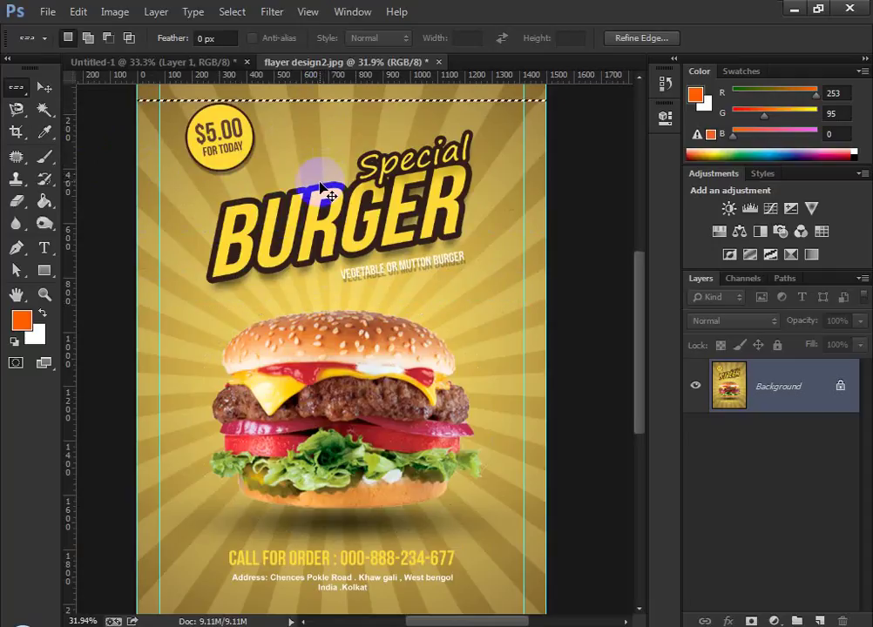
# Copy the selected pixel row into Untitled-1 as a new layer and move it up across the top of the burger
pyautogui.click(147, 62)
pyautogui.hotkey('ctrl', 'shift', 'alt', 'n')
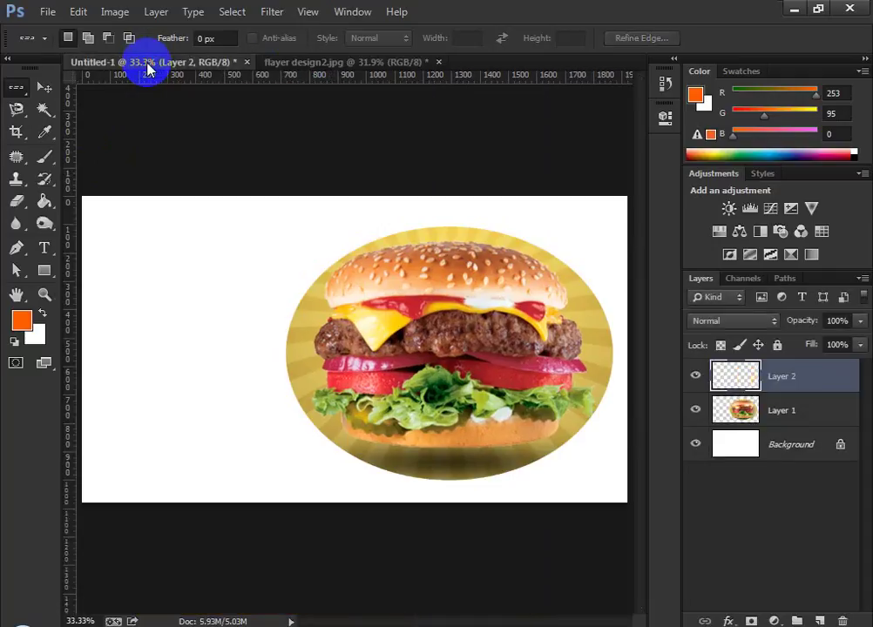
pyautogui.click(45, 88)
pyautogui.moveTo(181, 347); pyautogui.dragTo(175, 230)
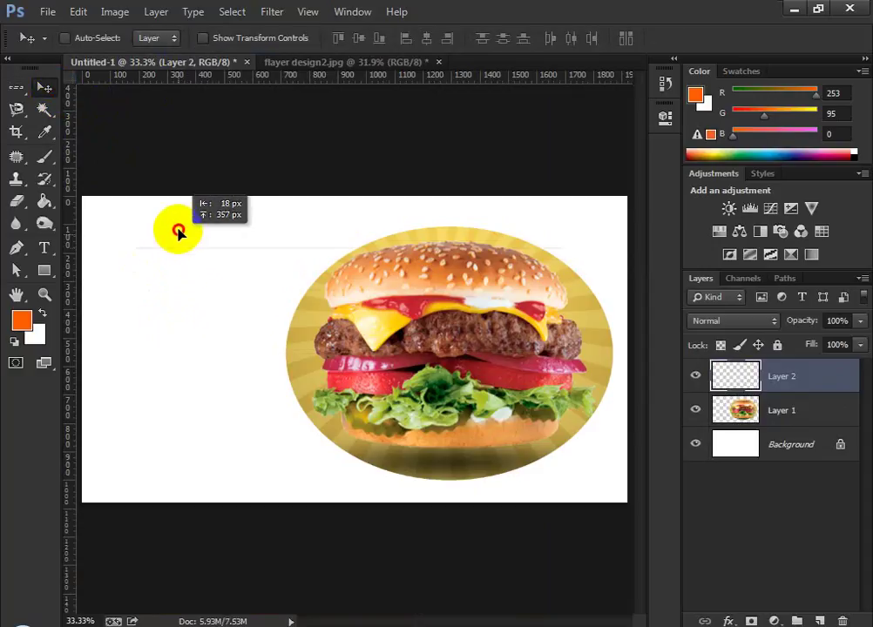
# Examine the thickness of the pasted single-row line at high magnification and return to the whole-canvas view
pyautogui.scroll(6, 201, 252)
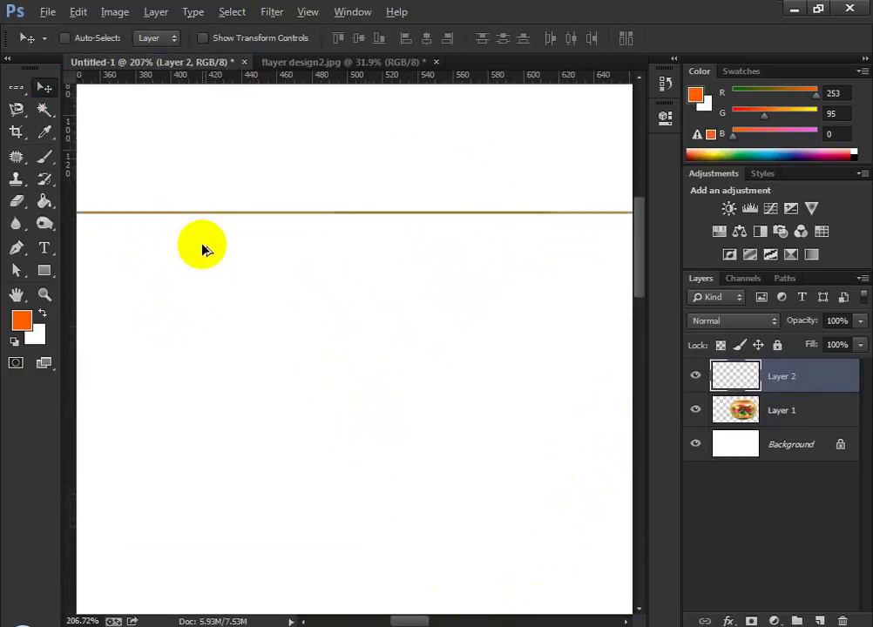
pyautogui.scroll(4, 193, 221)
pyautogui.moveTo(255, 181); pyautogui.dragTo(269, 196)
pyautogui.scroll(-4, 269, 195)
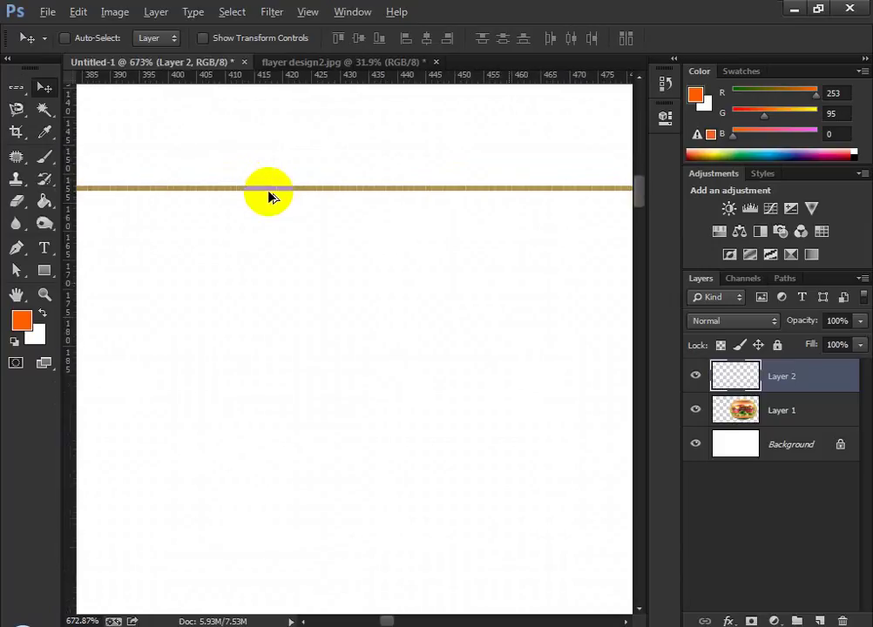
pyautogui.scroll(-5, 269, 195)
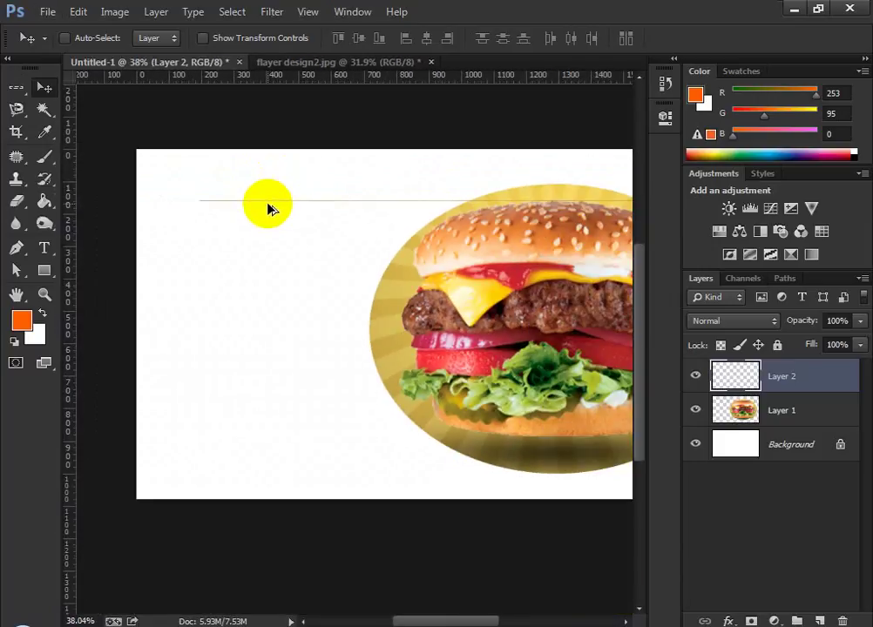
pyautogui.scroll(-3, 270, 209)
pyautogui.scroll(4, 266, 239)
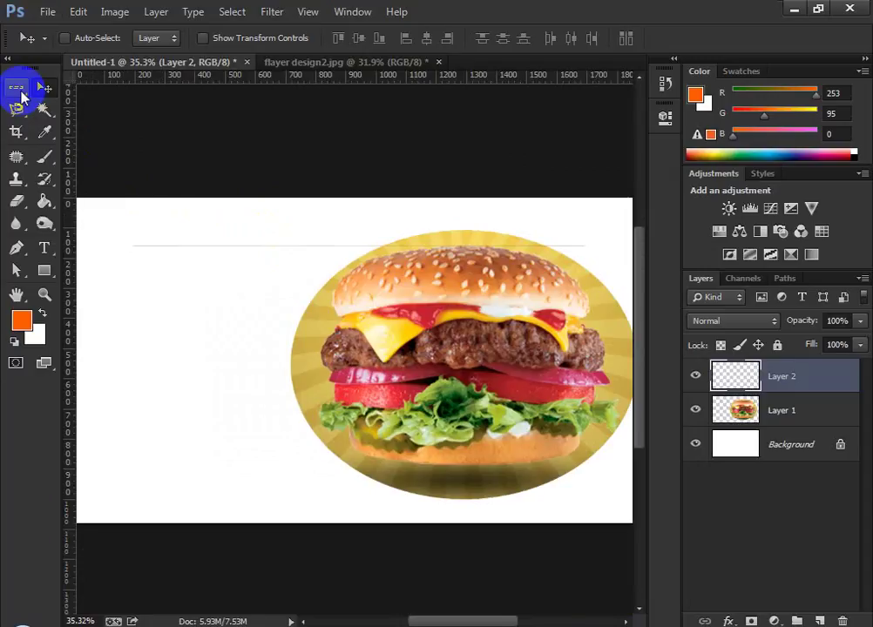
# Draw a rectangular selection about 350 px wide around the $5.00 badge in flayer design2.jpg with the Rectangular Marquee tool
pyautogui.click(16, 87)
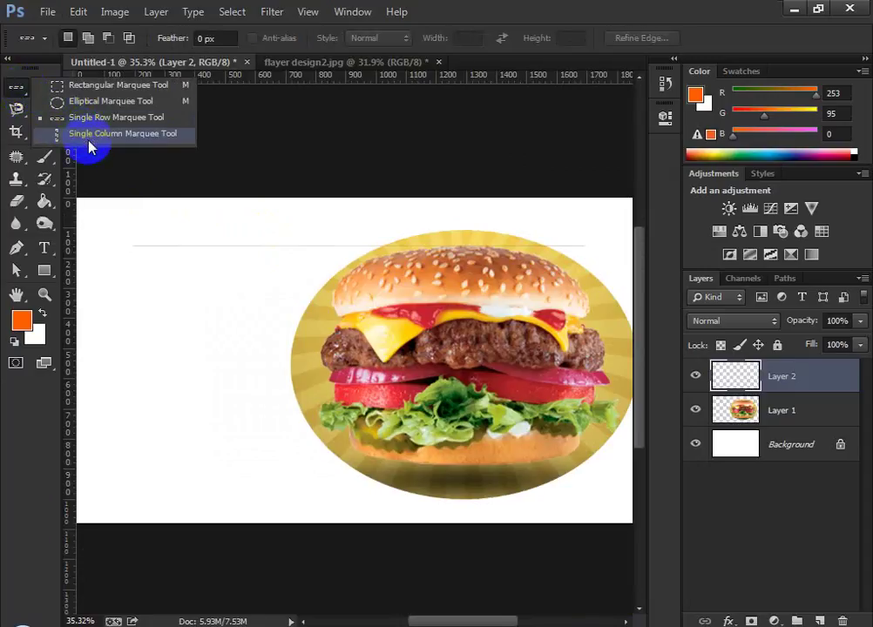
pyautogui.click(88, 90)
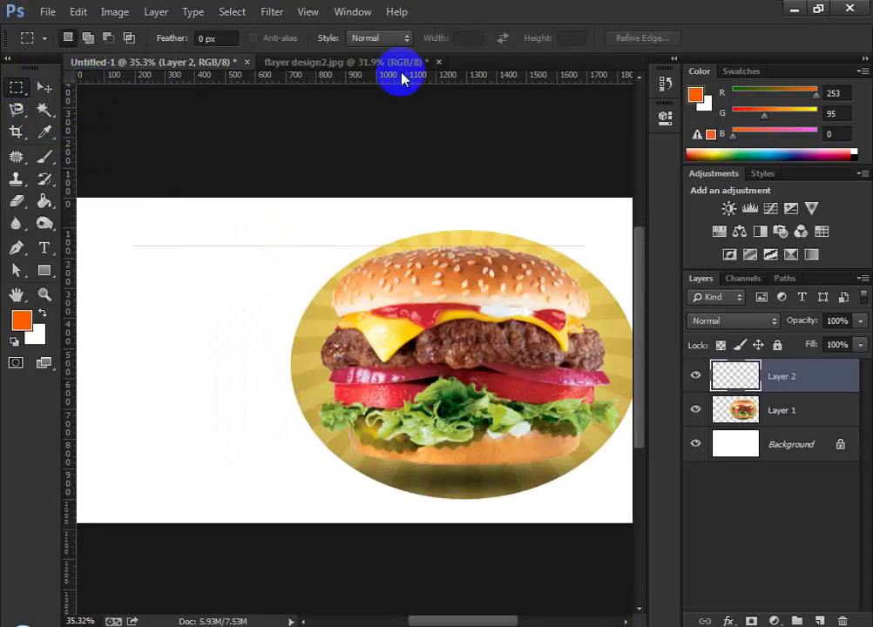
pyautogui.click(366, 61)
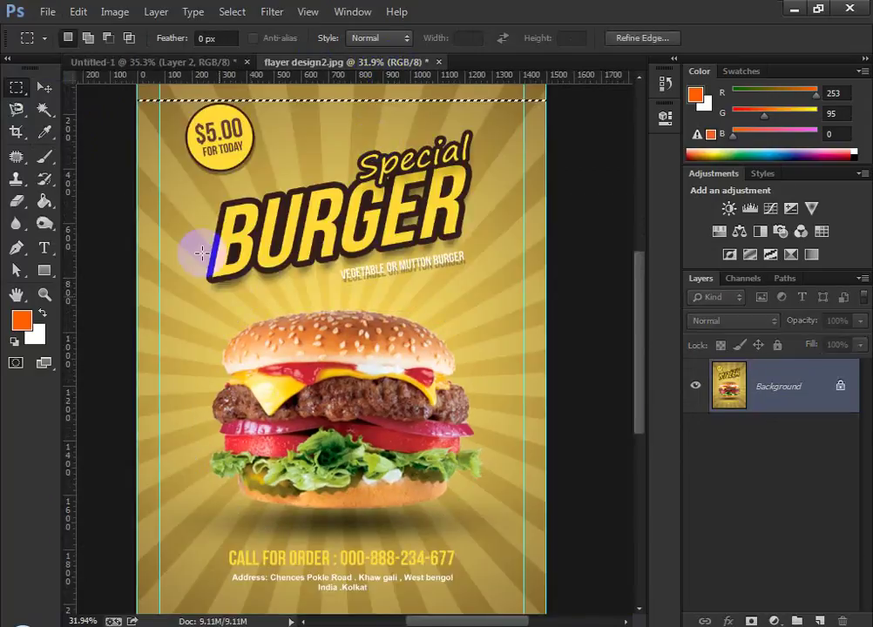
pyautogui.moveTo(179, 84); pyautogui.dragTo(264, 186)
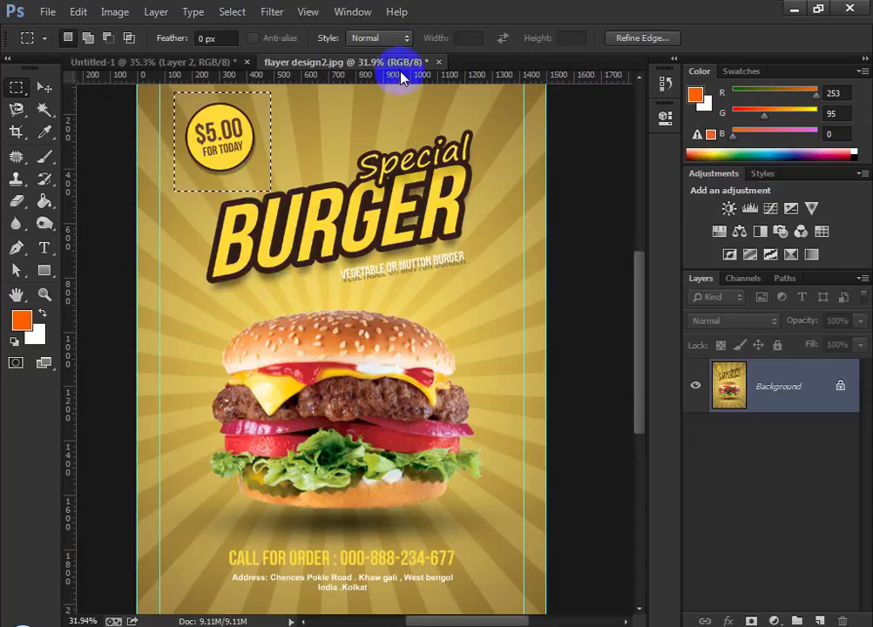
# Reselect the $5.00 badge with the Rectangular Marquee tool, copy it into Untitled-1 and place it to the left of the burger
pyautogui.click(173, 93)
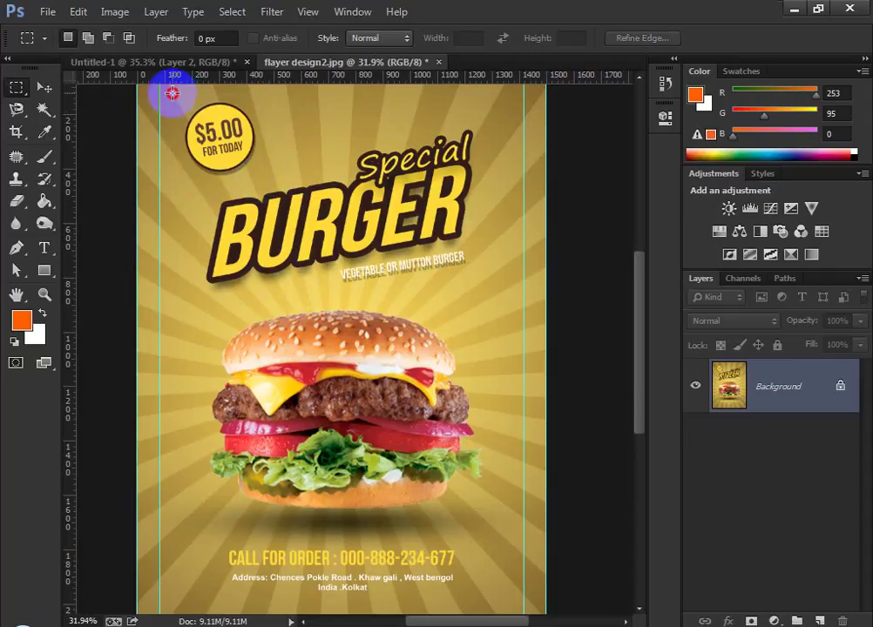
pyautogui.moveTo(172, 92); pyautogui.dragTo(91, 66)
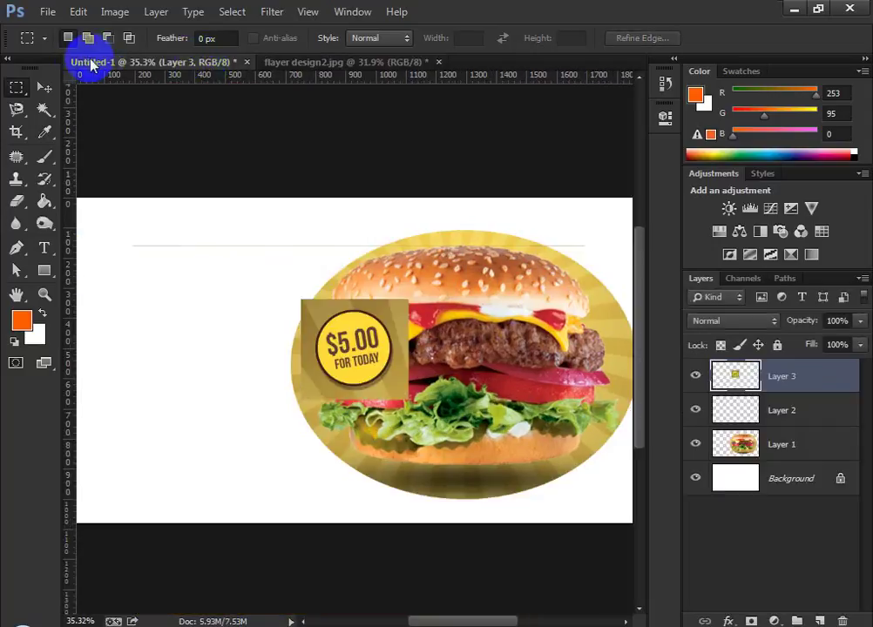
pyautogui.click(43, 88)
pyautogui.moveTo(228, 235); pyautogui.dragTo(123, 249)
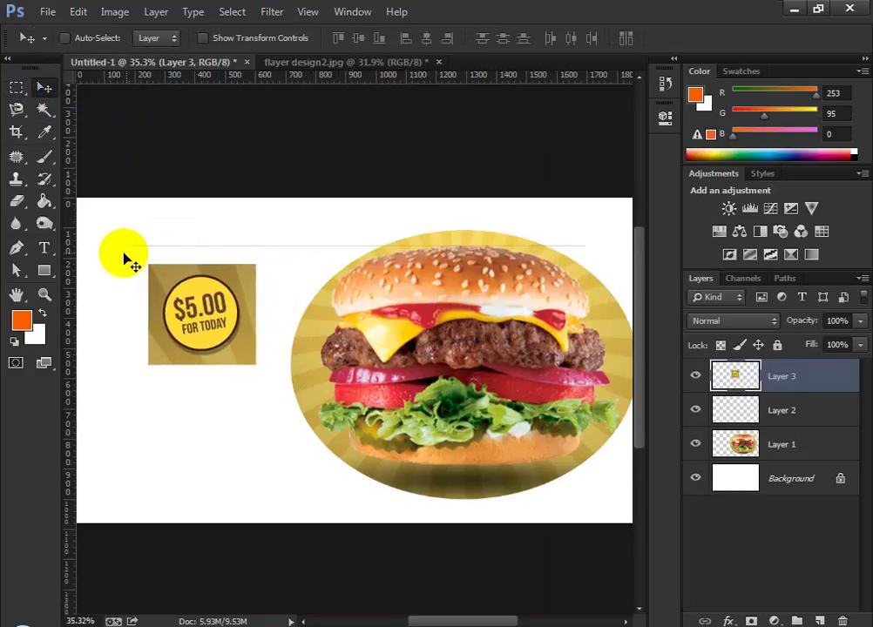
# Open 1179995-a-confident-business-man.jpg from the desktop's New folder as a separate Photoshop document
pyautogui.click(791, 7)
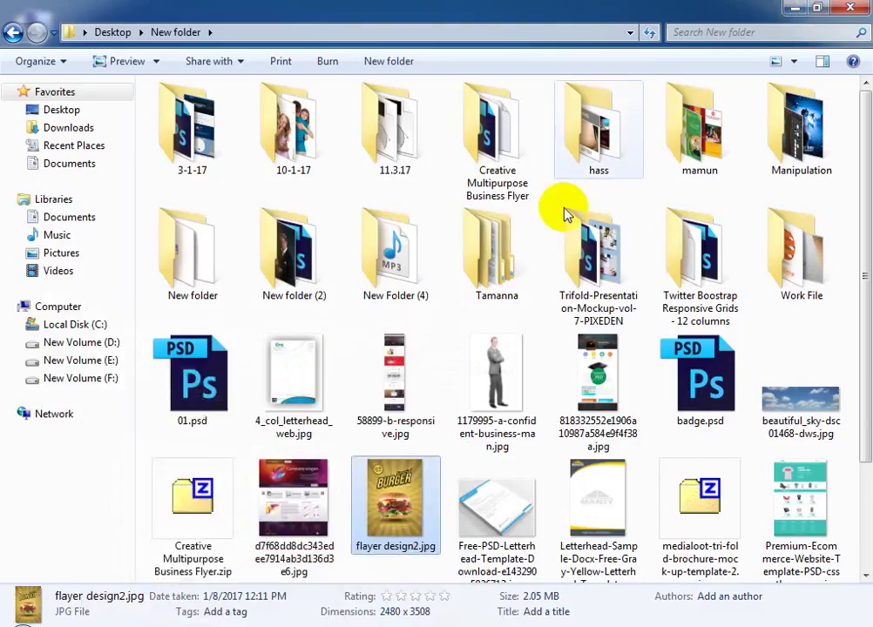
pyautogui.click(510, 364)
pyautogui.moveTo(509, 364); pyautogui.dragTo(500, 64)
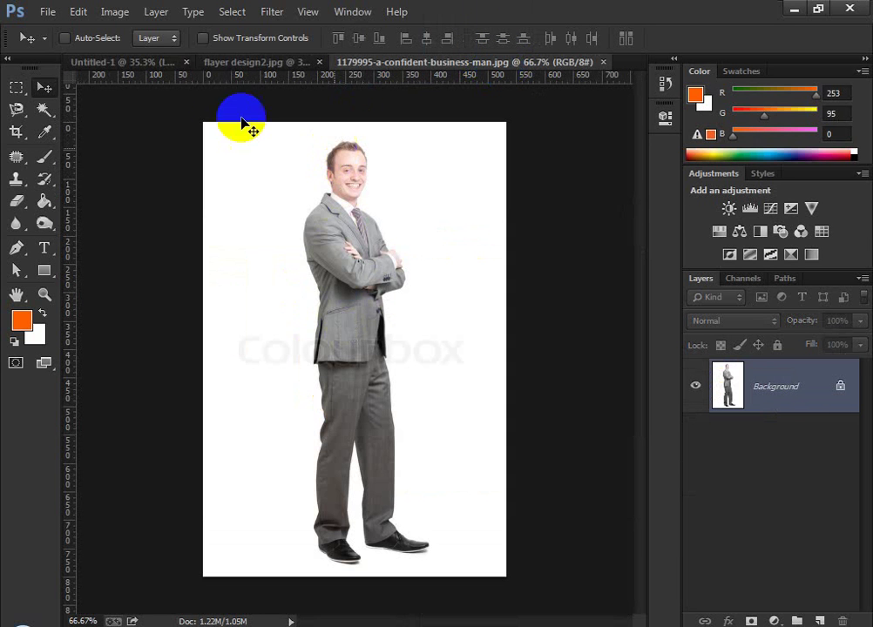
# Close flayer design2.jpg without saving its changes
pyautogui.click(274, 68)
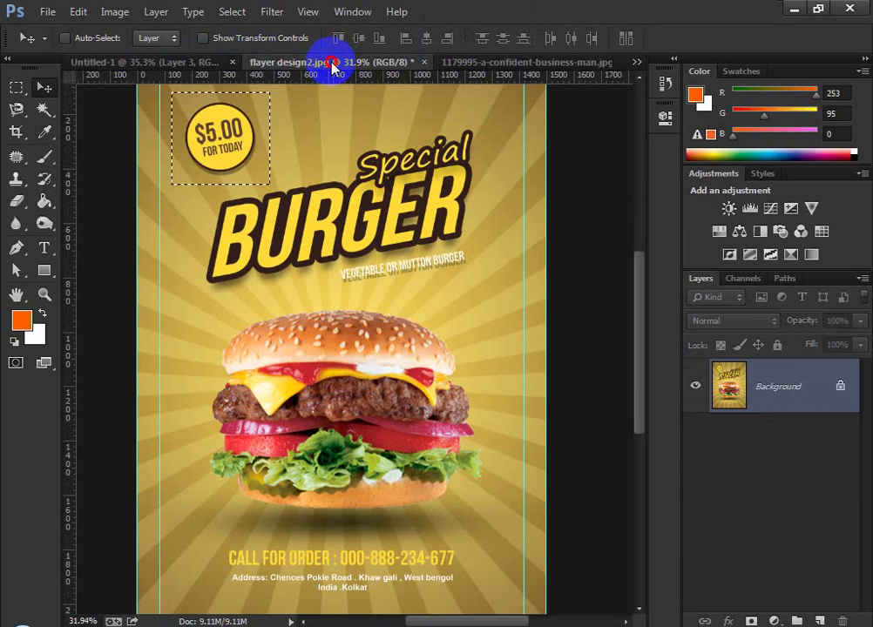
pyautogui.click(426, 64)
pyautogui.click(459, 255)
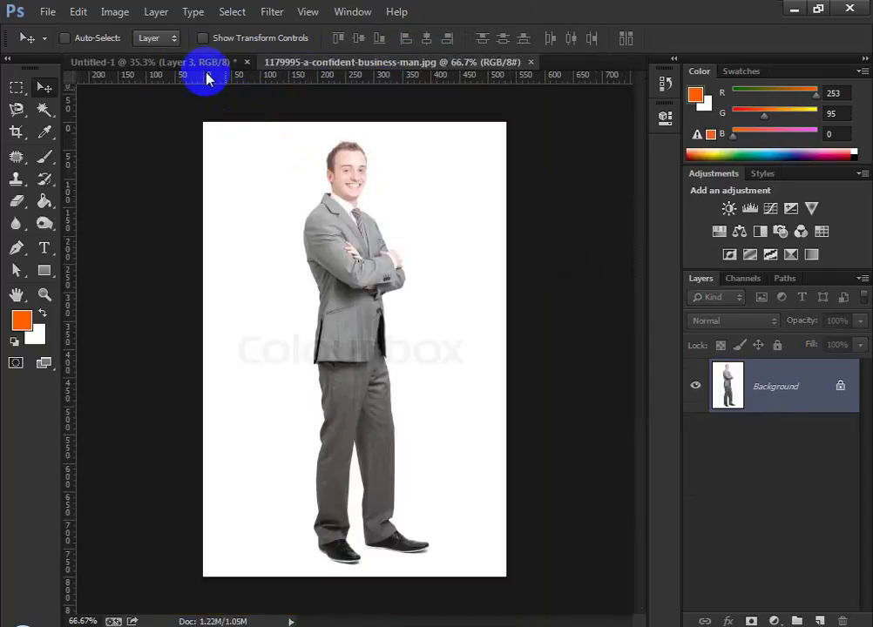
# Delete Layer 3, Layer 2 and Layer 1 from Untitled-1, keeping only the white Background
pyautogui.click(206, 68)
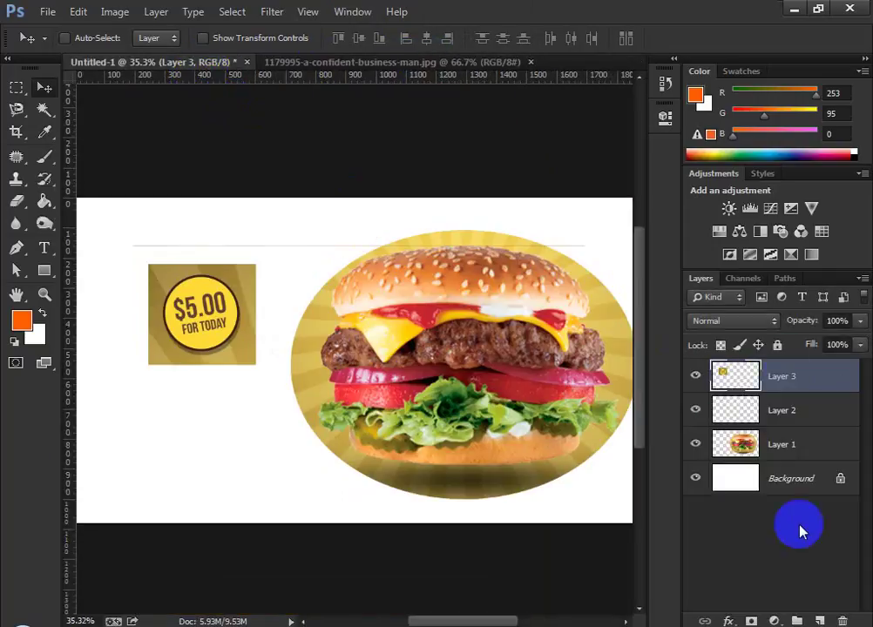
pyautogui.click(842, 620)
pyautogui.click(842, 620)
pyautogui.click(843, 620)
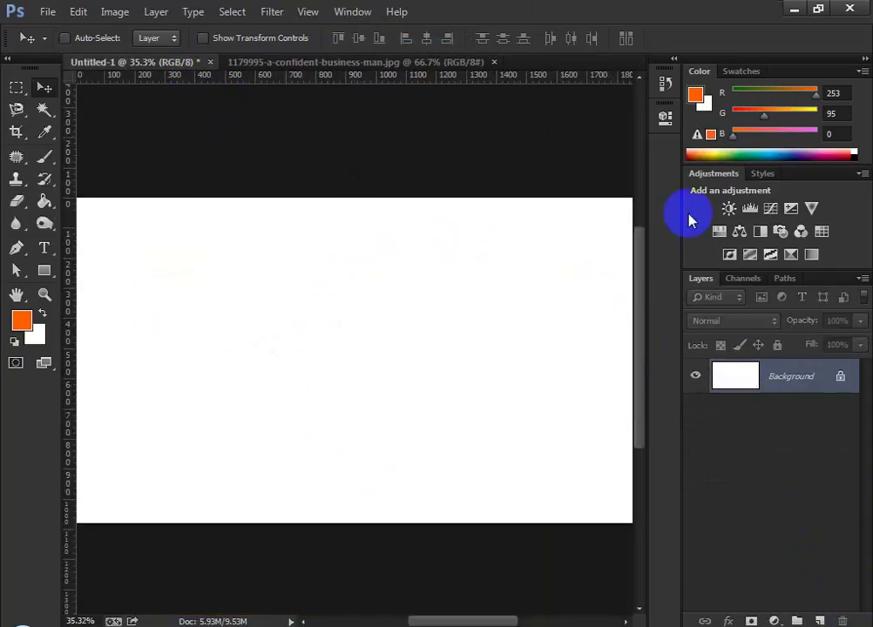
# Draw a circular selection about 250 px wide in the businessman photo with the Elliptical Marquee tool and centre it on his upper body
pyautogui.click(429, 63)
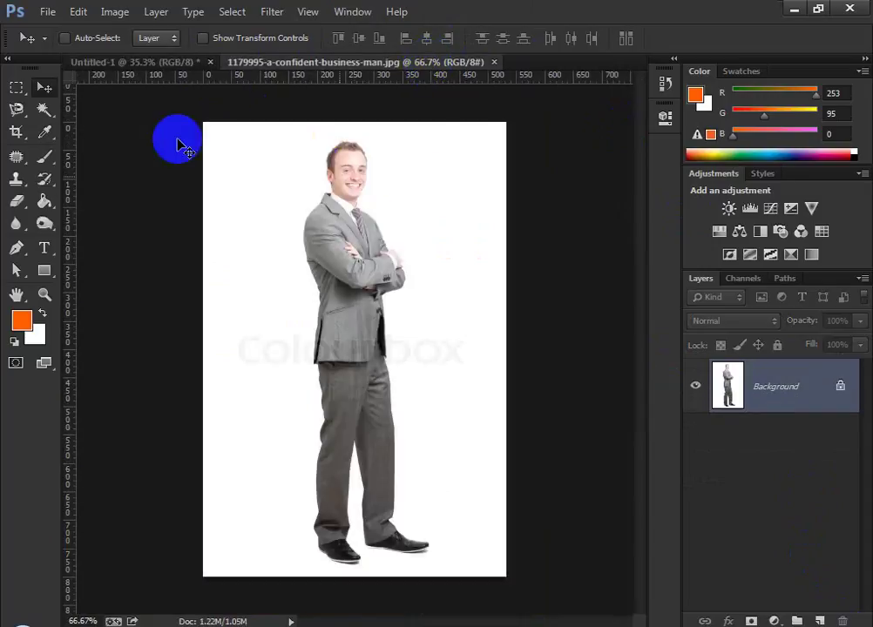
pyautogui.click(17, 88)
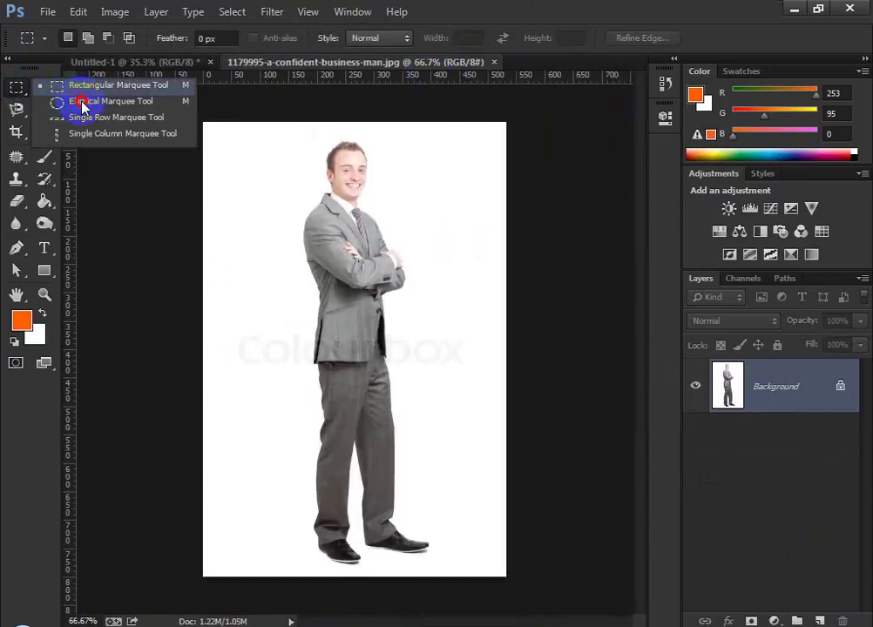
pyautogui.click(57, 101)
pyautogui.moveTo(261, 128); pyautogui.dragTo(494, 268)
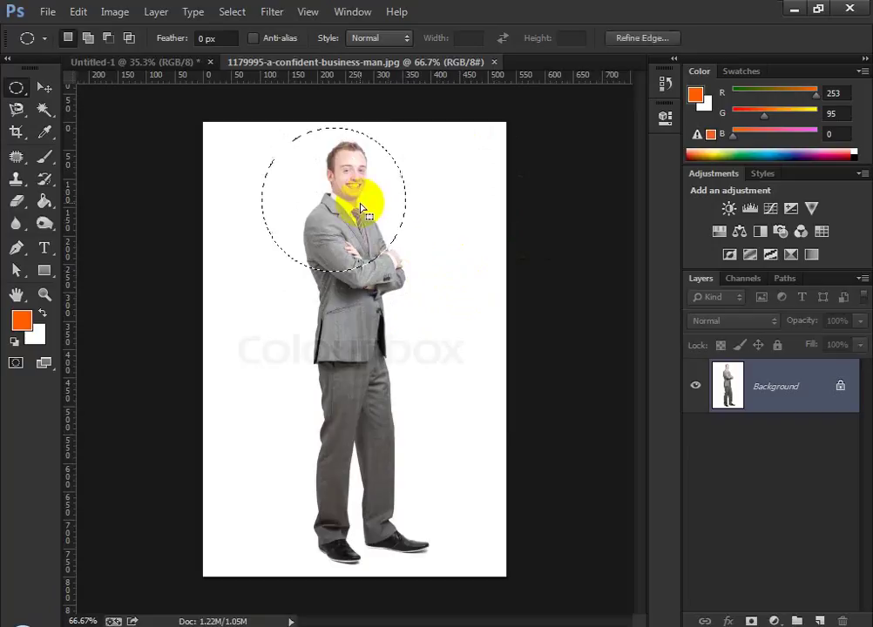
pyautogui.moveTo(361, 202)
pyautogui.mouseDown()
pyautogui.moveTo(384, 212)
pyautogui.moveTo(376, 208)
pyautogui.mouseUp()
# Copy the circular selection into Untitled-1 as a new layer and scale it up proportionally to 316.14%
pyautogui.hotkey('ctrl', 'c')
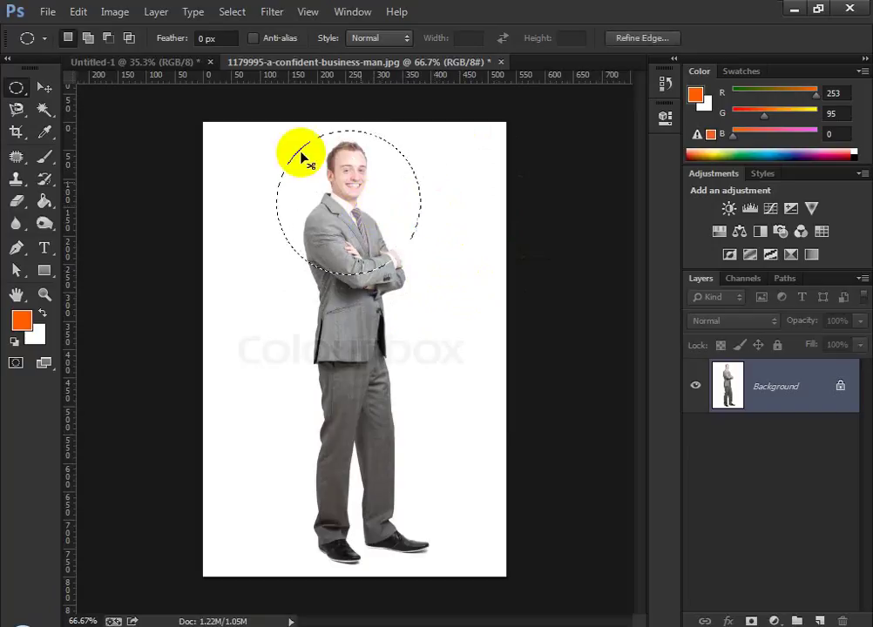
pyautogui.click(153, 63)
pyautogui.hotkey('ctrl', 'v')
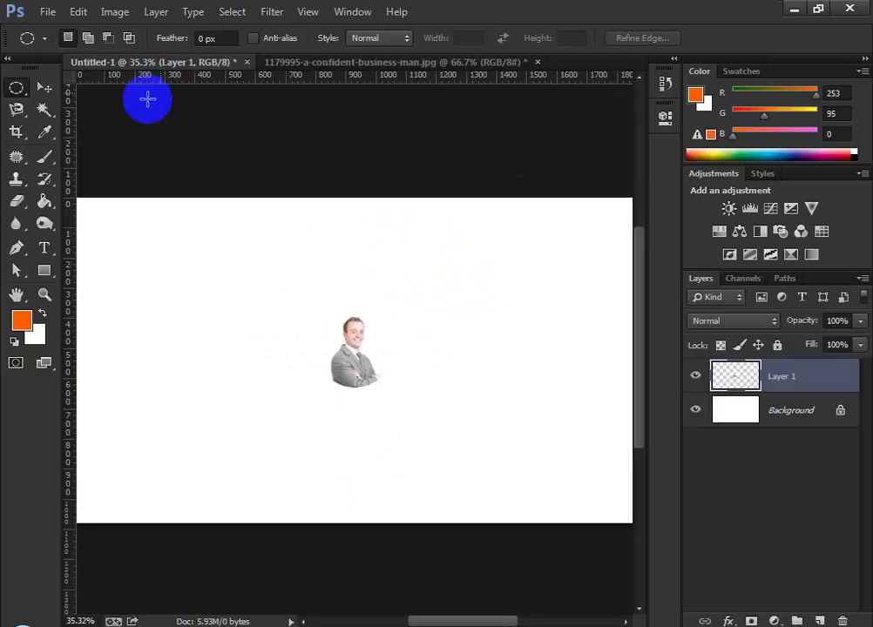
pyautogui.hotkey('ctrl', 't')
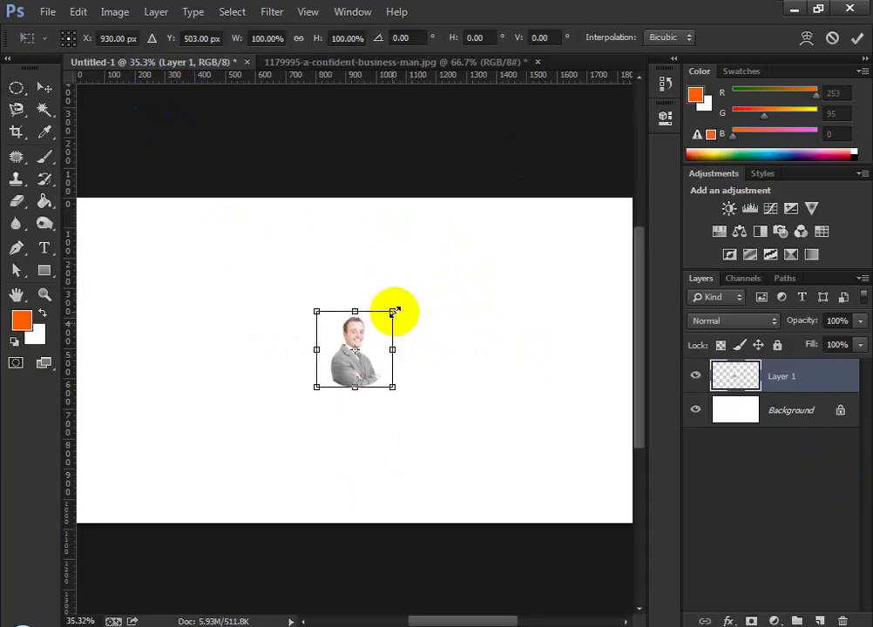
pyautogui.moveTo(392, 308); pyautogui.dragTo(514, 234)
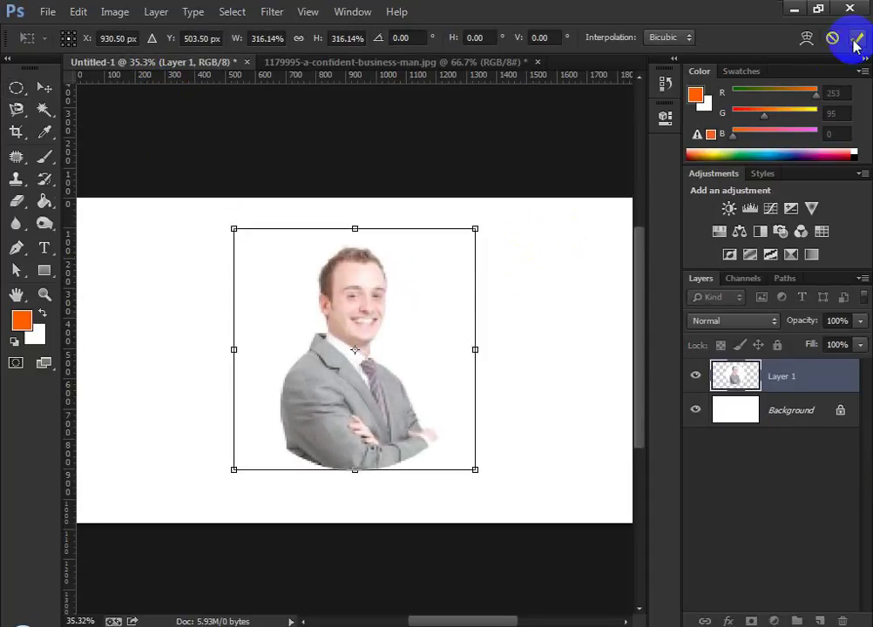
pyautogui.click(856, 38)
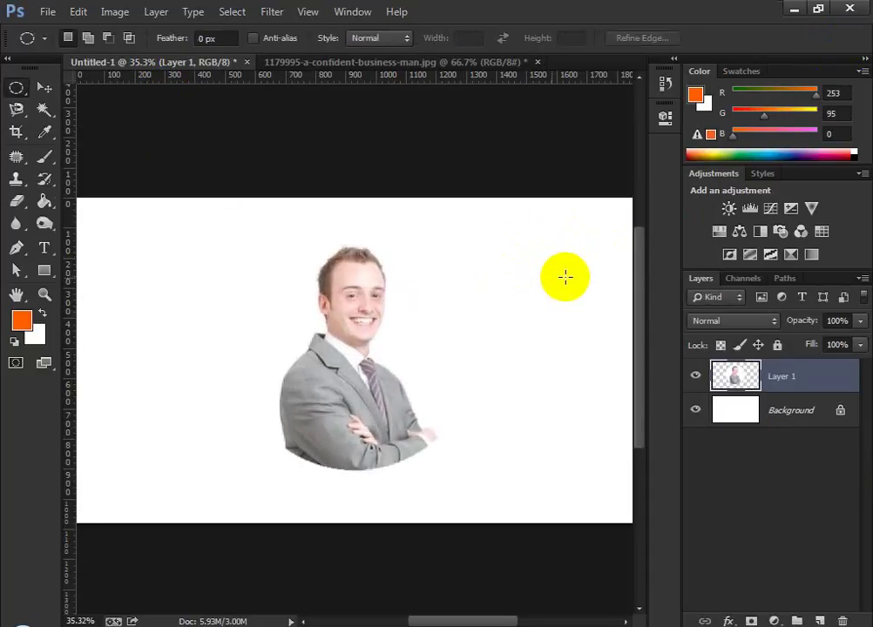
# Clear the circular selection in the businessman photo and select a single pixel column through the man's face with the Single Column Marquee tool
pyautogui.click(331, 64)
pyautogui.click(430, 188)
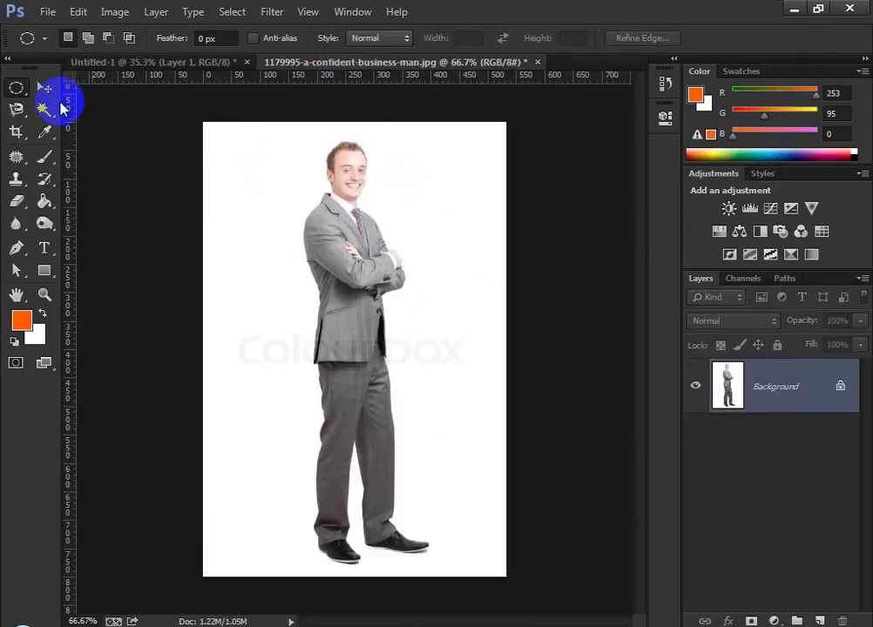
pyautogui.moveTo(15, 88); pyautogui.dragTo(108, 141)
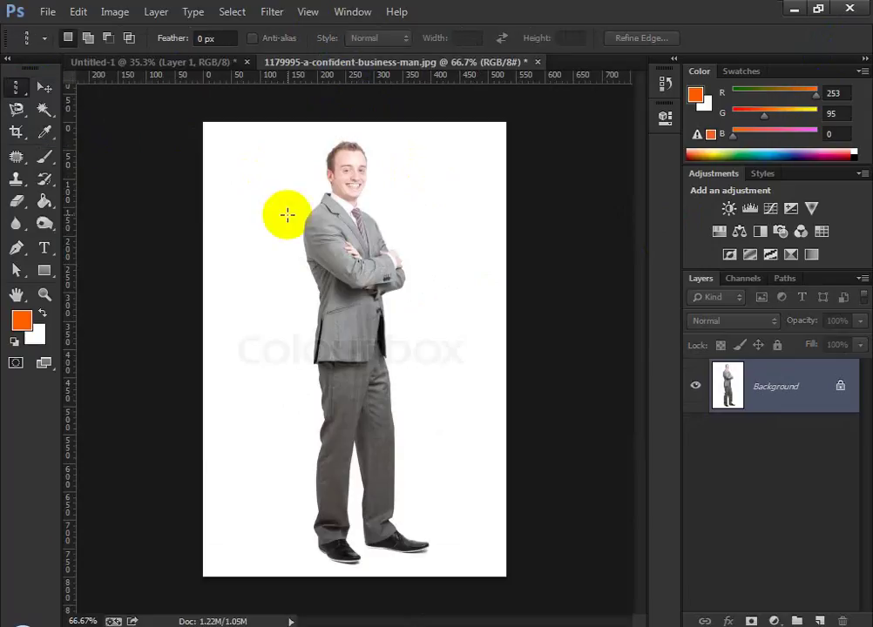
pyautogui.click(287, 225)
pyautogui.click(351, 242)
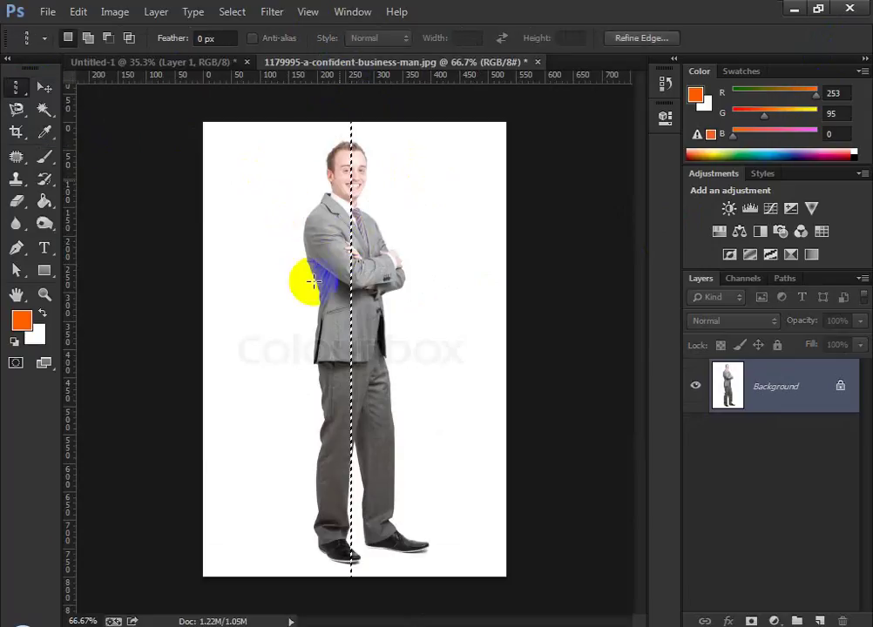
# Copy the selected pixel column into Untitled-1 as a new layer, move it about 500 px left of the canvas centre and inspect its thickness
pyautogui.click(177, 72)
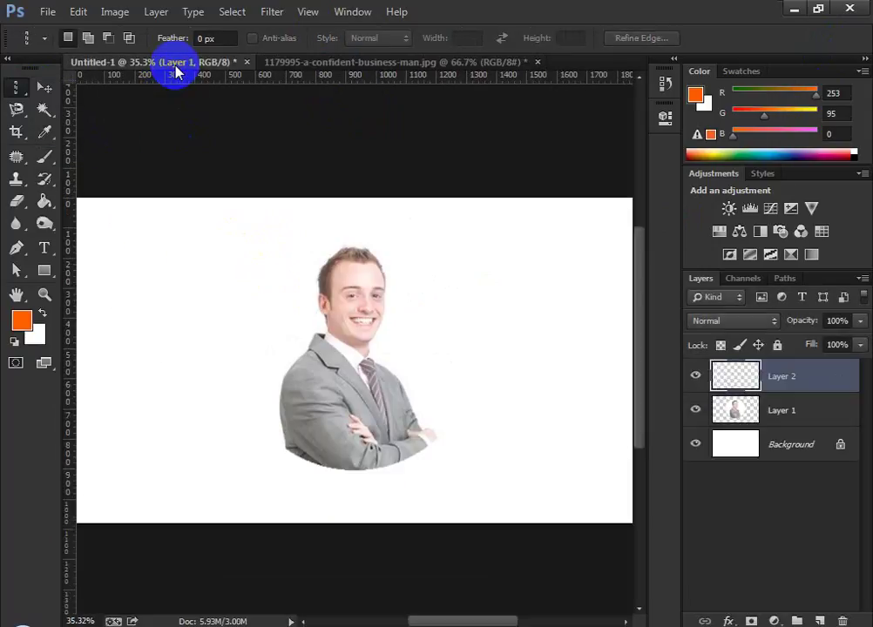
pyautogui.click(43, 88)
pyautogui.moveTo(400, 330); pyautogui.dragTo(251, 331)
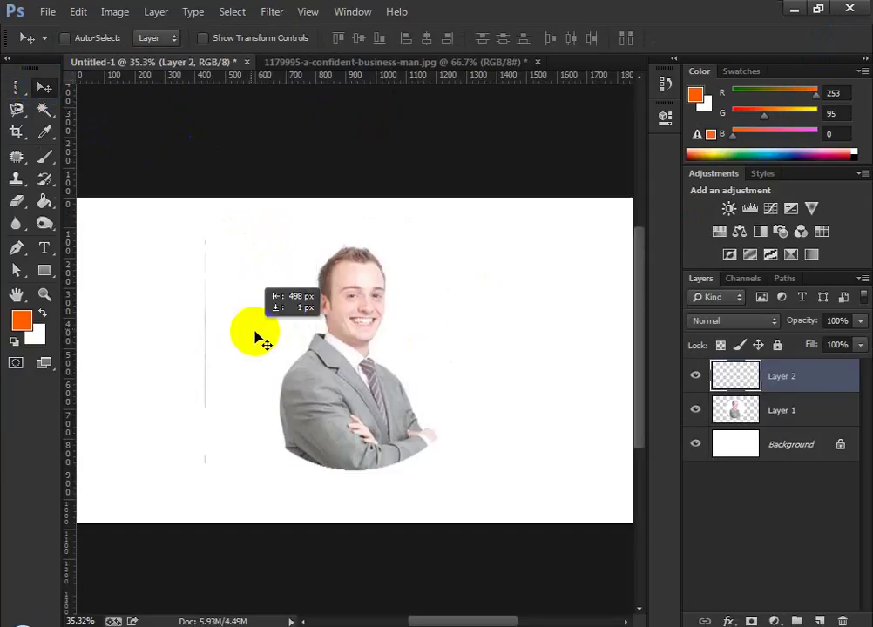
pyautogui.scroll(10, 203, 389)
pyautogui.scroll(-10, 203, 394)
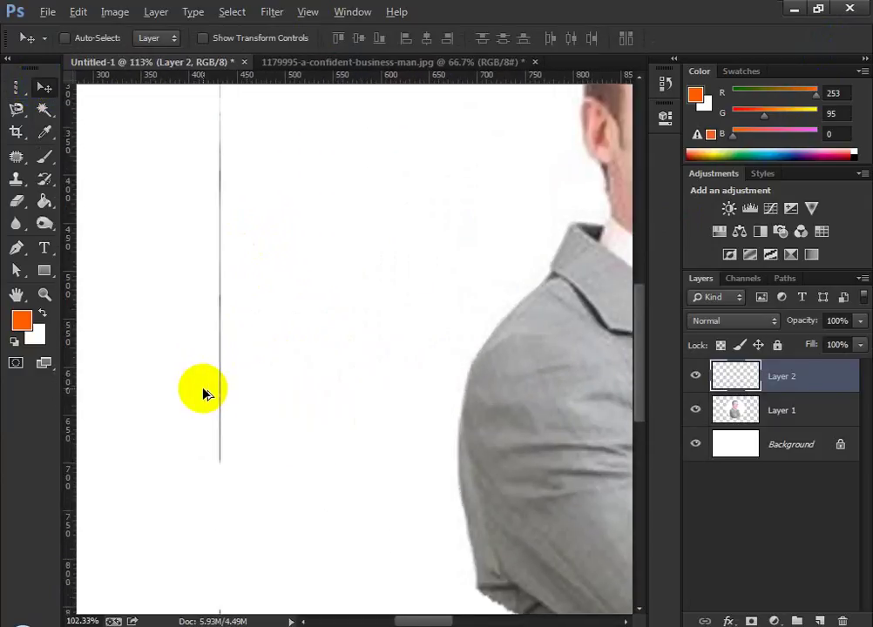
pyautogui.press('alt')
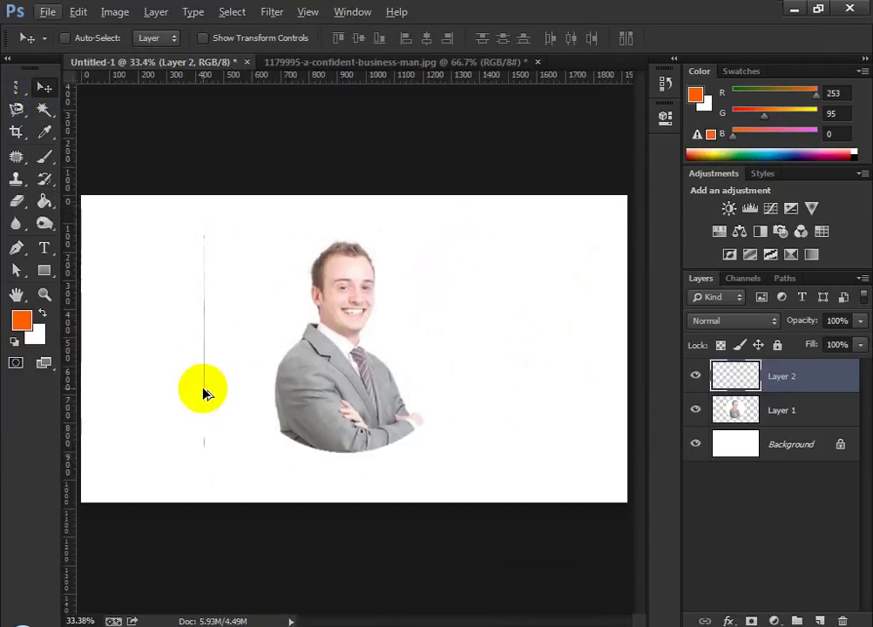
# Delete the pixel-column layer and the enlarged businessman layer from Untitled-1
pyautogui.press('Delete')
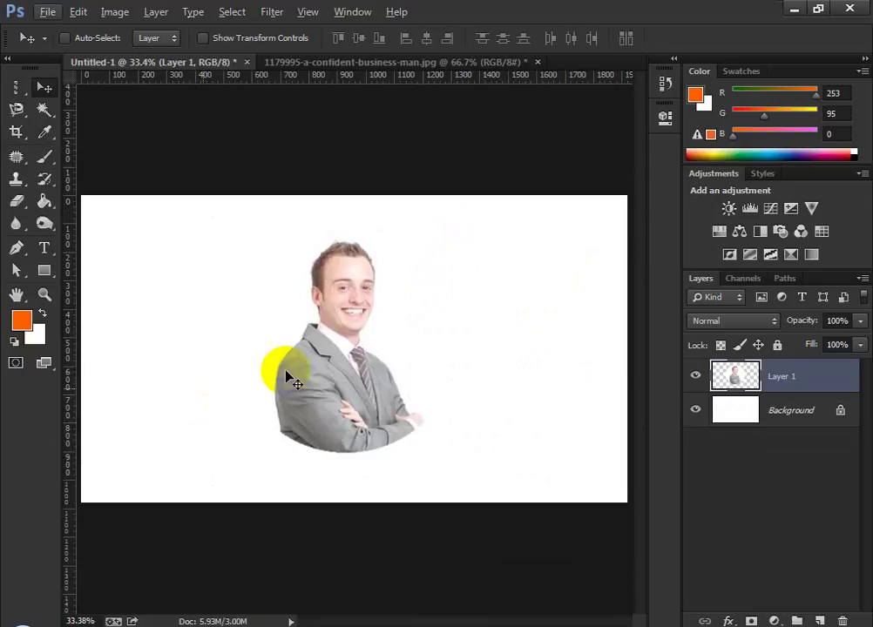
pyautogui.click(839, 620)
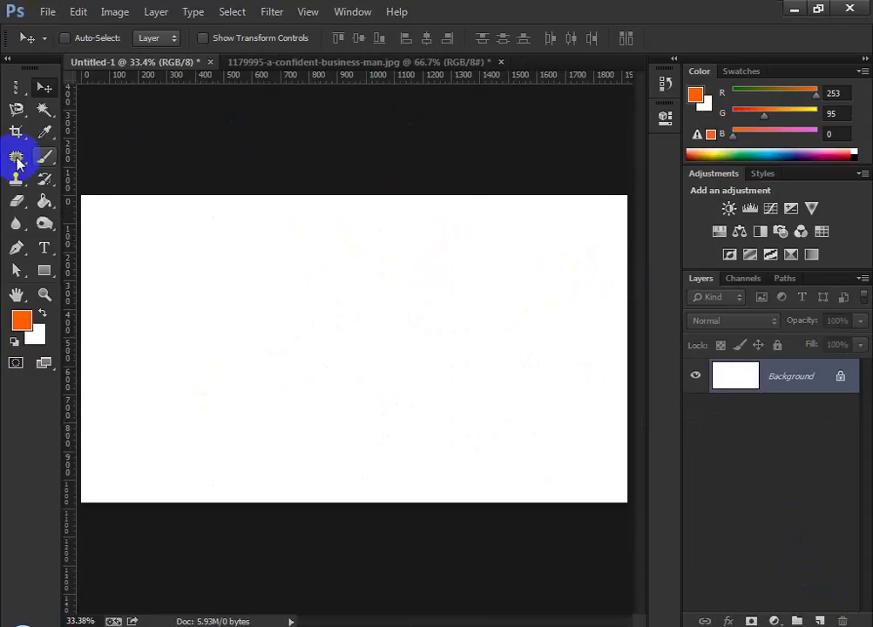
# Switch to the Elliptical Marquee tool and review its selection styles, keeping Normal
pyautogui.click(16, 88)
pyautogui.click(78, 101)
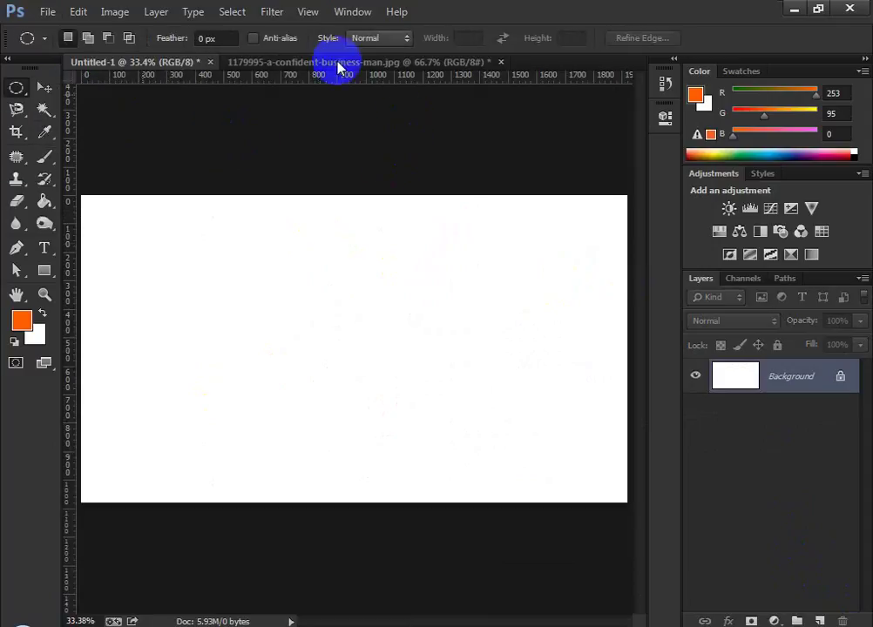
pyautogui.click(364, 38)
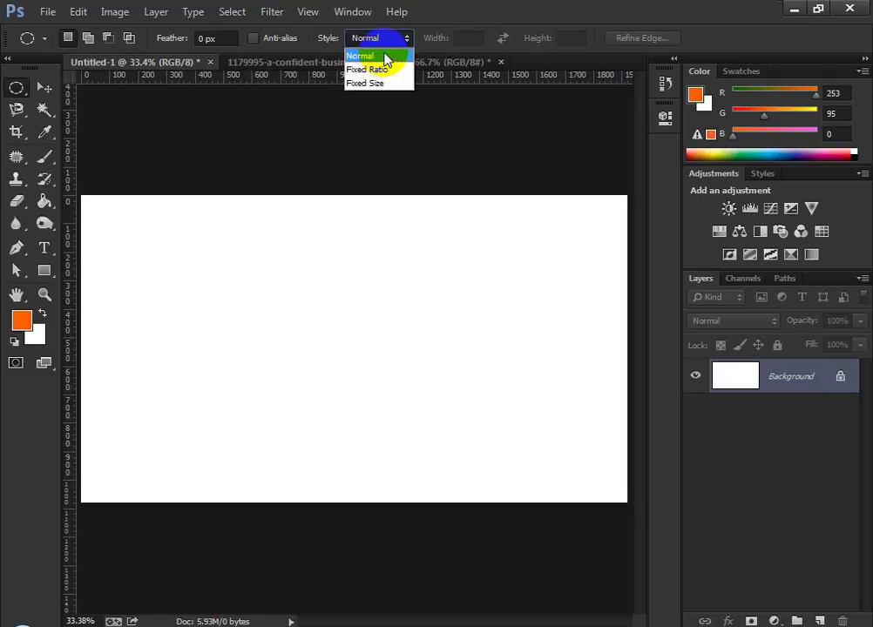
pyautogui.click(385, 58)
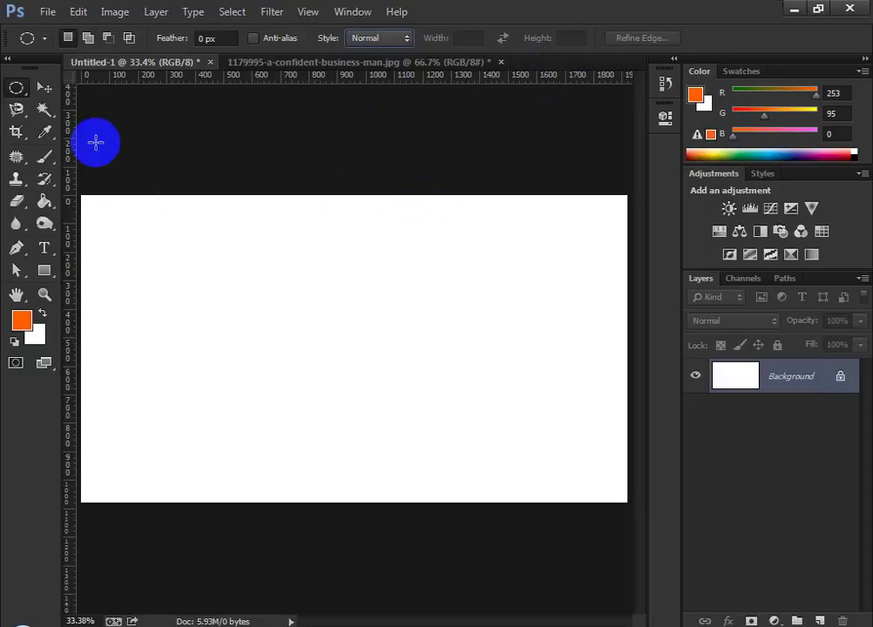
# Review the available marquee tools and activate the Rectangular Marquee tool
pyautogui.moveTo(19, 96); pyautogui.dragTo(125, 87)
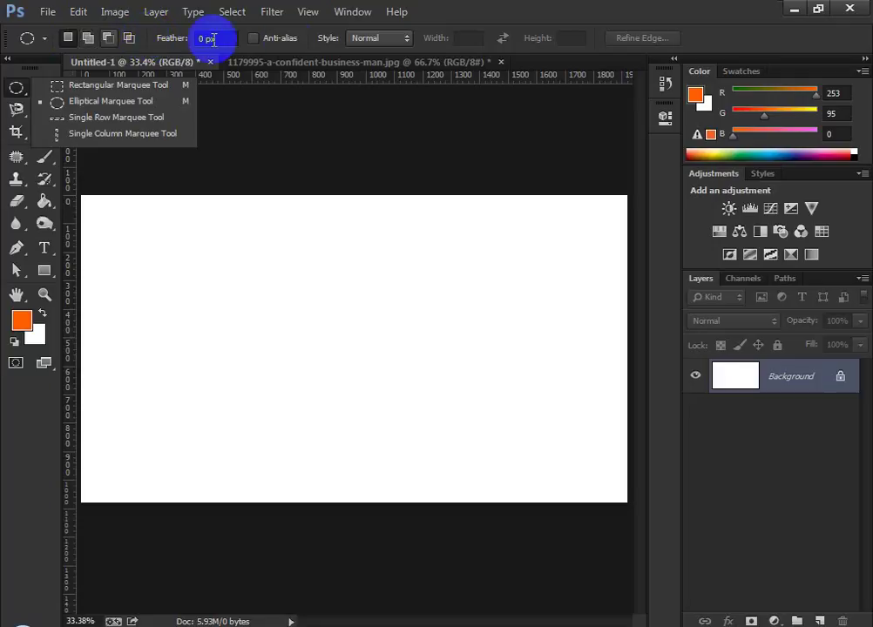
pyautogui.click(96, 39)
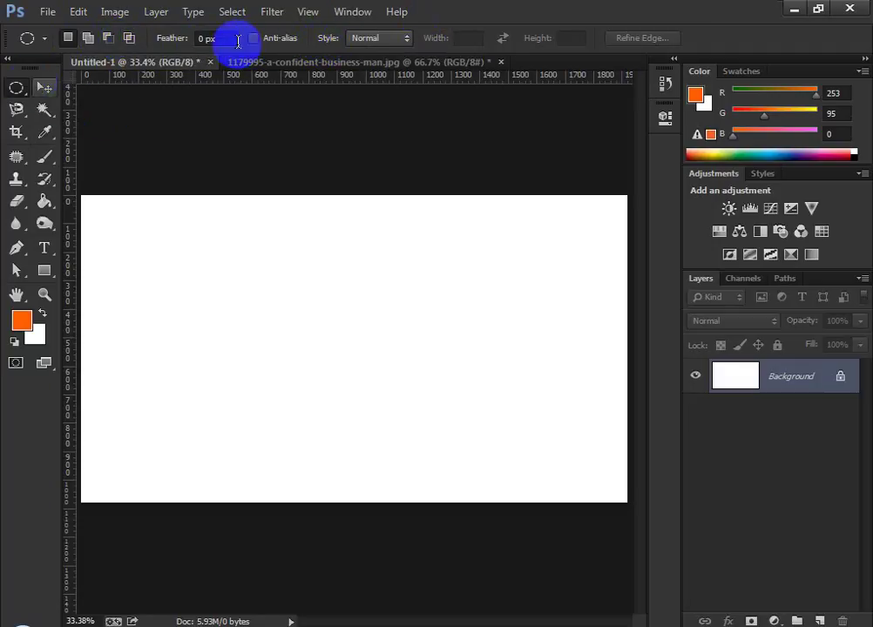
pyautogui.moveTo(14, 88); pyautogui.dragTo(83, 91)
# Reopen flayer design2.jpg from the desktop's New folder as a separate Photoshop document
pyautogui.click(306, 603)
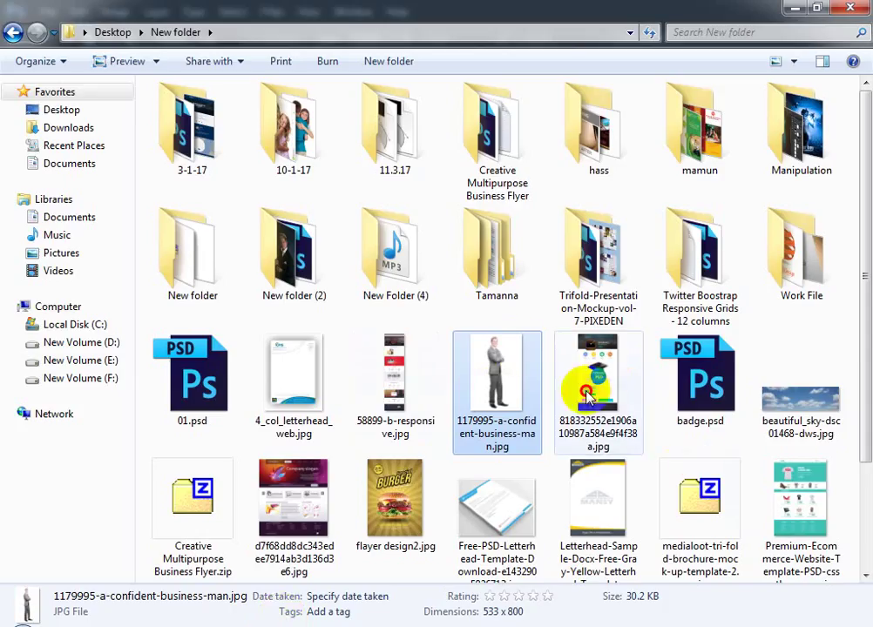
pyautogui.moveTo(597, 383); pyautogui.dragTo(538, 63)
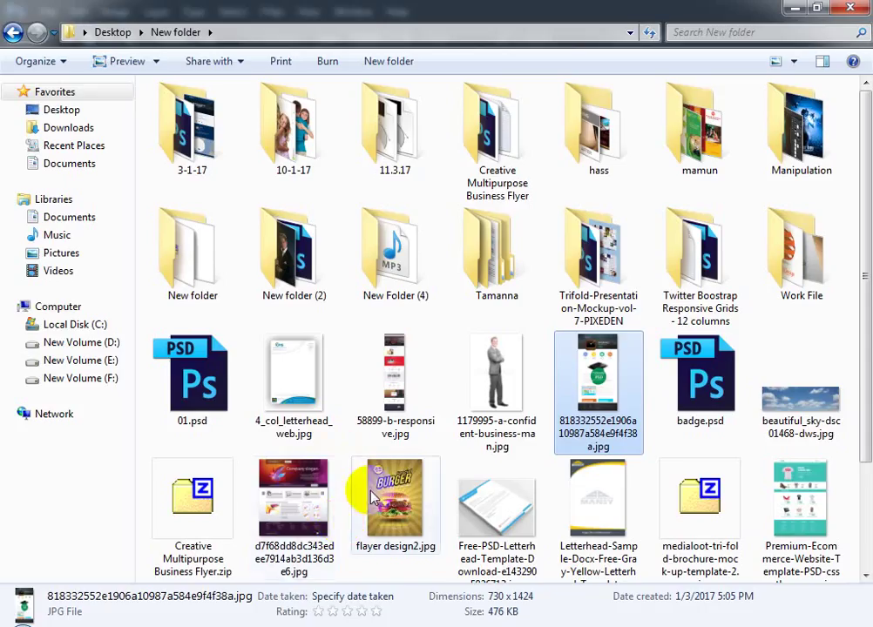
pyautogui.click(395, 498)
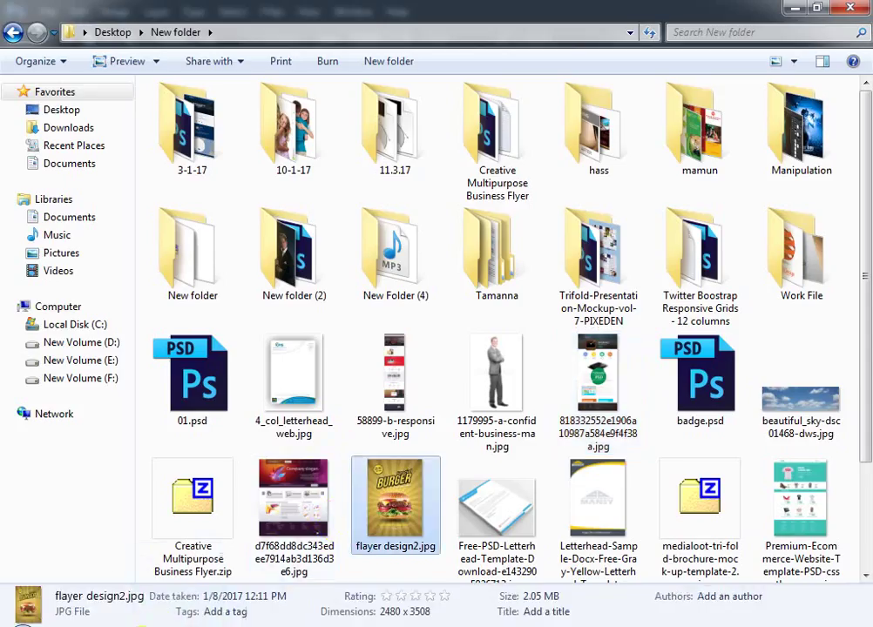
pyautogui.moveTo(395, 498); pyautogui.dragTo(533, 57)
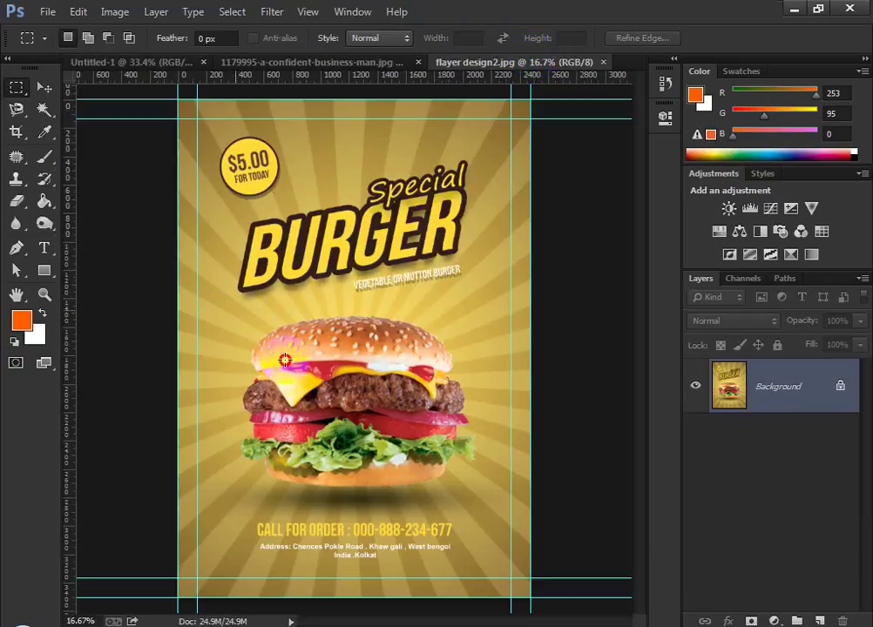
# In New Selection mode, marquee the burger, replace that with the $5.00 badge, and reselect the burger at about 1834 × 1428 px
pyautogui.moveTo(235, 309); pyautogui.dragTo(488, 498)
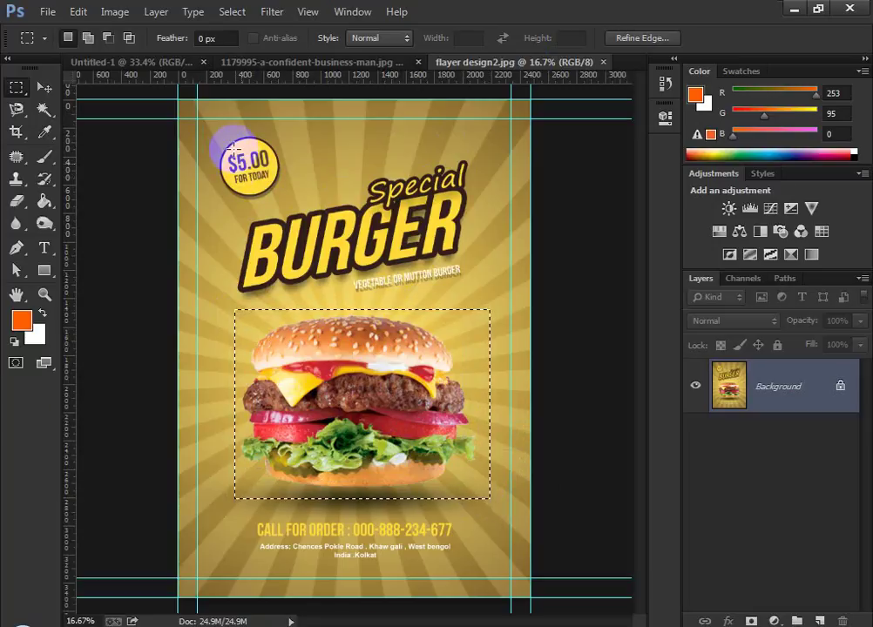
pyautogui.moveTo(215, 130); pyautogui.dragTo(292, 205)
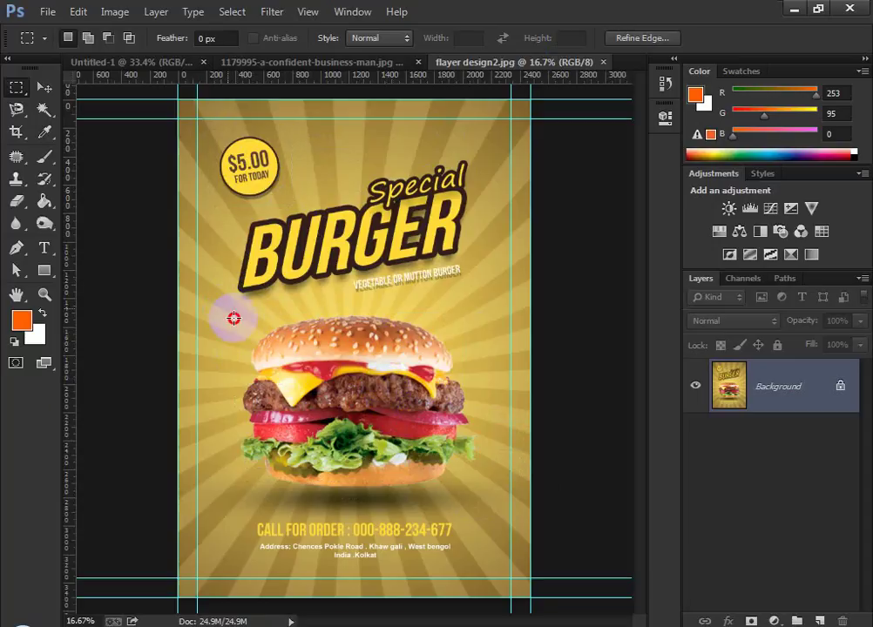
pyautogui.moveTo(227, 308); pyautogui.dragTo(461, 475)
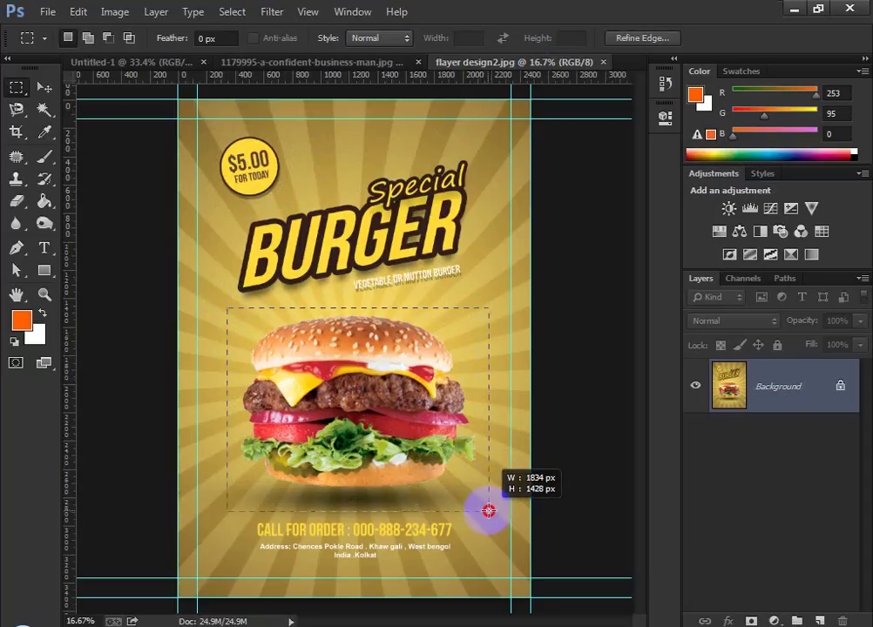
pyautogui.moveTo(489, 512); pyautogui.dragTo(491, 511)
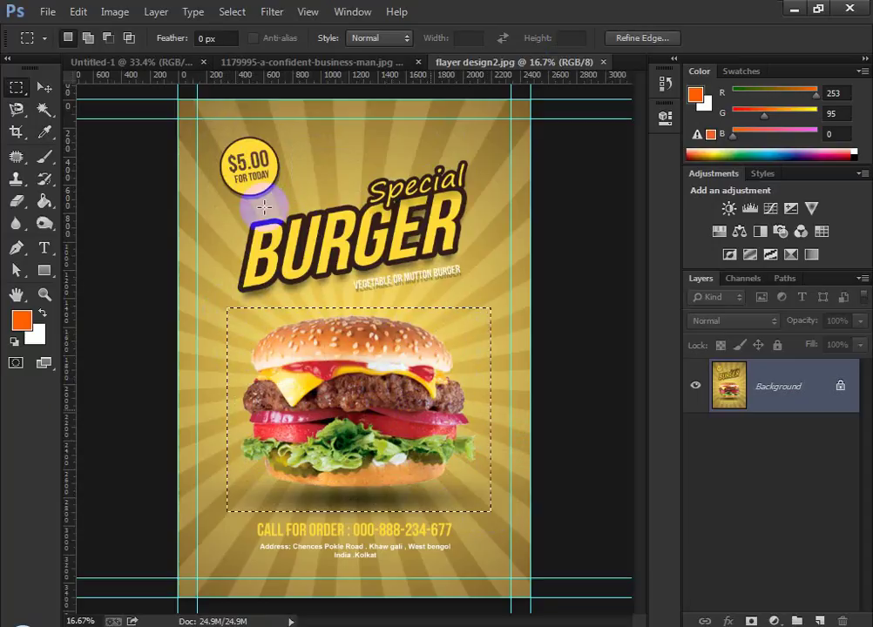
# Add rectangles around the $5.00 badge, the order and address lines, and the Special BURGER title to the burger selection
pyautogui.click(88, 39)
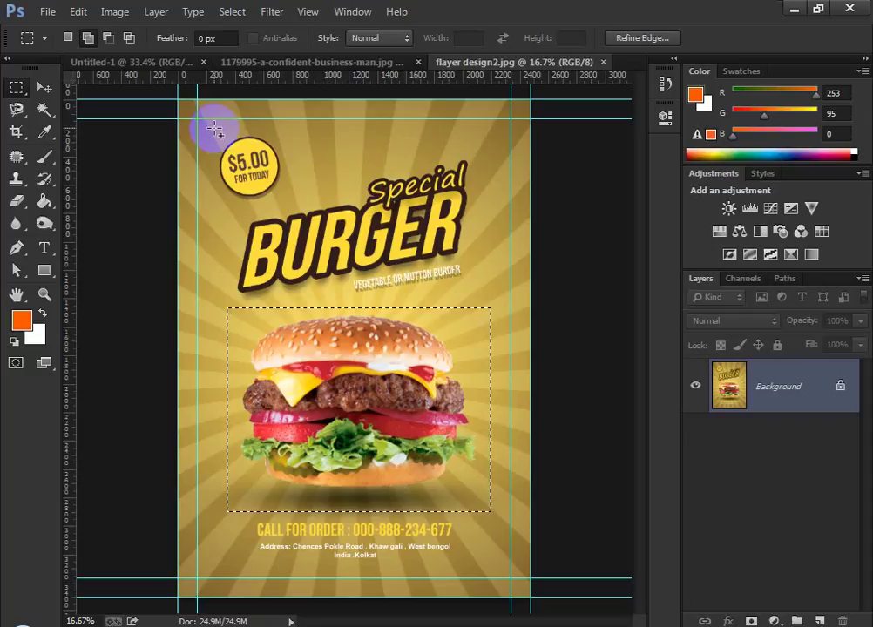
pyautogui.moveTo(242, 162); pyautogui.dragTo(292, 201)
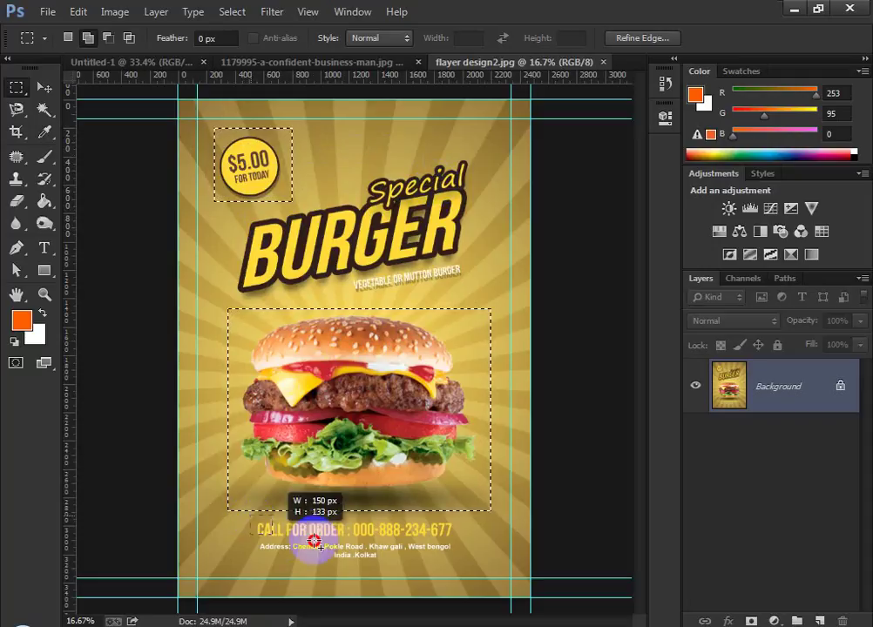
pyautogui.moveTo(319, 546); pyautogui.dragTo(462, 564)
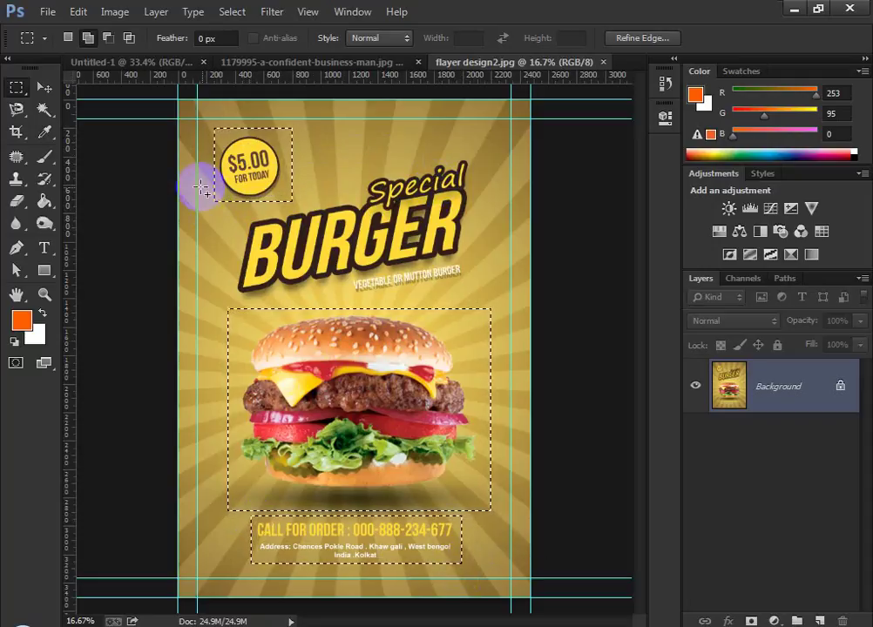
pyautogui.moveTo(198, 186); pyautogui.dragTo(479, 300)
pyautogui.moveTo(481, 193); pyautogui.dragTo(351, 162)
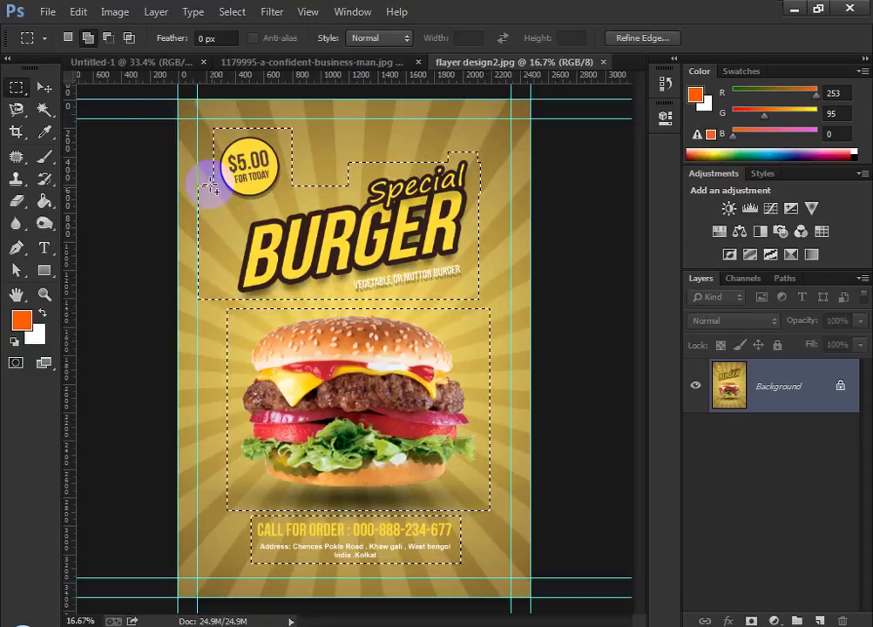
# Subtract rectangles of empty background along the outer edges of the badge, title and burger areas from the selection
pyautogui.click(107, 37)
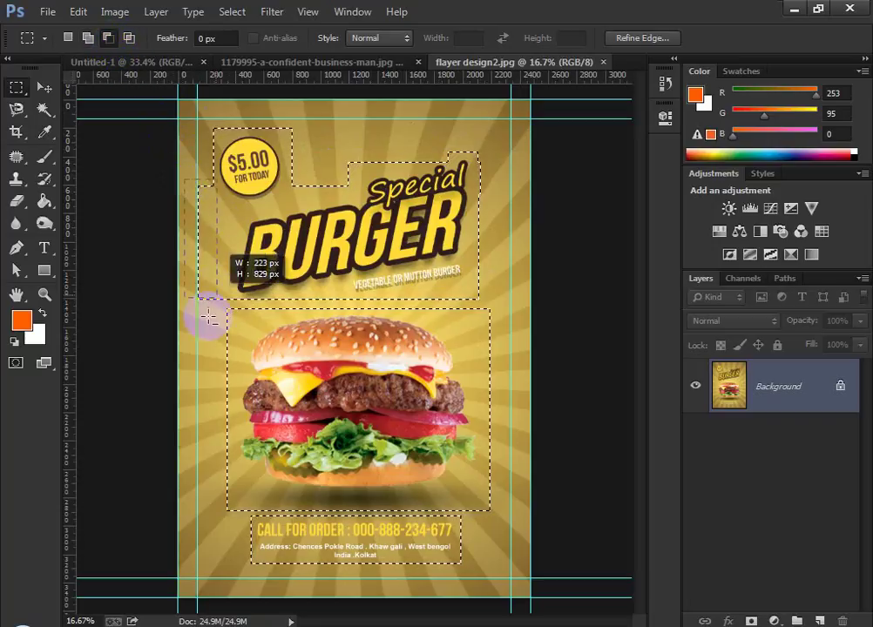
pyautogui.moveTo(207, 317); pyautogui.dragTo(216, 305)
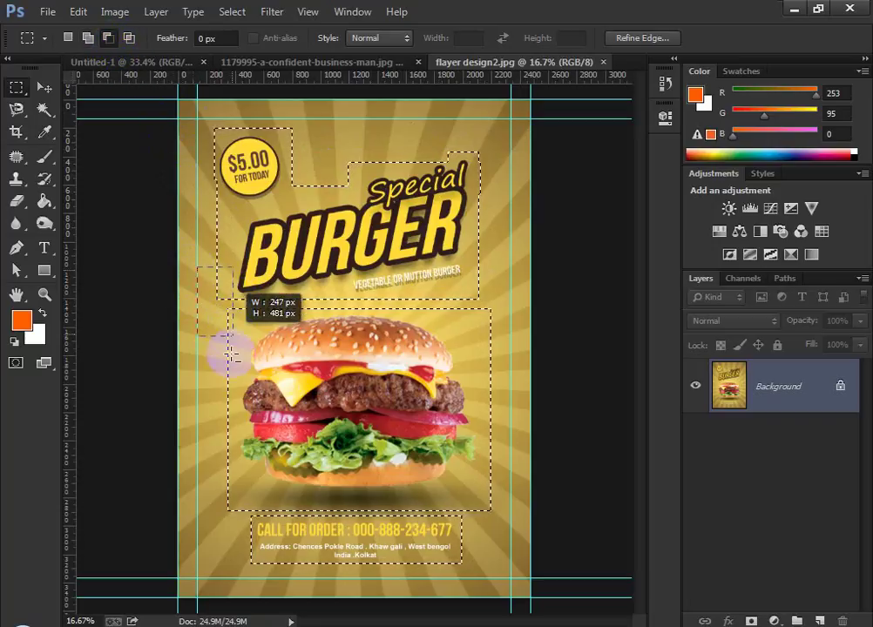
pyautogui.moveTo(242, 375); pyautogui.dragTo(241, 383)
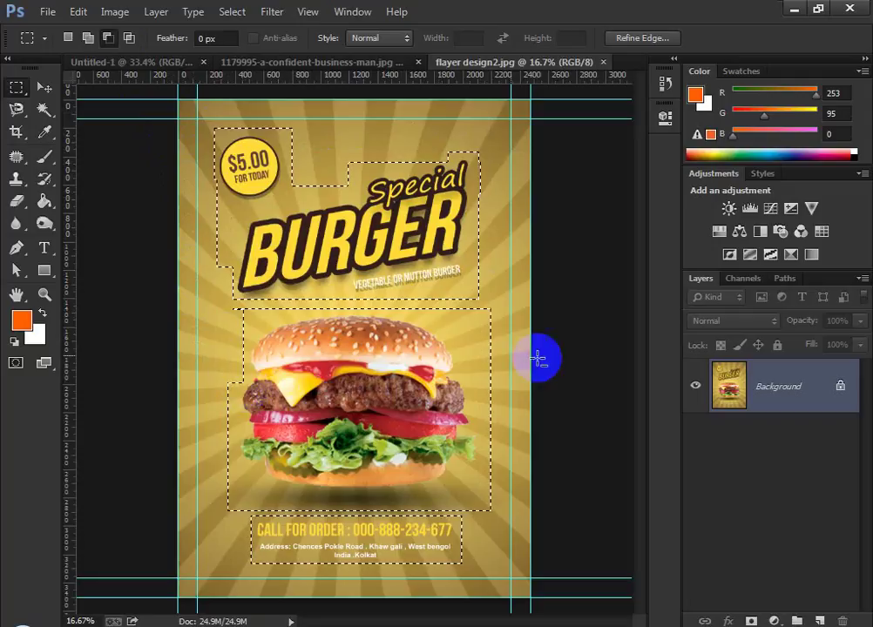
pyautogui.moveTo(533, 388); pyautogui.dragTo(470, 299)
pyautogui.moveTo(499, 311); pyautogui.dragTo(469, 268)
pyautogui.moveTo(478, 146); pyautogui.dragTo(527, 332)
pyautogui.moveTo(315, 136); pyautogui.dragTo(394, 172)
pyautogui.moveTo(290, 122); pyautogui.dragTo(329, 167)
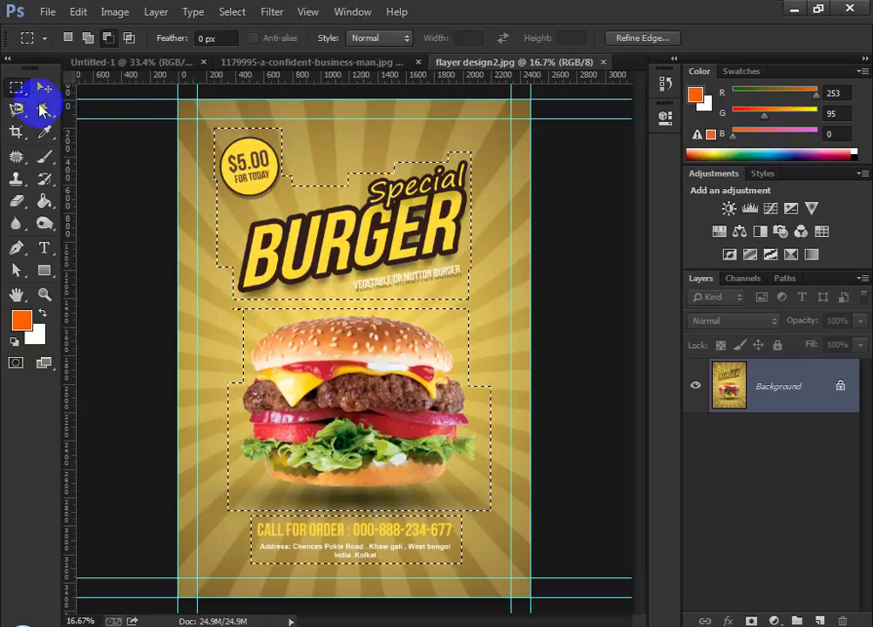
pyautogui.rightClick(16, 87)
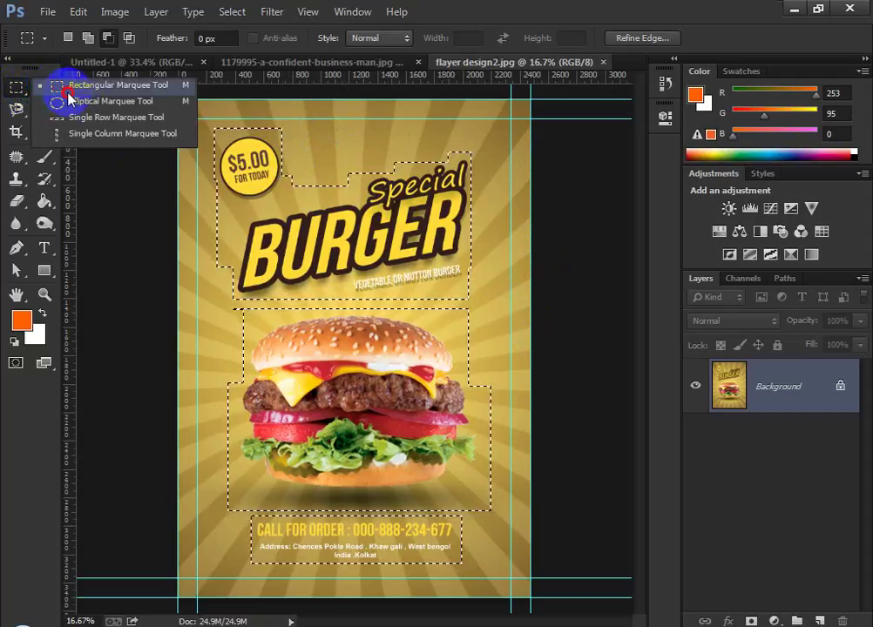
pyautogui.click(57, 101)
pyautogui.moveTo(183, 107); pyautogui.dragTo(235, 146)
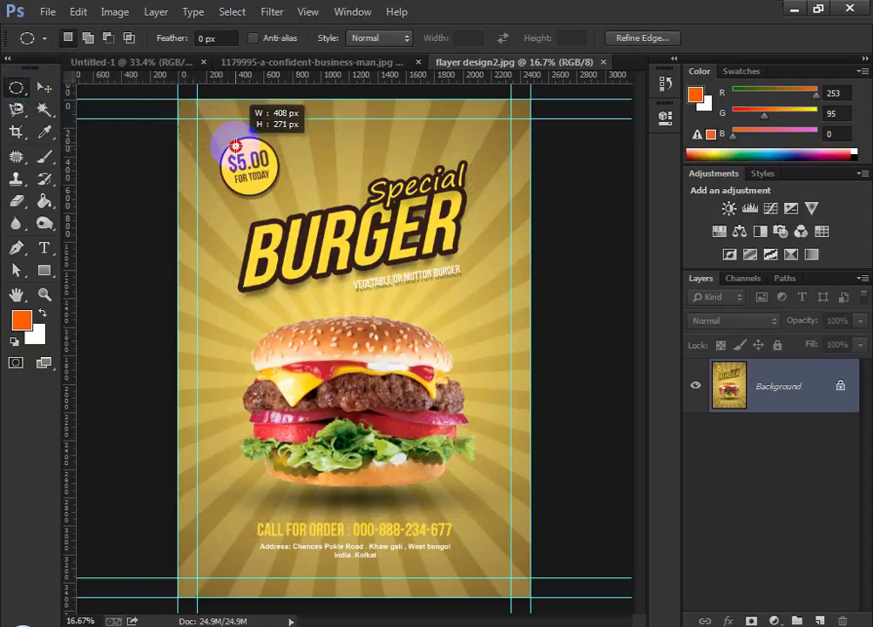
pyautogui.hotkey('ctrl', 'z')
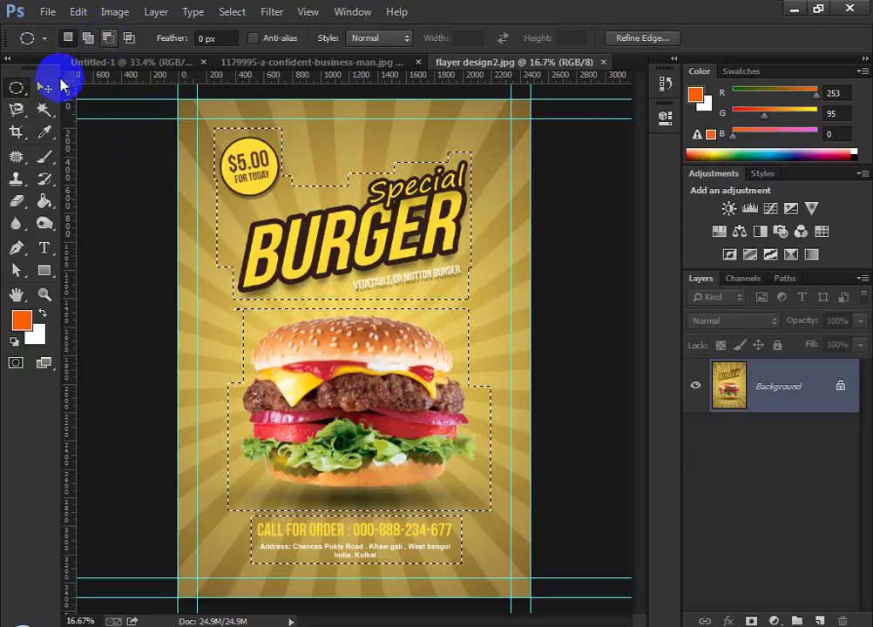
pyautogui.rightClick(16, 87)
pyautogui.click(58, 84)
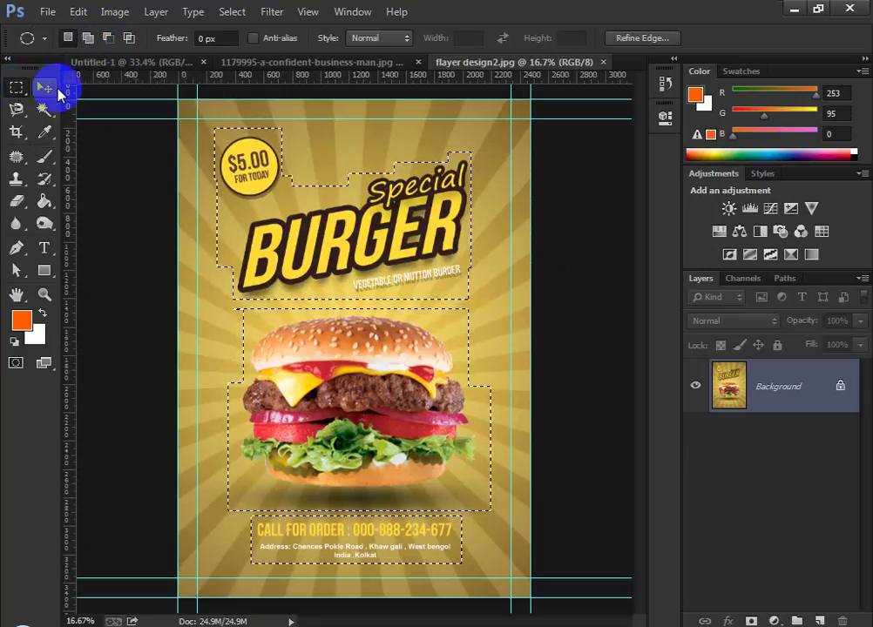
# Try intersecting the existing selection with a rectangle over the $5.00 badge, and undo it
pyautogui.click(130, 39)
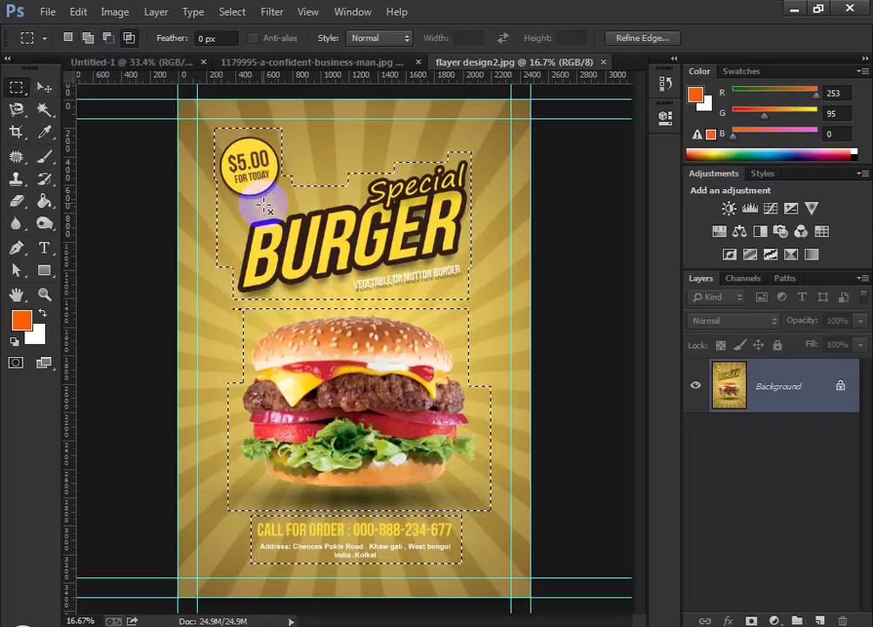
pyautogui.moveTo(427, 109); pyautogui.dragTo(472, 144)
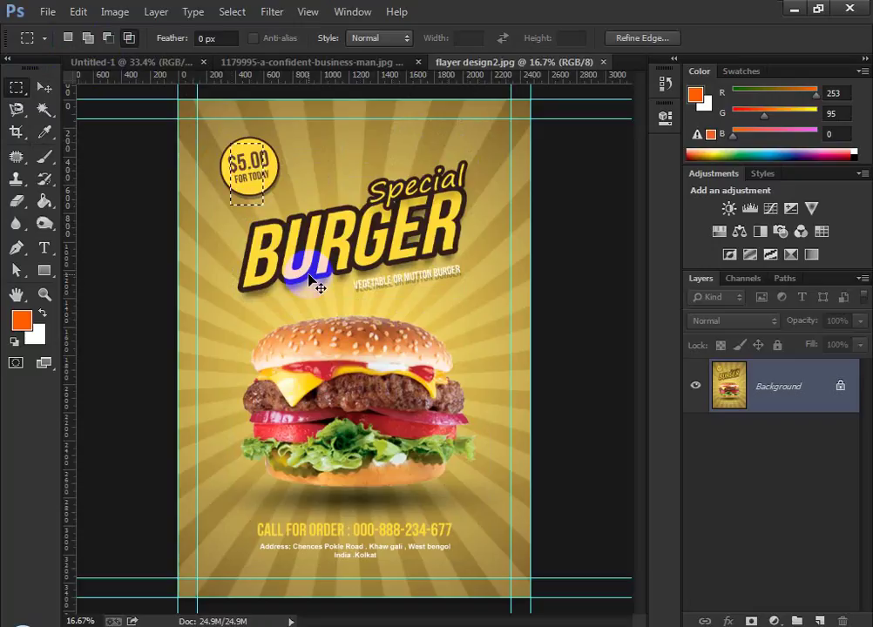
pyautogui.hotkey('ctrl', 'z')
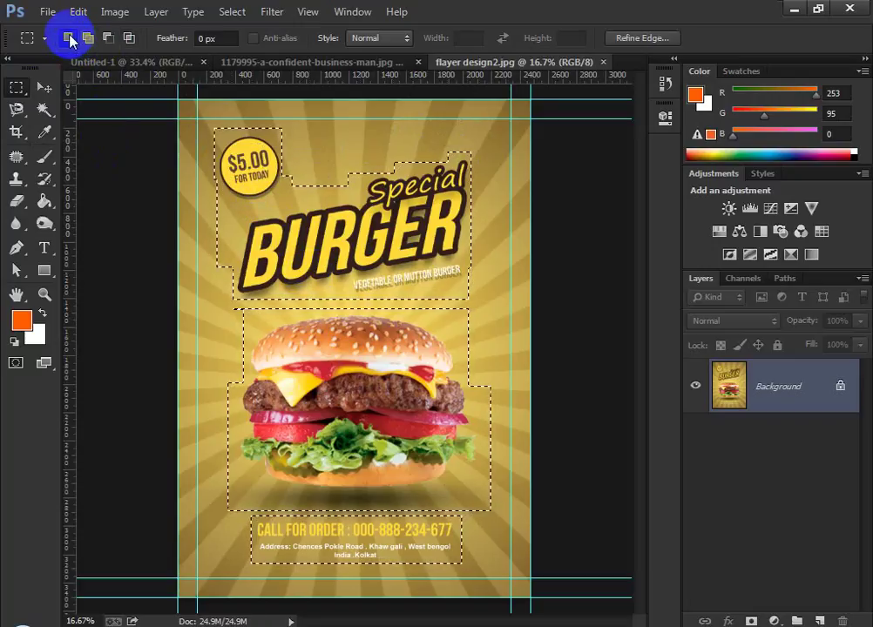
# Start a new rectangular selection around the $5.00 badge and add the burger and both parts of the BURGER title to it
pyautogui.click(70, 41)
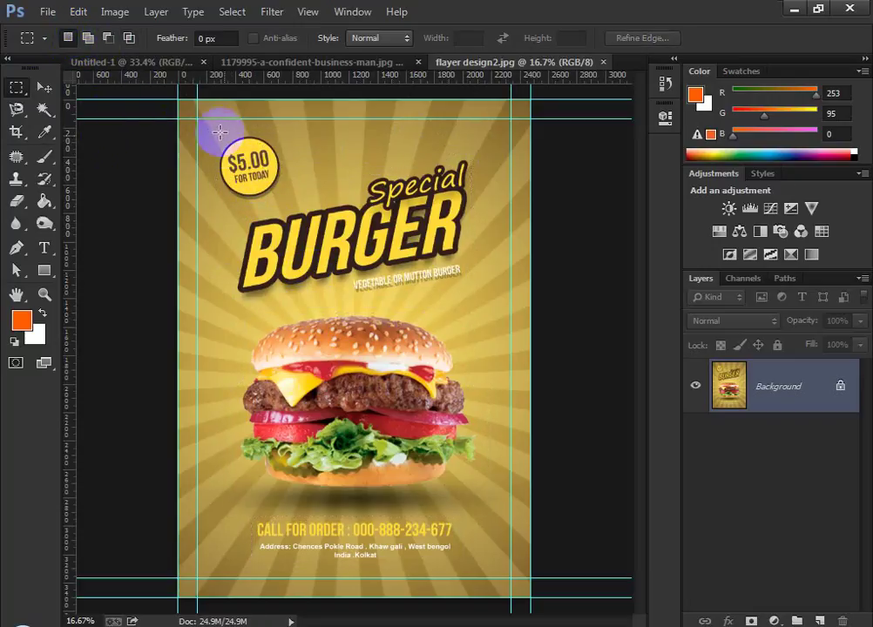
pyautogui.moveTo(225, 153); pyautogui.dragTo(292, 205)
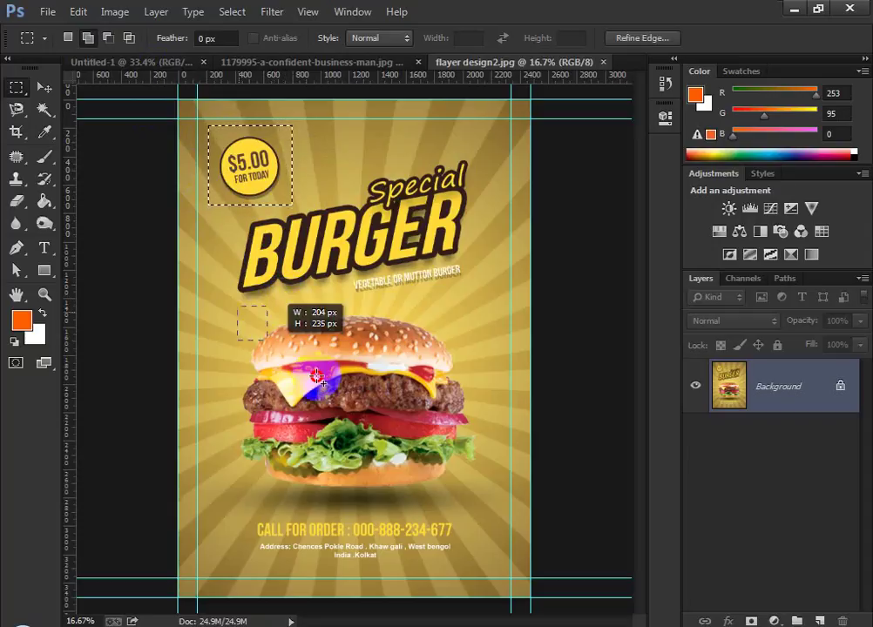
pyautogui.moveTo(316, 377); pyautogui.dragTo(514, 518)
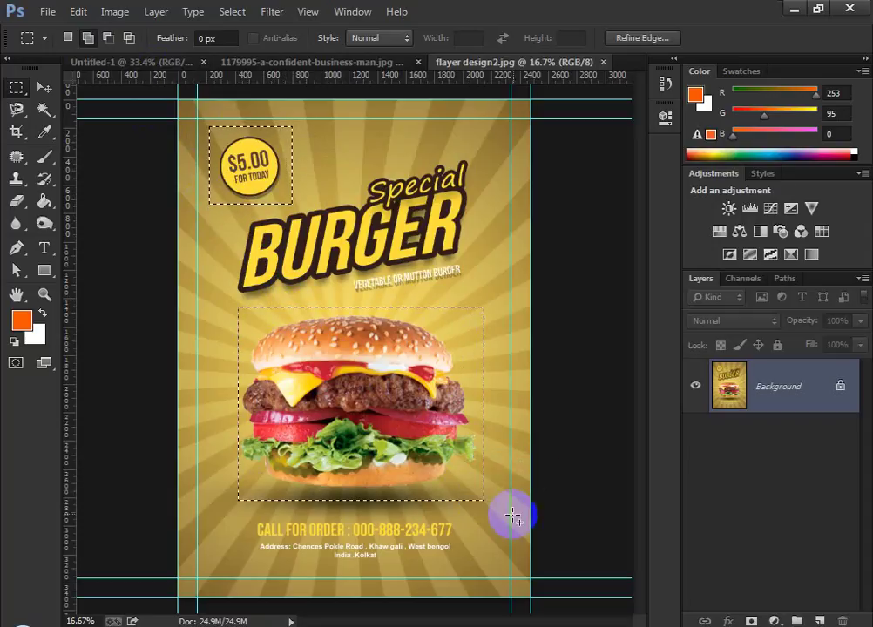
pyautogui.moveTo(356, 155); pyautogui.dragTo(488, 284)
pyautogui.hotkey('ctrl', 'z')
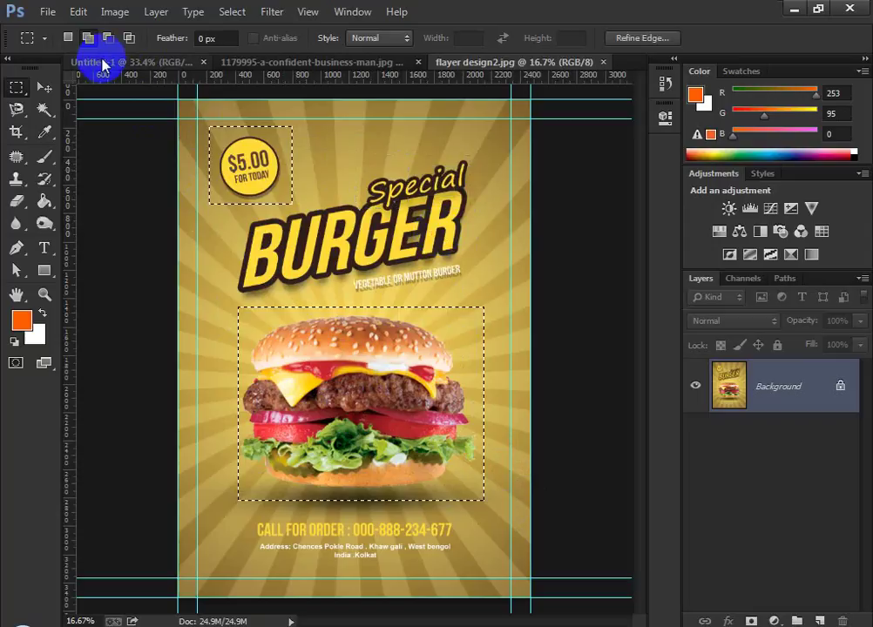
pyautogui.hotkey('ctrl', 'z')
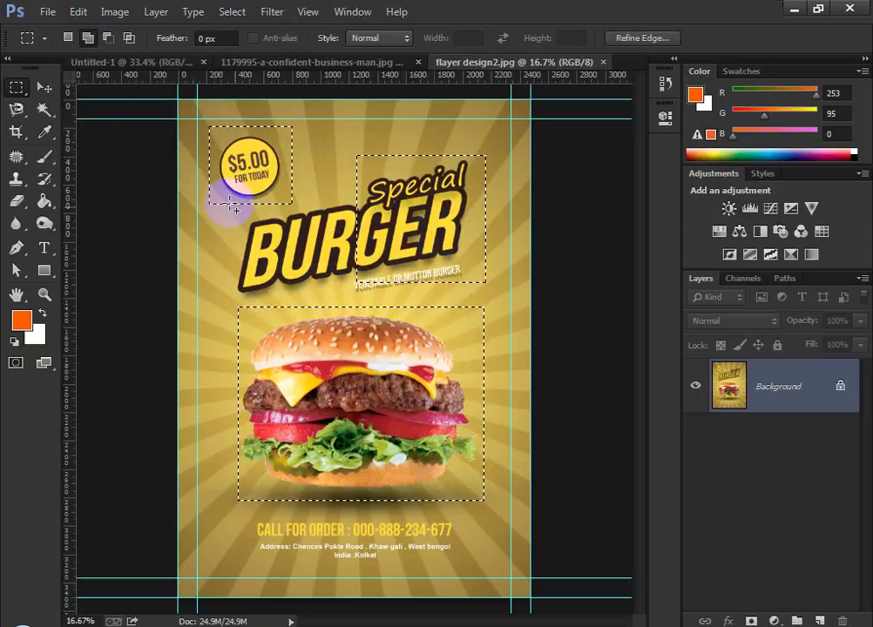
pyautogui.moveTo(287, 186); pyautogui.dragTo(369, 278)
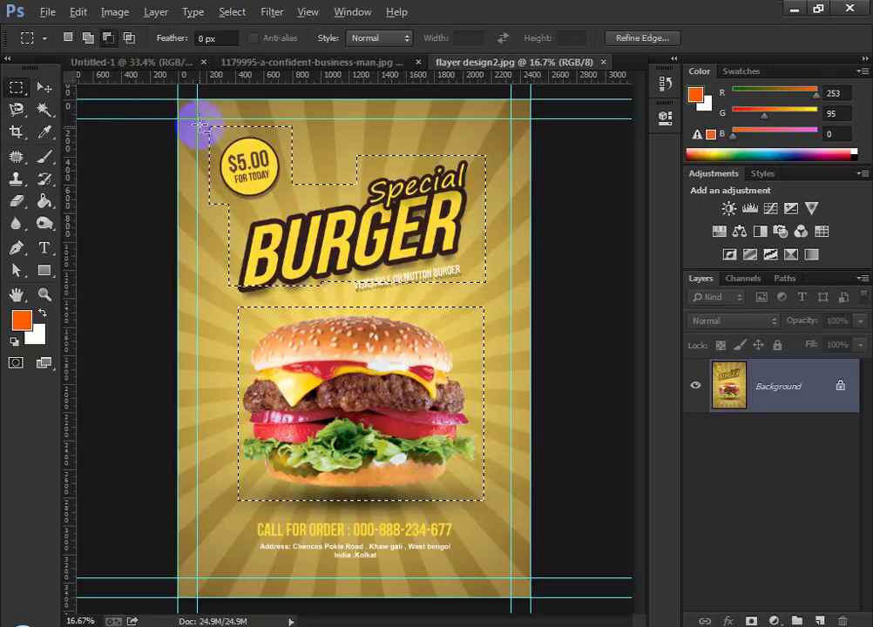
# Subtract corner and edge rectangles from the badge, title and burger selection, and deselect everything
pyautogui.moveTo(203, 121); pyautogui.dragTo(237, 154)
pyautogui.moveTo(274, 122); pyautogui.dragTo(316, 178)
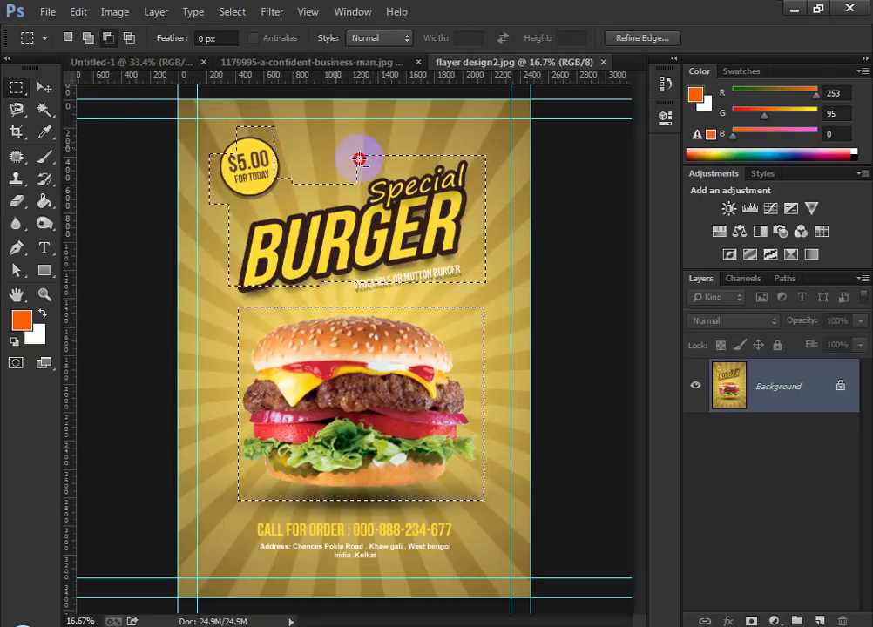
pyautogui.moveTo(444, 137); pyautogui.dragTo(501, 208)
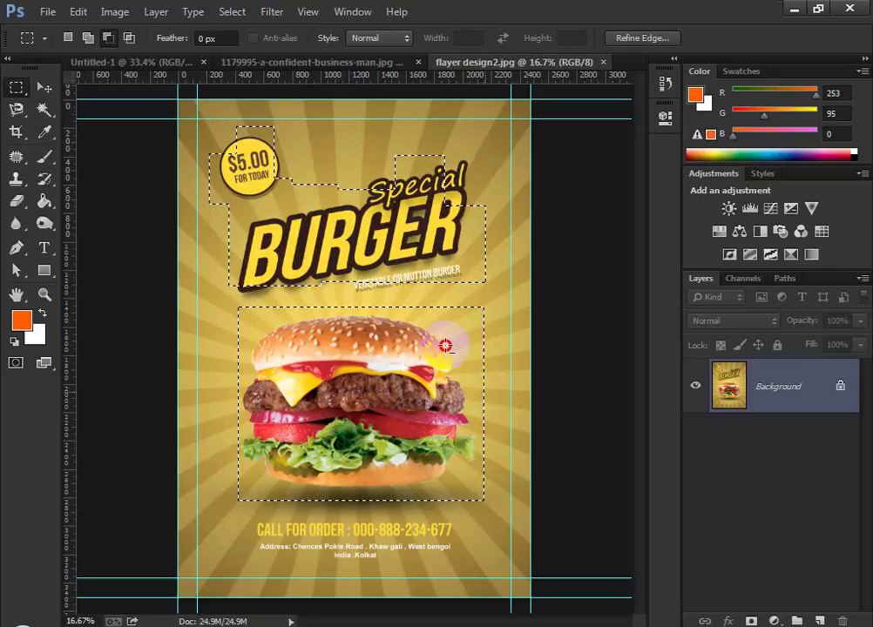
pyautogui.moveTo(486, 436); pyautogui.dragTo(526, 478)
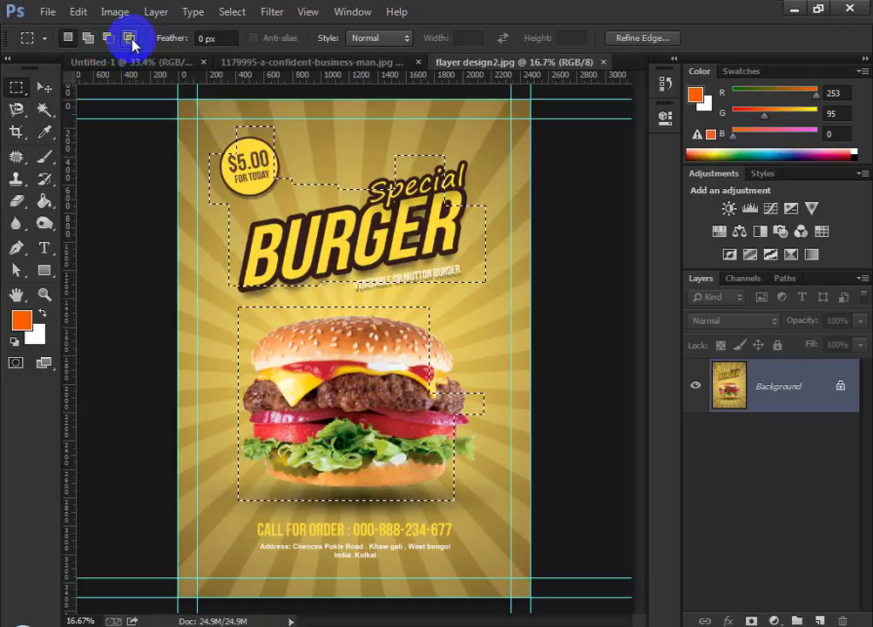
pyautogui.click(256, 126)
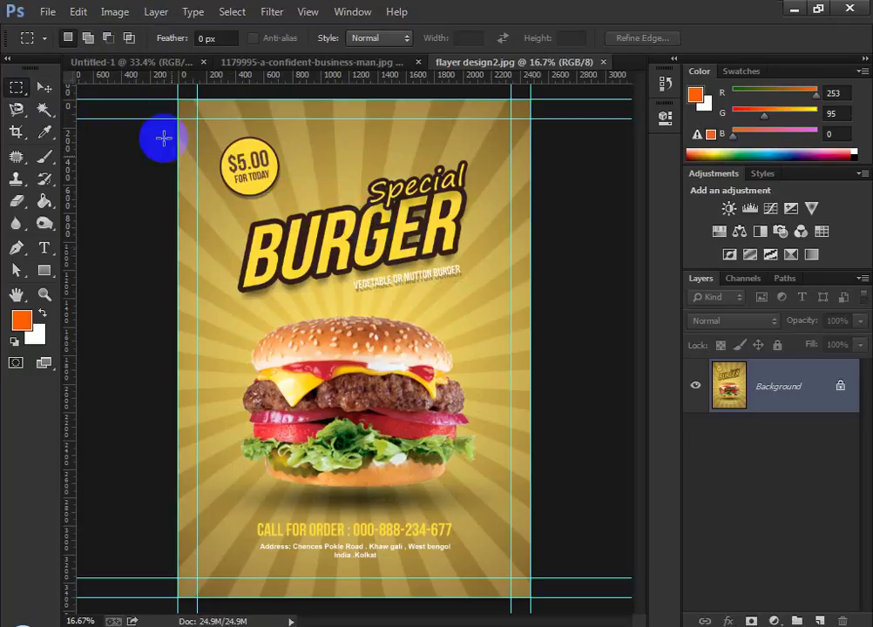
# Select the $5.00 badge, the burger and the order and address lines together, and copy them into Untitled-1
pyautogui.moveTo(212, 135); pyautogui.dragTo(279, 200)
pyautogui.moveTo(231, 297); pyautogui.dragTo(481, 506)
pyautogui.moveTo(242, 515); pyautogui.dragTo(459, 563)
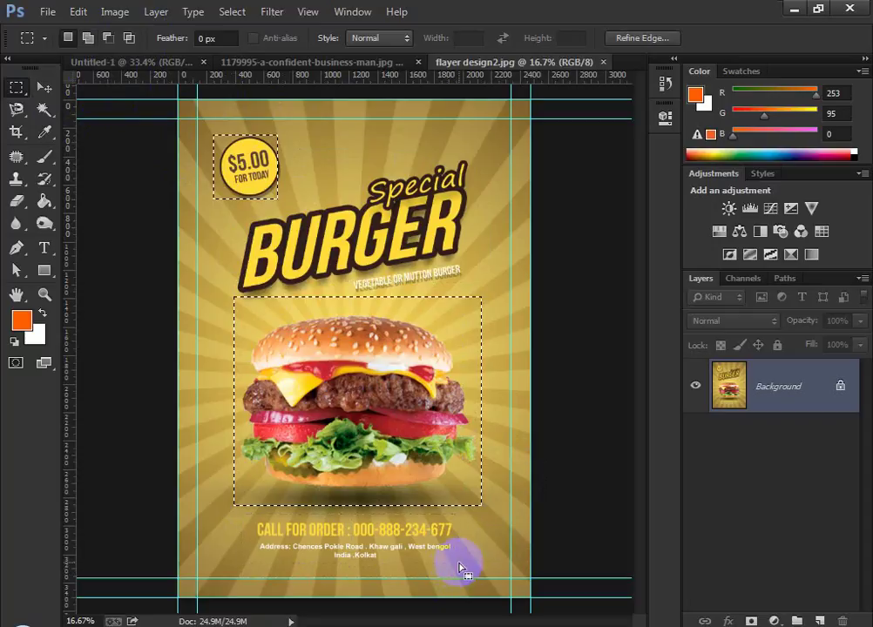
pyautogui.click(156, 66)
pyautogui.hotkey('ctrl', 'v')
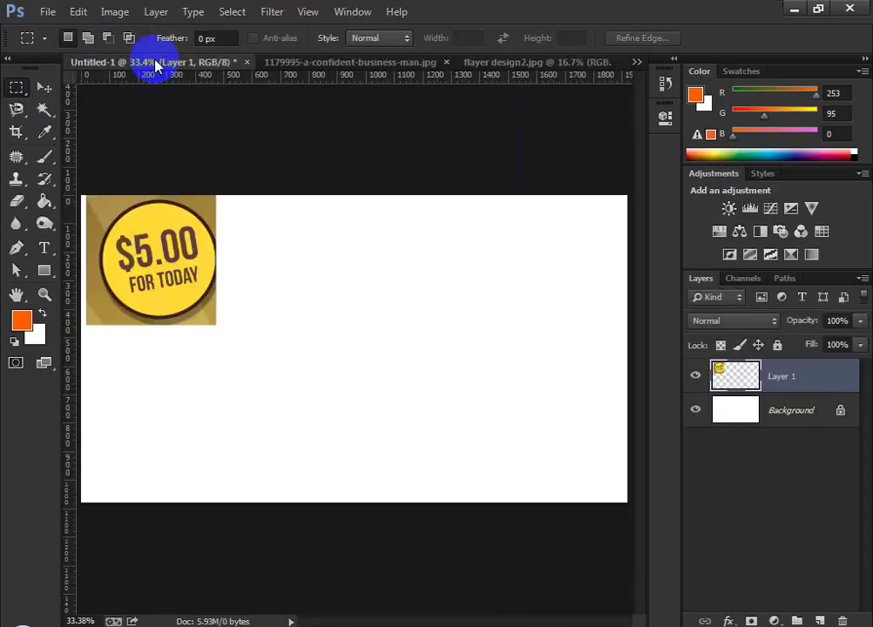
# Scale the pasted layer proportionally to about 30% and position it near the centre of the white canvas
pyautogui.hotkey('ctrl', 't')
pyautogui.hotkey('ctrl', '0')
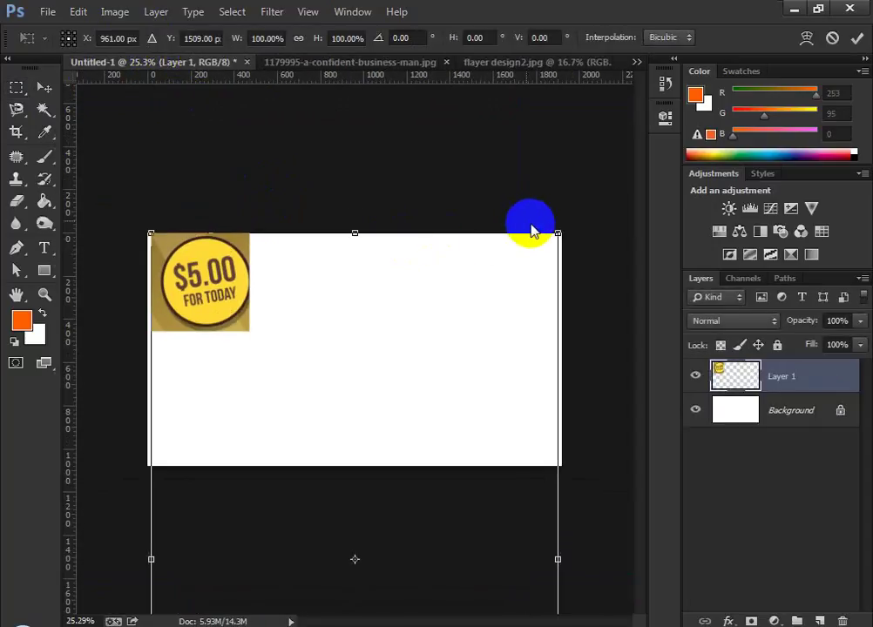
pyautogui.moveTo(557, 231); pyautogui.dragTo(343, 427)
pyautogui.moveTo(347, 507); pyautogui.dragTo(349, 289)
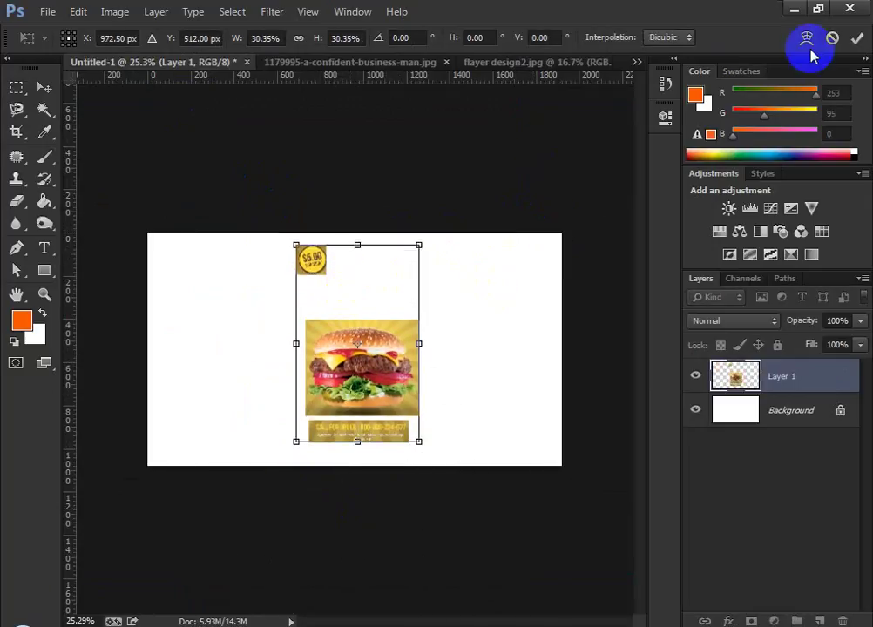
pyautogui.click(857, 35)
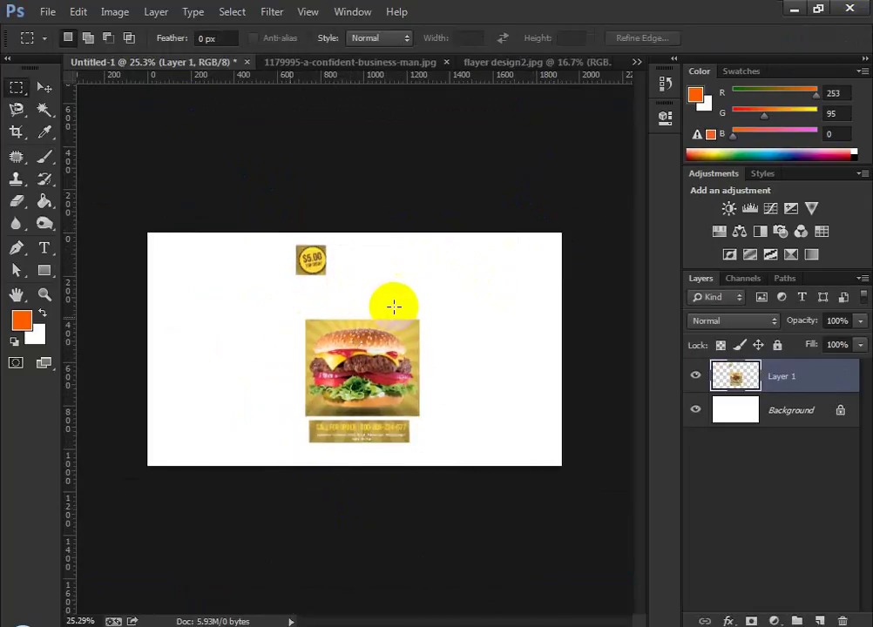
pyautogui.scroll(2, 397, 304)
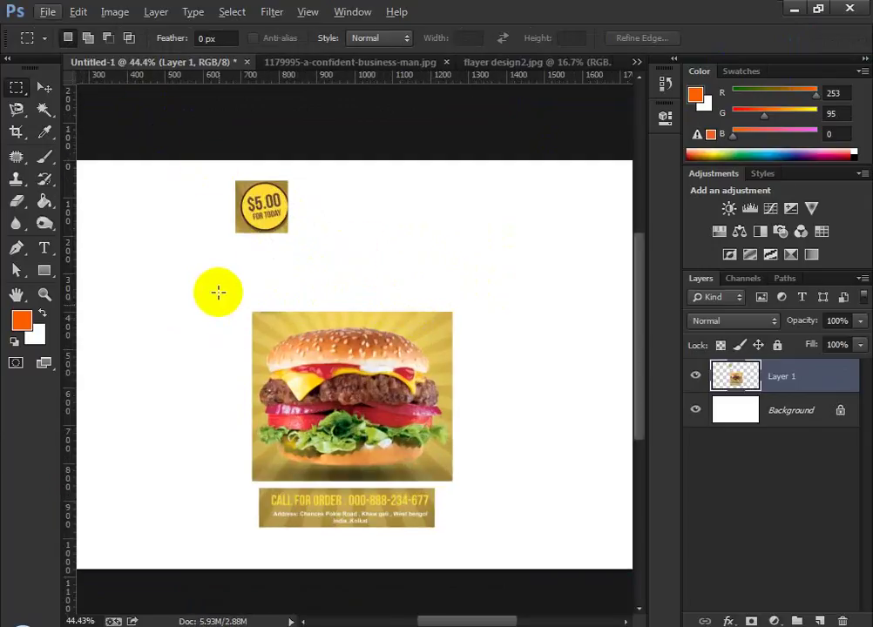
# Erase two strips along the burger picture's upper edge and the whole order and address block with rectangular selections
pyautogui.moveTo(207, 277); pyautogui.dragTo(326, 331)
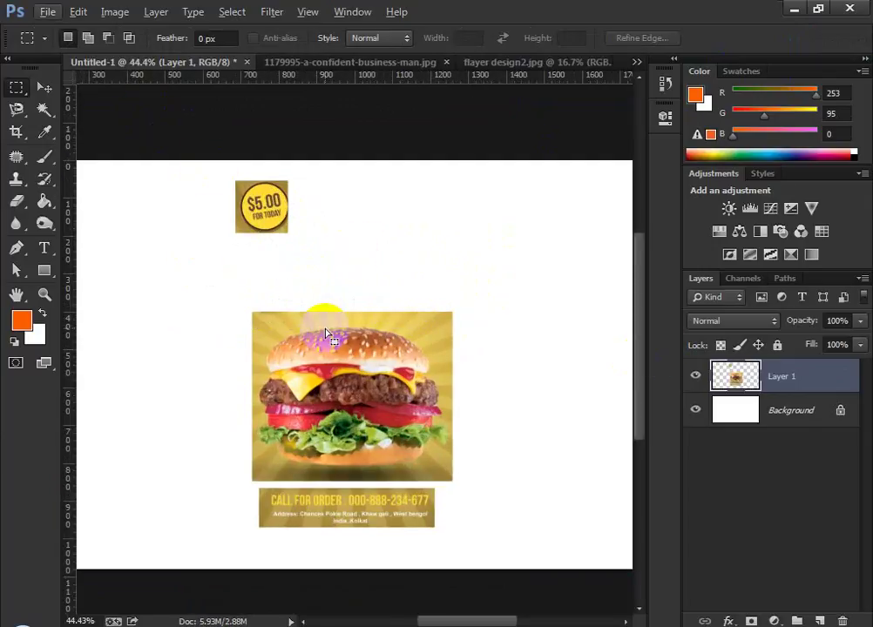
pyautogui.moveTo(298, 247); pyautogui.dragTo(464, 329)
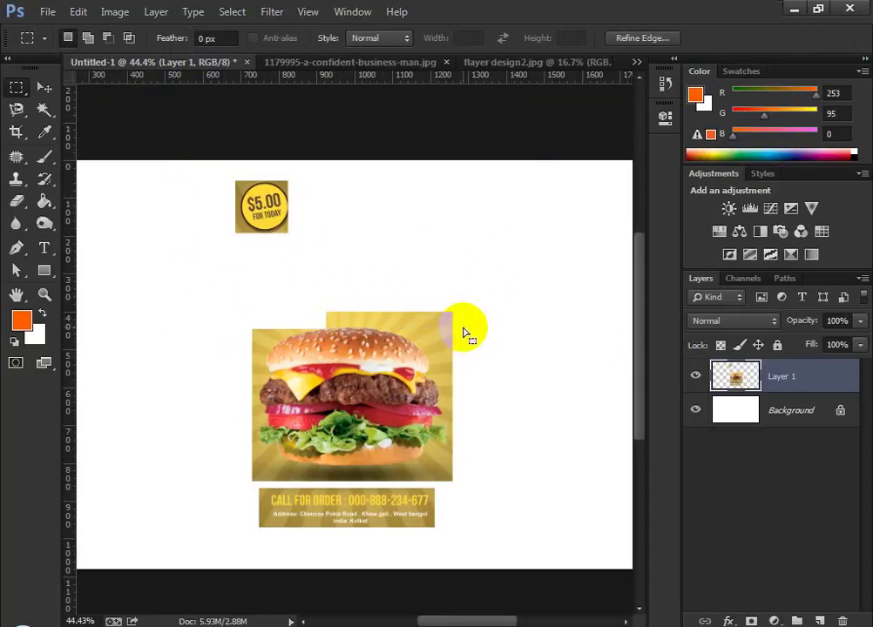
pyautogui.click(384, 221)
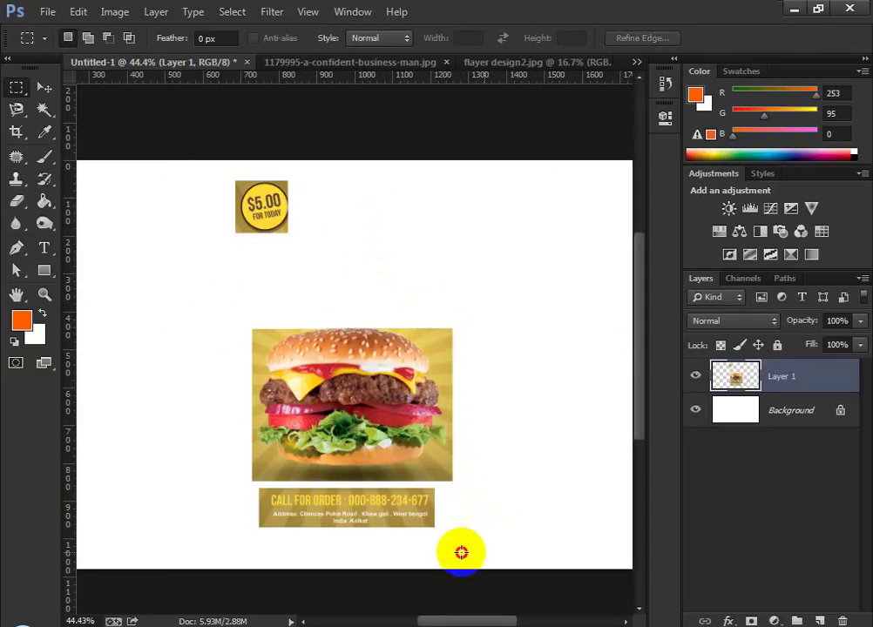
pyautogui.moveTo(479, 552); pyautogui.dragTo(183, 486)
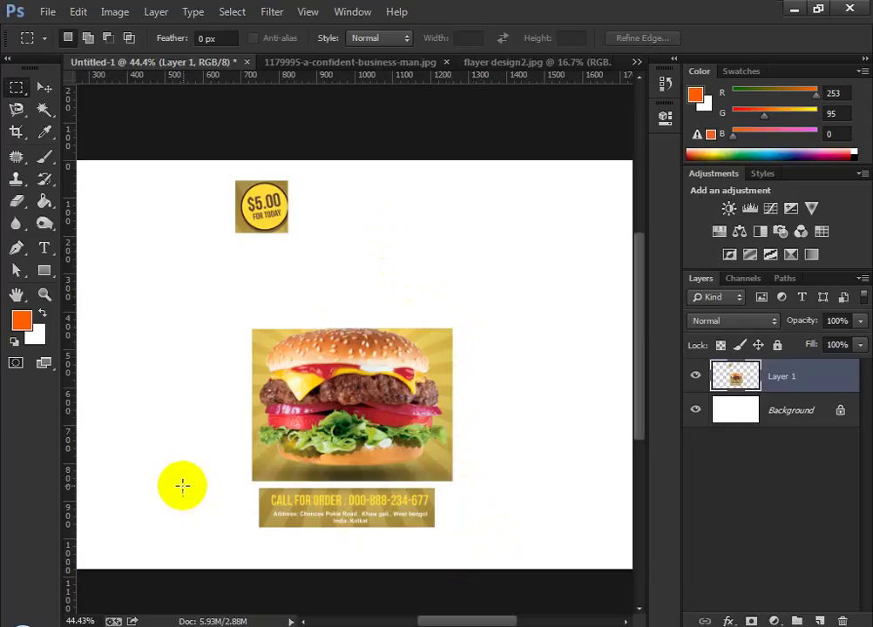
pyautogui.press('Delete')
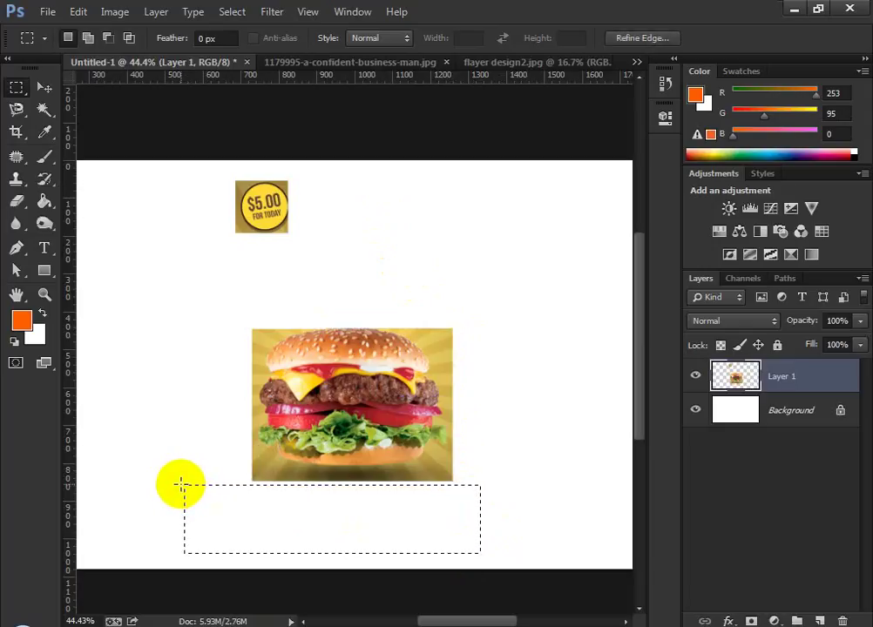
# Erase the burger picture's upper-left corner and a narrow vertical strip through its middle, and clear the selection
pyautogui.click(236, 307)
pyautogui.moveTo(226, 287); pyautogui.dragTo(286, 399)
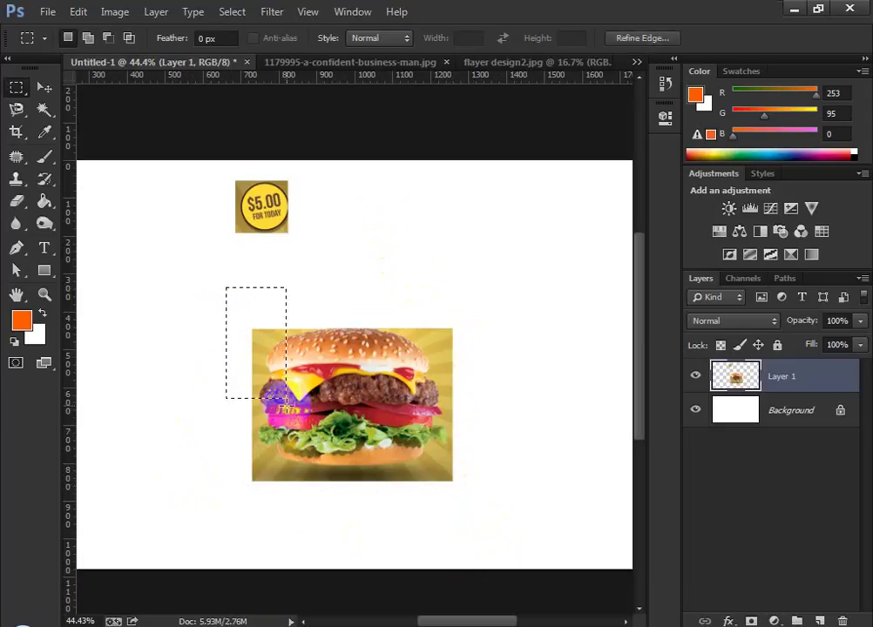
pyautogui.press('Delete')
pyautogui.moveTo(343, 282); pyautogui.dragTo(361, 473)
pyautogui.press('Delete')
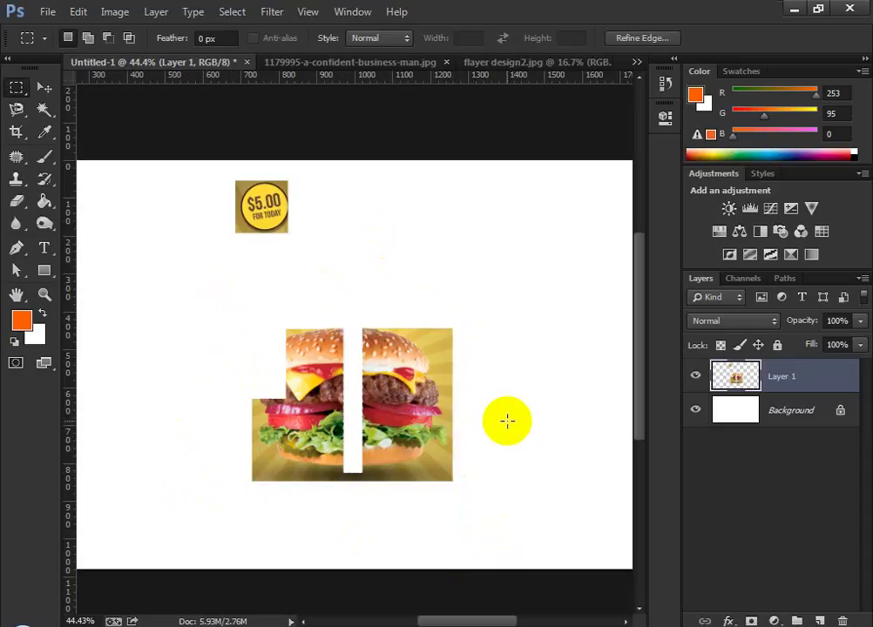
pyautogui.click(507, 421)
# Delete Layer 1 from Untitled-1 and close the business man image without saving its changes
pyautogui.click(16, 87)
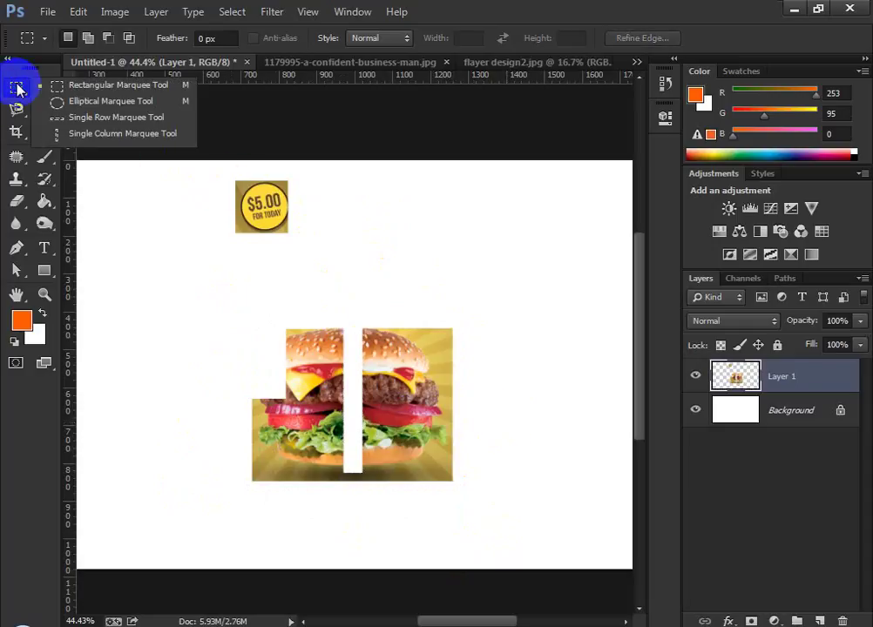
pyautogui.click(366, 232)
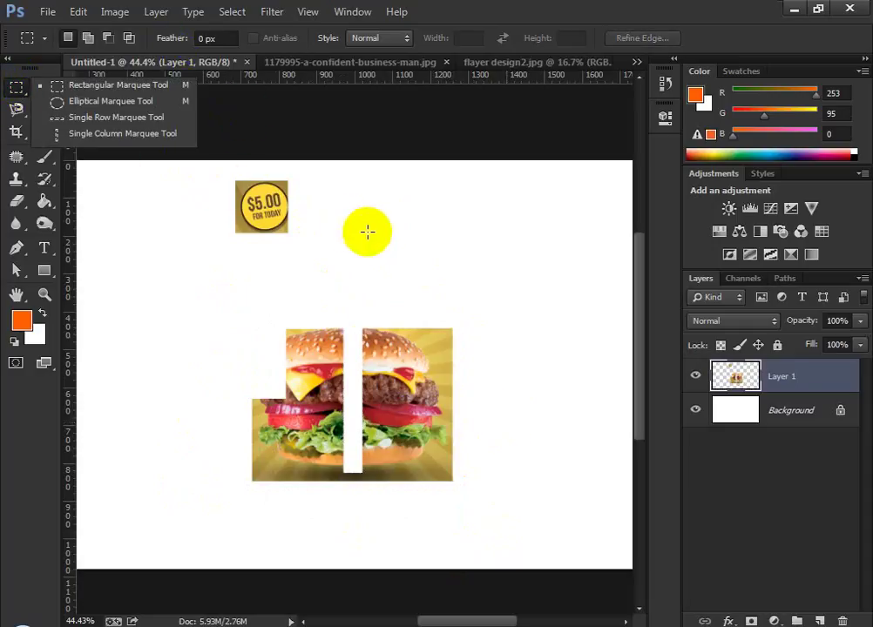
pyautogui.click(843, 620)
pyautogui.click(386, 64)
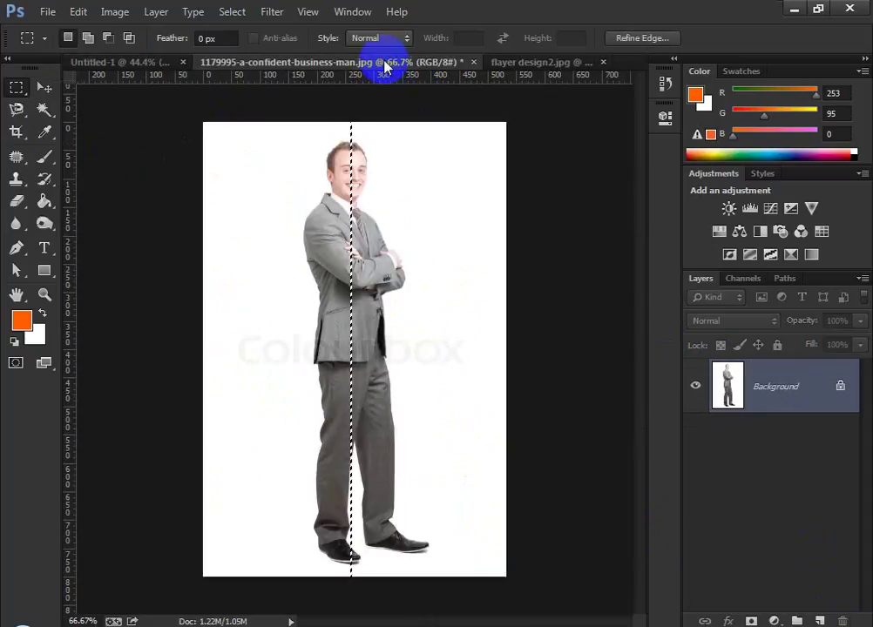
pyautogui.click(473, 63)
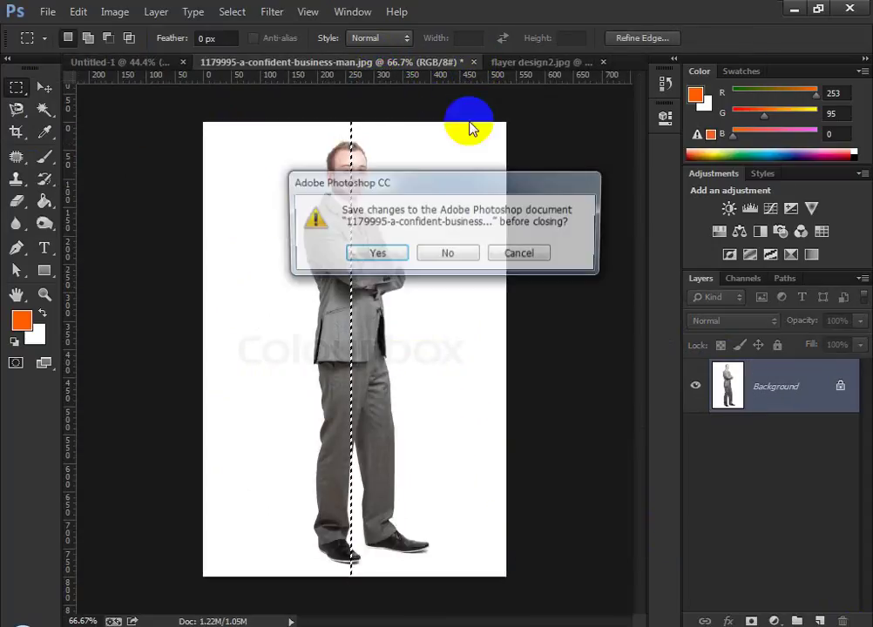
pyautogui.click(447, 252)
# Switch to flayer design2.jpg with the Rectangular Marquee tool active and deselect the badge, burger and order lines
pyautogui.click(363, 63)
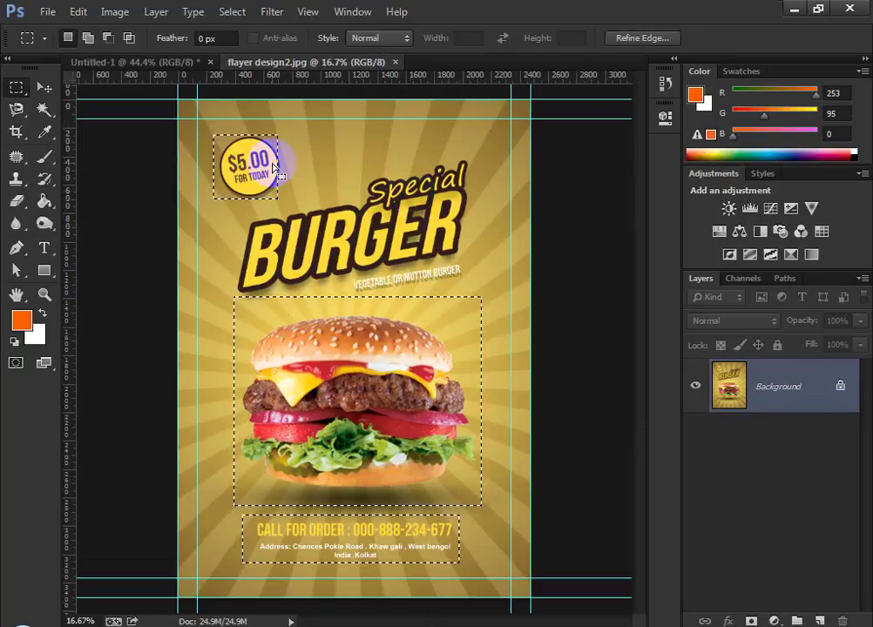
pyautogui.click(17, 92)
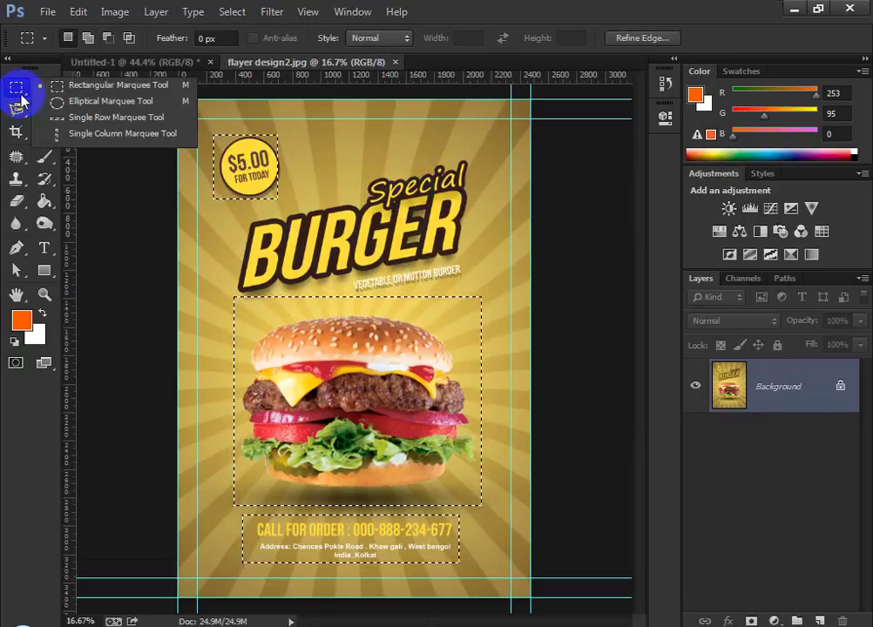
pyautogui.click(63, 85)
pyautogui.click(325, 154)
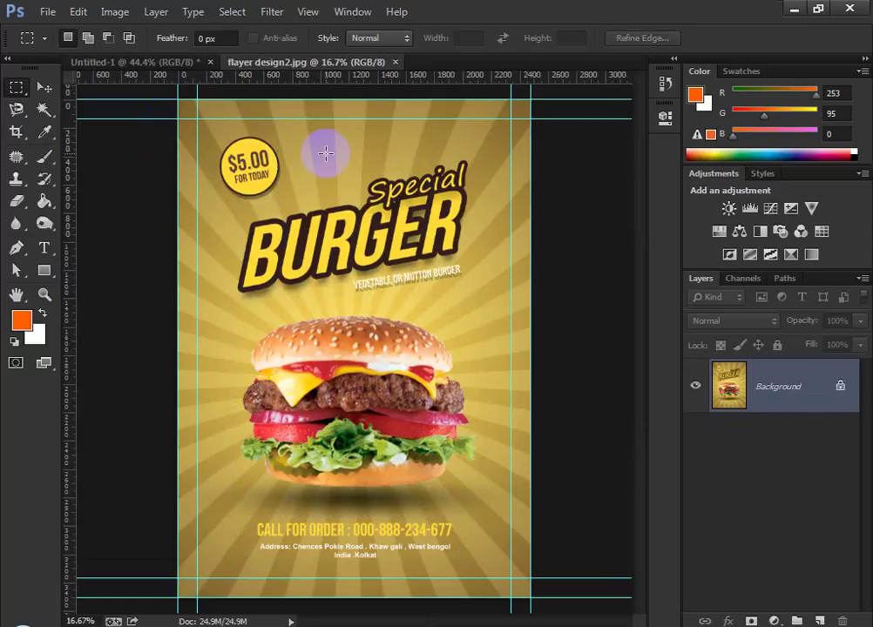
pyautogui.hotkey('ctrl', 'z')
pyautogui.click(231, 12)
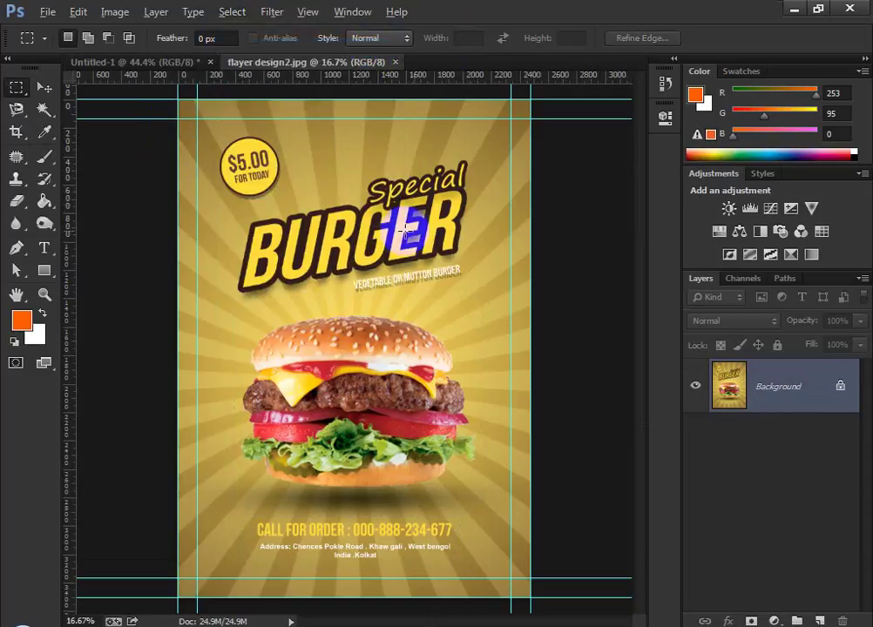
# Select the burger with a rectangular marquee and copy it into Untitled-1 as a new layer
pyautogui.scroll(3, 402, 236)
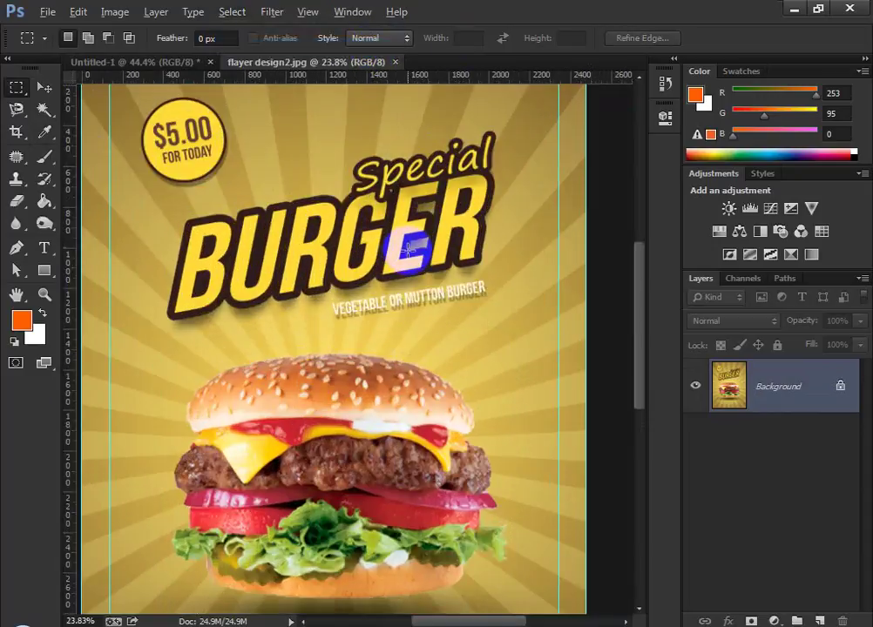
pyautogui.moveTo(350, 316); pyautogui.dragTo(357, 179)
pyautogui.moveTo(302, 244); pyautogui.dragTo(318, 236)
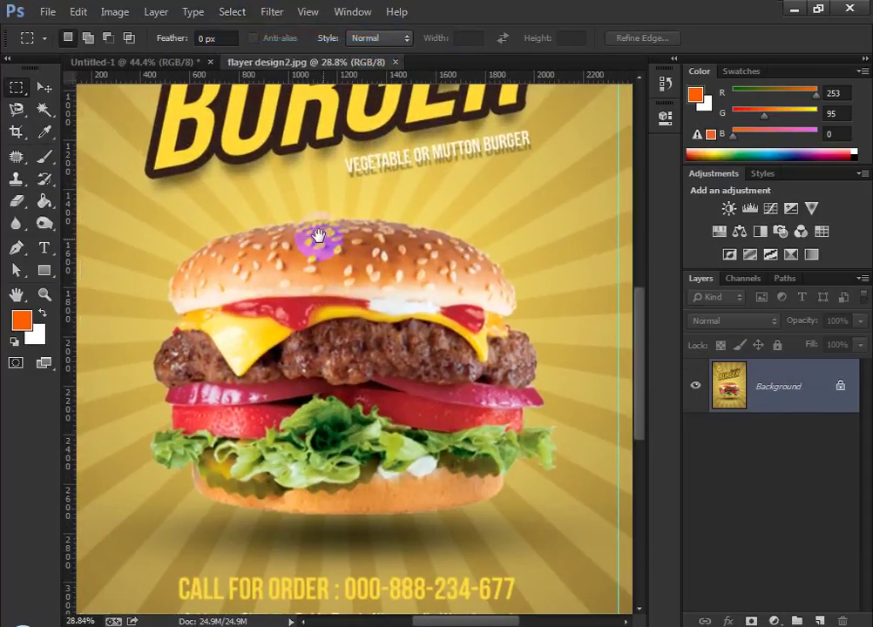
pyautogui.moveTo(145, 213); pyautogui.dragTo(574, 529)
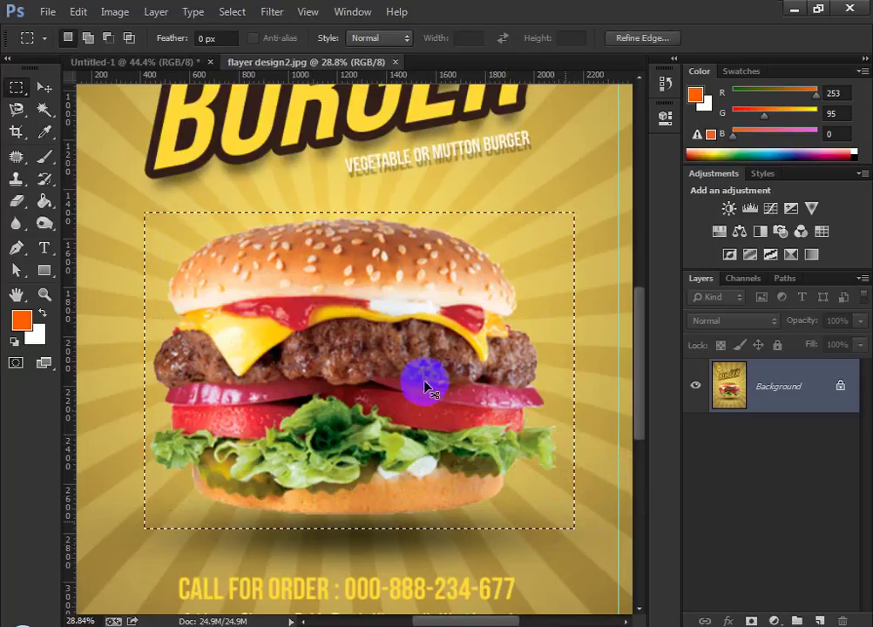
pyautogui.hotkey('ctrl', 'c')
pyautogui.click(117, 62)
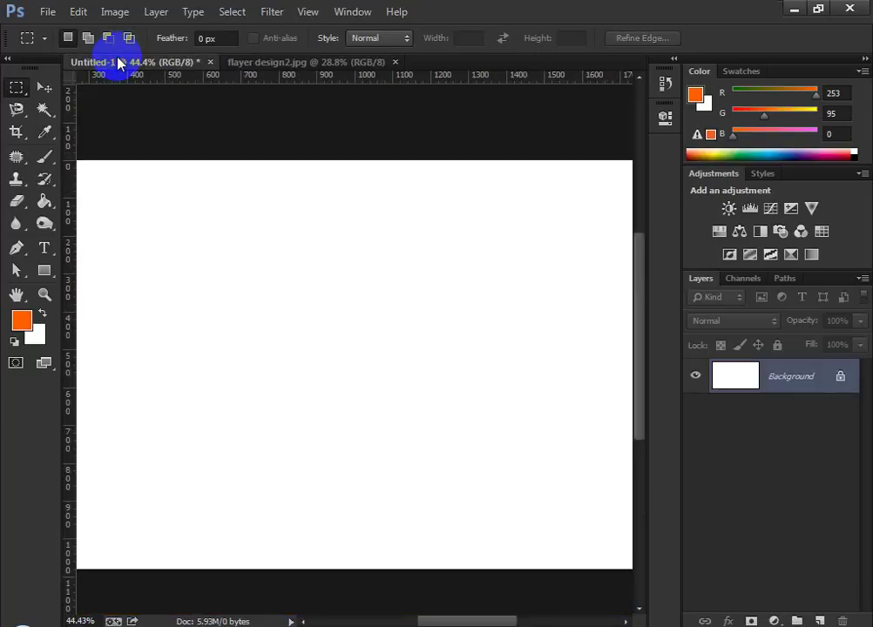
pyautogui.hotkey('ctrl', 'v')
# Scale the pasted burger proportionally to about half its size and move it up and left on the canvas
pyautogui.scroll(-2, 336, 335)
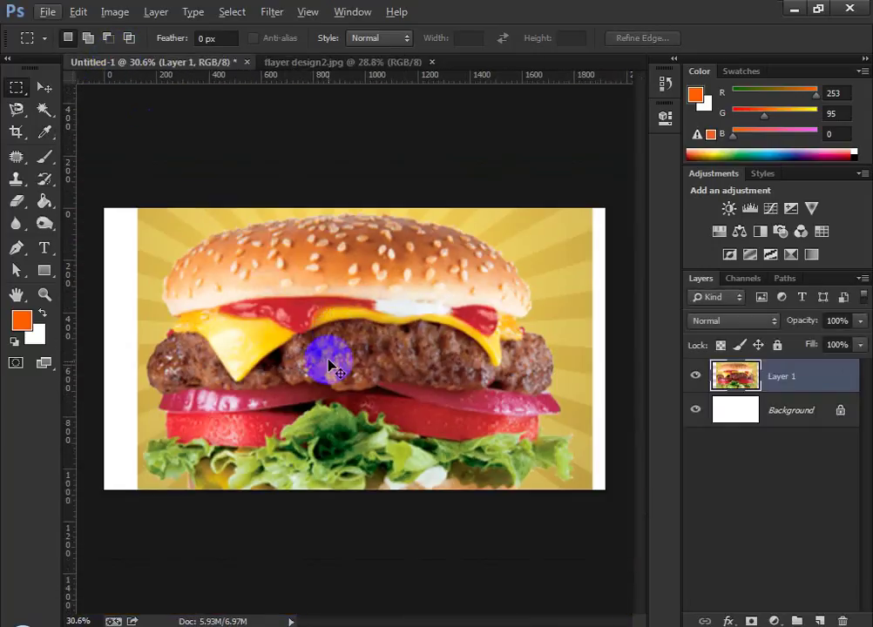
pyautogui.hotkey('ctrl', 't')
pyautogui.moveTo(599, 210); pyautogui.dragTo(489, 284)
pyautogui.click(853, 39)
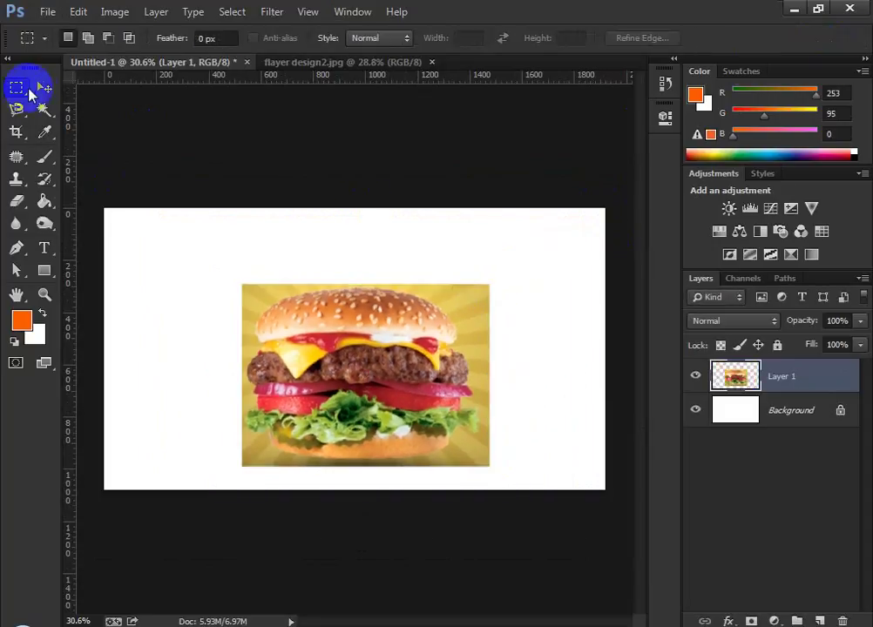
pyautogui.click(43, 88)
pyautogui.moveTo(346, 350); pyautogui.dragTo(318, 338)
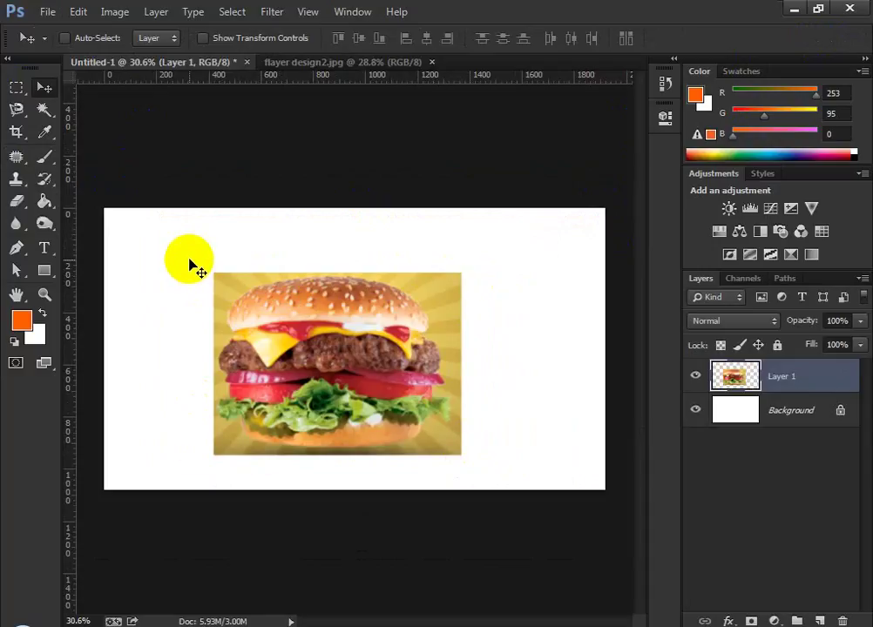
pyautogui.moveTo(285, 335); pyautogui.dragTo(262, 329)
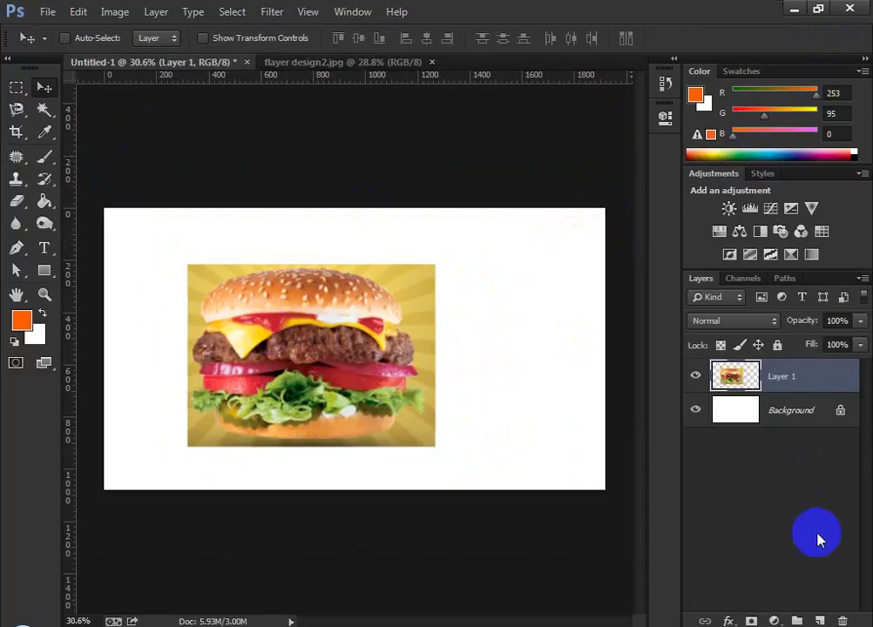
# Delete the pasted burger layer and enlarge the Untitled-1 canvas on all sides with the Crop tool
pyautogui.scroll(-3, 86, 272)
pyautogui.click(840, 620)
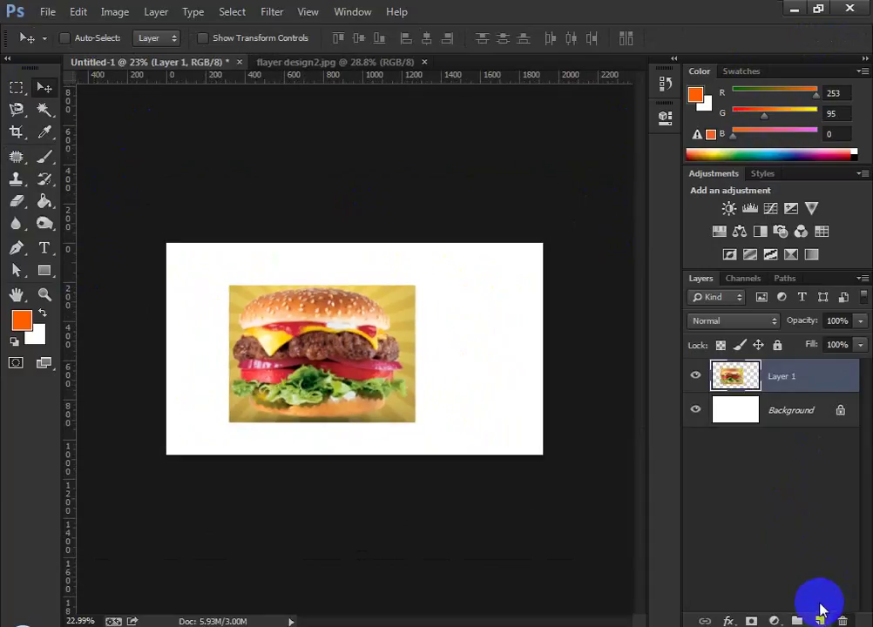
pyautogui.click(15, 131)
pyautogui.moveTo(540, 246); pyautogui.dragTo(616, 149)
pyautogui.click(855, 38)
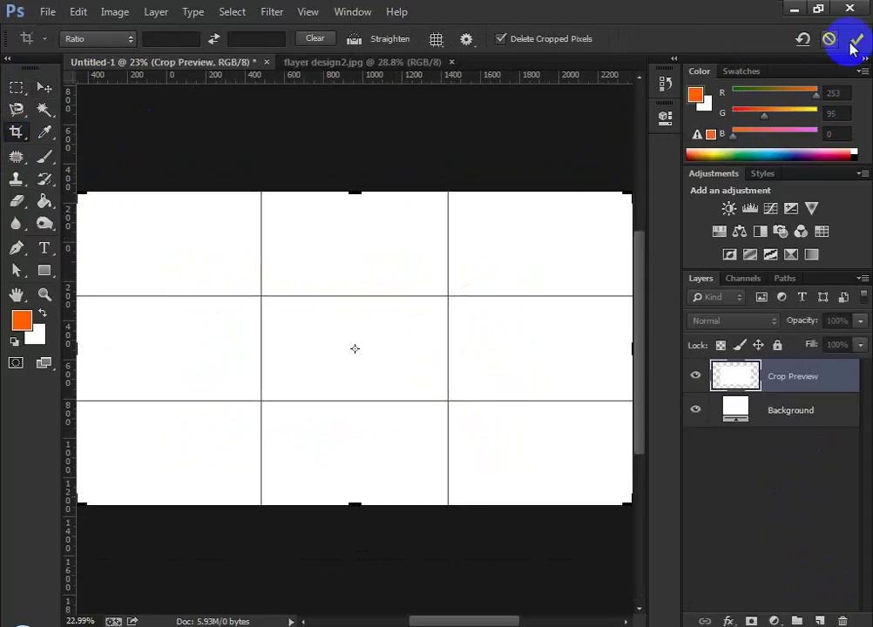
pyautogui.click(42, 87)
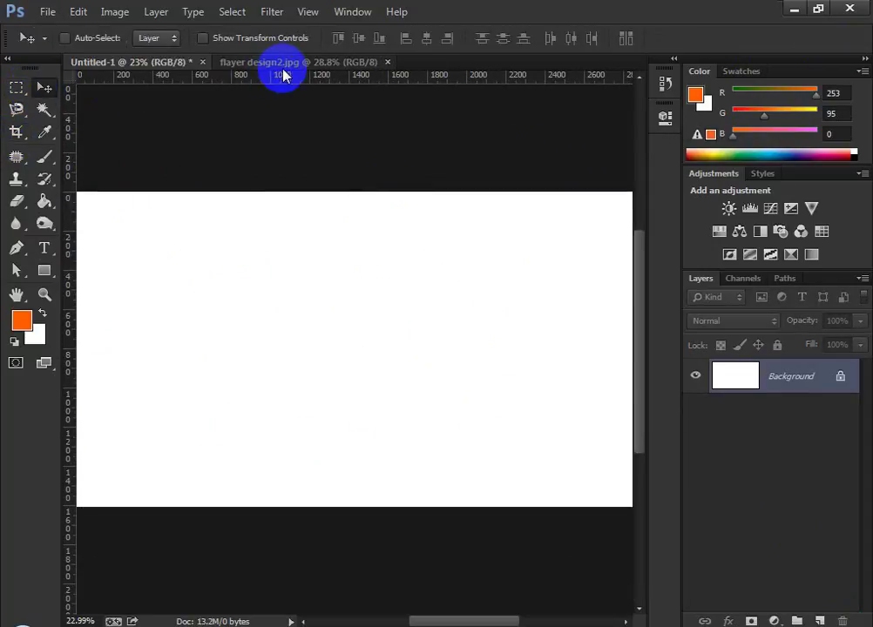
# Select the burger in flayer design2.jpg with a centred elliptical marquee and transfer it into Untitled-1
pyautogui.click(275, 67)
pyautogui.rightClick(15, 87)
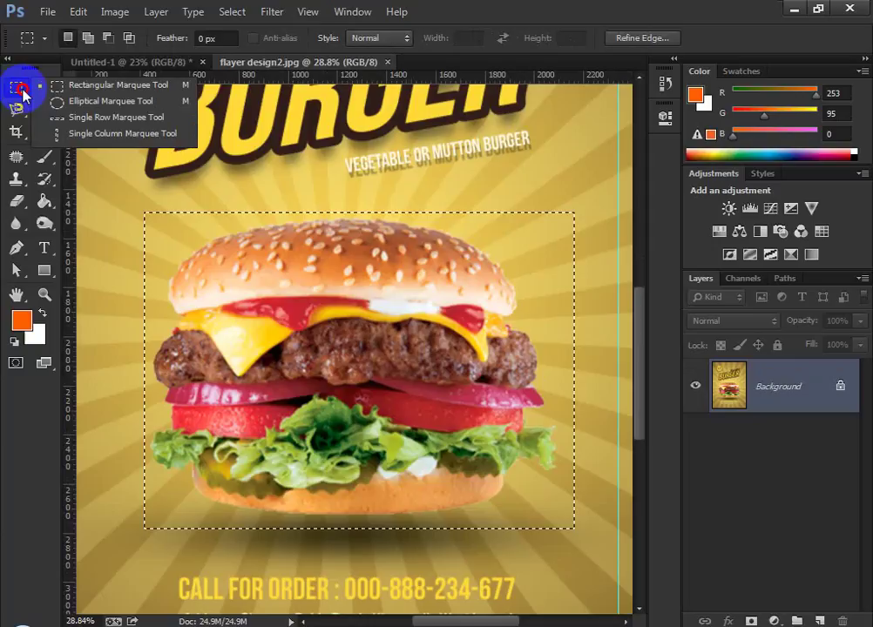
pyautogui.click(67, 107)
pyautogui.moveTo(150, 189); pyautogui.dragTo(590, 560)
pyautogui.moveTo(491, 456); pyautogui.dragTo(485, 453)
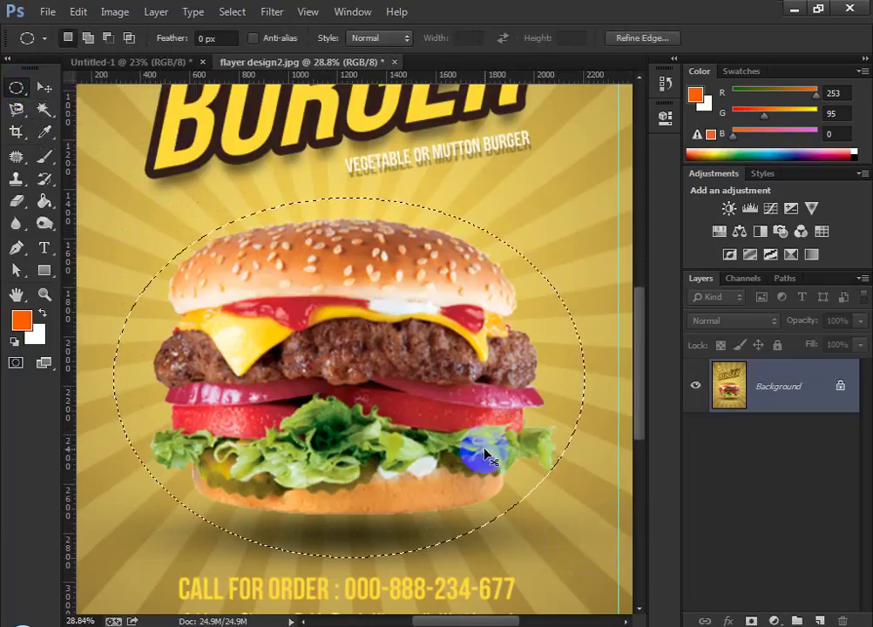
pyautogui.moveTo(355, 246); pyautogui.dragTo(200, 96)
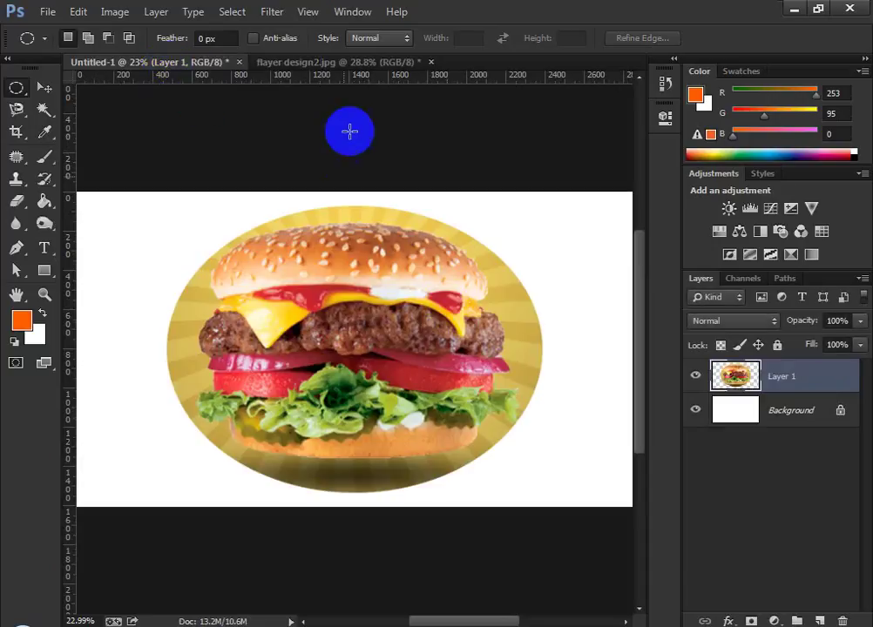
# Set the marquee feather to 50 px, select the flyer's burger with an ellipse again and transfer it into Untitled-1
pyautogui.click(357, 65)
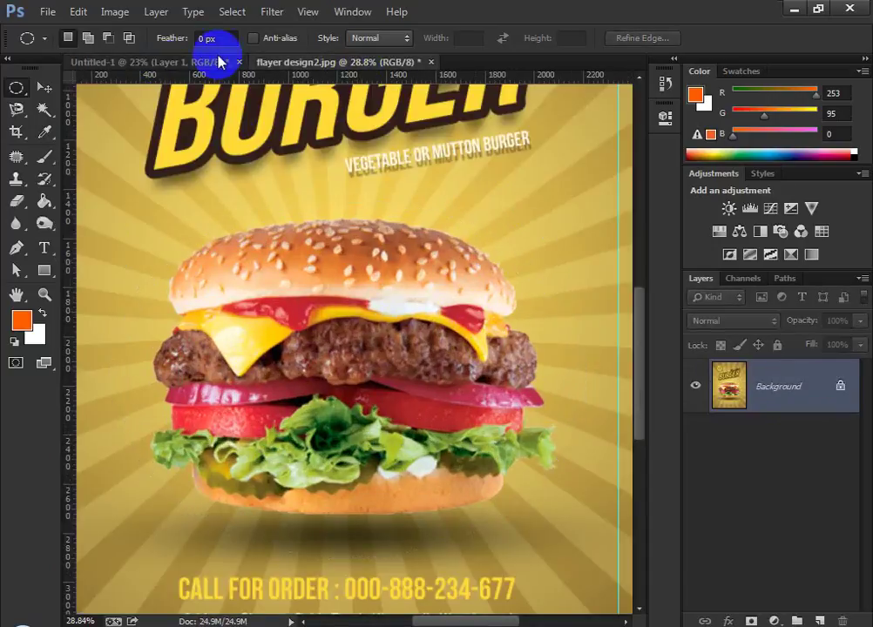
pyautogui.click(216, 38)
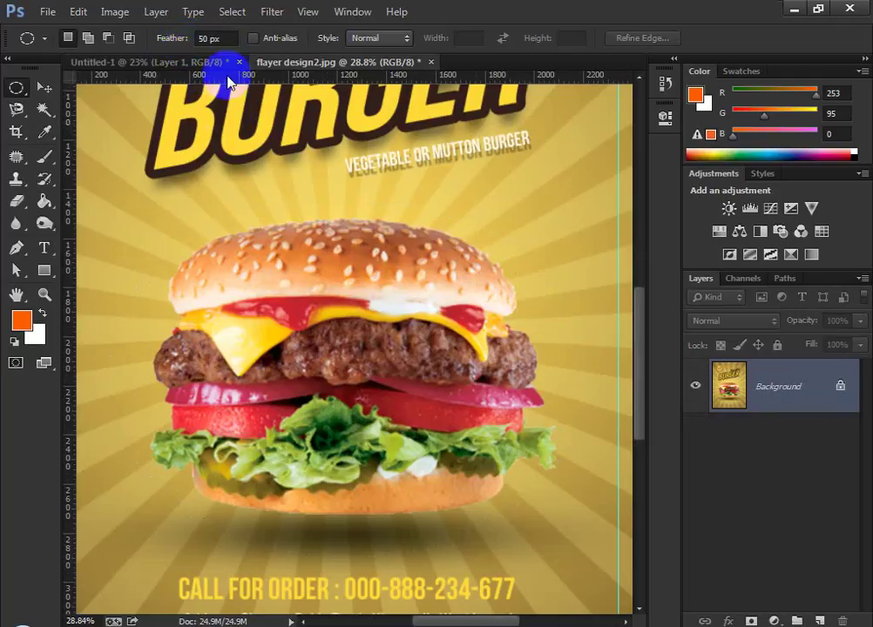
pyautogui.scroll(-2, 315, 274)
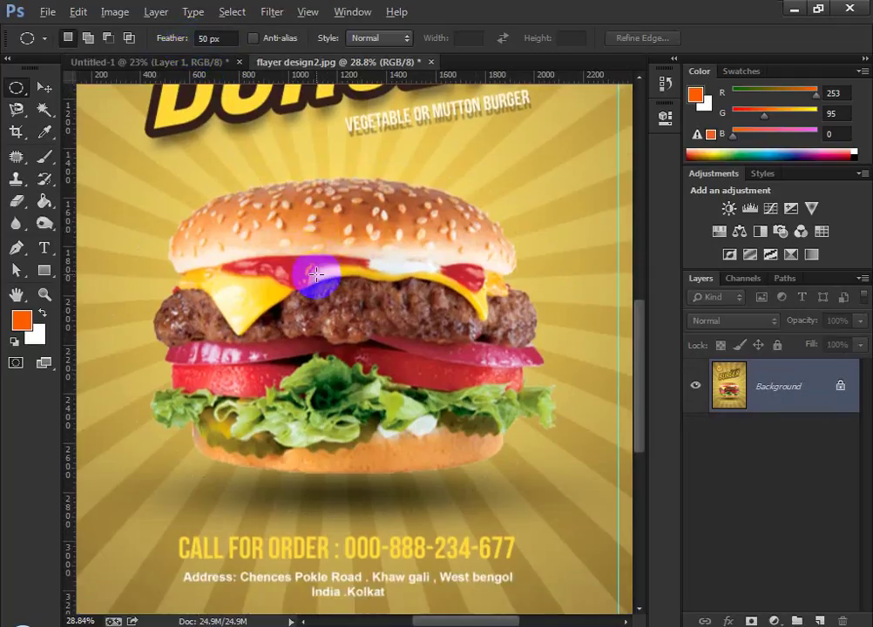
pyautogui.scroll(-1, 316, 274)
pyautogui.moveTo(207, 225); pyautogui.dragTo(579, 480)
pyautogui.moveTo(454, 421); pyautogui.dragTo(430, 427)
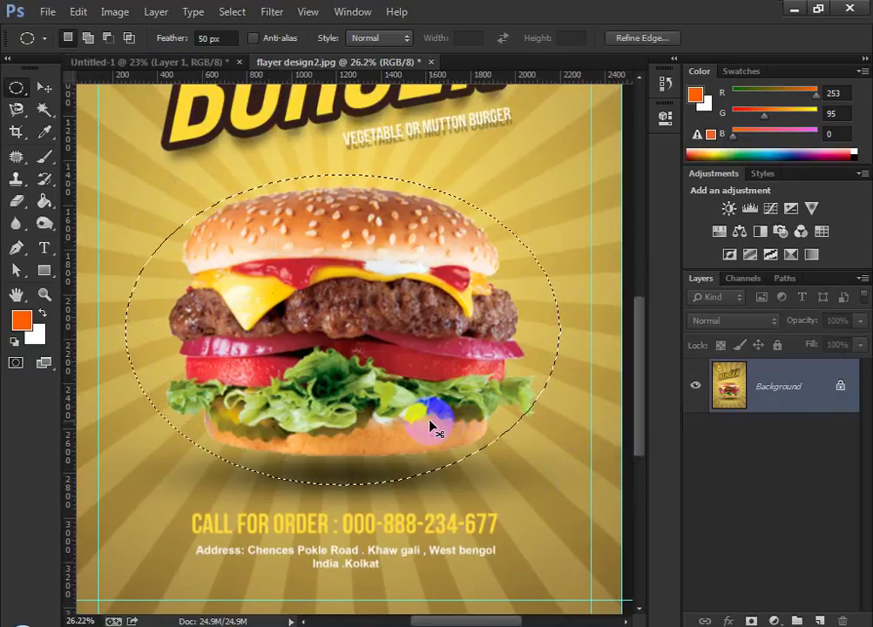
pyautogui.moveTo(396, 261); pyautogui.dragTo(225, 86)
# Offset the feathered burger to the left of the hard-edged one, and make Layer 1 the active layer
pyautogui.click(45, 88)
pyautogui.moveTo(346, 345); pyautogui.dragTo(253, 344)
pyautogui.click(775, 409)
pyautogui.moveTo(483, 371)
pyautogui.mouseDown()
pyautogui.moveTo(627, 366)
pyautogui.moveTo(483, 375)
pyautogui.mouseUp()
# Scale both burger layers in Untitled-1 together to about 69%, keeping them centred
pyautogui.scroll(-2, 459, 388)
pyautogui.scroll(-1, 459, 388)
pyautogui.keyDown('shift'); pyautogui.click(794, 390); pyautogui.keyUp('shift')
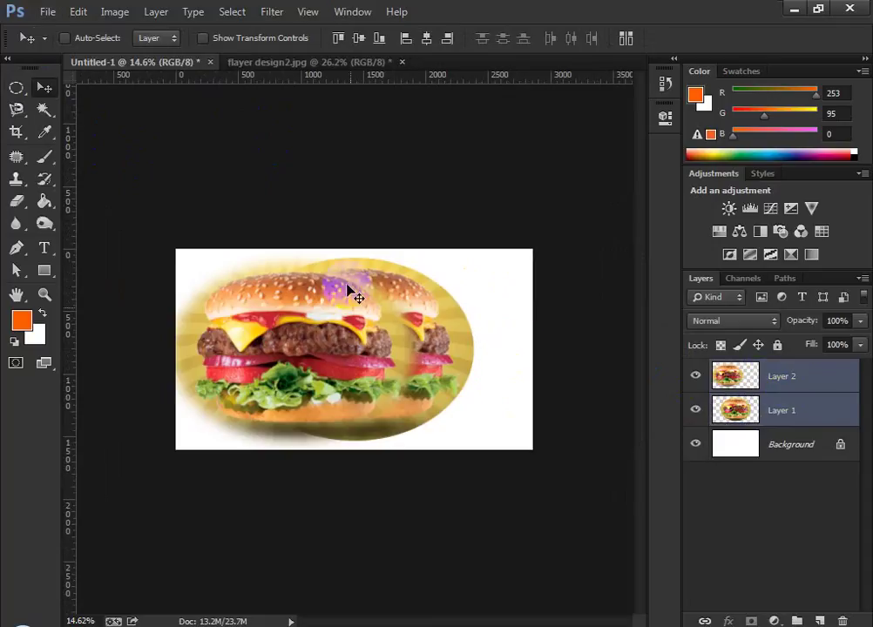
pyautogui.hotkey('ctrl', 't')
pyautogui.moveTo(471, 250); pyautogui.dragTo(501, 241)
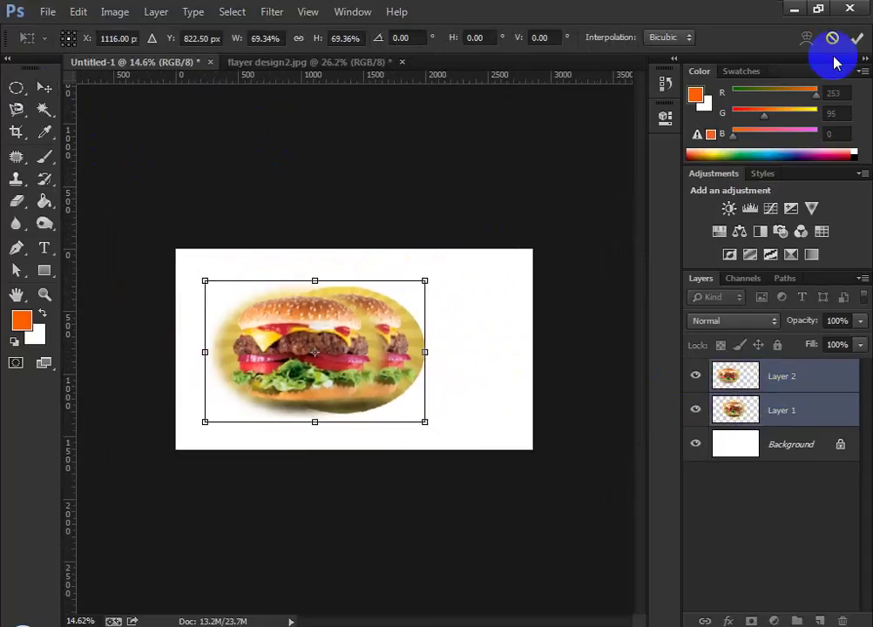
pyautogui.click(858, 41)
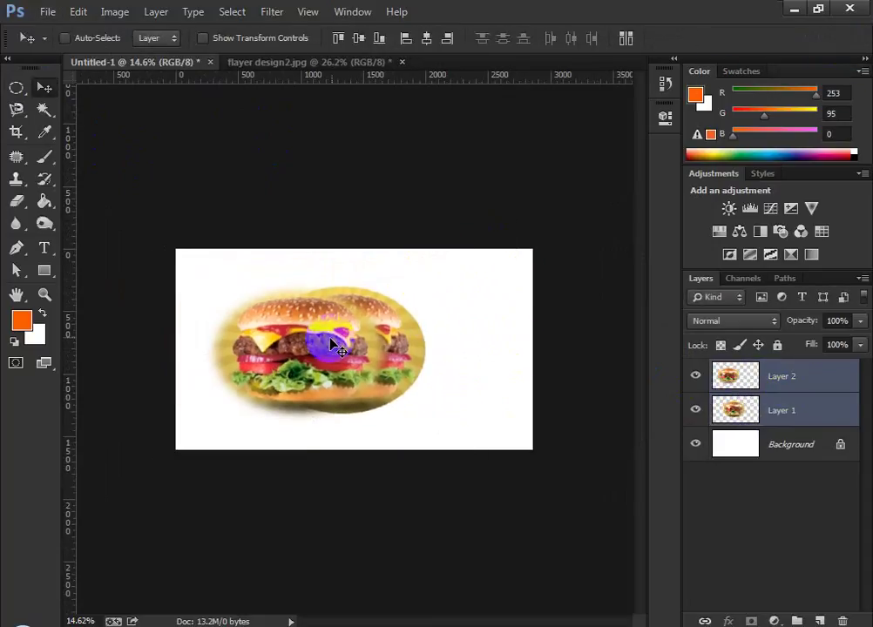
# Move the hard-edged burger on Layer 1 right and the feathered burger on Layer 2 left to compare their edges
pyautogui.scroll(3, 331, 344)
pyautogui.click(809, 412)
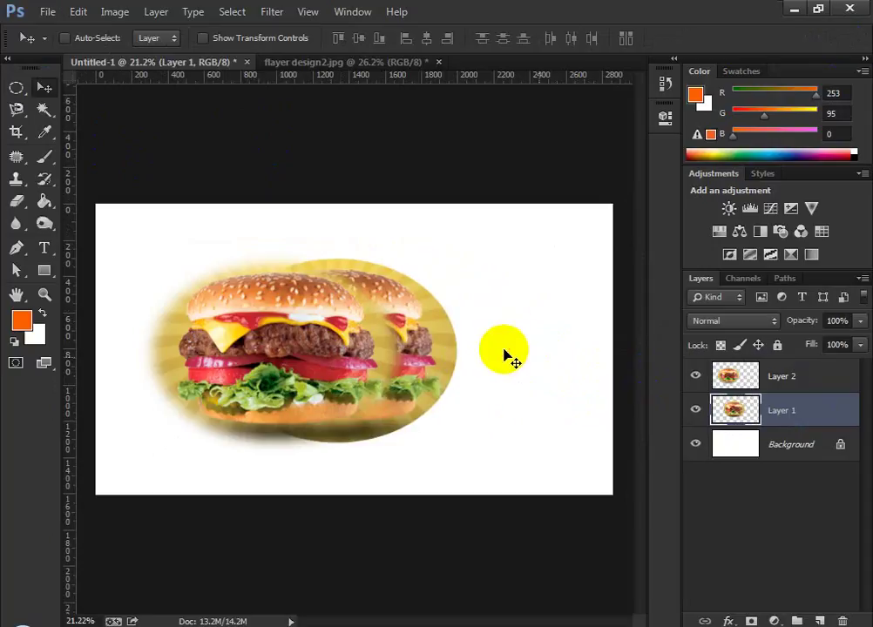
pyautogui.moveTo(425, 356); pyautogui.dragTo(532, 359)
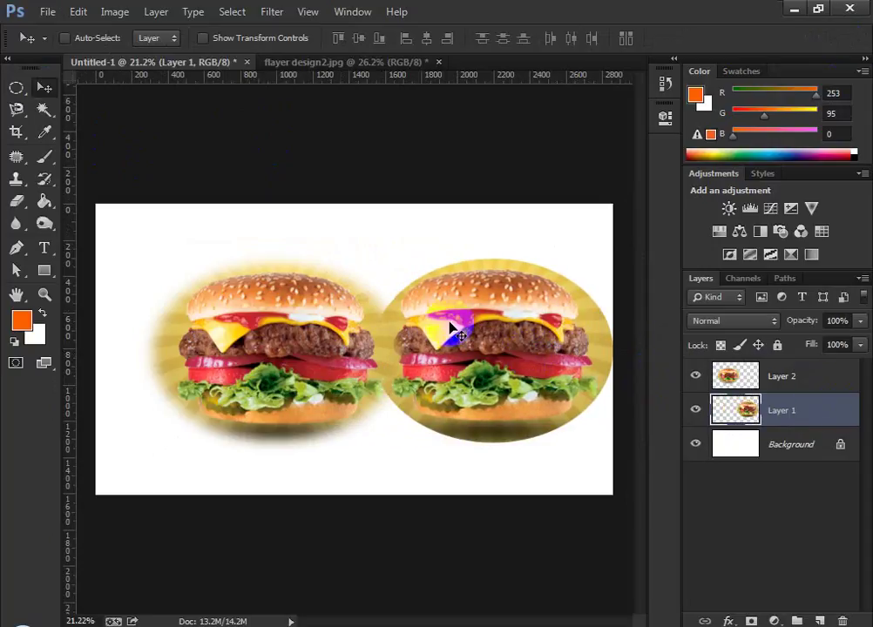
pyautogui.moveTo(457, 334); pyautogui.dragTo(499, 334)
pyautogui.click(767, 376)
pyautogui.moveTo(358, 340); pyautogui.dragTo(325, 343)
pyautogui.scroll(4, 351, 337)
pyautogui.scroll(1, 365, 332)
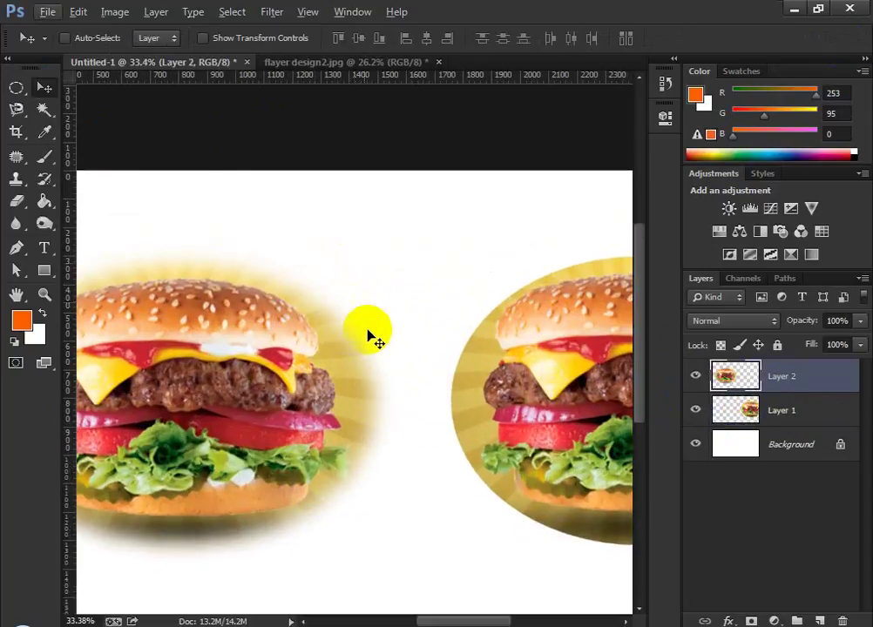
pyautogui.scroll(-2, 351, 446)
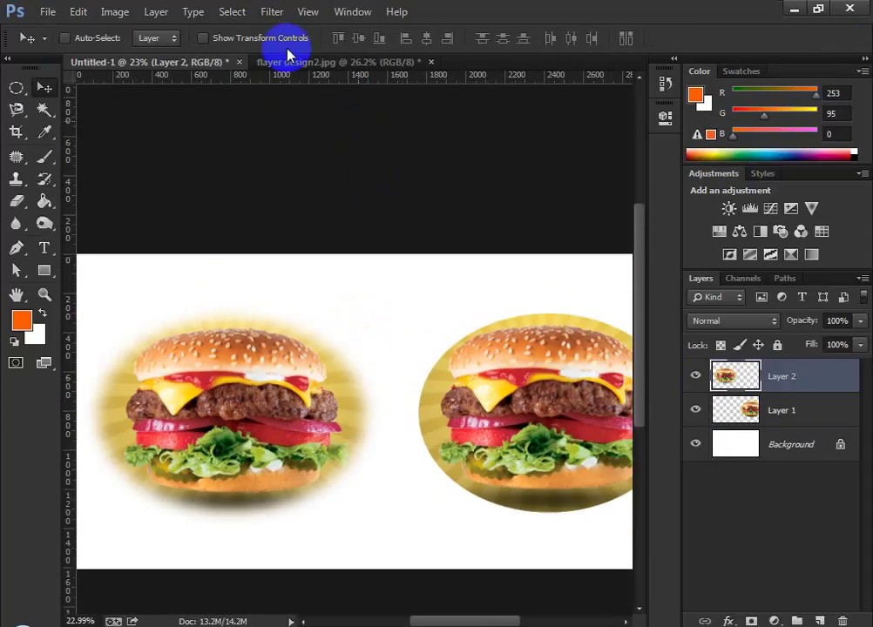
# Activate the Elliptical Marquee tool in flayer design2.jpg and set its feather to 200 px
pyautogui.rightClick(14, 91)
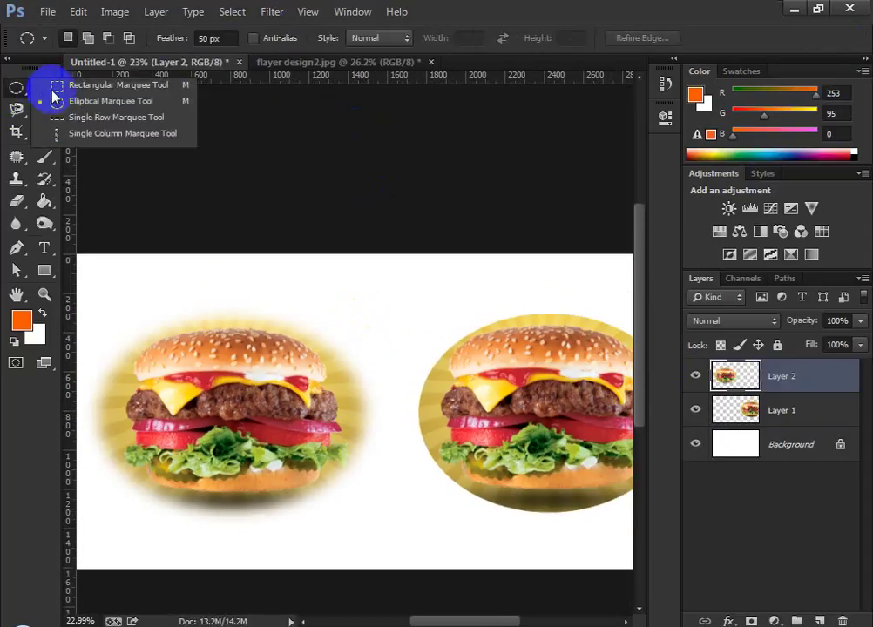
pyautogui.click(95, 84)
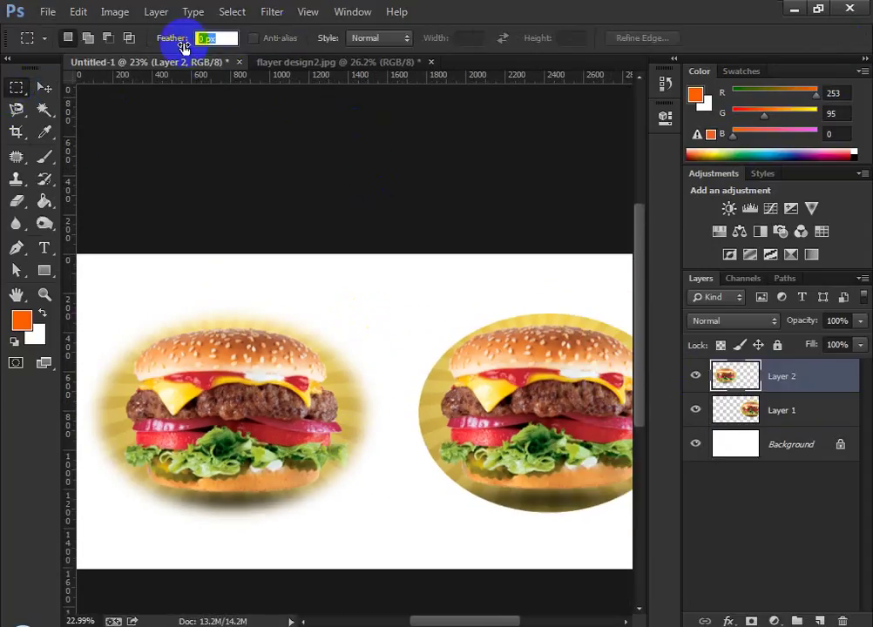
pyautogui.click(338, 63)
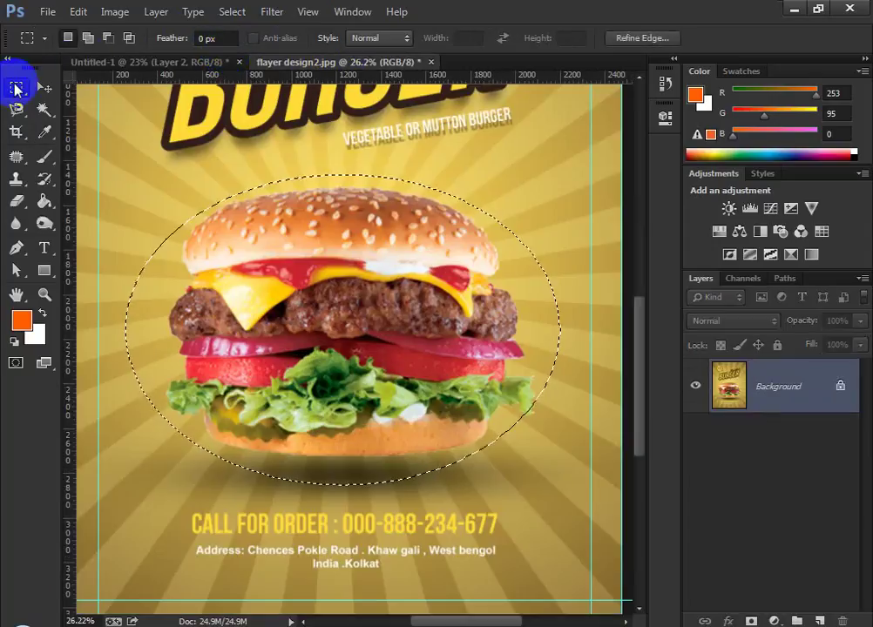
pyautogui.rightClick(16, 88)
pyautogui.click(59, 102)
pyautogui.doubleClick(216, 39)
pyautogui.write('50')
pyautogui.press('Return')
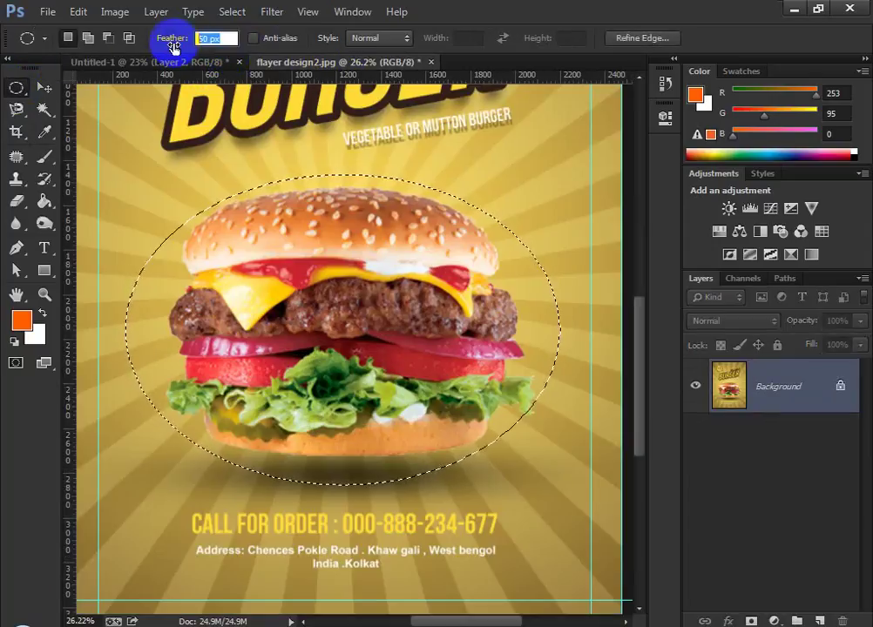
pyautogui.click(220, 38)
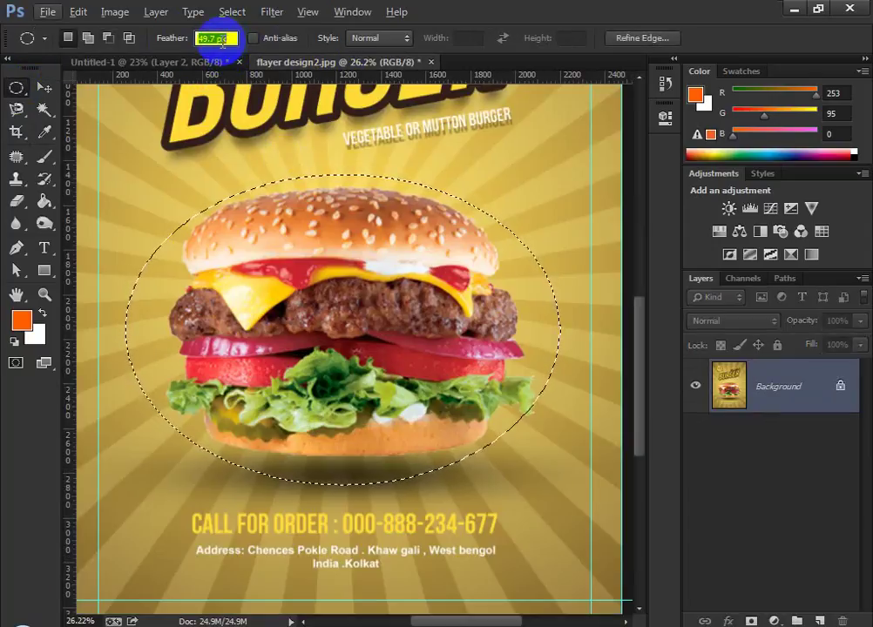
pyautogui.write('200')
pyautogui.press('Return')
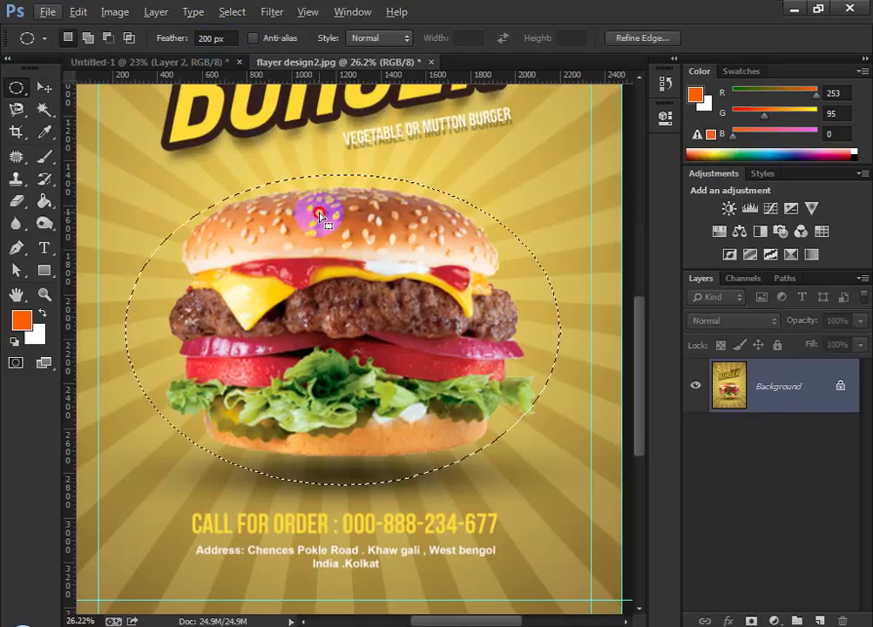
# Select the flyer's burger with a new elliptical marquee, centre the selection on the burger and copy it
pyautogui.scroll(-3, 296, 218)
pyautogui.moveTo(168, 179); pyautogui.dragTo(518, 432)
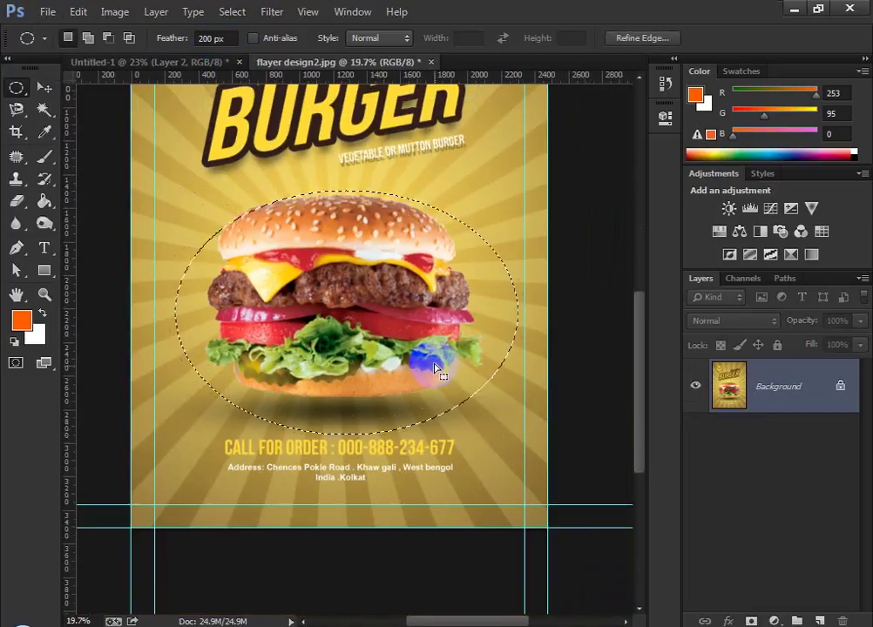
pyautogui.moveTo(431, 364); pyautogui.dragTo(422, 350)
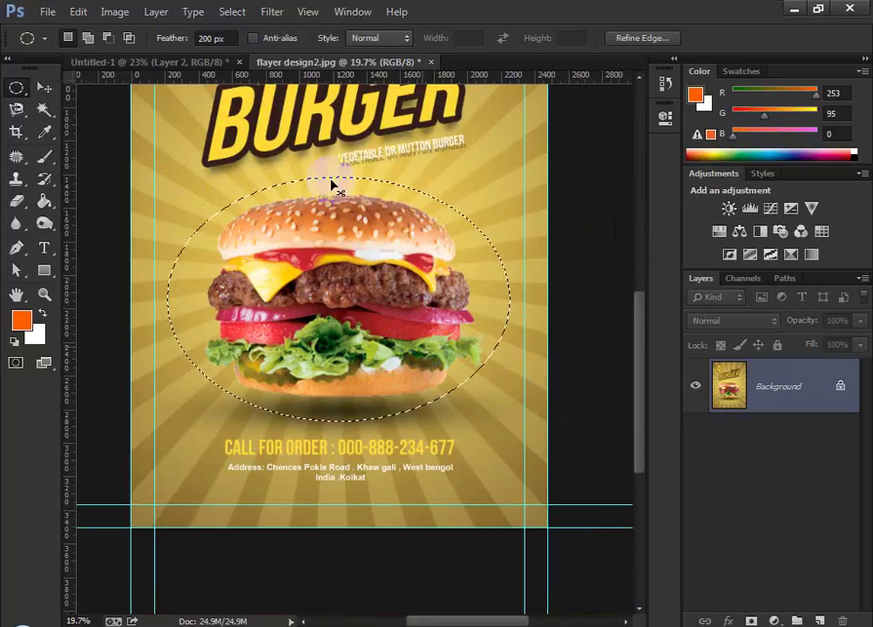
# Delete Layer 2 and Layer 1 from Untitled-1, leaving only the white background
pyautogui.click(196, 61)
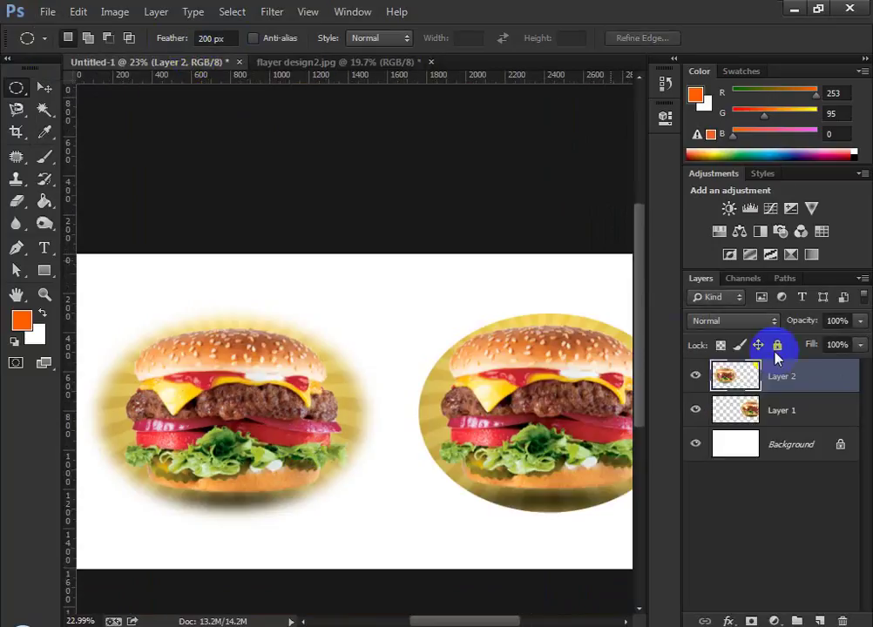
pyautogui.click(843, 621)
pyautogui.click(843, 620)
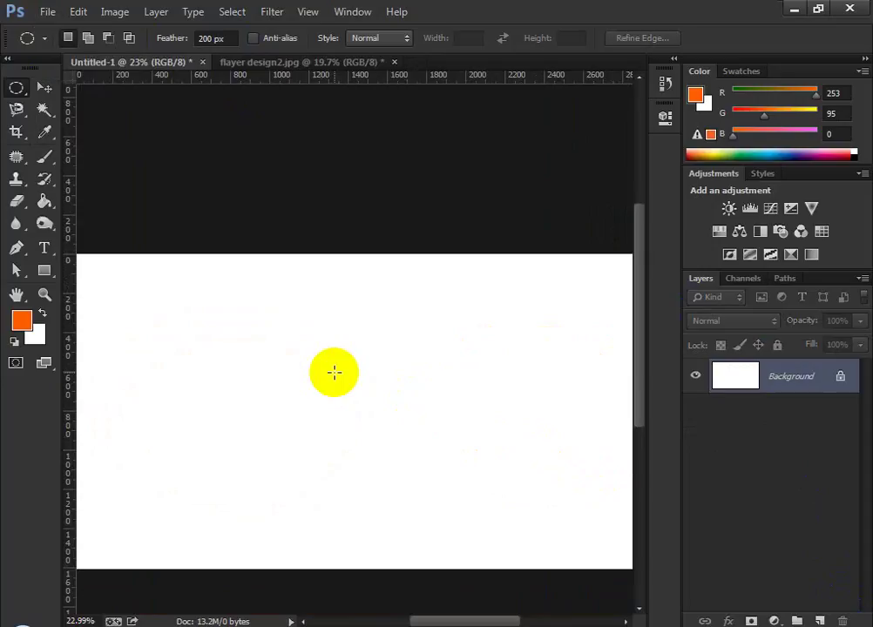
# Paste the burger copied with the 200 px feather into Untitled-1 and move it up to fit the canvas
pyautogui.hotkey('ctrl', '-')
pyautogui.hotkey('ctrl', 'v')
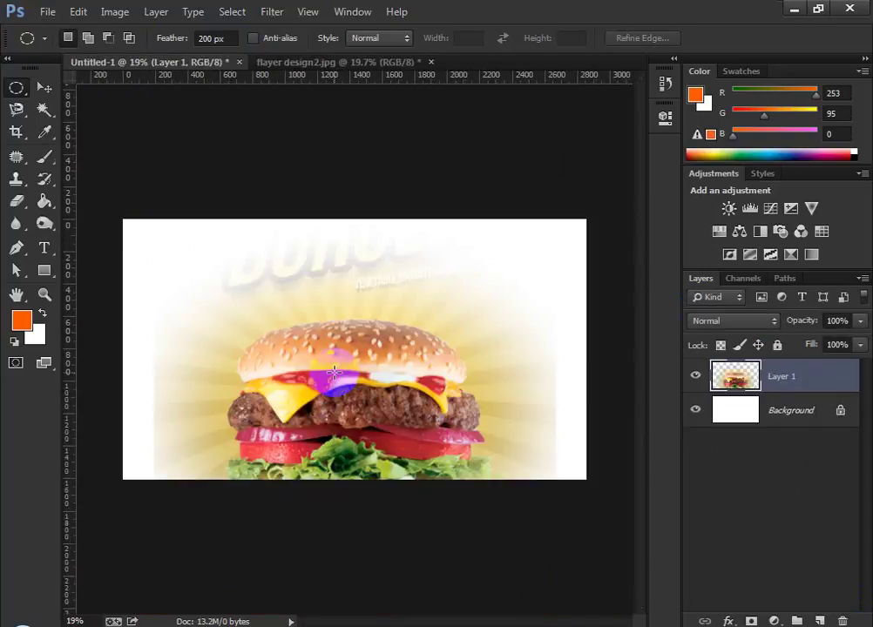
pyautogui.click(44, 87)
pyautogui.moveTo(418, 353); pyautogui.dragTo(414, 281)
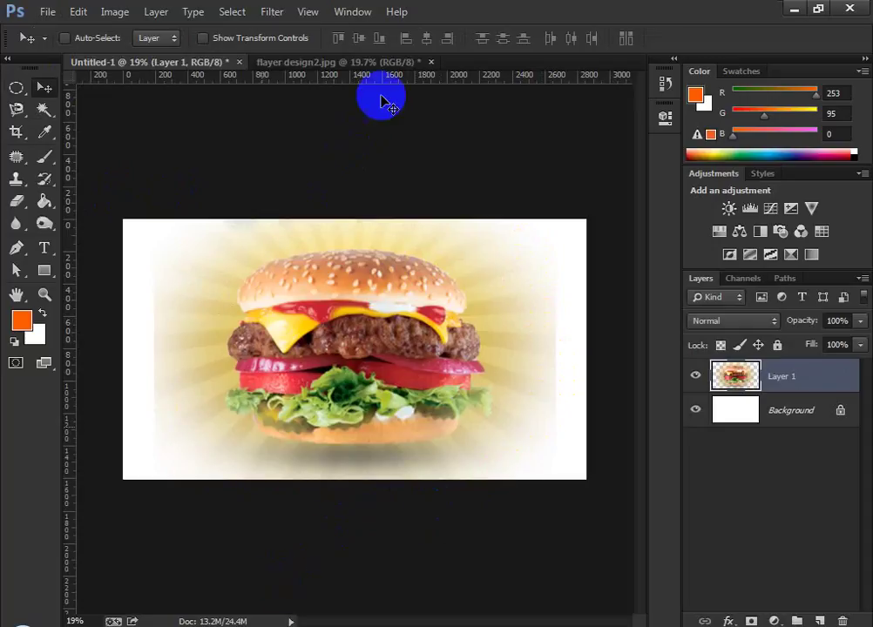
# Open beautiful_sky-dsc01468-dws.jpg from the desktop's New folder as a separate Photoshop document
pyautogui.click(269, 625)
pyautogui.moveTo(824, 435); pyautogui.dragTo(535, 58)
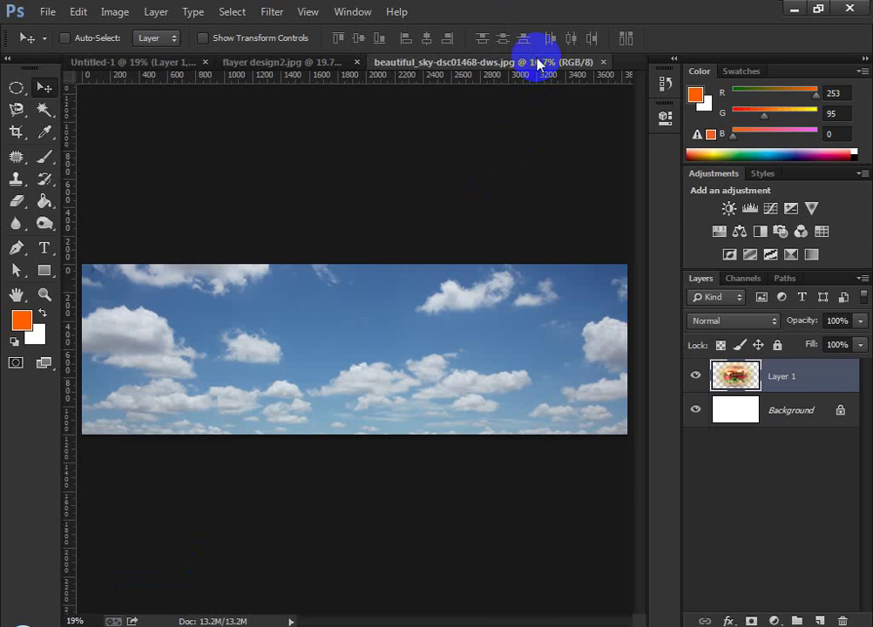
pyautogui.scroll(3, 388, 338)
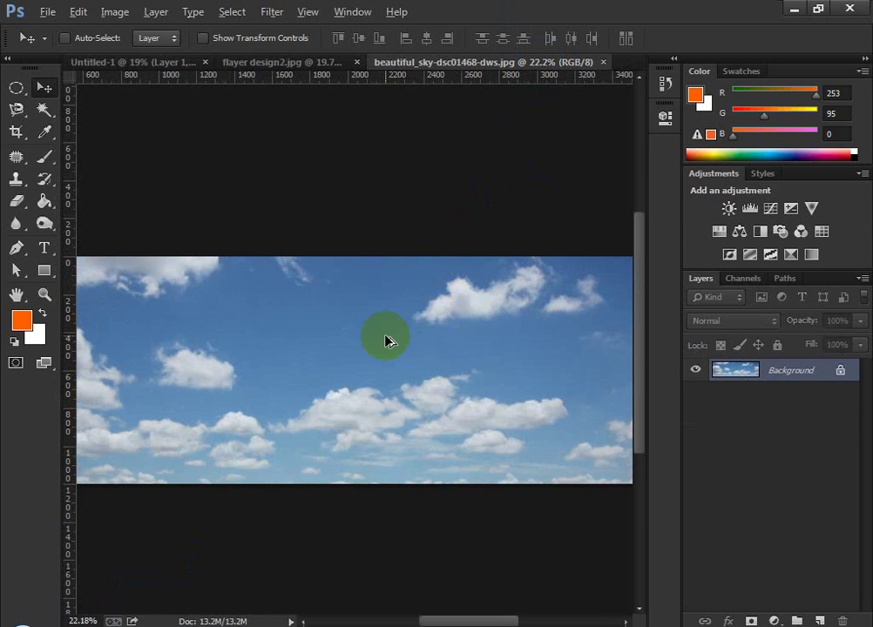
# Open the_shield_by_wb_skinner.png from the Manipulation folder as a separate Photoshop document
pyautogui.click(795, 7)
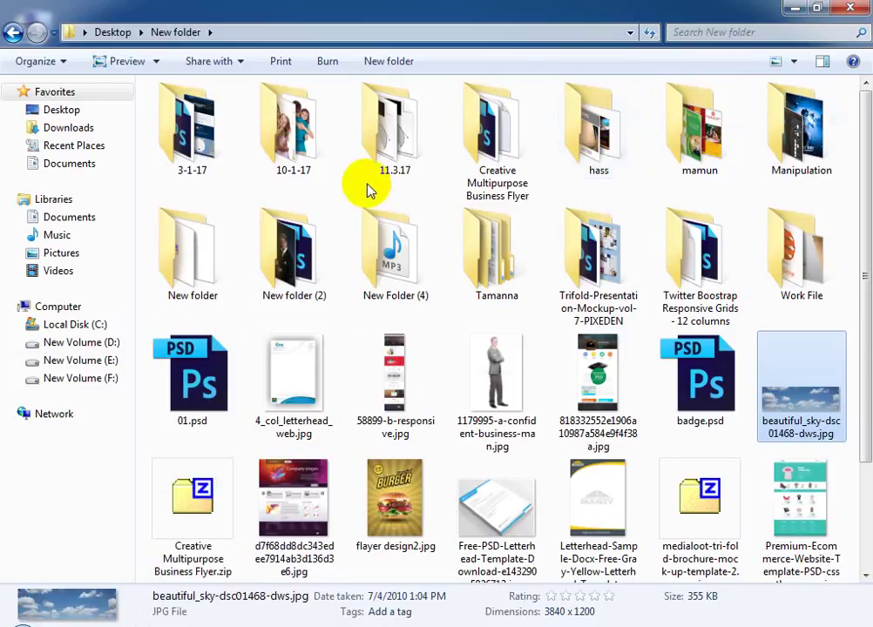
pyautogui.doubleClick(788, 122)
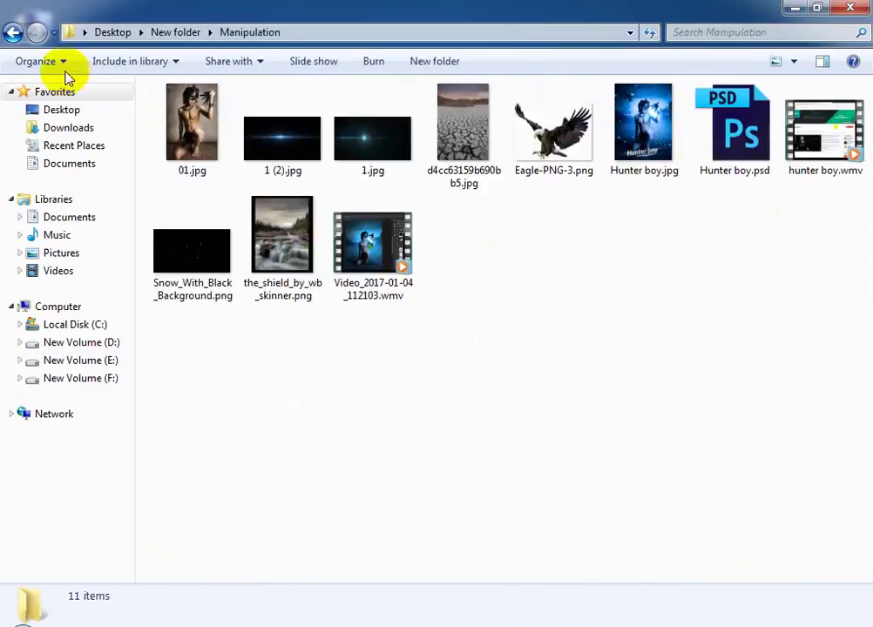
pyautogui.moveTo(277, 234); pyautogui.dragTo(630, 56)
pyautogui.scroll(4, 410, 221)
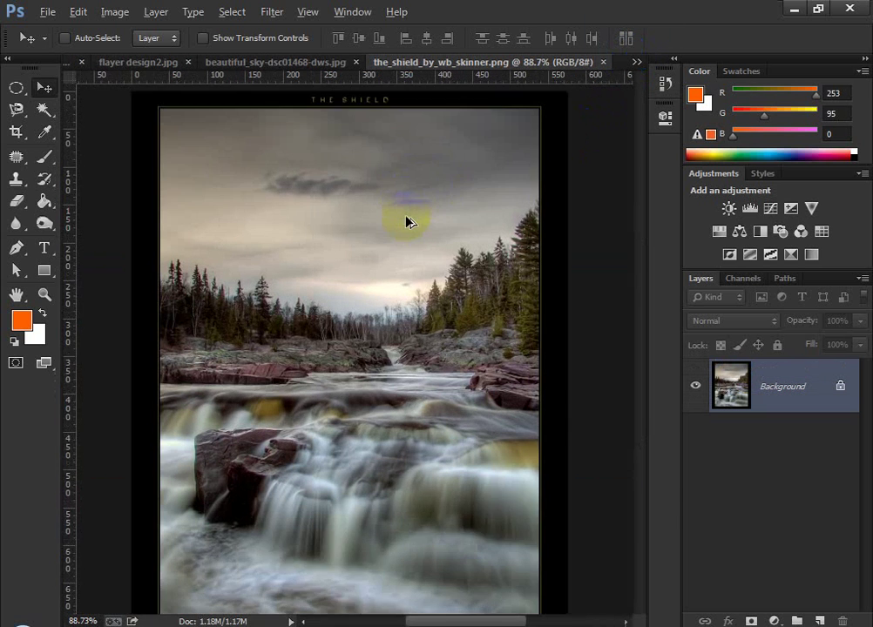
# Open the boy-girl-hug portrait JPG from the 10-1-17 folder as a separate Photoshop document
pyautogui.click(806, 11)
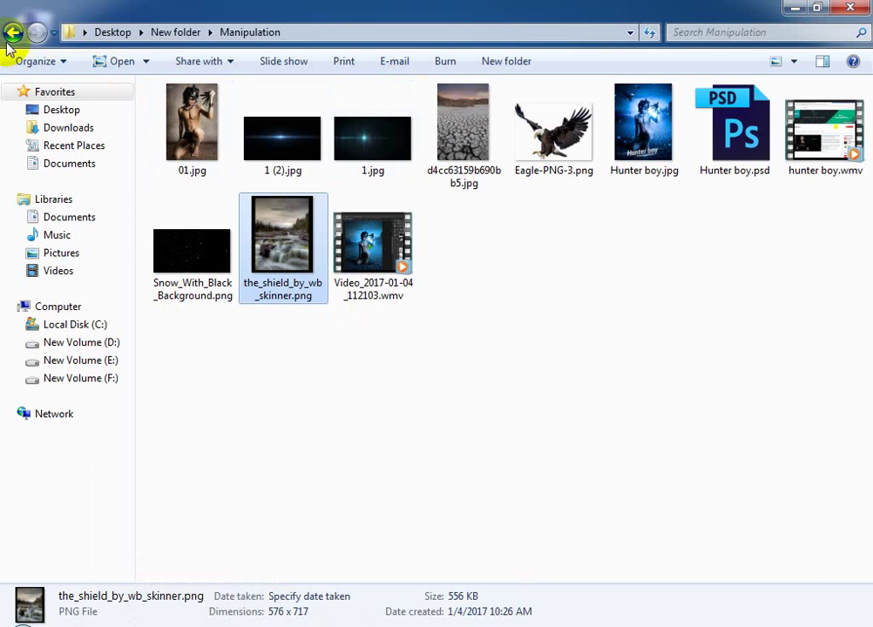
pyautogui.click(13, 33)
pyautogui.doubleClick(316, 137)
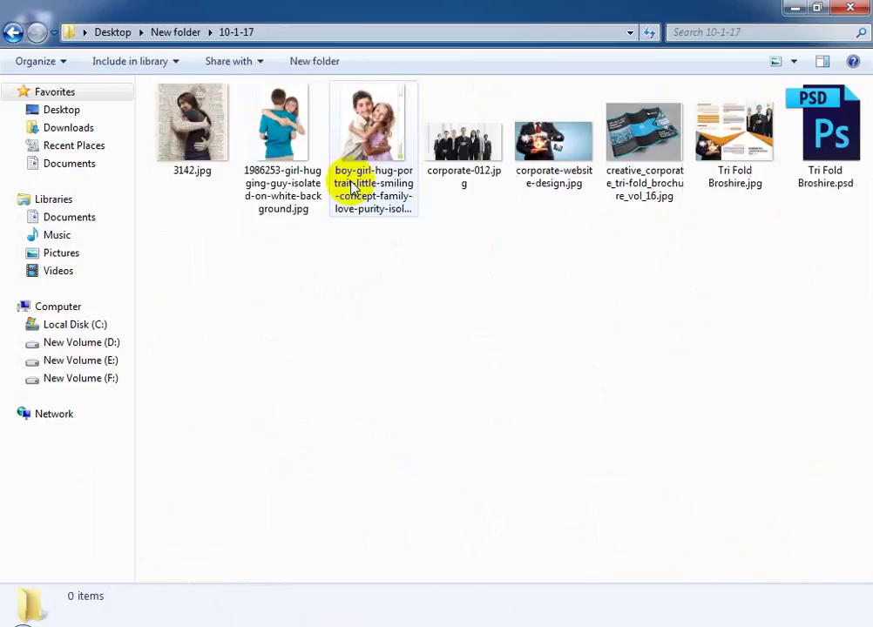
pyautogui.moveTo(355, 167); pyautogui.dragTo(627, 58)
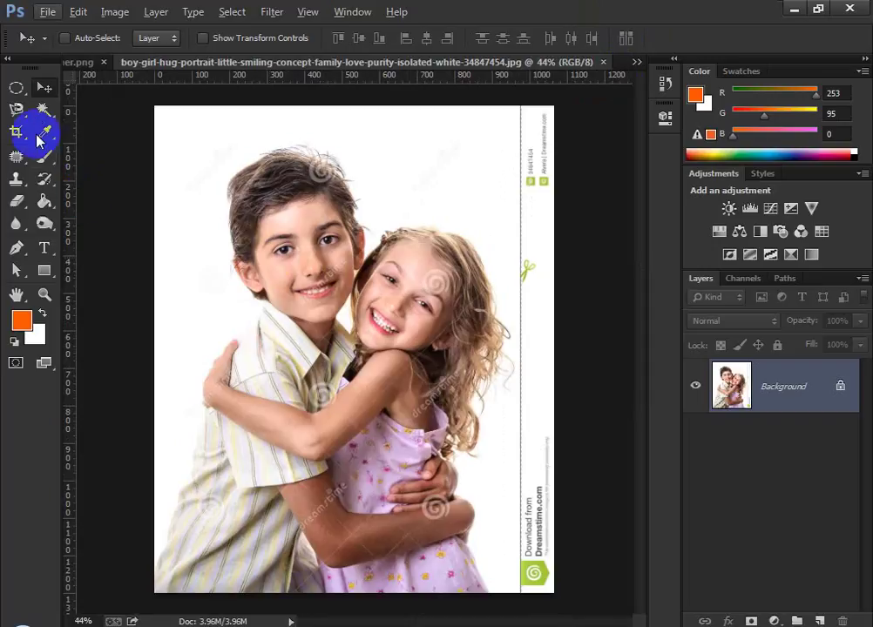
# Set the elliptical marquee's feather to 0 px, select both children's heads with a circle and copy the selection
pyautogui.click(15, 87)
pyautogui.moveTo(224, 169); pyautogui.dragTo(493, 424)
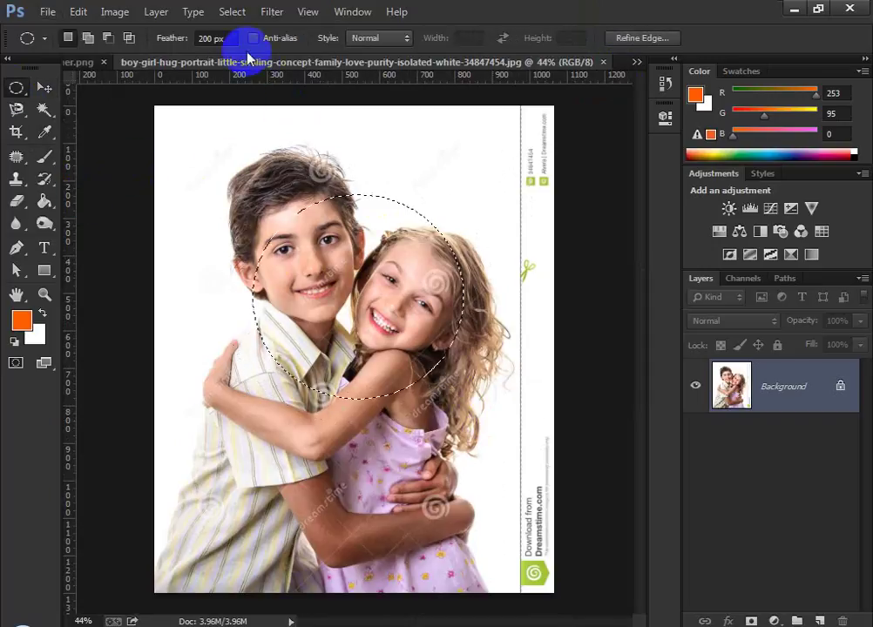
pyautogui.click(324, 173)
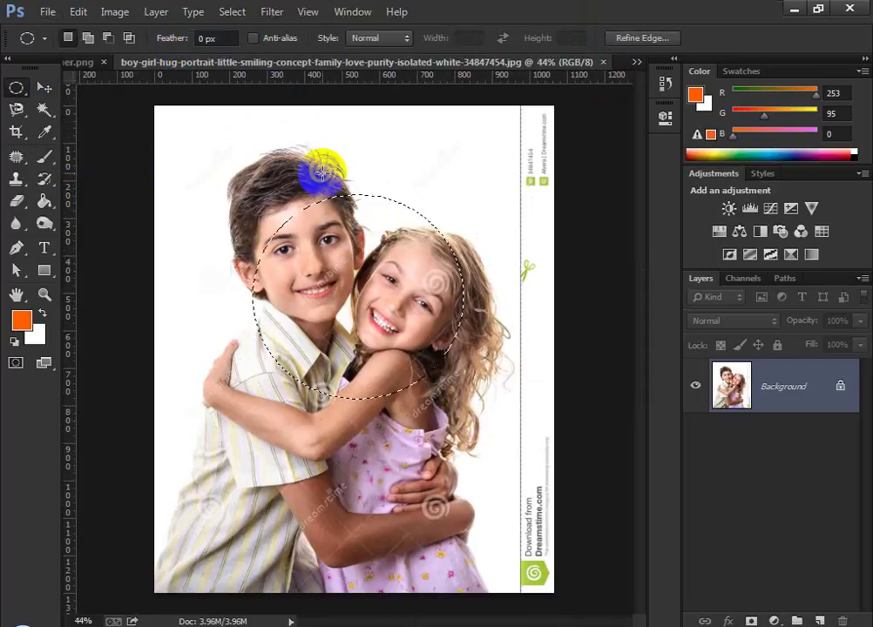
pyautogui.moveTo(219, 138); pyautogui.dragTo(501, 418)
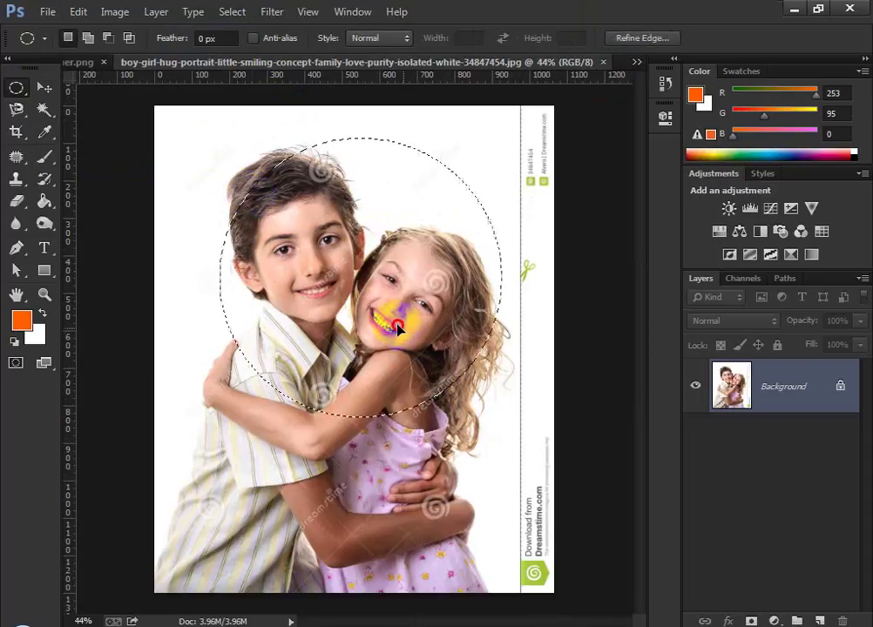
pyautogui.moveTo(397, 326); pyautogui.dragTo(380, 323)
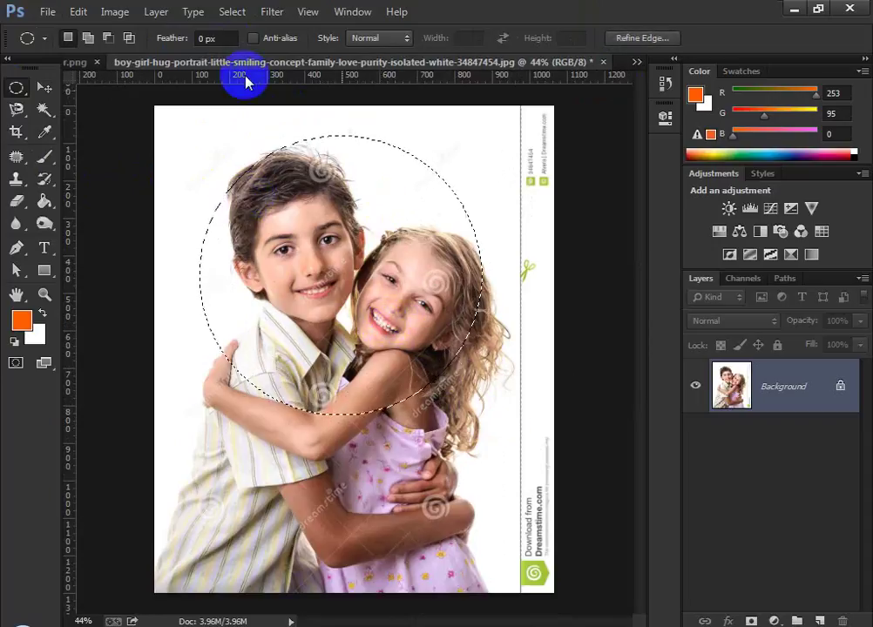
# Paste the children into the_shield_by_wb_skinner.png, scale the layer to about 37% and place it over the sky
pyautogui.click(83, 63)
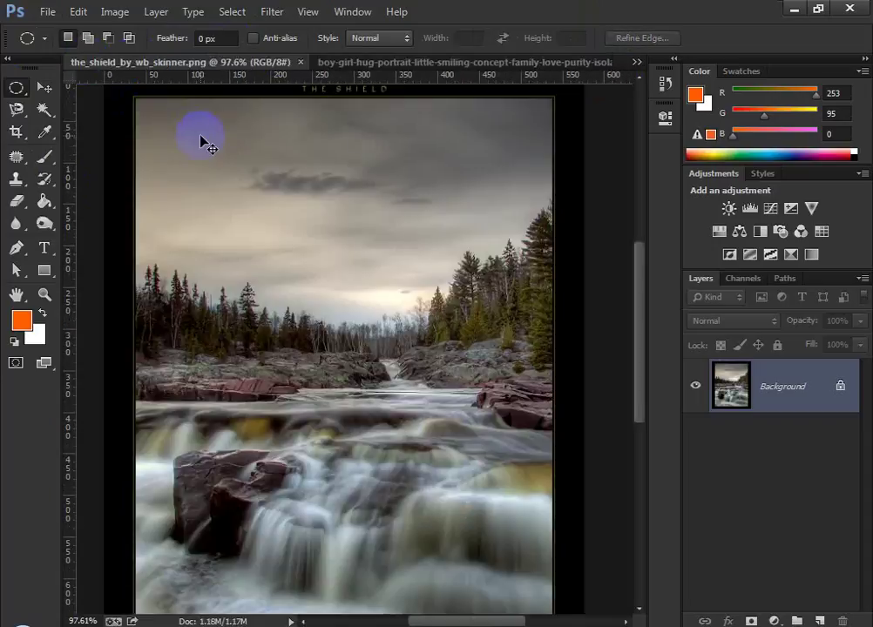
pyautogui.hotkey('ctrl', 'v')
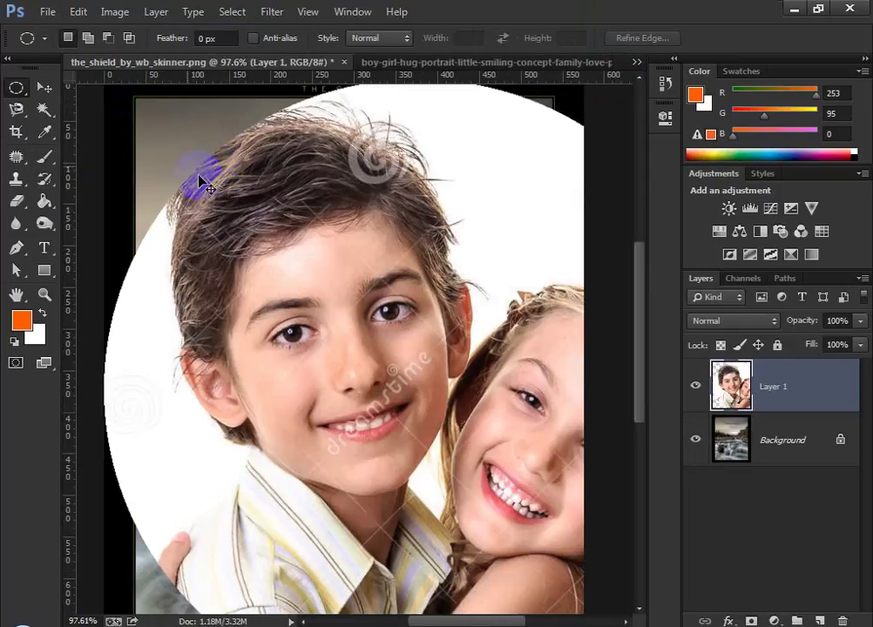
pyautogui.hotkey('ctrl', 't')
pyautogui.hotkey('ctrl', '0')
pyautogui.moveTo(173, 124); pyautogui.dragTo(370, 166)
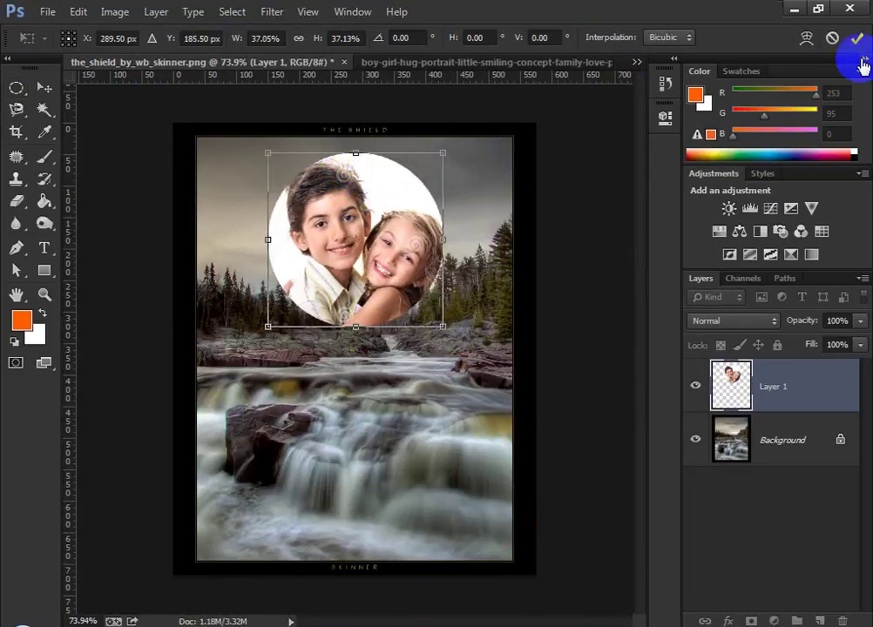
pyautogui.click(857, 38)
pyautogui.scroll(3, 372, 190)
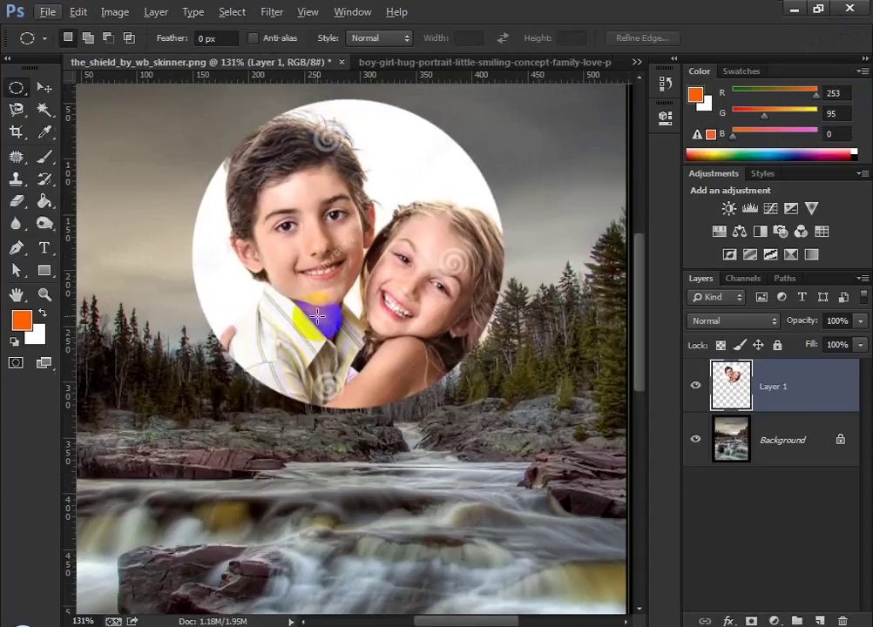
# Delete the hard-edged children layer from the_shield_by_wb_skinner.png
pyautogui.scroll(-2, 317, 316)
pyautogui.scroll(-1, 317, 316)
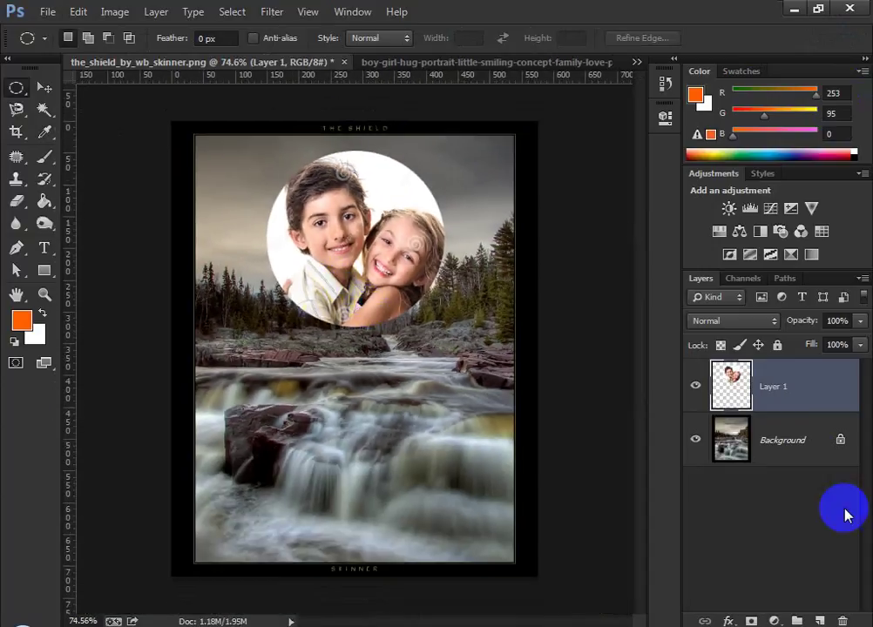
pyautogui.click(842, 620)
# Deselect the circle in the boy-girl-hug portrait and resize the image to 500 px wide with proportions kept
pyautogui.click(529, 62)
pyautogui.click(228, 117)
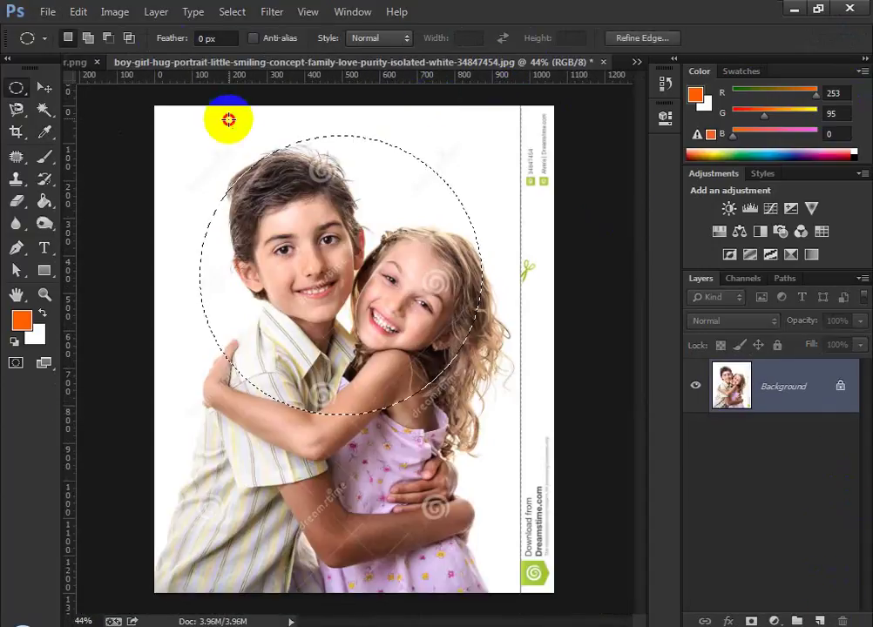
pyautogui.click(115, 12)
pyautogui.click(133, 134)
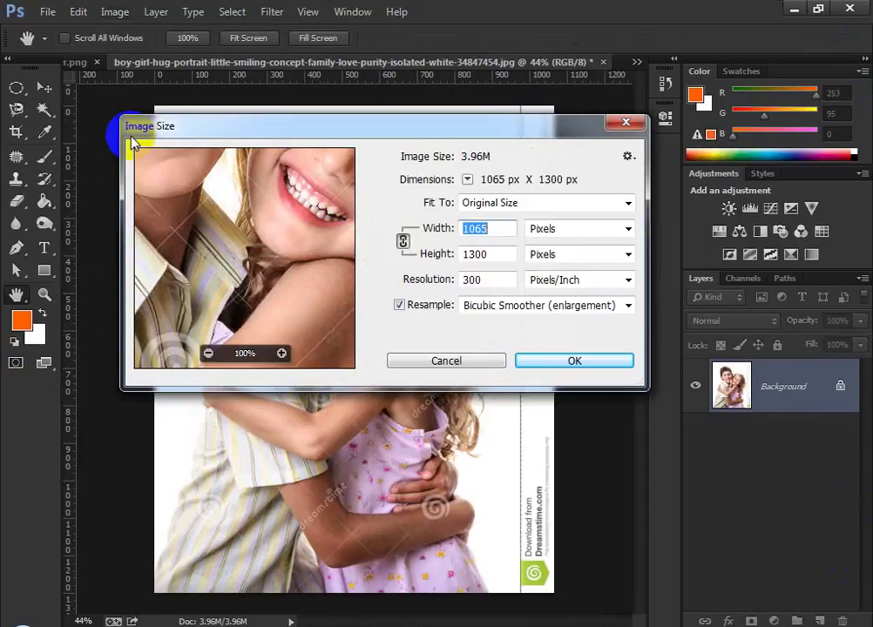
pyautogui.write('500')
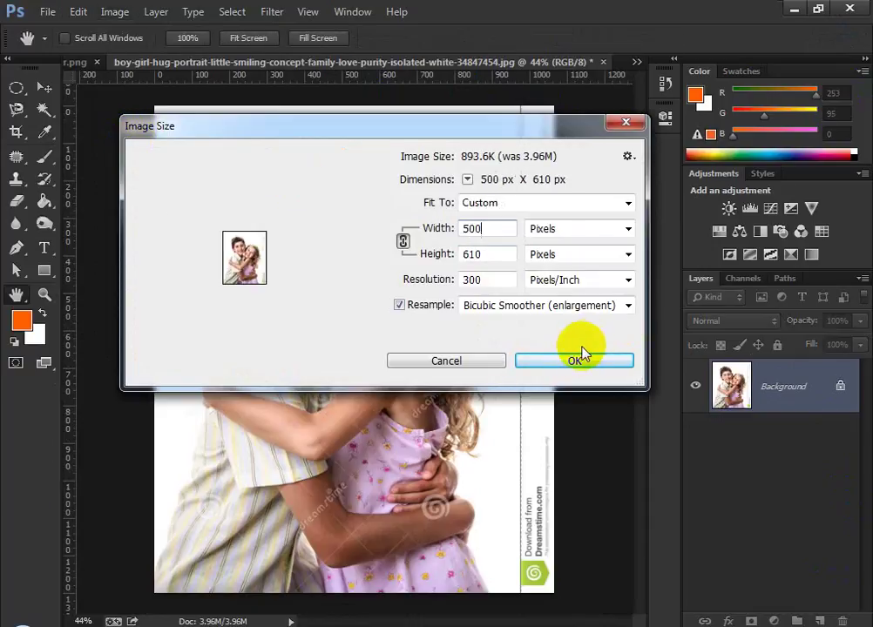
pyautogui.click(580, 357)
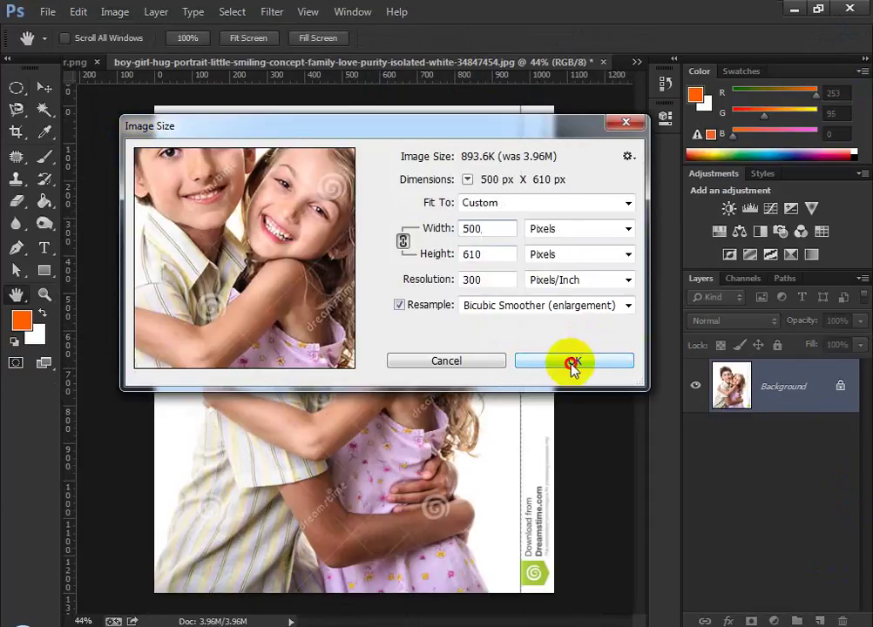
pyautogui.hotkey('ctrl', '0')
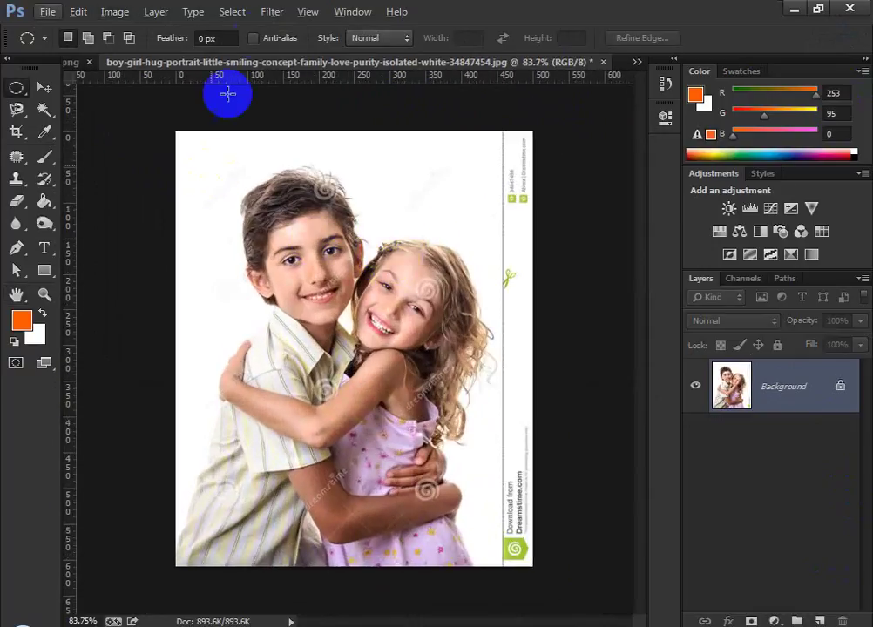
# Set the elliptical marquee's feather to 40 px, select the children's heads with a circle about 333 px wide and copy it
pyautogui.click(225, 38)
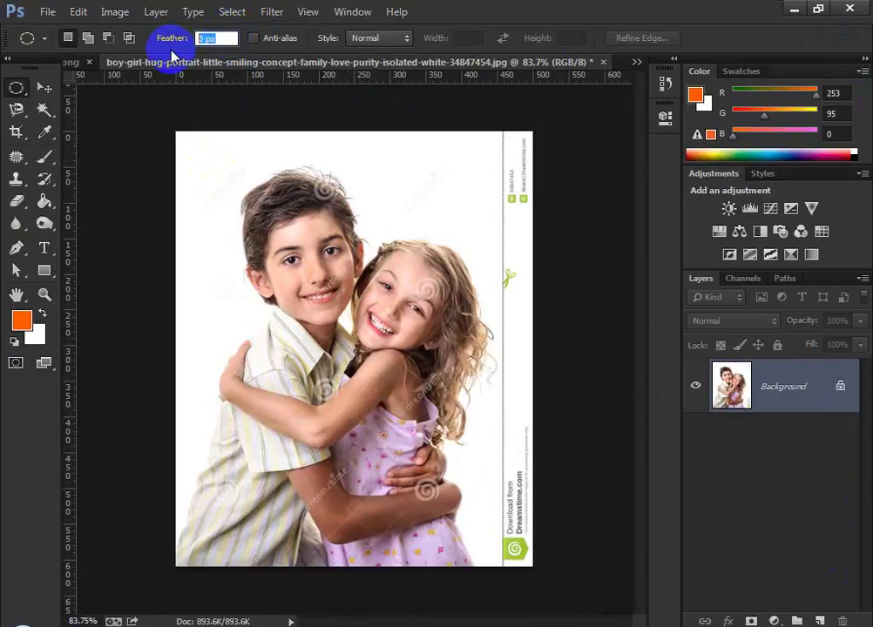
pyautogui.write('40')
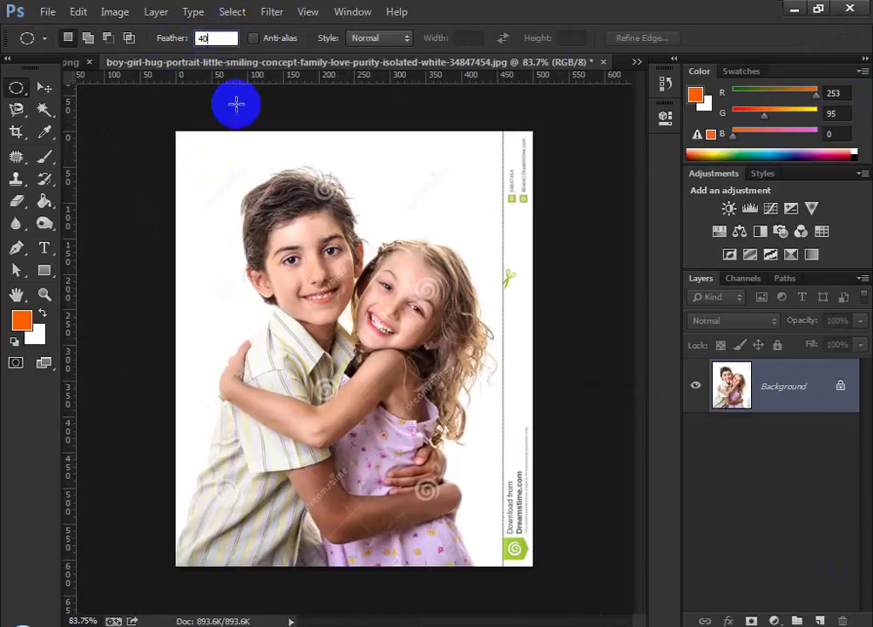
pyautogui.click(236, 104)
pyautogui.moveTo(230, 187); pyautogui.dragTo(496, 421)
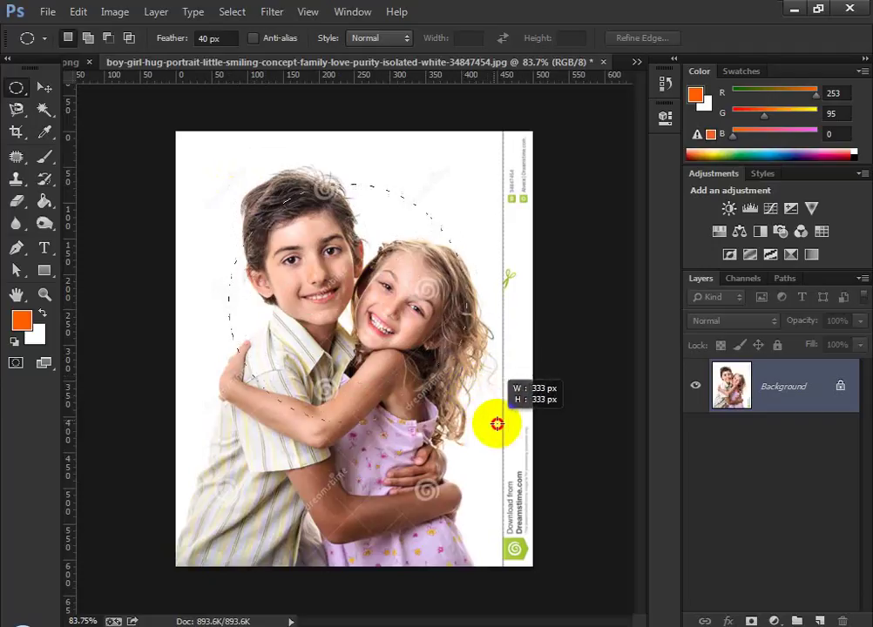
pyautogui.moveTo(414, 351); pyautogui.dragTo(418, 338)
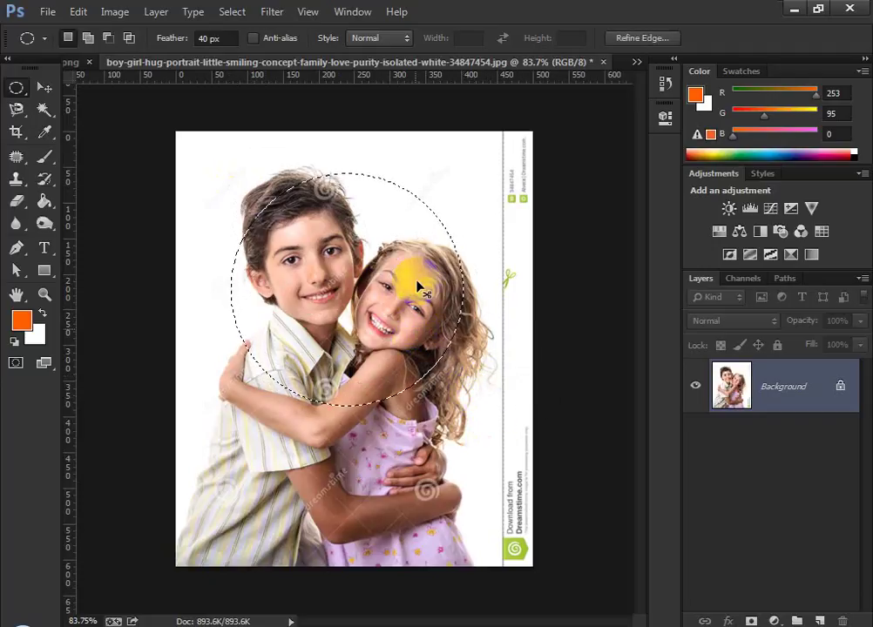
# Paste the feathered children into the_shield_by_wb_skinner.png, move them over the sky and scale the layer to about 74%
pyautogui.click(72, 65)
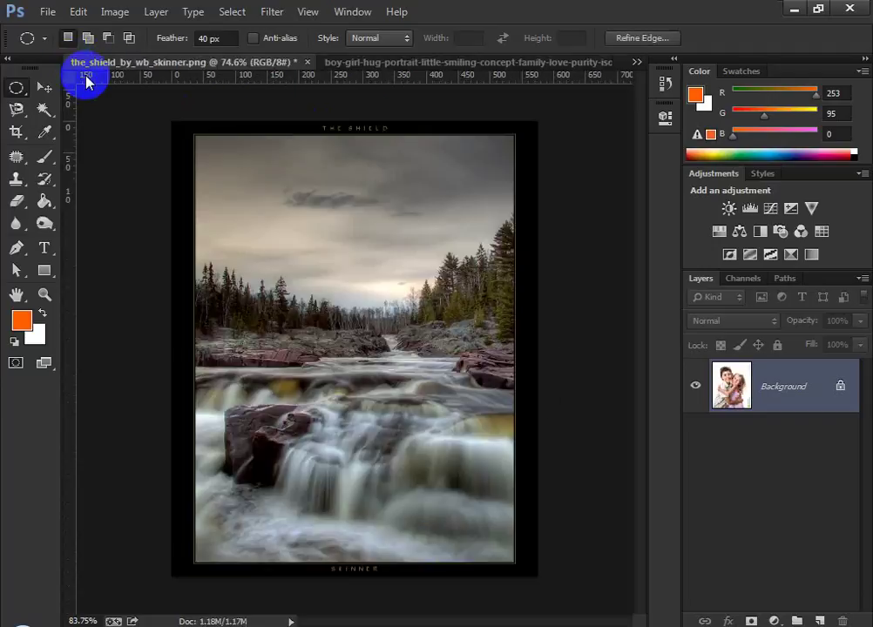
pyautogui.hotkey('ctrl', 'v')
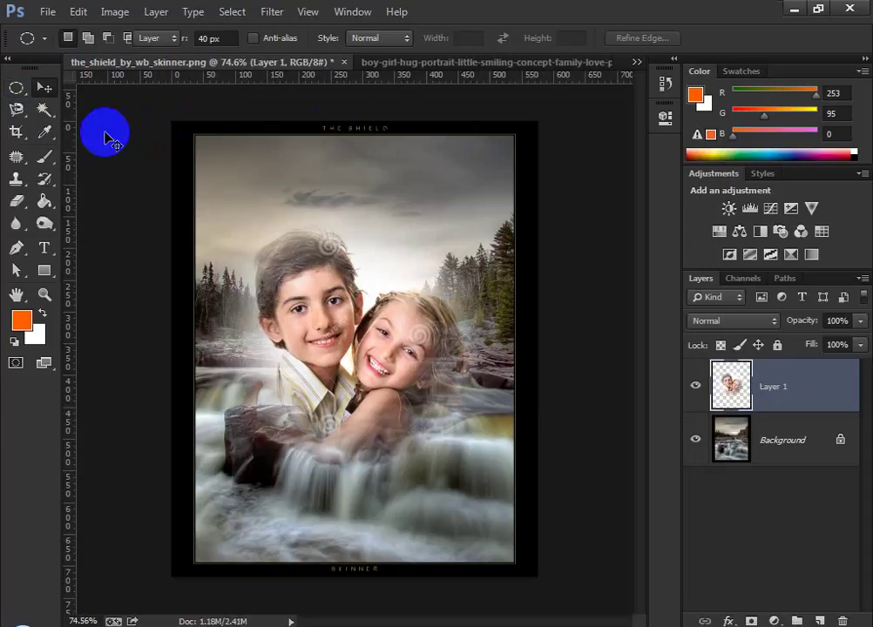
pyautogui.press('v')
pyautogui.moveTo(451, 358); pyautogui.dragTo(461, 283)
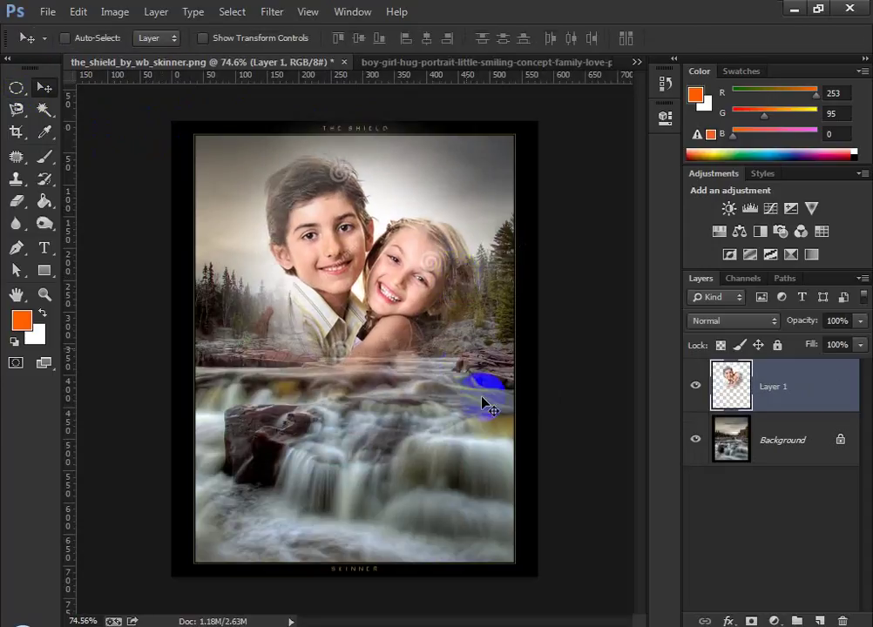
pyautogui.hotkey('ctrl', 't')
pyautogui.moveTo(519, 429); pyautogui.dragTo(451, 300)
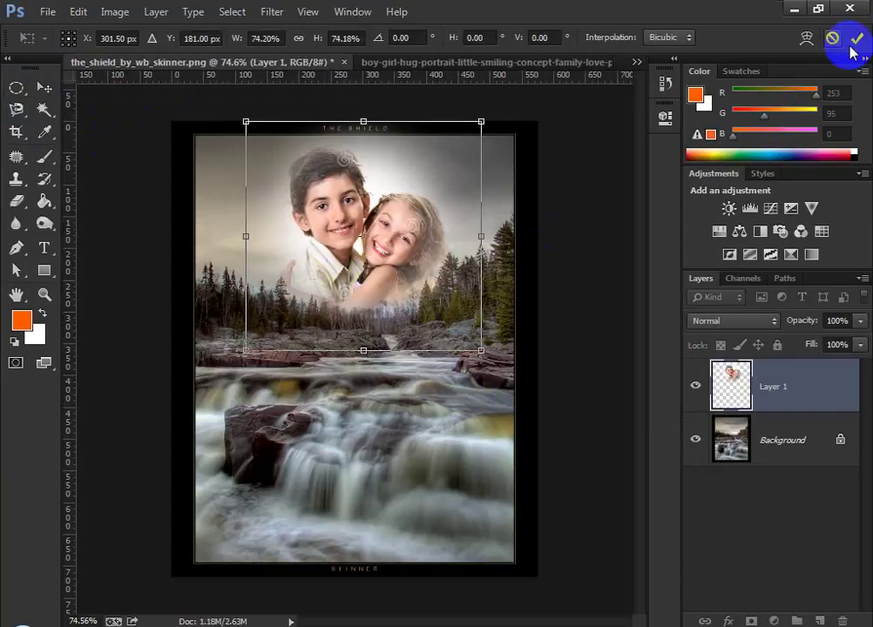
pyautogui.click(856, 39)
# Move the feathered children layer slightly higher in the landscape's sky and check its blended edges
pyautogui.scroll(3, 462, 259)
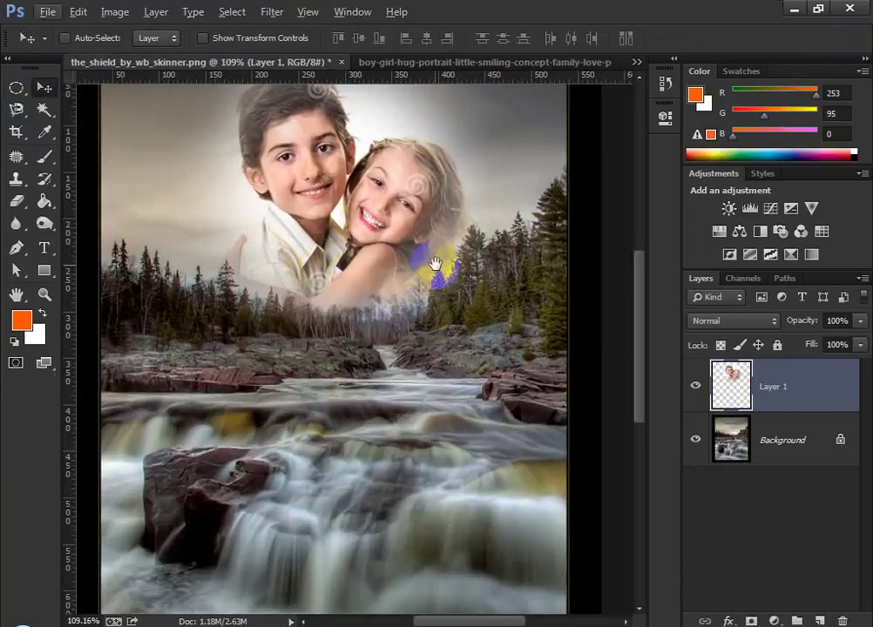
pyautogui.scroll(2, 431, 314)
pyautogui.scroll(2, 413, 344)
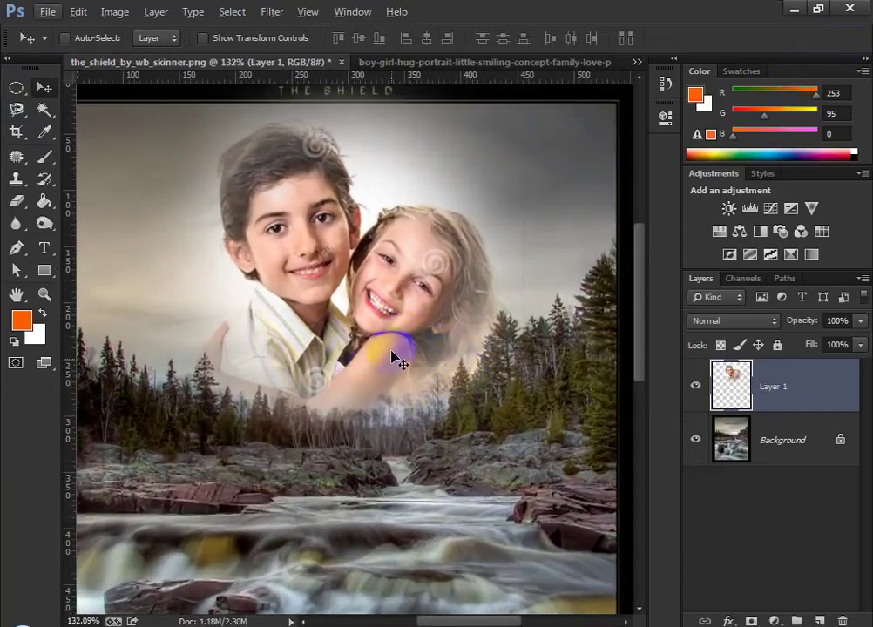
pyautogui.moveTo(393, 357); pyautogui.dragTo(393, 340)
pyautogui.scroll(-2, 394, 344)
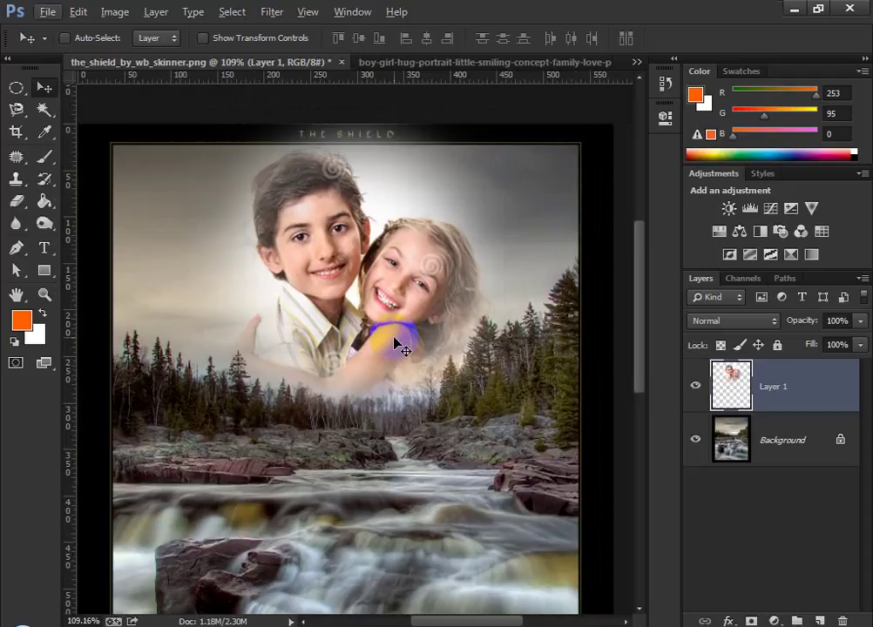
pyautogui.scroll(-3, 394, 344)
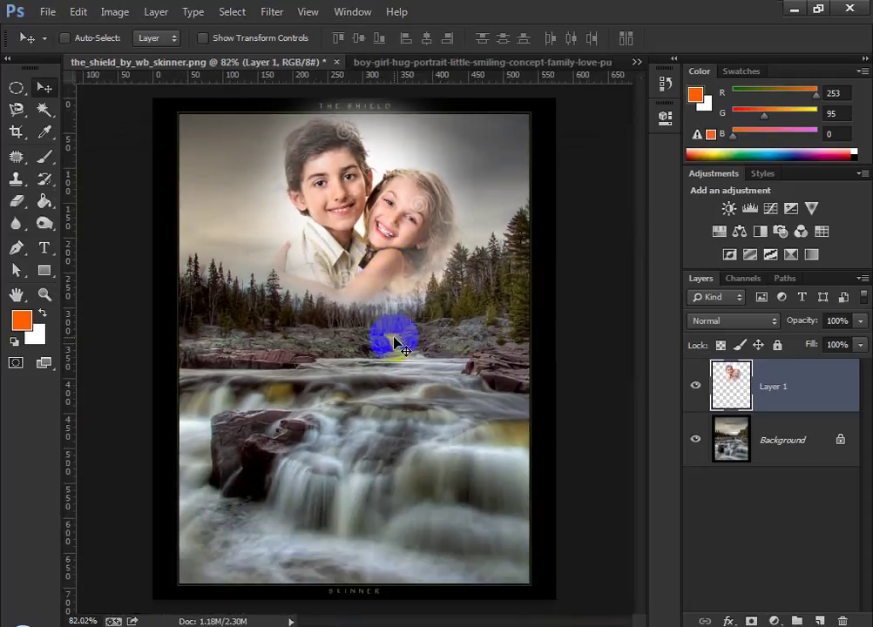
pyautogui.scroll(-1, 393, 345)
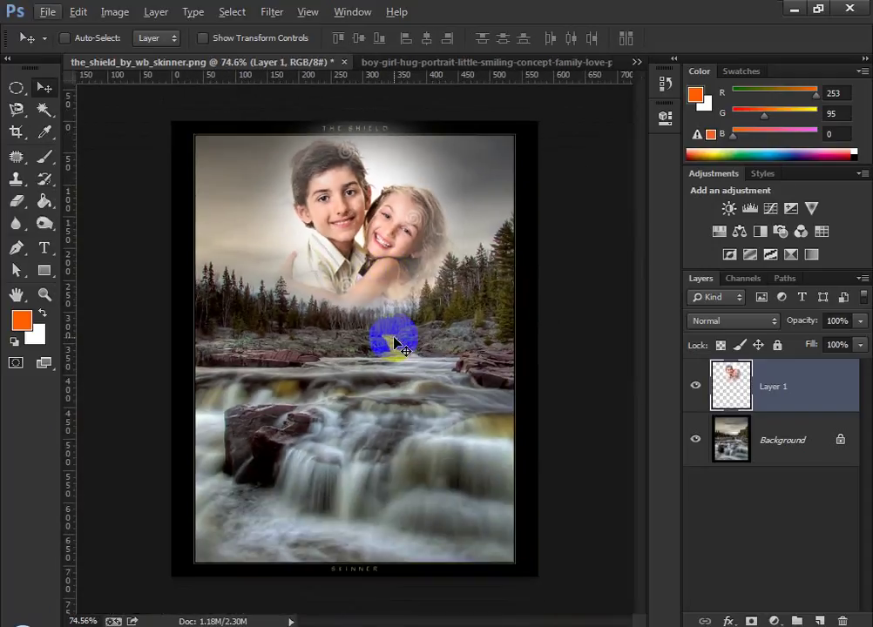
# Close the Untitled-1 burger document without saving its changes
pyautogui.click(637, 62)
pyautogui.click(228, 68)
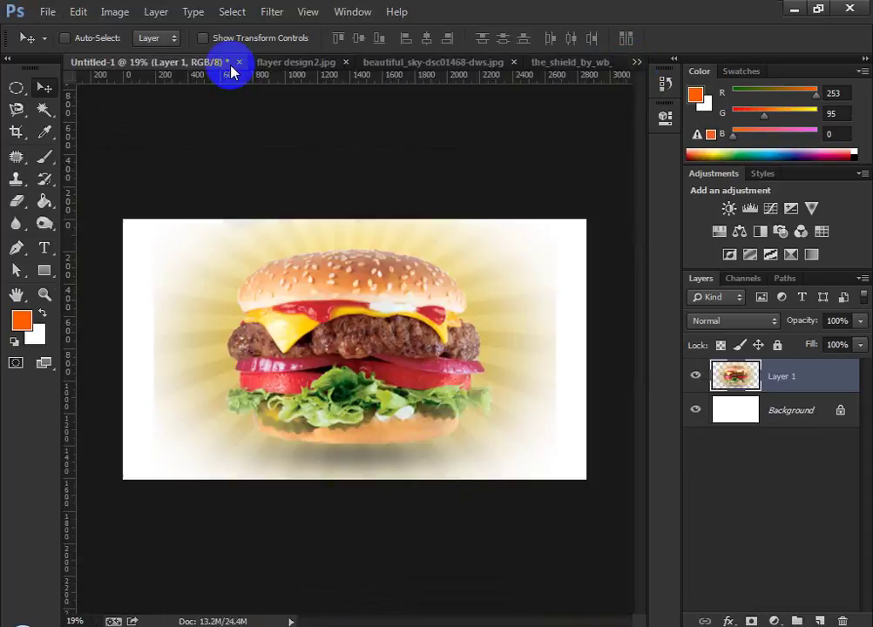
pyautogui.click(239, 62)
pyautogui.click(444, 251)
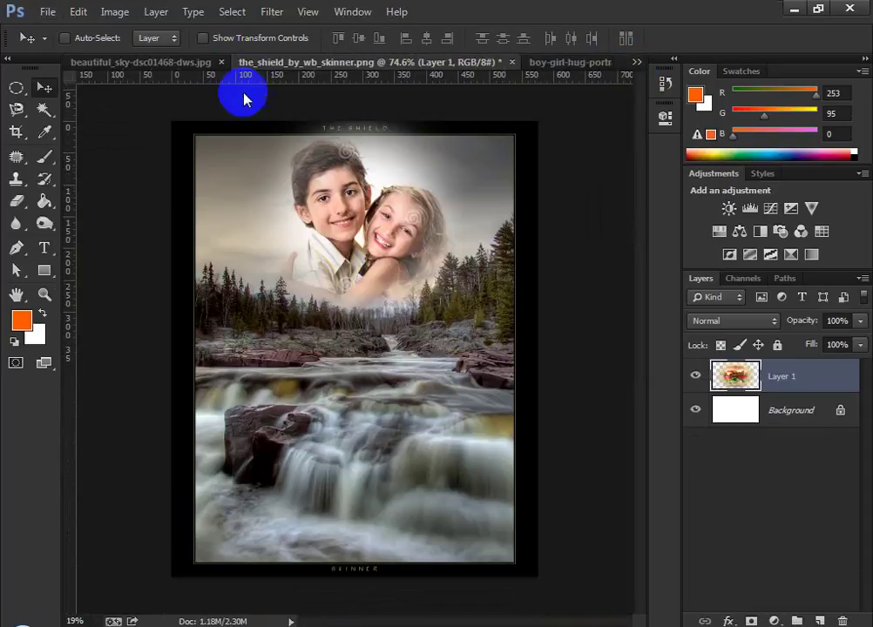
# Paste the feathered children into beautiful_sky-dsc01468-dws.jpg, scale the layer to about 305% and place it centrally among the clouds
pyautogui.click(183, 66)
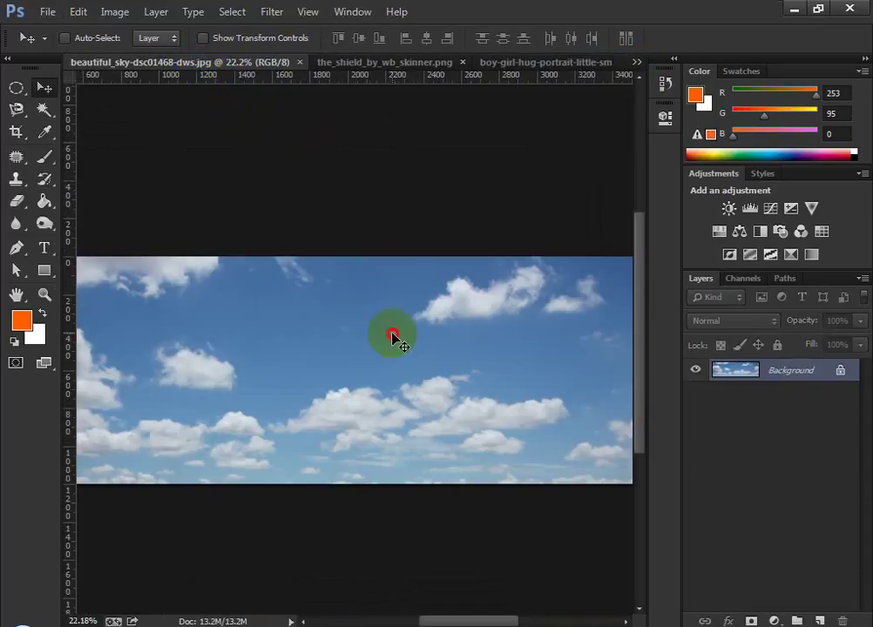
pyautogui.hotkey('ctrl', 'v')
pyautogui.hotkey('ctrl', 't')
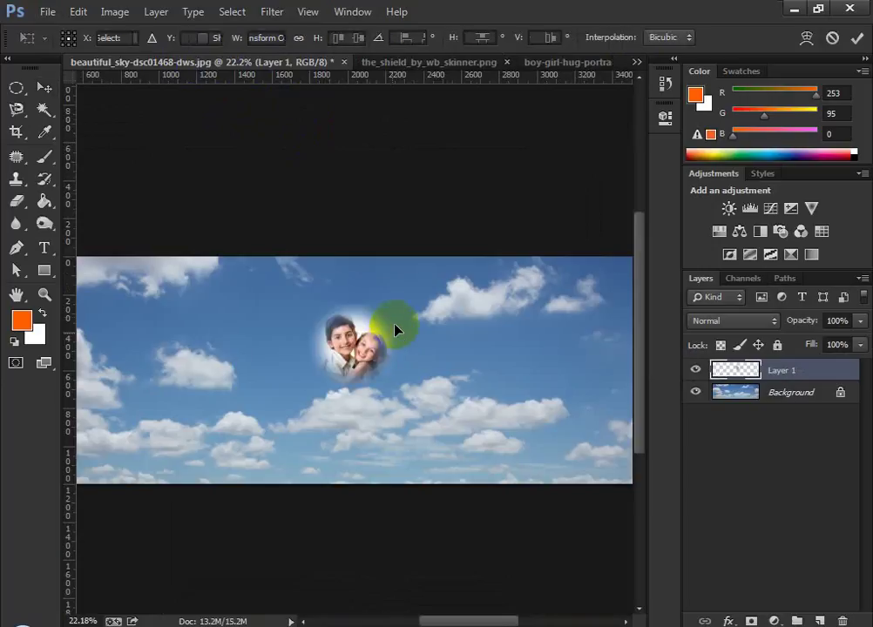
pyautogui.moveTo(404, 297); pyautogui.dragTo(473, 183)
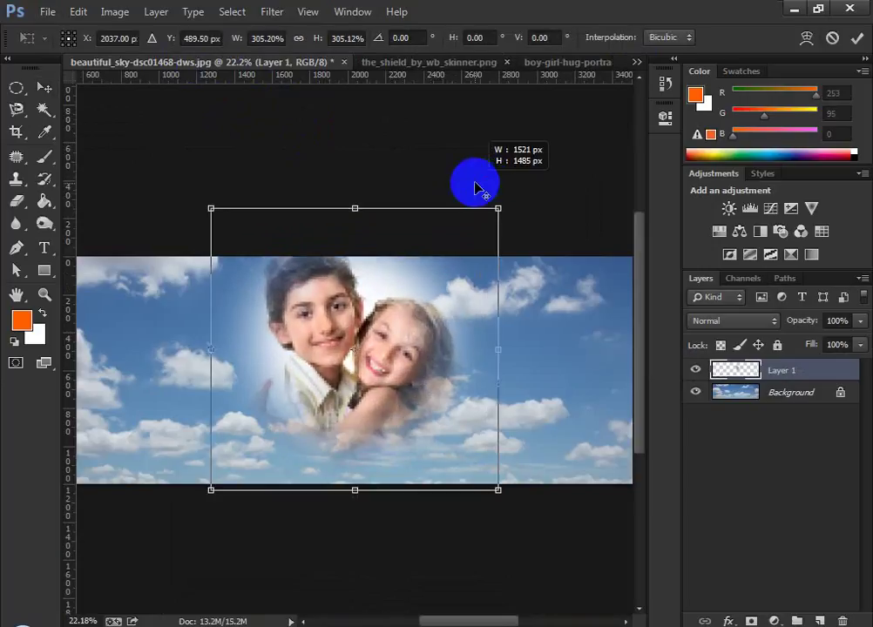
pyautogui.moveTo(436, 277); pyautogui.dragTo(434, 297)
pyautogui.click(858, 40)
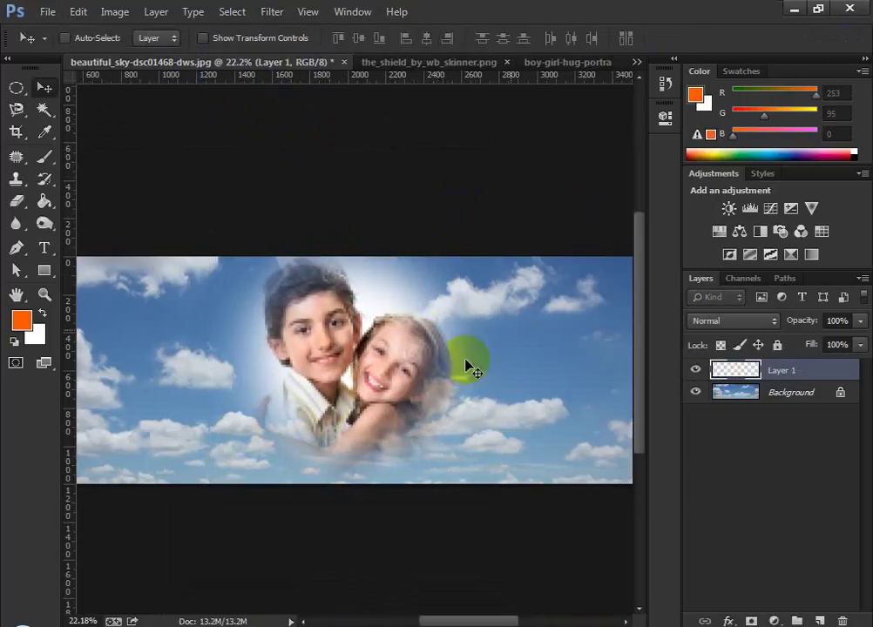
pyautogui.moveTo(468, 358); pyautogui.dragTo(479, 371)
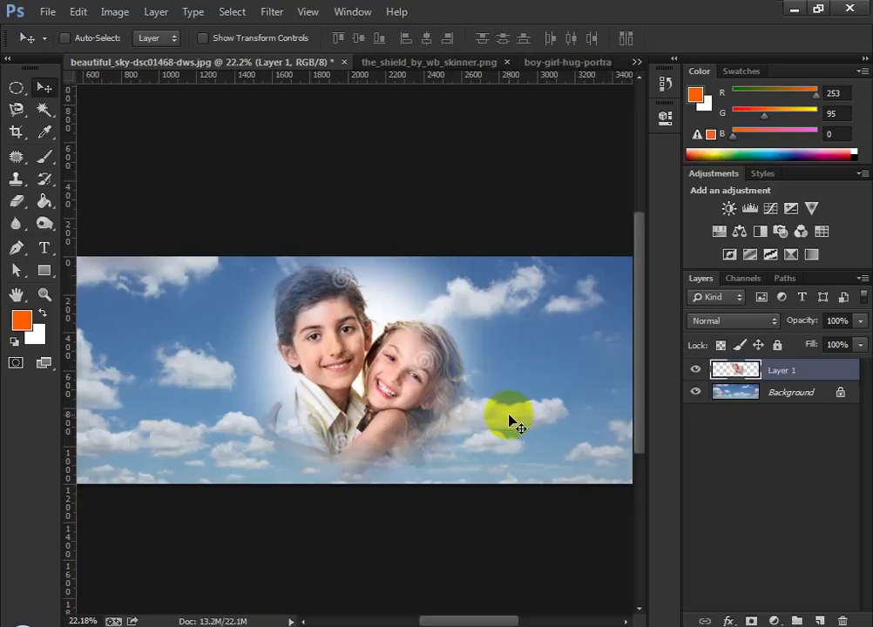
pyautogui.scroll(1, 448, 444)
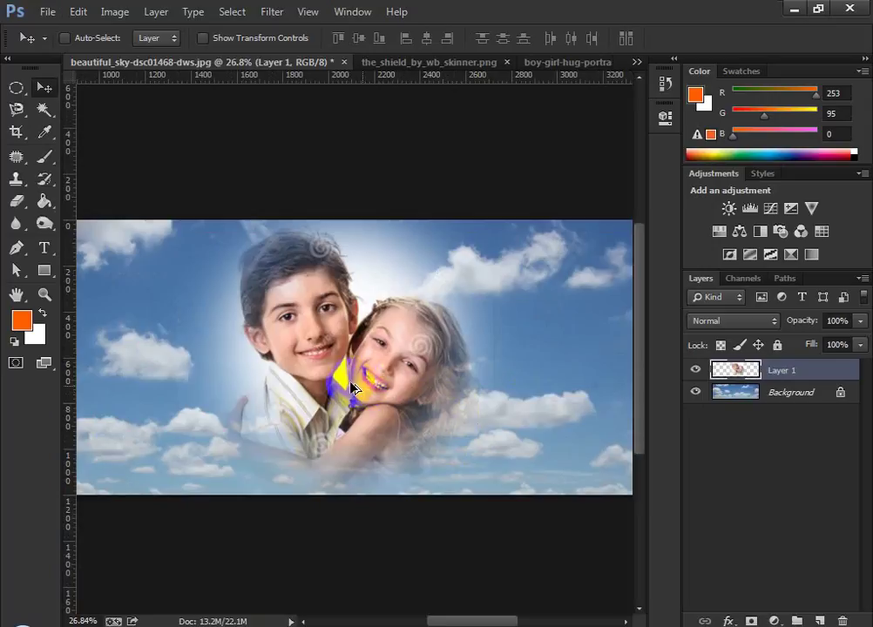
# Preview 3142.jpg from the 10-1-17 folder at full size, then return to Photoshop
pyautogui.click(267, 619)
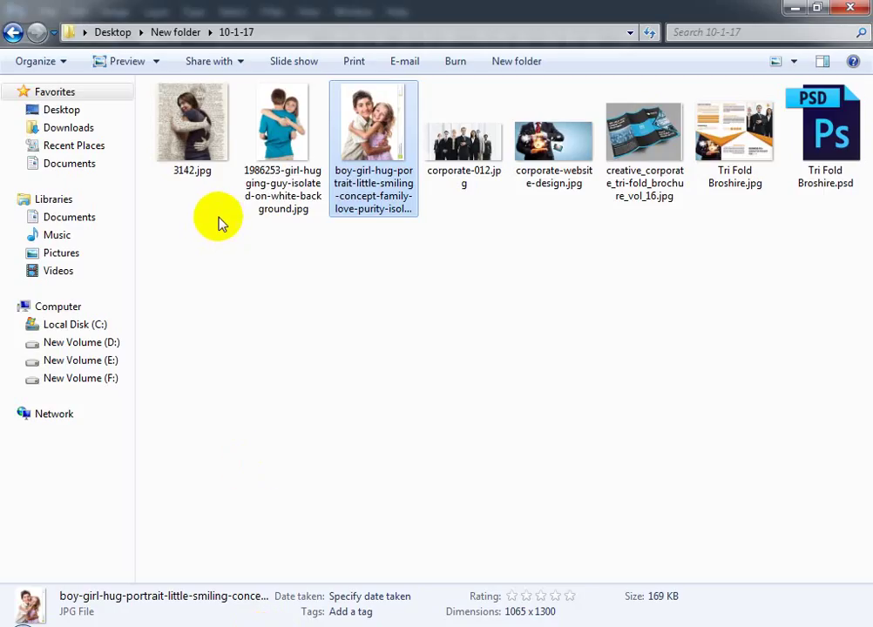
pyautogui.doubleClick(191, 130)
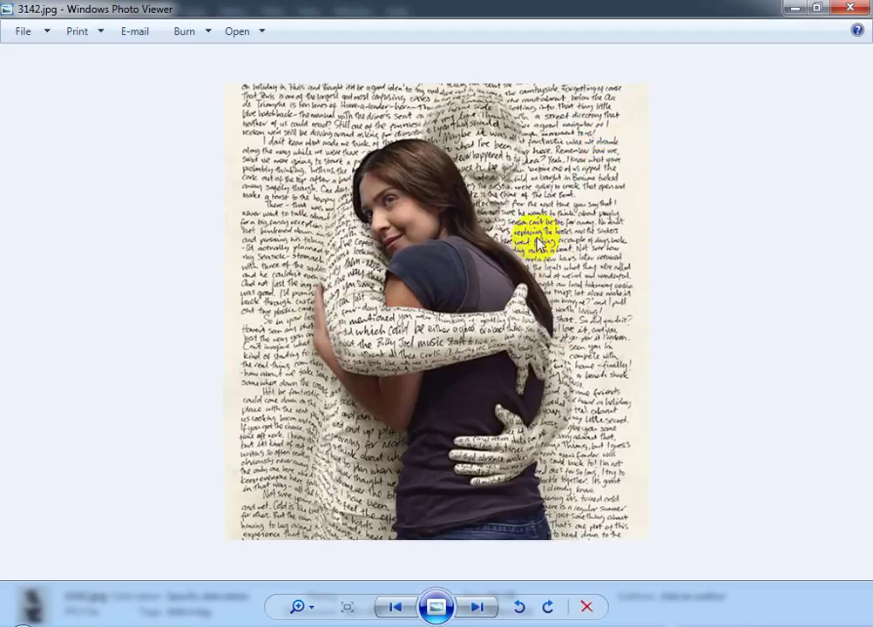
pyautogui.click(800, 8)
pyautogui.click(800, 8)
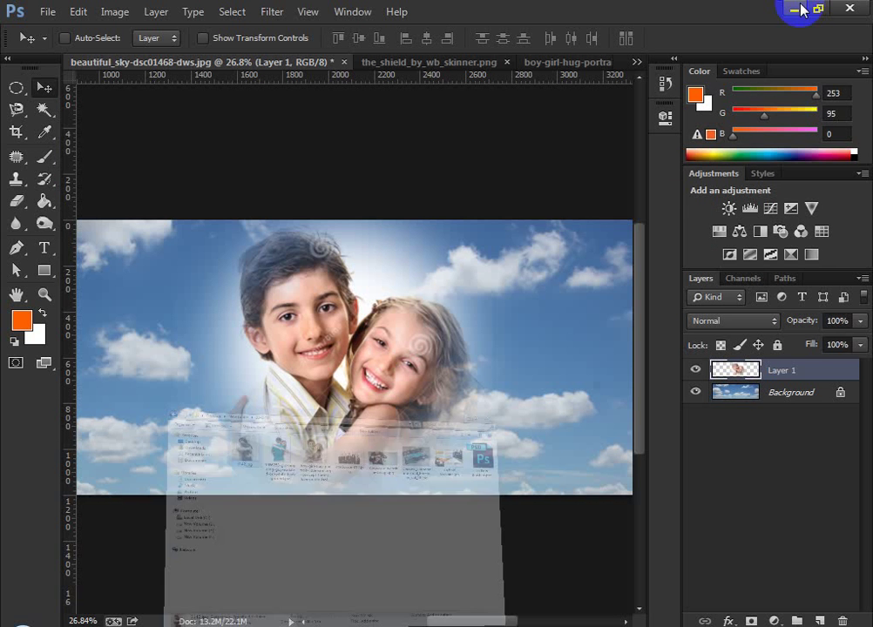
# Close beautiful_sky-dsc01468-dws.jpg without saving its changes
pyautogui.scroll(1, 476, 297)
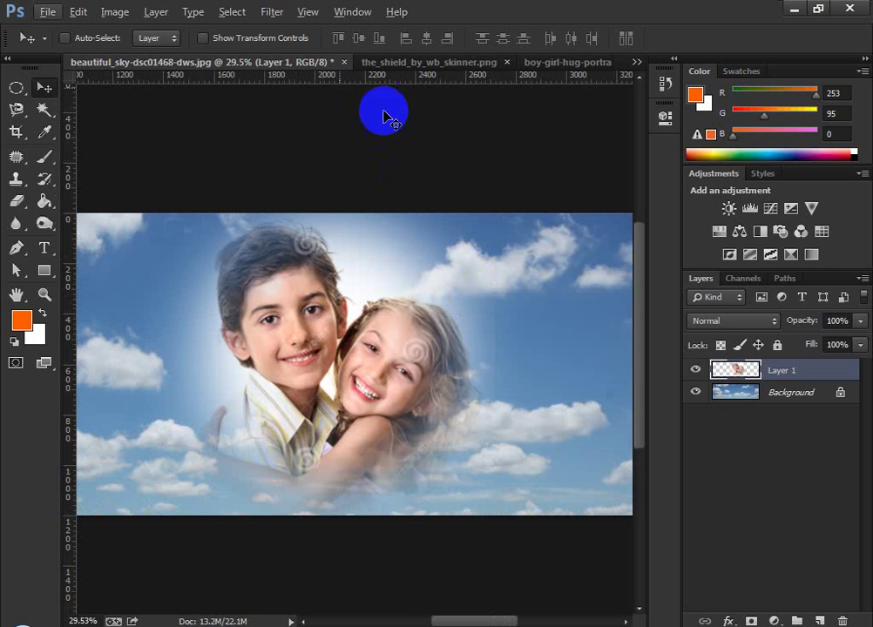
pyautogui.click(344, 61)
pyautogui.click(449, 252)
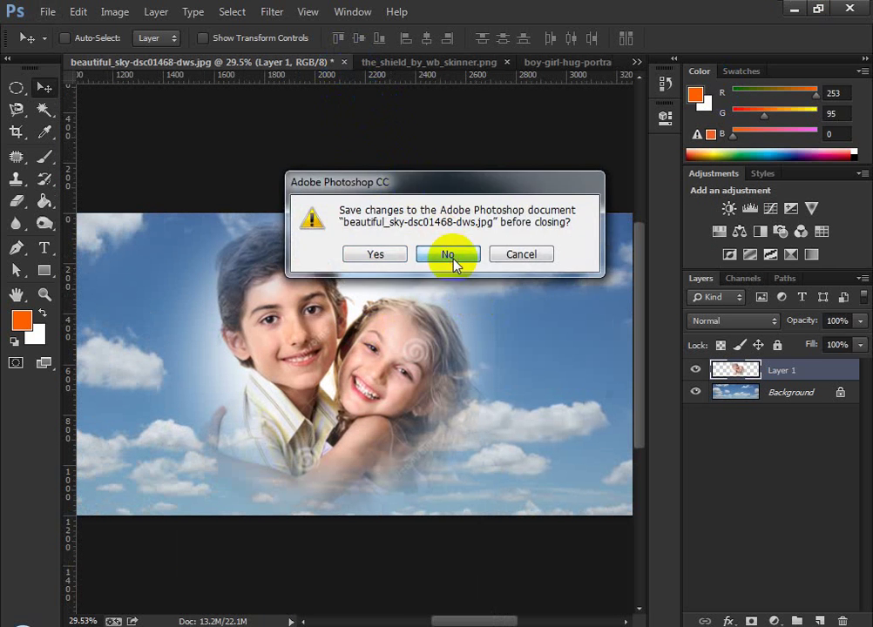
# Turn on anti-aliasing for the Elliptical Marquee tool, try a selection over the landscape, and turn anti-aliasing off again
pyautogui.click(16, 87)
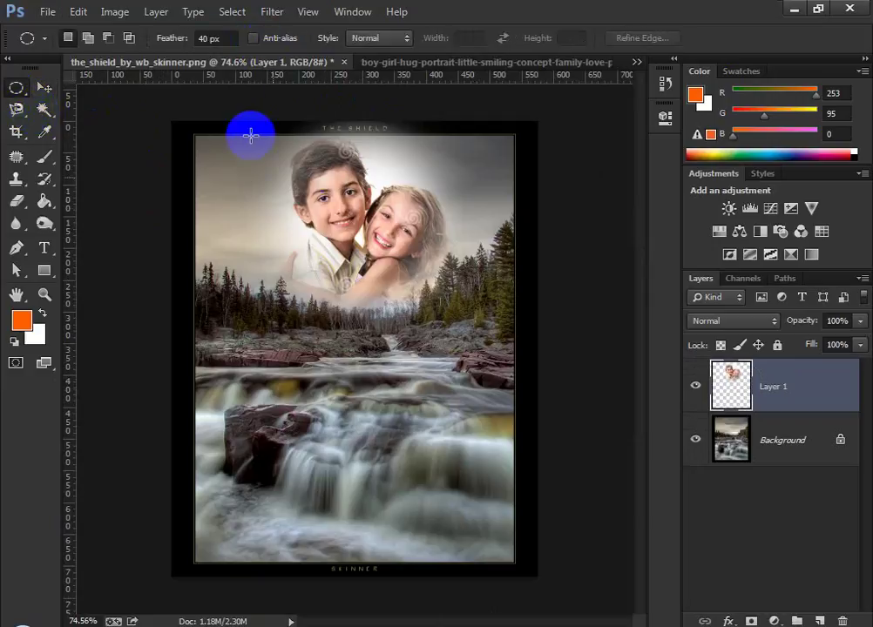
pyautogui.click(256, 42)
pyautogui.moveTo(273, 198); pyautogui.dragTo(443, 375)
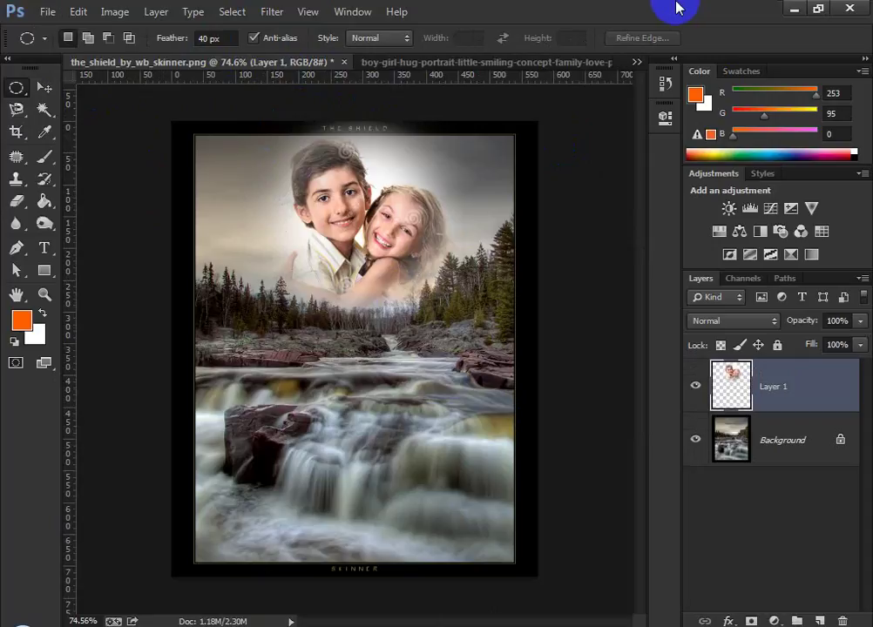
pyautogui.click(253, 38)
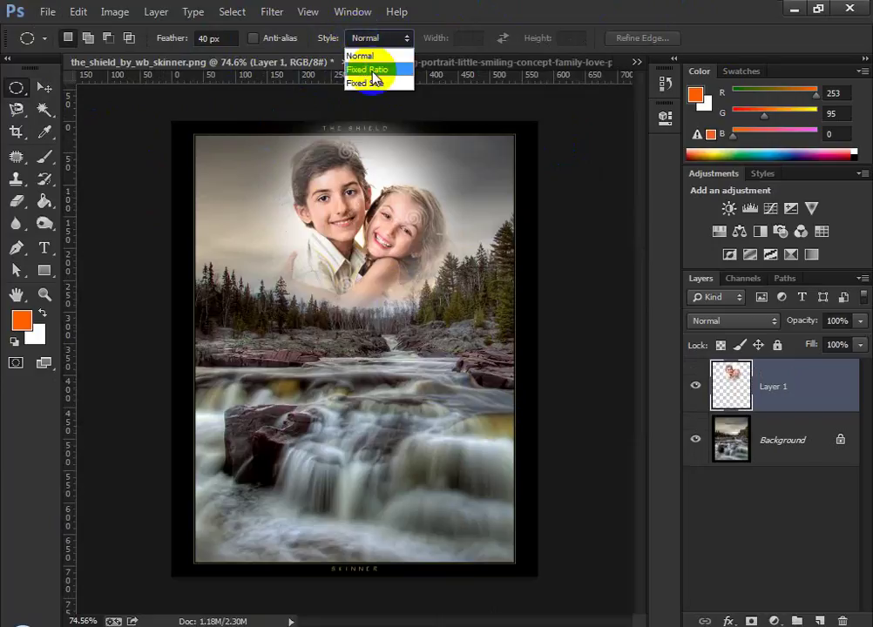
# Set the Elliptical Marquee style to Fixed Ratio with width 5 and height 5, and try small circular selections over the landscape
pyautogui.click(372, 70)
pyautogui.click(463, 40)
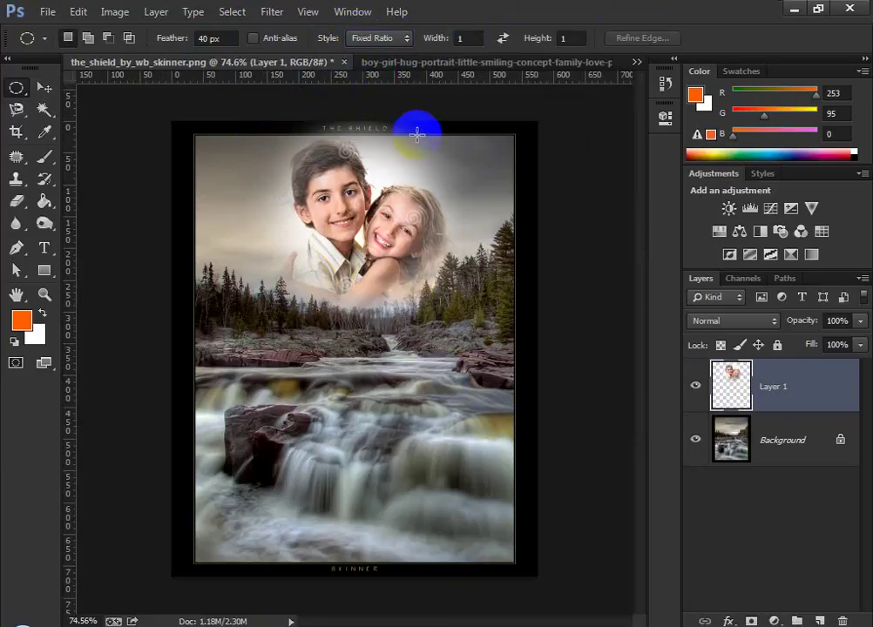
pyautogui.click(45, 82)
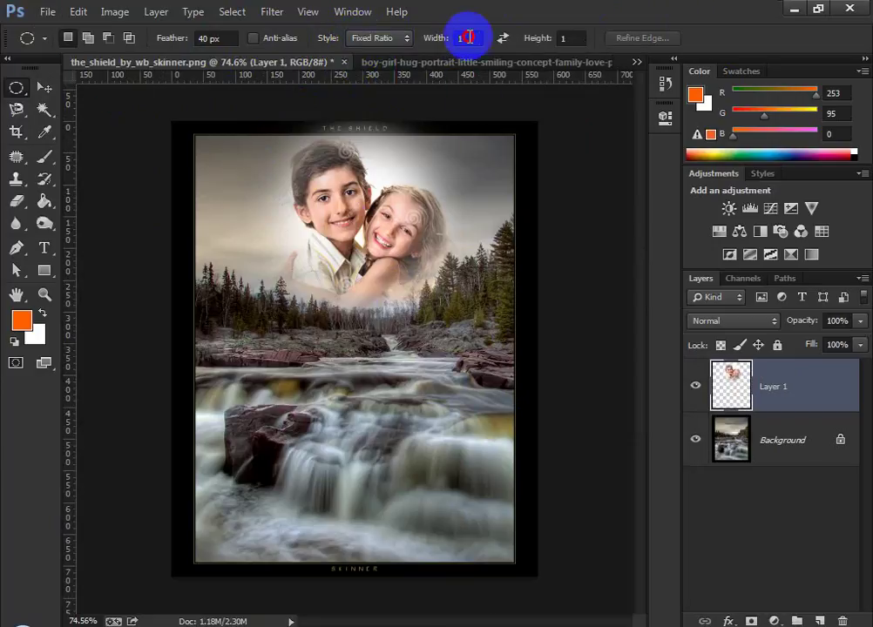
pyautogui.write('5')
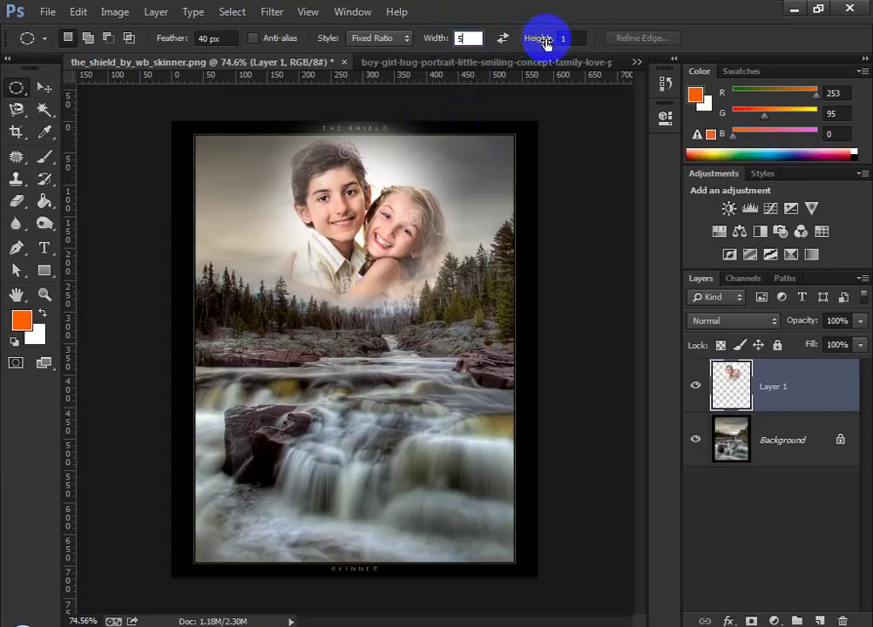
pyautogui.click(545, 38)
pyautogui.write('5')
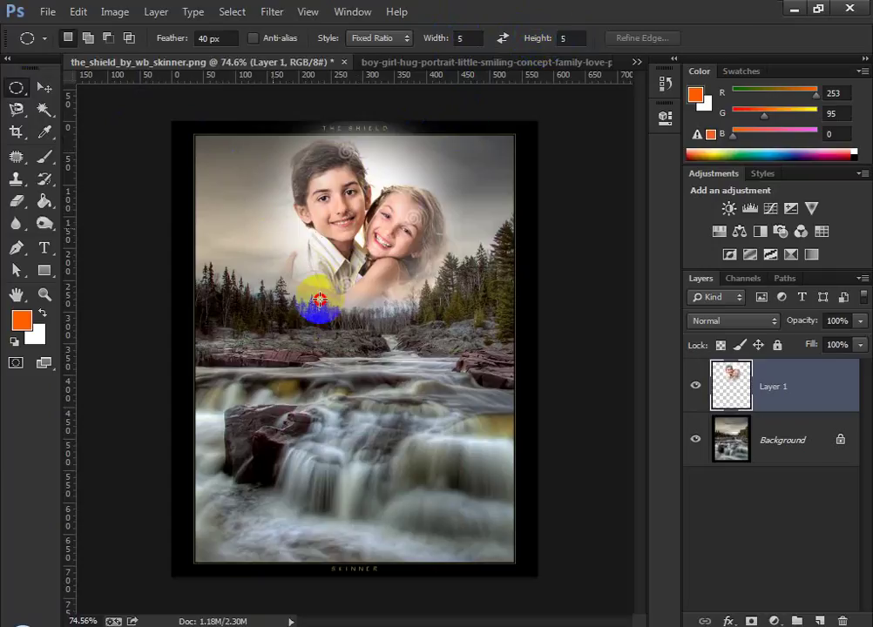
pyautogui.moveTo(320, 300); pyautogui.dragTo(351, 334)
pyautogui.click(434, 255)
pyautogui.moveTo(276, 254); pyautogui.dragTo(303, 287)
pyautogui.click(456, 259)
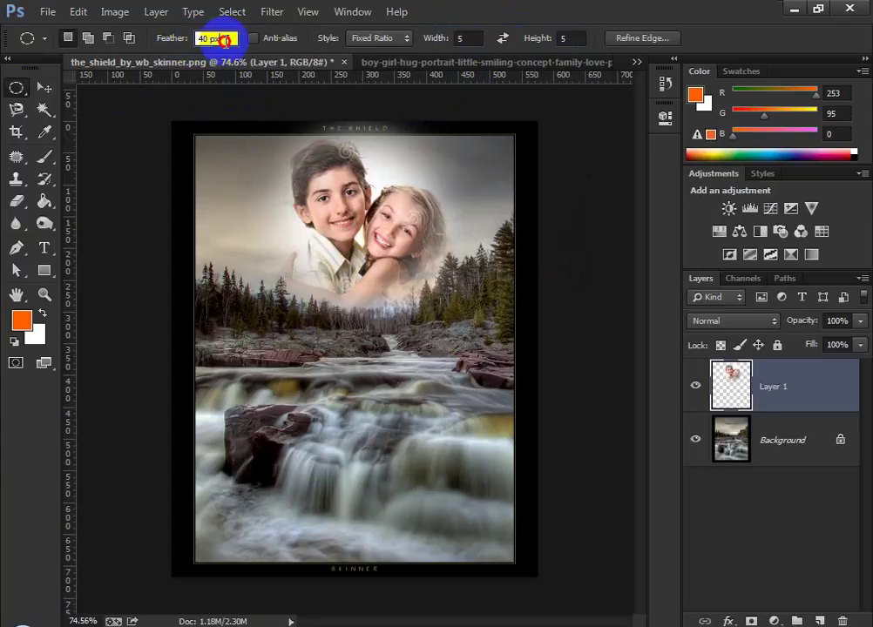
# Set the marquee feather to 0 px, draw hard-edged circular selections below the children at the 5:5 ratio, and deselect
pyautogui.moveTo(225, 41); pyautogui.dragTo(192, 37)
pyautogui.press('Return')
pyautogui.moveTo(307, 303); pyautogui.dragTo(371, 359)
pyautogui.click(352, 311)
pyautogui.moveTo(326, 254); pyautogui.dragTo(475, 483)
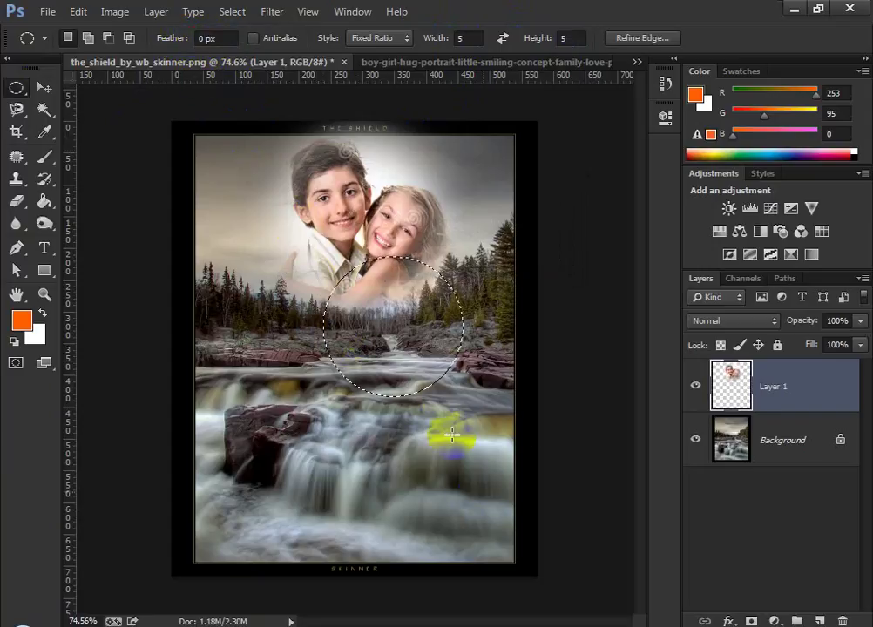
pyautogui.moveTo(296, 217); pyautogui.dragTo(454, 381)
pyautogui.click(427, 321)
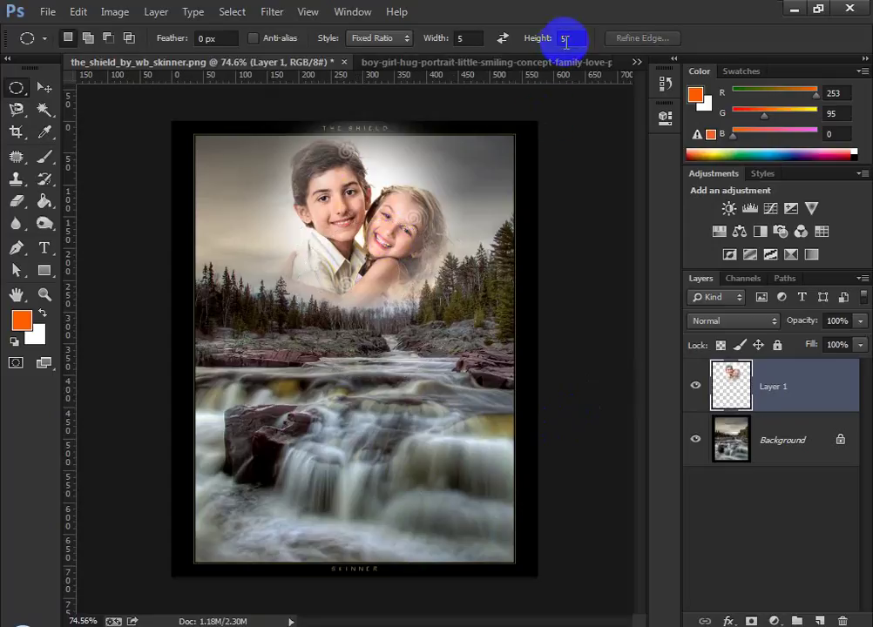
# Change the fixed ratio's height to 10, draw tall elliptical selections over the children and the trees, and deselect
pyautogui.write('10')
pyautogui.click(478, 205)
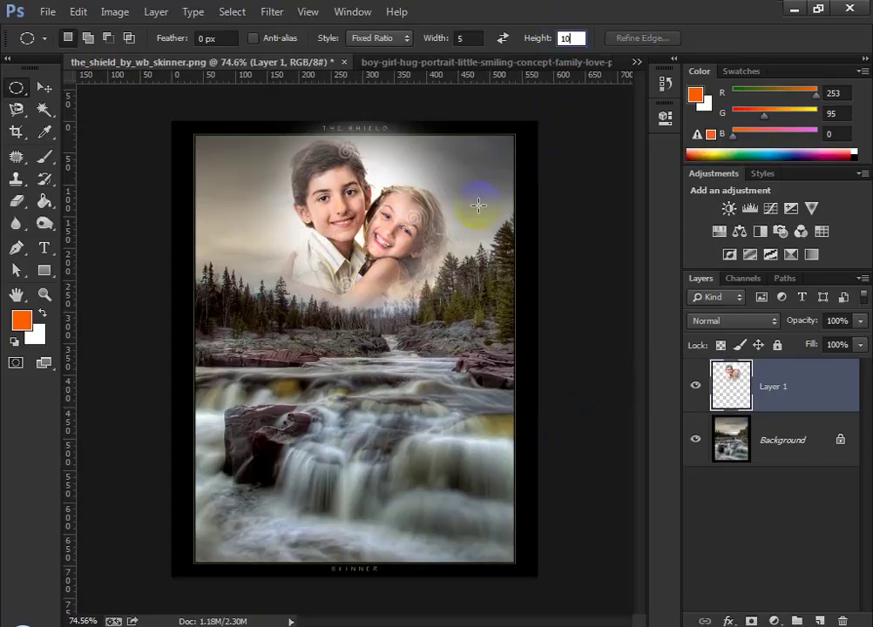
pyautogui.moveTo(346, 251); pyautogui.dragTo(376, 311)
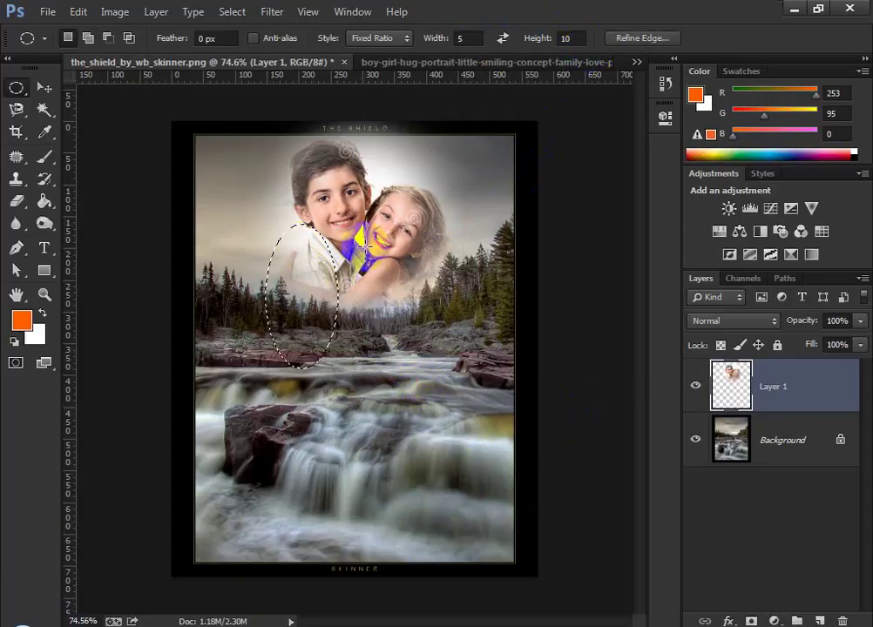
pyautogui.moveTo(322, 189); pyautogui.dragTo(439, 370)
pyautogui.click(503, 321)
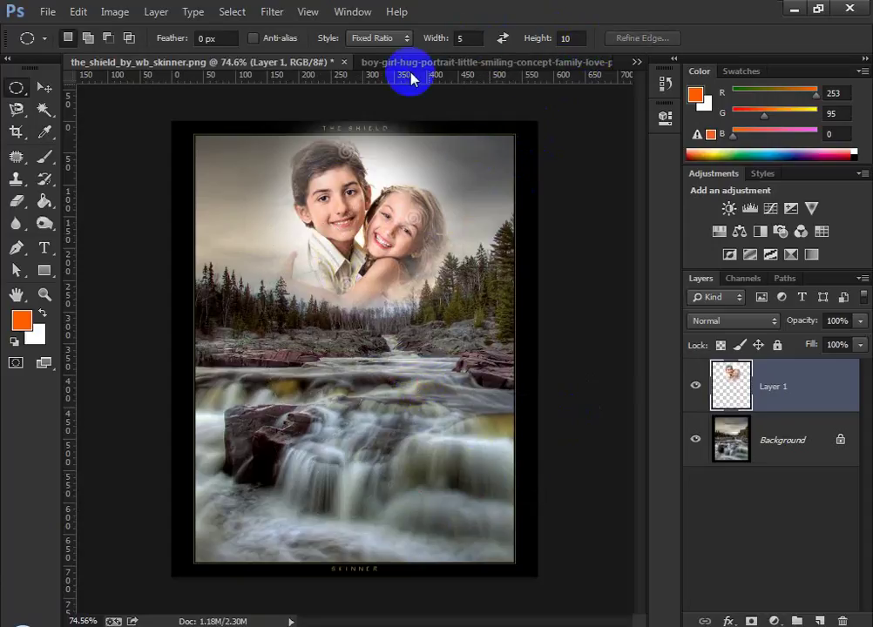
# Switch the marquee style to Fixed Size and place 64 × 64 px circular selections at several spots in the picture
pyautogui.click(380, 40)
pyautogui.click(383, 73)
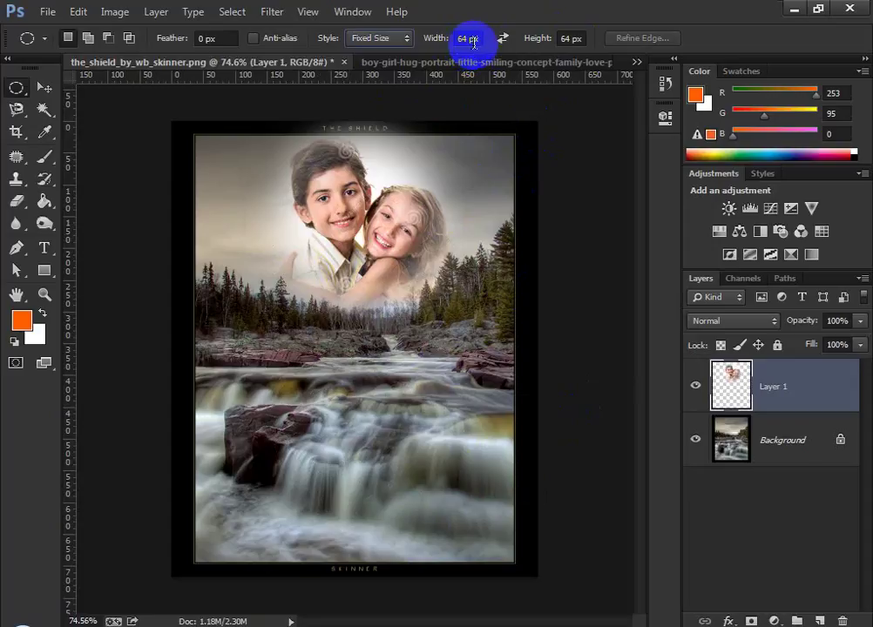
pyautogui.click(347, 296)
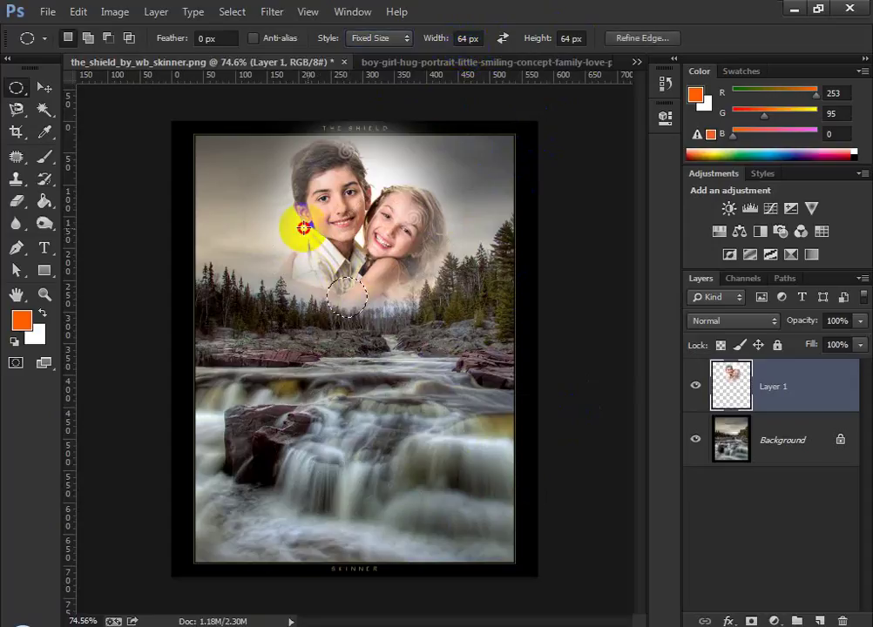
pyautogui.click(242, 189)
pyautogui.click(358, 200)
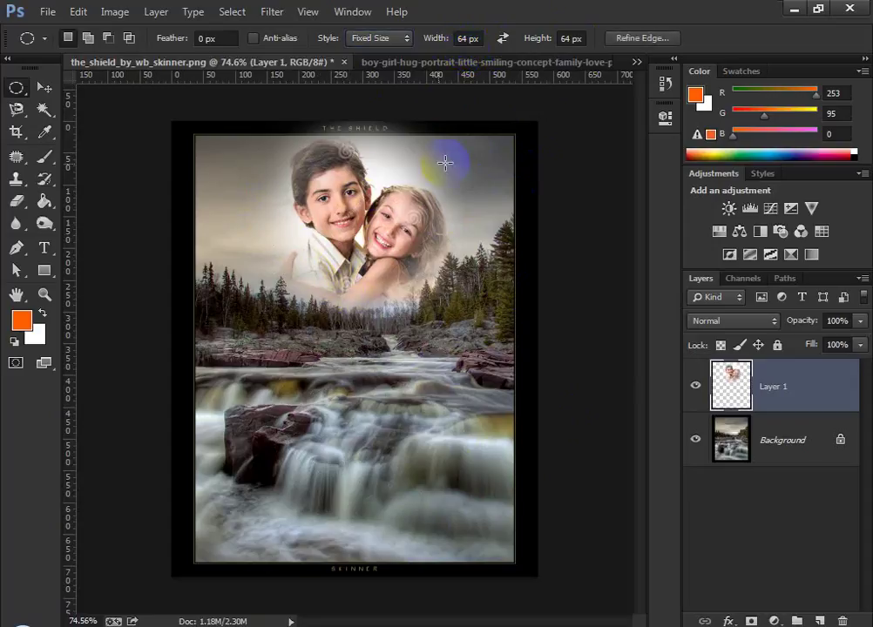
pyautogui.click(468, 214)
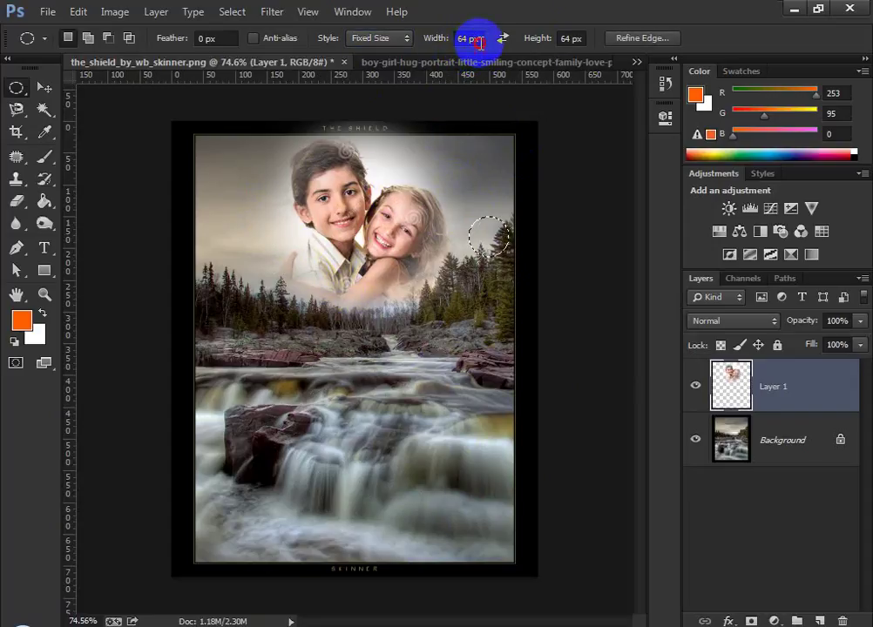
# Set the fixed selection size to 100 px wide and 100 px high, and place the circle beside the boy's face
pyautogui.click(445, 39)
pyautogui.write('1')
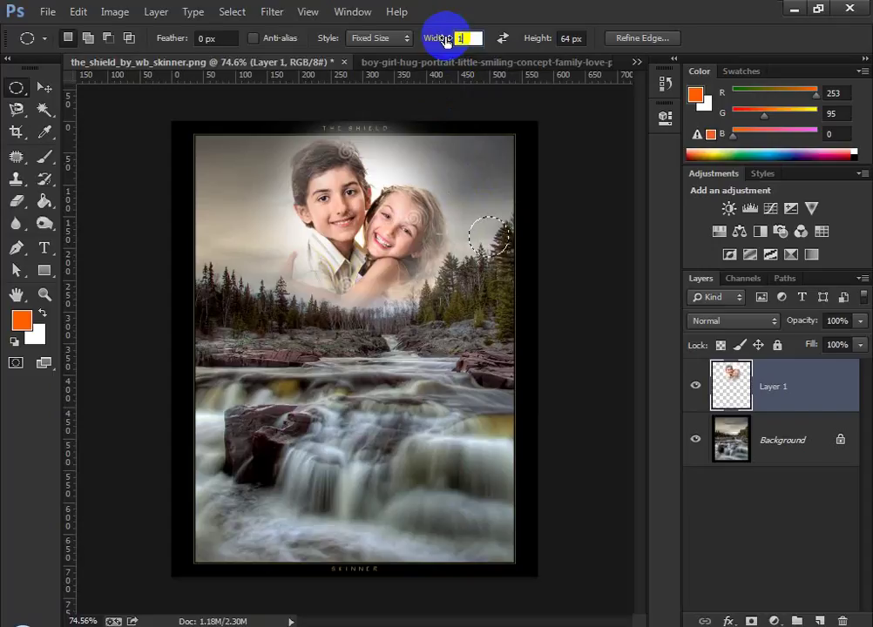
pyautogui.write('0')
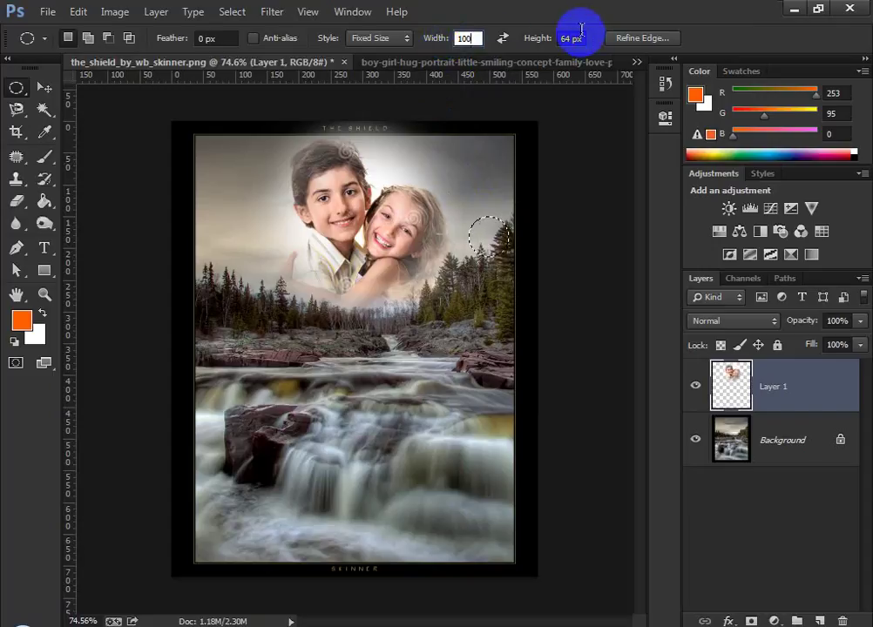
pyautogui.write('0')
pyautogui.click(534, 40)
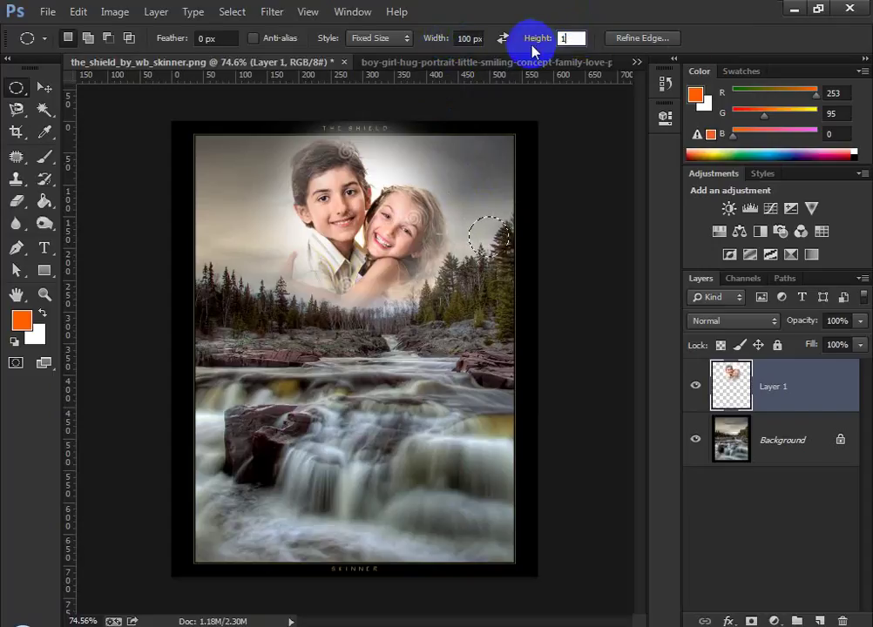
pyautogui.write('00')
pyautogui.click(312, 294)
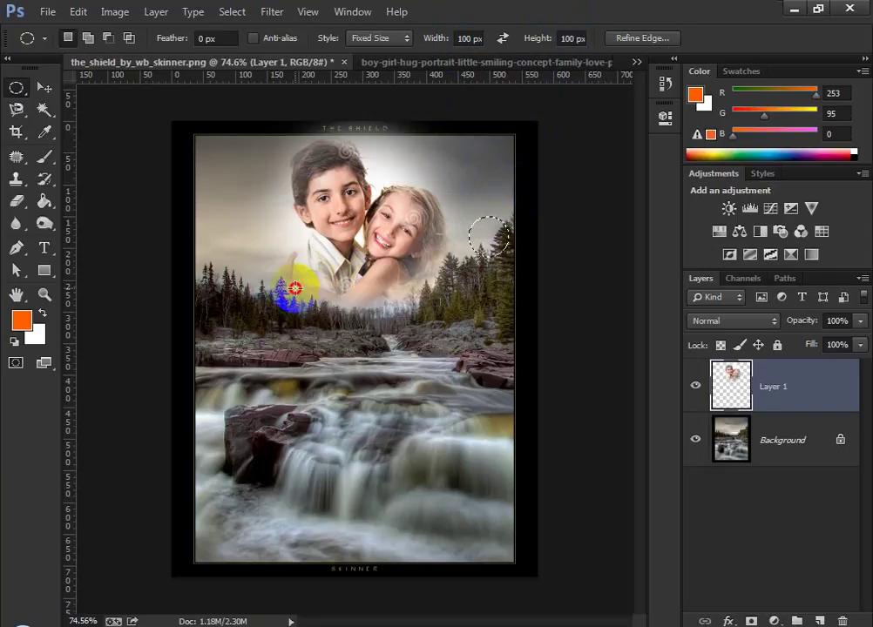
pyautogui.click(288, 228)
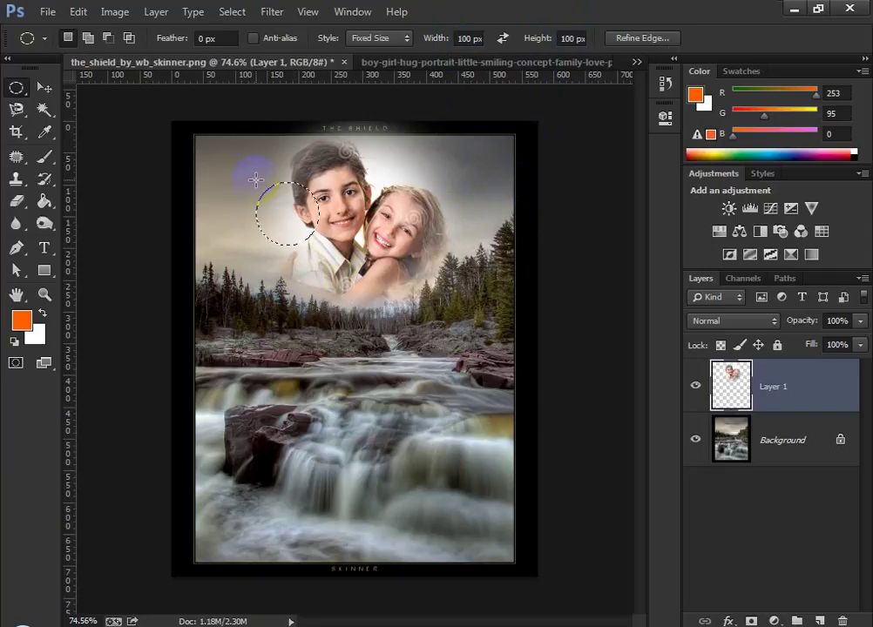
# Return the marquee style to Normal, draw an unconstrained elliptical selection over the landscape, and deselect it
pyautogui.click(381, 38)
pyautogui.click(365, 55)
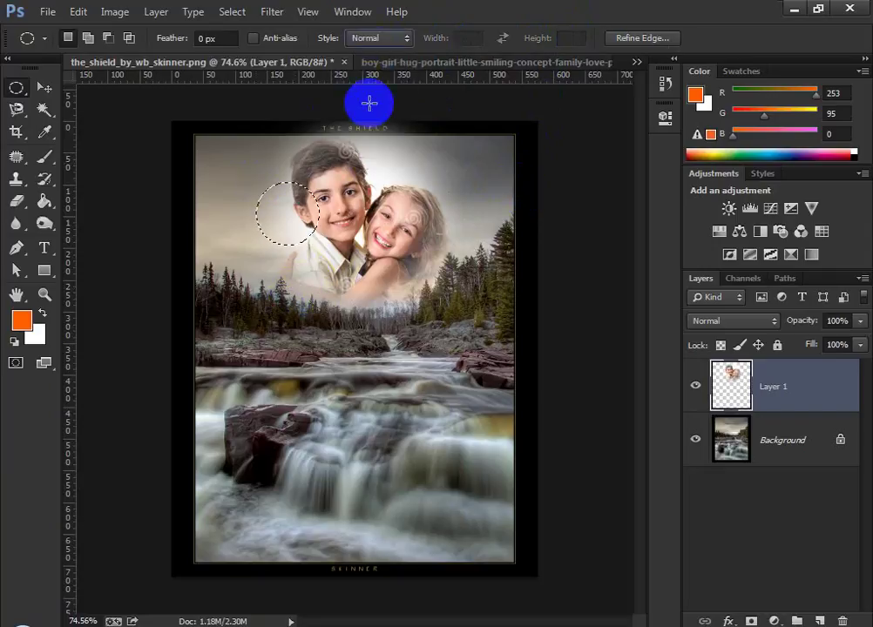
pyautogui.moveTo(324, 178); pyautogui.dragTo(463, 422)
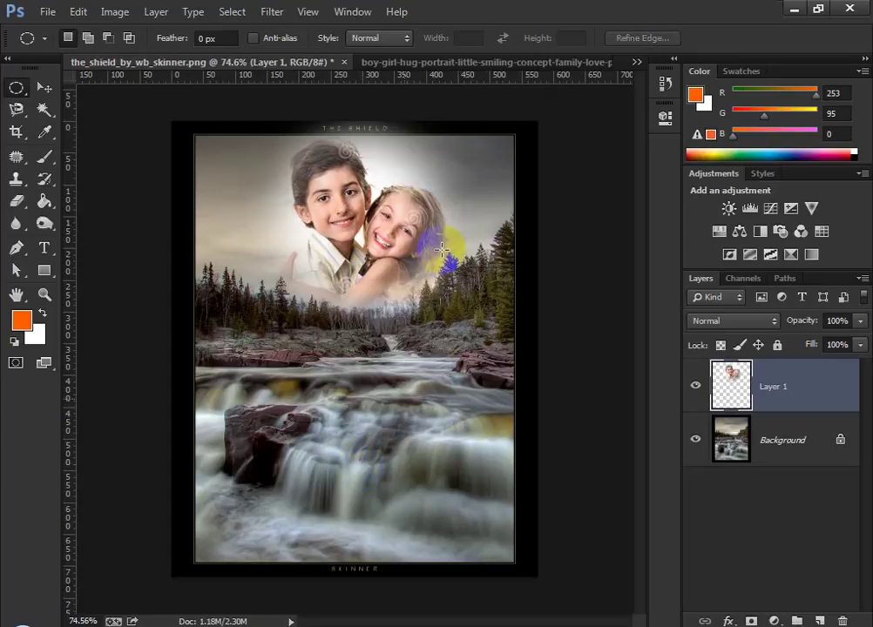
pyautogui.scroll(1, 439, 242)
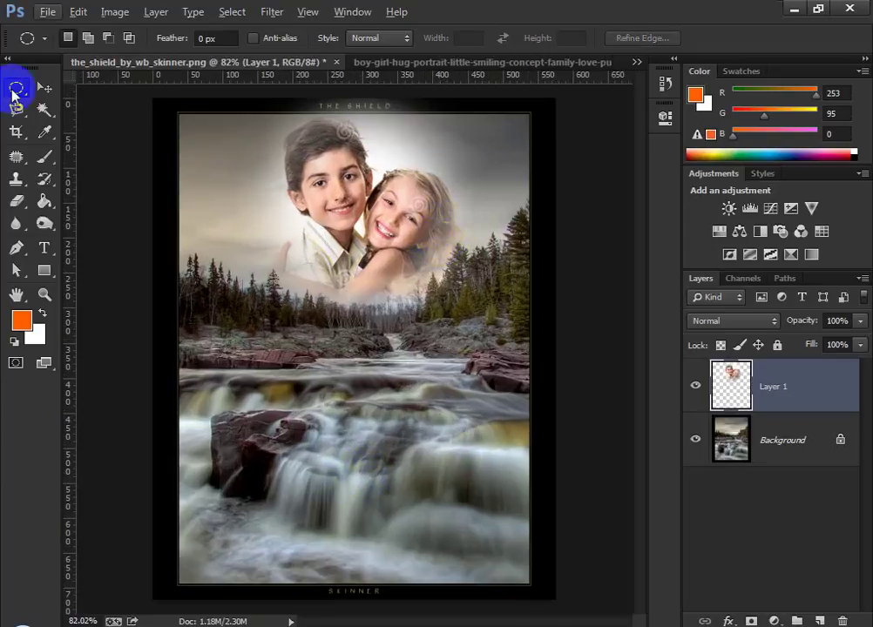
# Switch to the Move tool and close the landscape, children and burger flyer images without saving their changes
pyautogui.click(45, 88)
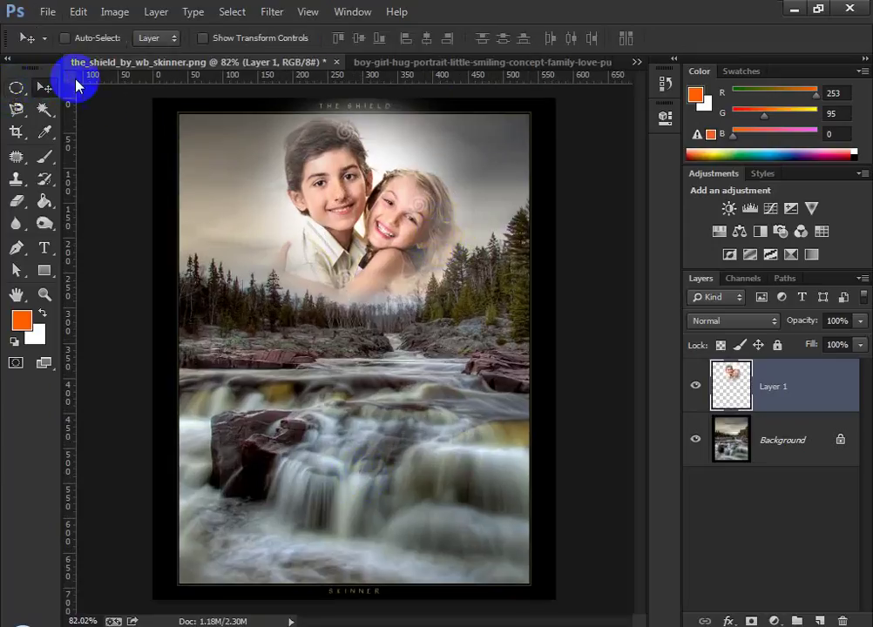
pyautogui.click(336, 63)
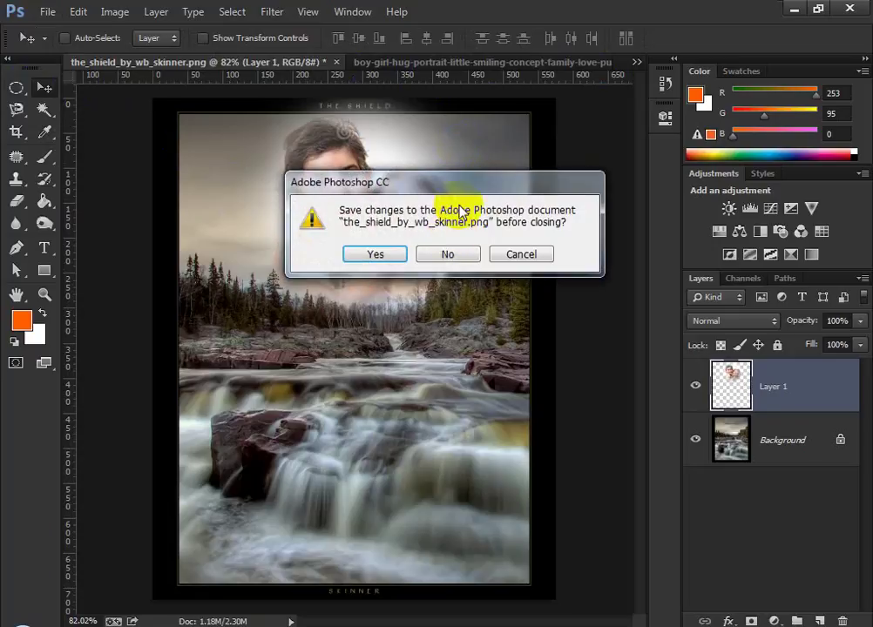
pyautogui.click(448, 262)
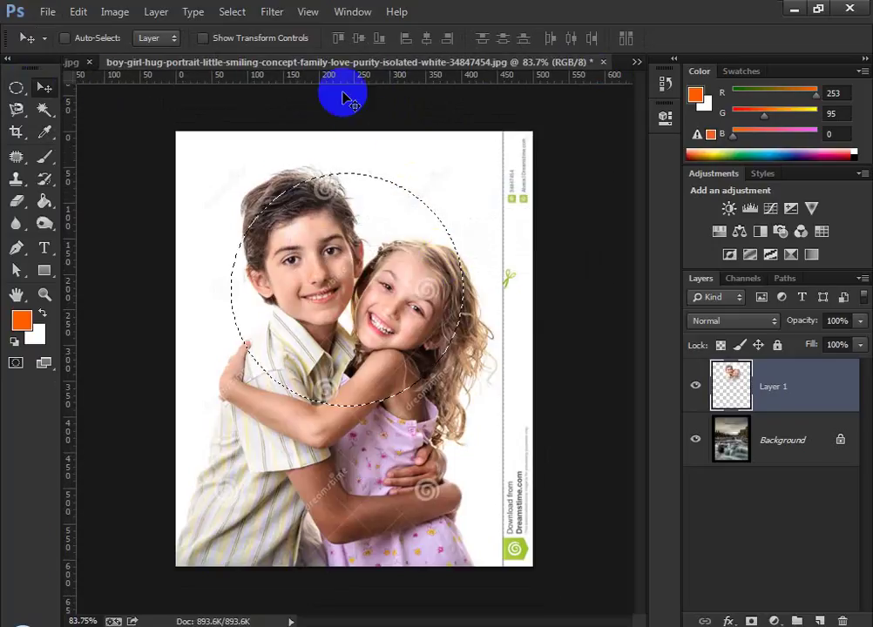
pyautogui.click(603, 63)
pyautogui.click(449, 255)
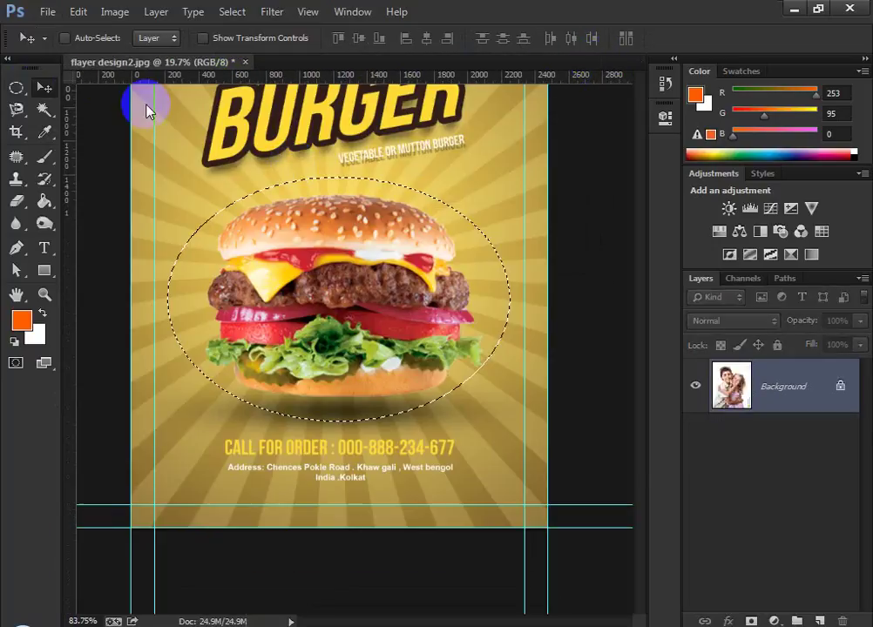
pyautogui.click(245, 62)
pyautogui.click(446, 254)
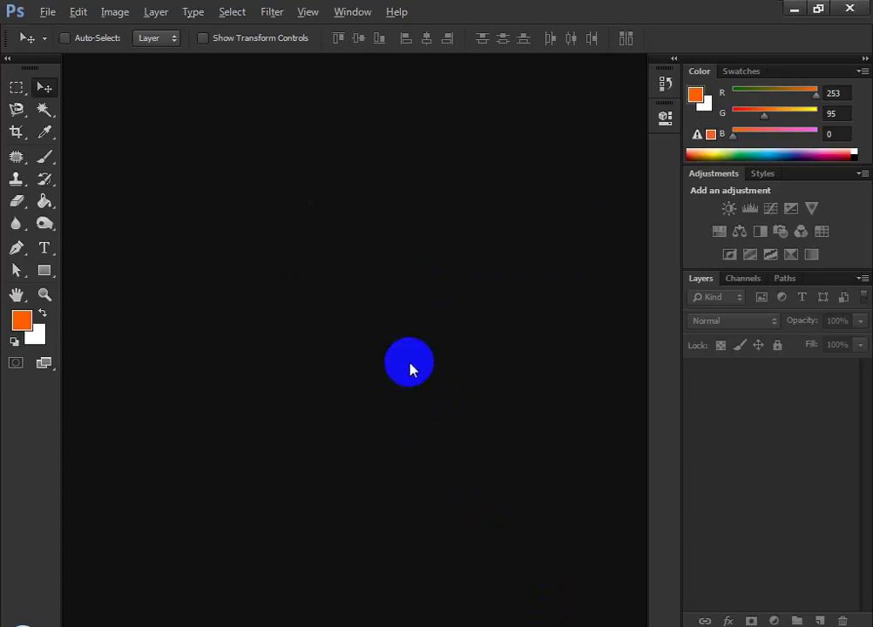
# Open the boy-girl-hug-portrait JPG from the 10-1-17 folder as a new document in Photoshop
pyautogui.click(264, 626)
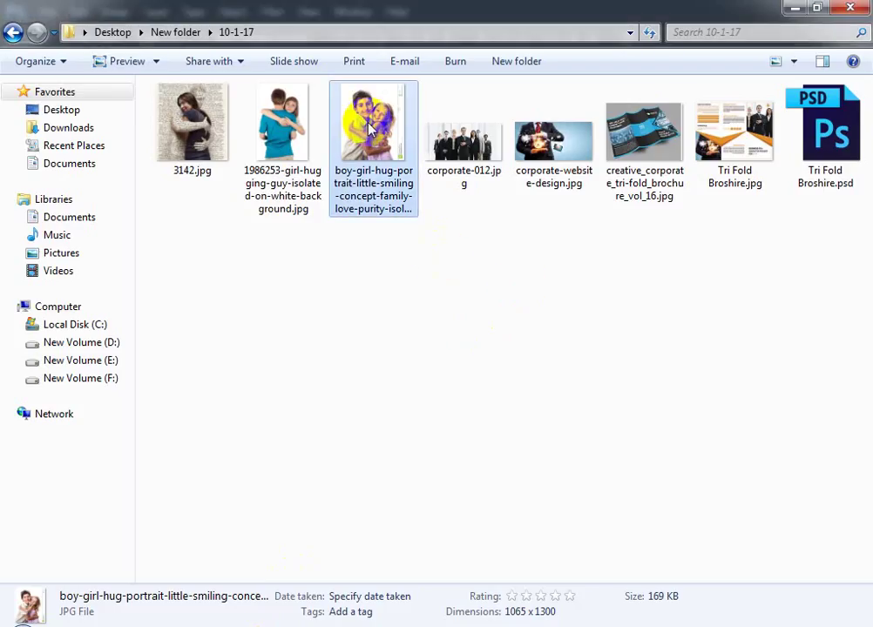
pyautogui.moveTo(370, 129); pyautogui.dragTo(298, 216)
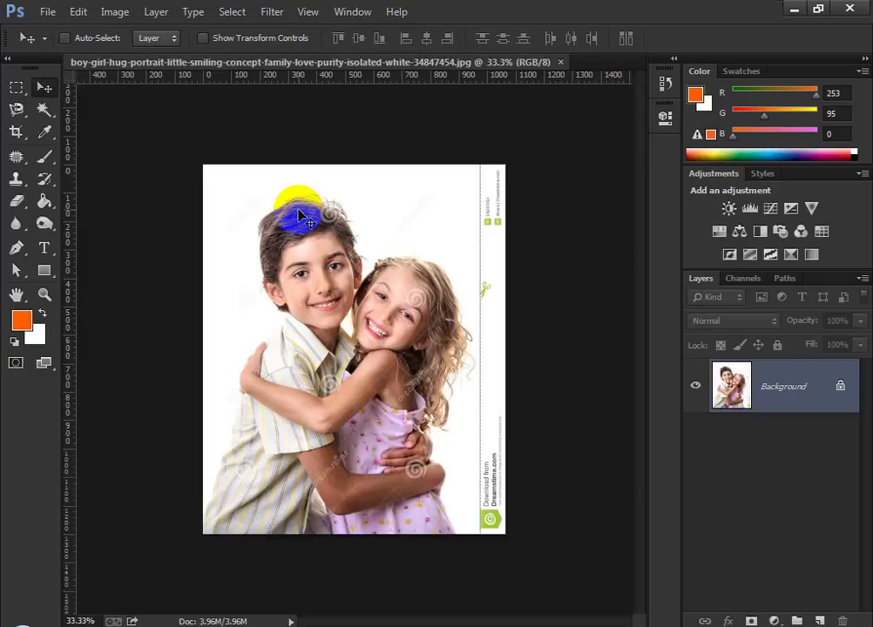
# Switch from the Magnetic Lasso to the standard freehand Lasso Tool
pyautogui.scroll(3, 306, 234)
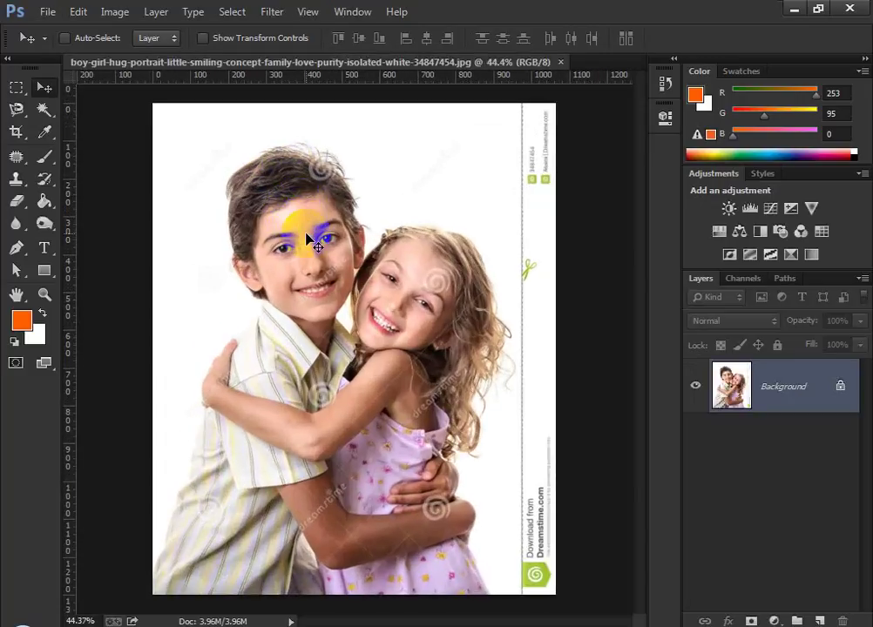
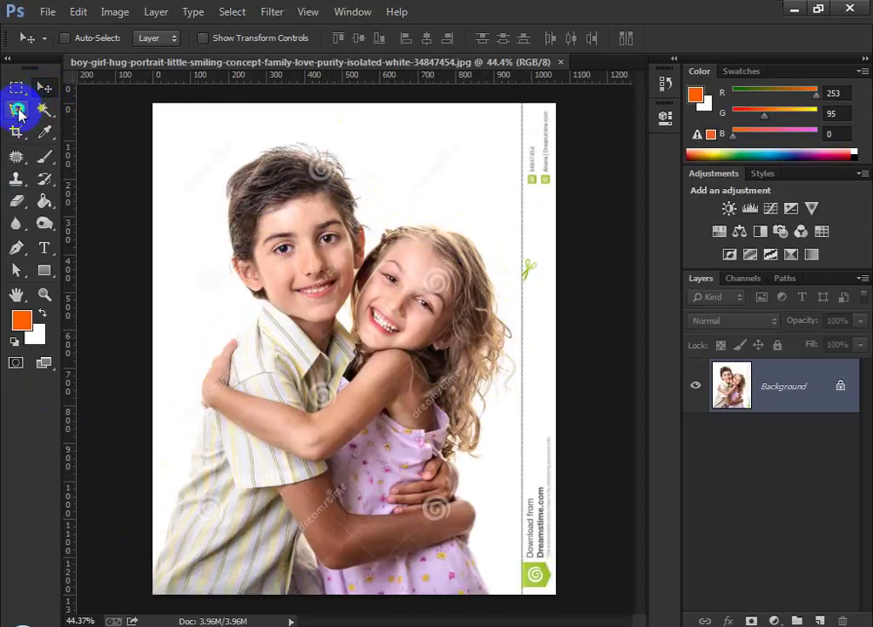
pyautogui.click(18, 113)
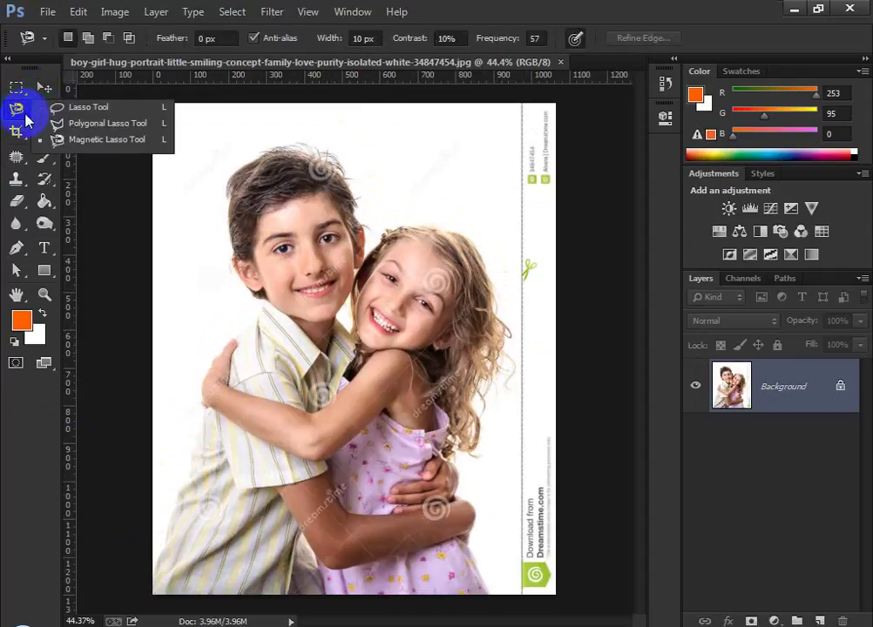
pyautogui.click(85, 109)
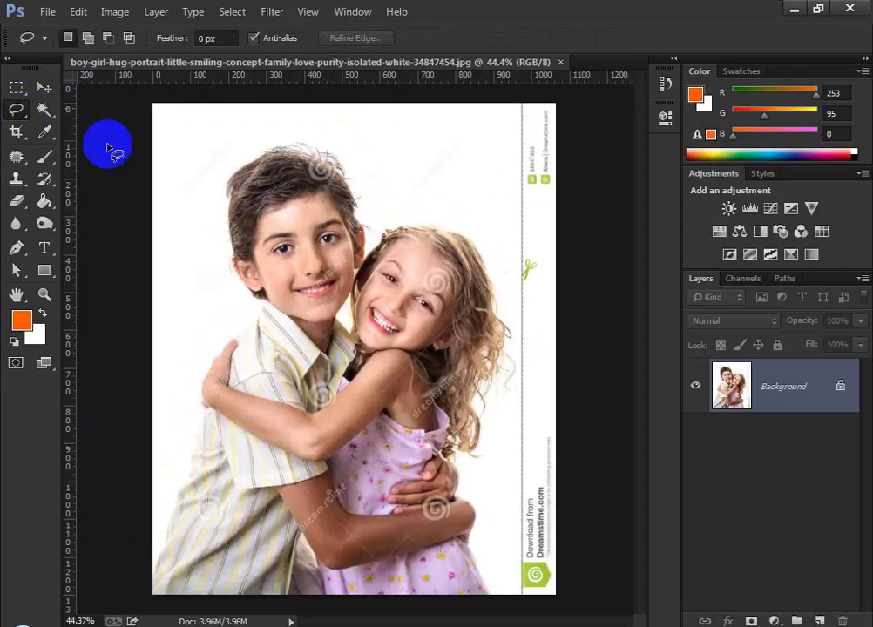
pyautogui.click(17, 109)
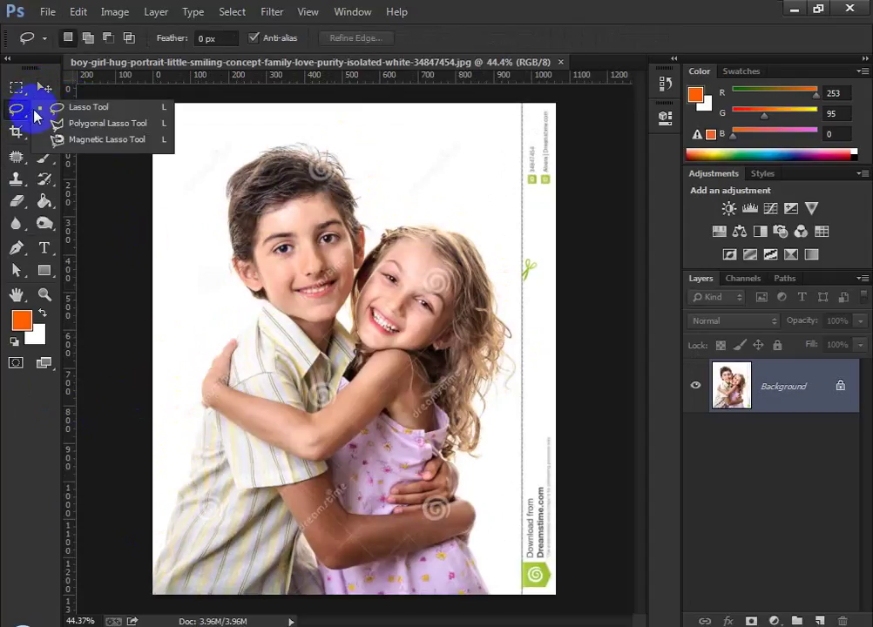
pyautogui.click(89, 109)
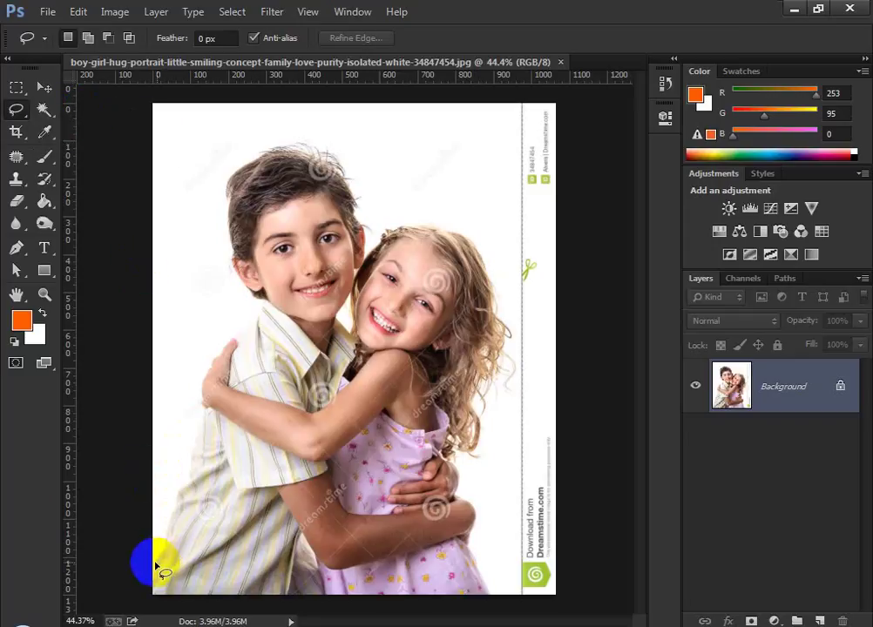
# Trace a freehand lasso selection around the hugging boy and girl, closing it along the photo's lower edge
pyautogui.moveTo(157, 556)
pyautogui.mouseDown()
pyautogui.moveTo(199, 408)
pyautogui.moveTo(253, 311)
pyautogui.moveTo(226, 236)
pyautogui.moveTo(225, 194)
pyautogui.moveTo(250, 165)
pyautogui.moveTo(284, 153)
pyautogui.moveTo(314, 158)
pyautogui.moveTo(356, 207)
pyautogui.mouseUp()
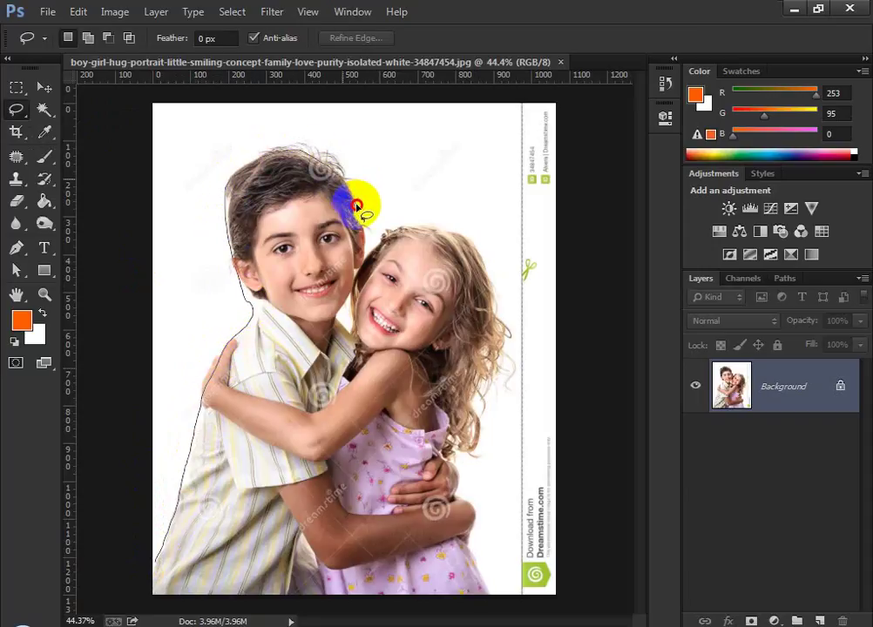
pyautogui.moveTo(389, 245)
pyautogui.mouseDown()
pyautogui.moveTo(436, 232)
pyautogui.moveTo(475, 258)
pyautogui.moveTo(490, 287)
pyautogui.moveTo(499, 337)
pyautogui.moveTo(469, 426)
pyautogui.mouseUp()
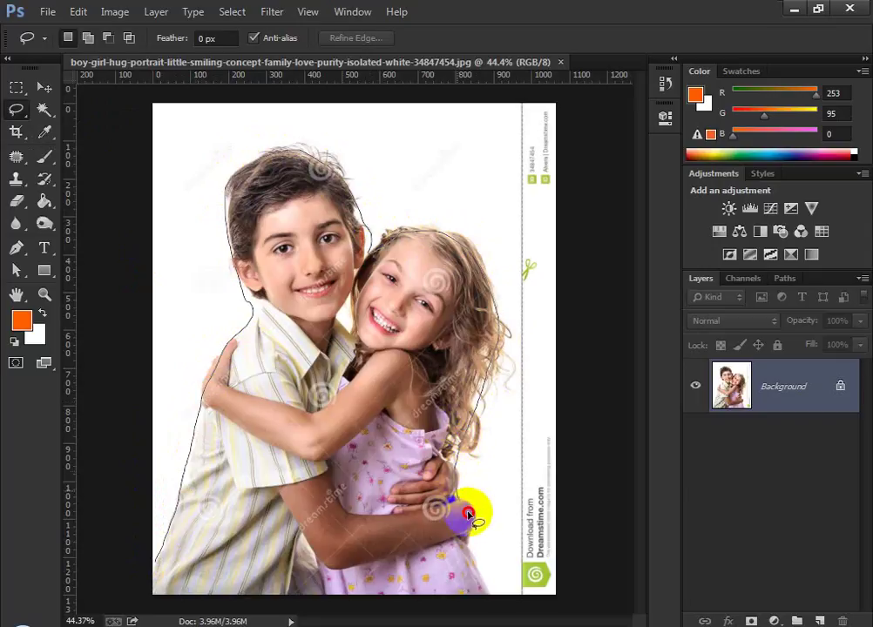
pyautogui.moveTo(469, 514)
pyautogui.mouseDown()
pyautogui.moveTo(474, 571)
pyautogui.moveTo(437, 608)
pyautogui.moveTo(230, 610)
pyautogui.moveTo(155, 594)
pyautogui.mouseUp()
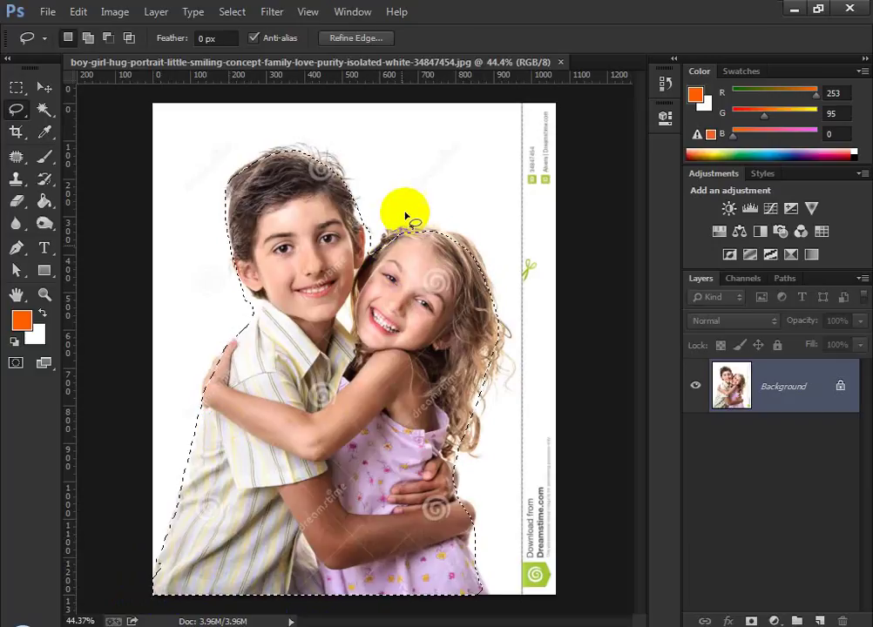
# Clear the selection and try freehand lasso outlines along the girl's hair
pyautogui.moveTo(384, 239)
pyautogui.mouseDown()
pyautogui.moveTo(413, 166)
pyautogui.moveTo(414, 177)
pyautogui.moveTo(446, 167)
pyautogui.moveTo(425, 212)
pyautogui.moveTo(402, 231)
pyautogui.mouseUp()
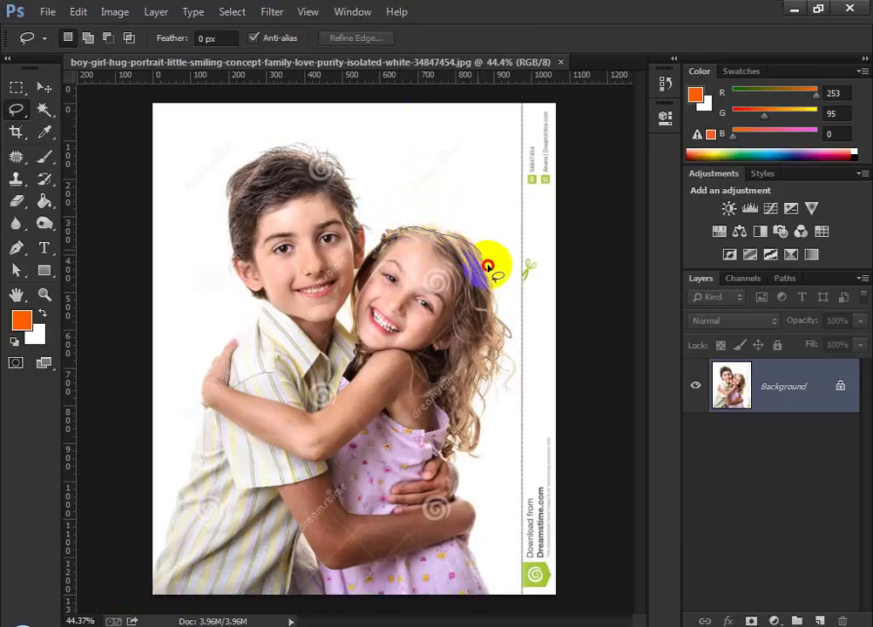
pyautogui.moveTo(488, 266); pyautogui.dragTo(494, 303)
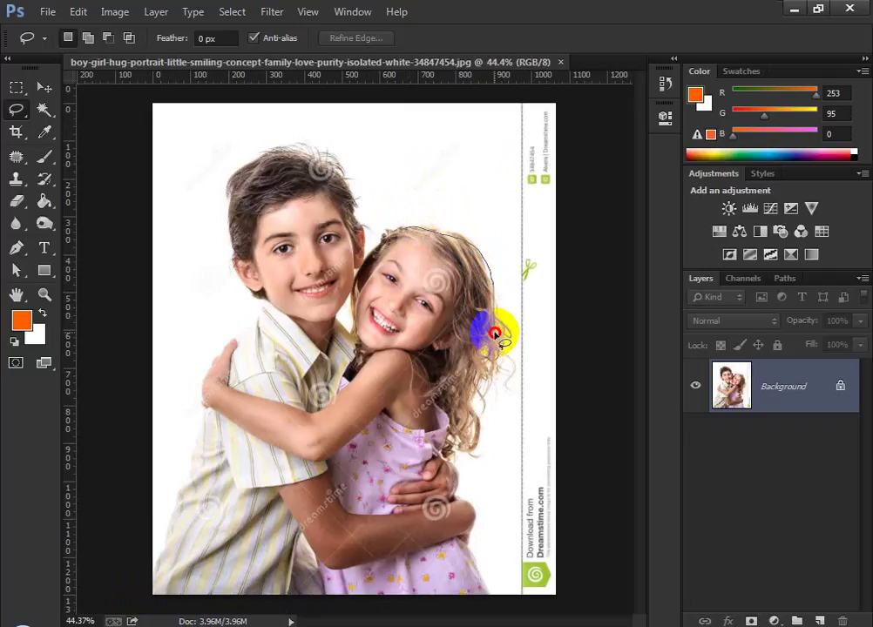
pyautogui.moveTo(494, 335); pyautogui.dragTo(442, 288)
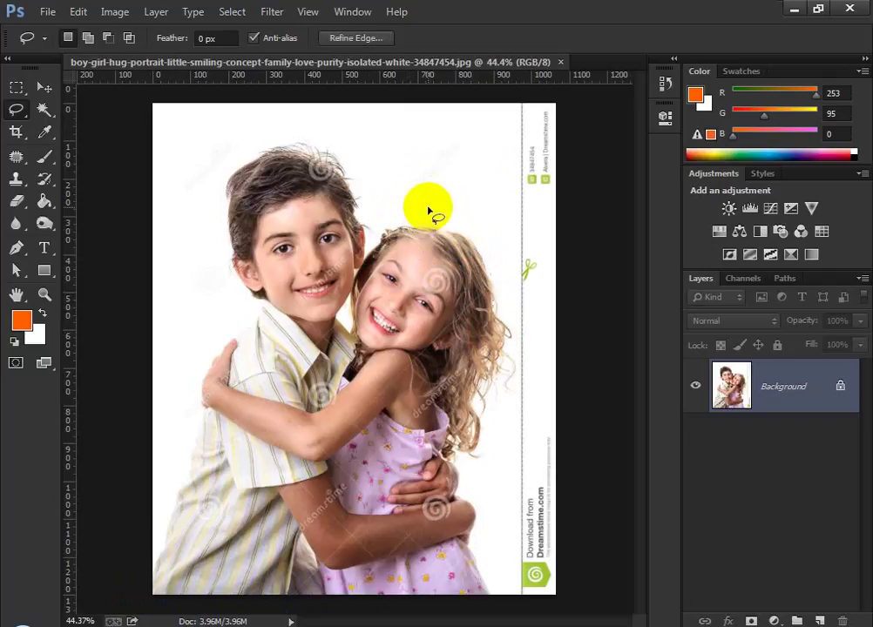
pyautogui.moveTo(433, 230)
pyautogui.mouseDown()
pyautogui.moveTo(472, 250)
pyautogui.moveTo(485, 275)
pyautogui.mouseUp()
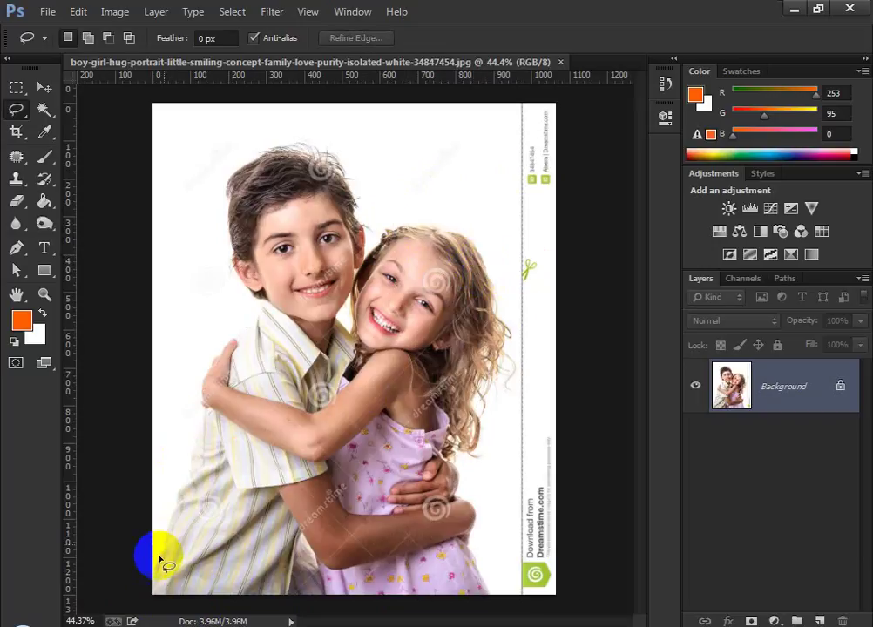
# Outline both children again with the Lasso, from the boy's shirt over both heads and down the girl's dress
pyautogui.moveTo(157, 557); pyautogui.dragTo(227, 339)
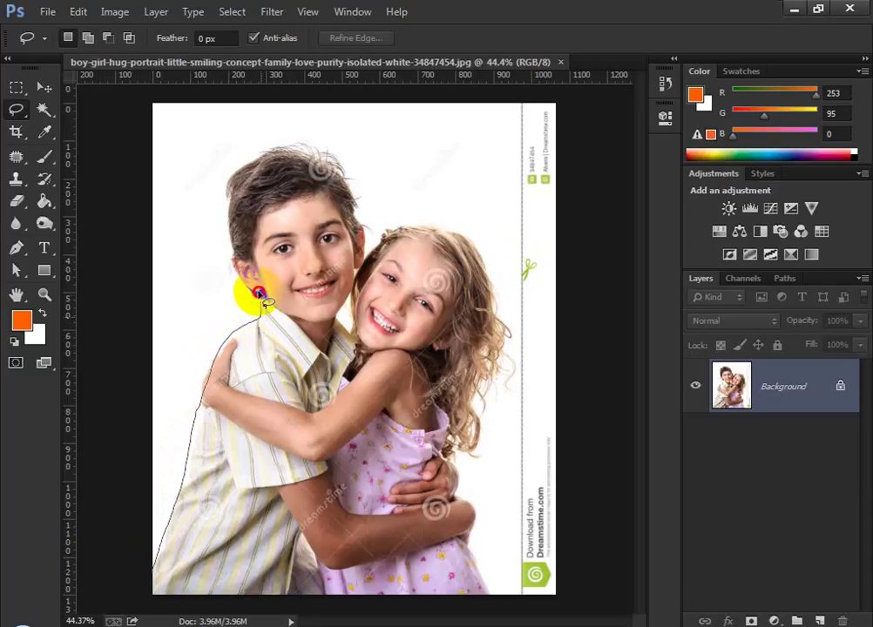
pyautogui.moveTo(258, 294)
pyautogui.mouseDown()
pyautogui.moveTo(227, 241)
pyautogui.moveTo(231, 184)
pyautogui.moveTo(251, 163)
pyautogui.moveTo(303, 153)
pyautogui.moveTo(329, 169)
pyautogui.moveTo(353, 211)
pyautogui.mouseUp()
pyautogui.moveTo(369, 254)
pyautogui.mouseDown()
pyautogui.moveTo(404, 222)
pyautogui.moveTo(476, 246)
pyautogui.moveTo(496, 339)
pyautogui.moveTo(466, 429)
pyautogui.mouseUp()
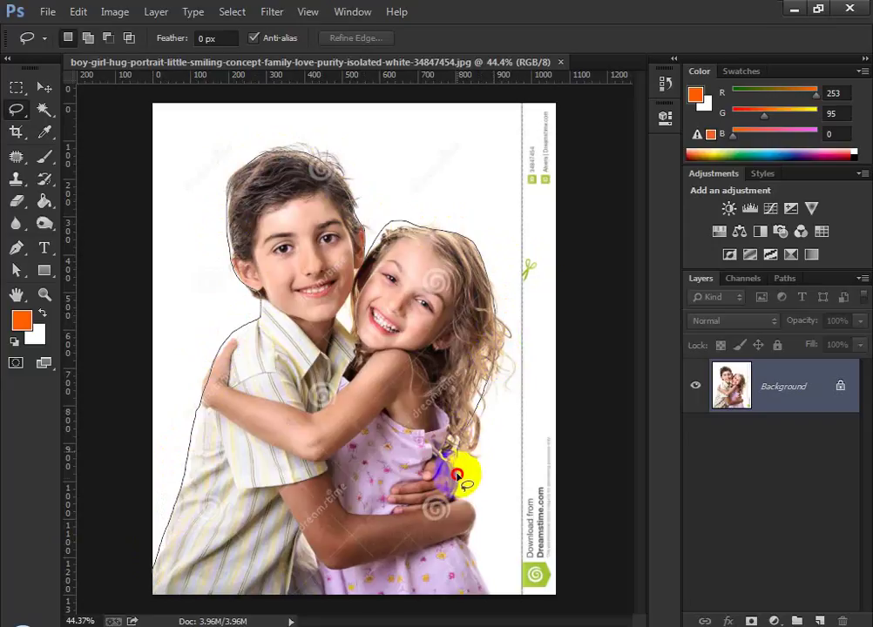
pyautogui.moveTo(470, 528)
pyautogui.mouseDown()
pyautogui.moveTo(467, 565)
pyautogui.moveTo(481, 607)
pyautogui.mouseUp()
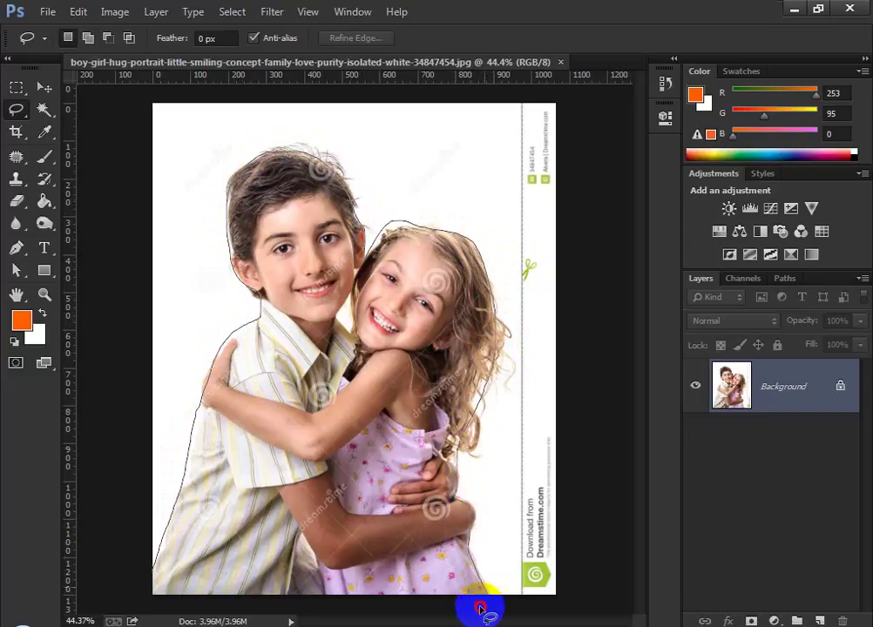
pyautogui.moveTo(123, 596); pyautogui.dragTo(121, 589)
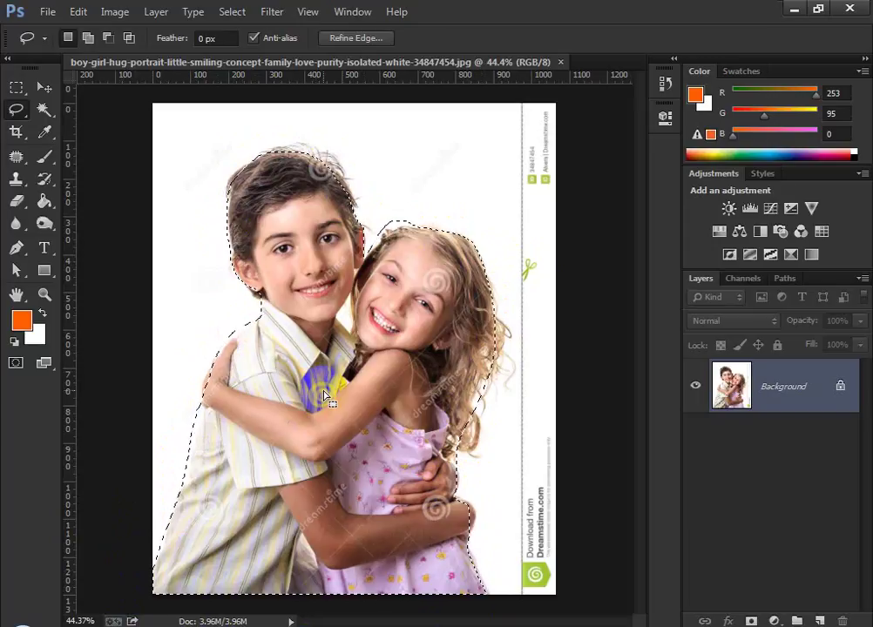
pyautogui.click(139, 577)
pyautogui.moveTo(139, 577)
pyautogui.mouseDown()
pyautogui.moveTo(214, 351)
pyautogui.moveTo(254, 296)
pyautogui.moveTo(232, 237)
pyautogui.moveTo(254, 154)
pyautogui.moveTo(315, 149)
pyautogui.moveTo(350, 196)
pyautogui.moveTo(367, 248)
pyautogui.moveTo(426, 224)
pyautogui.moveTo(460, 240)
pyautogui.mouseUp()
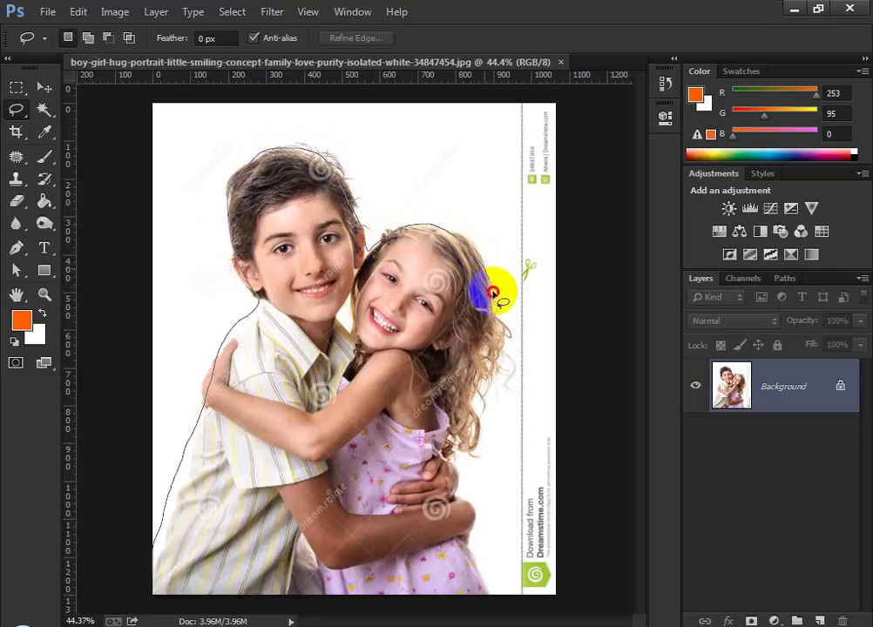
pyautogui.moveTo(499, 302); pyautogui.dragTo(490, 312)
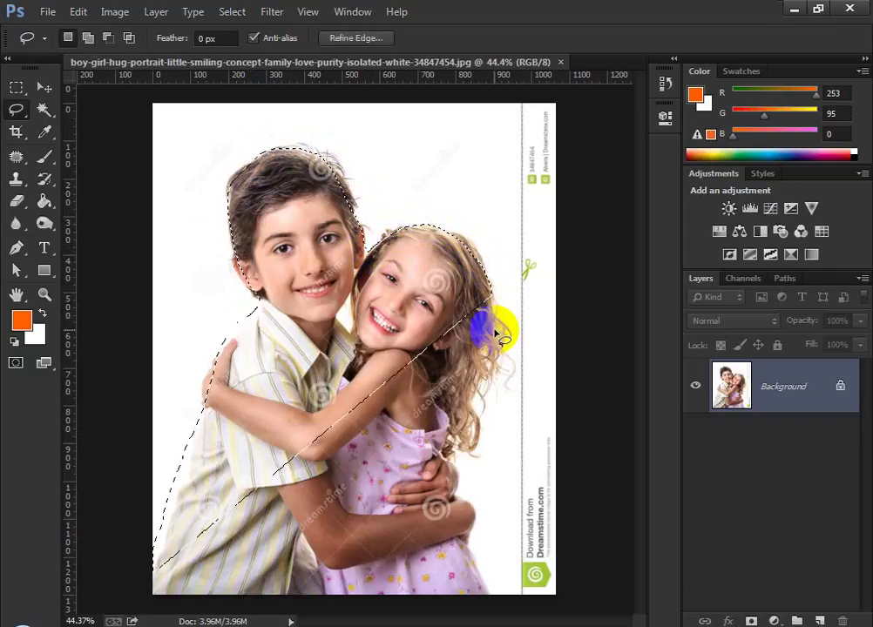
pyautogui.click(438, 400)
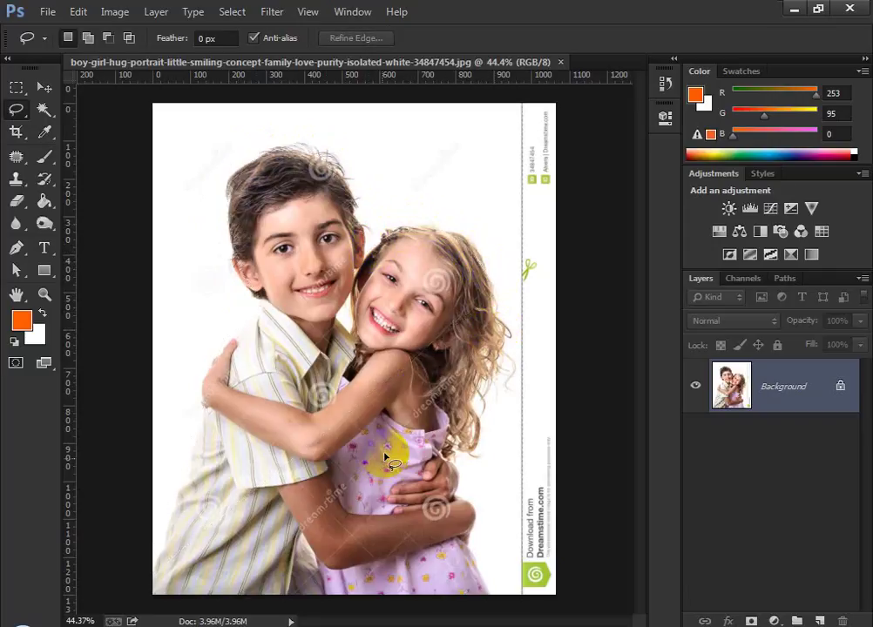
# Draw a rough freehand lasso selection around both children, closing it outside the photo's lower-left corner
pyautogui.scroll(1, 429, 356)
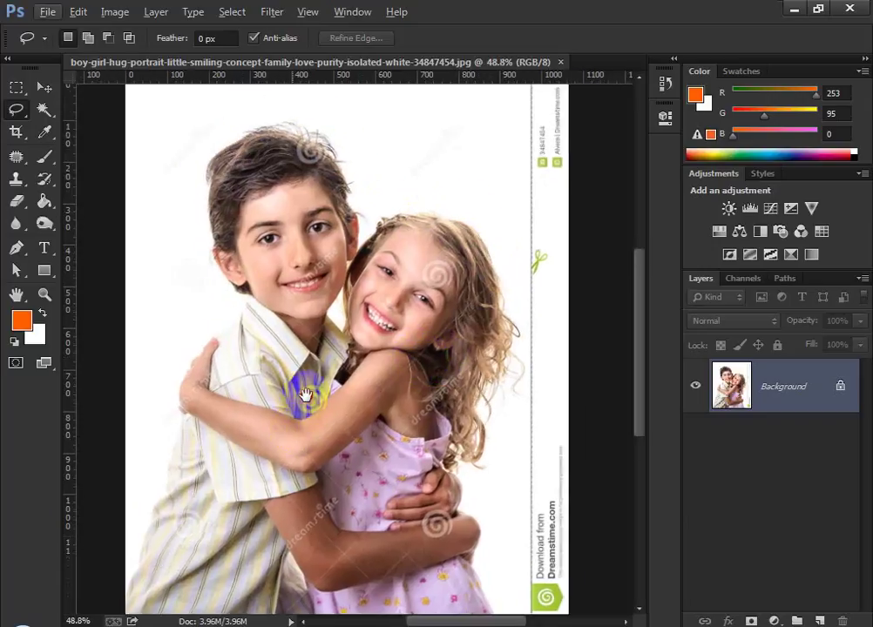
pyautogui.moveTo(304, 394); pyautogui.dragTo(318, 360)
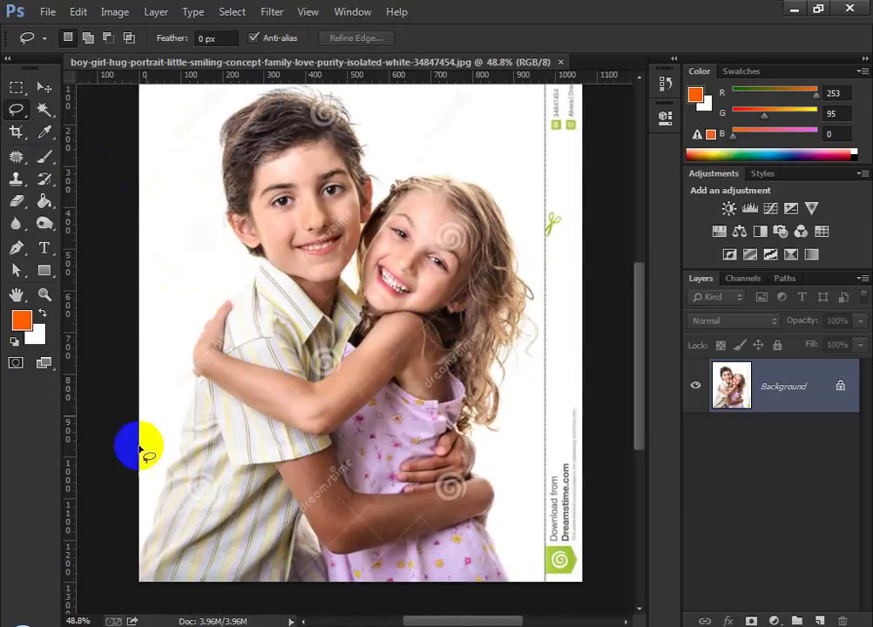
pyautogui.moveTo(140, 448)
pyautogui.mouseDown()
pyautogui.moveTo(137, 516)
pyautogui.moveTo(161, 493)
pyautogui.moveTo(189, 411)
pyautogui.moveTo(192, 353)
pyautogui.moveTo(241, 277)
pyautogui.moveTo(240, 148)
pyautogui.moveTo(275, 97)
pyautogui.moveTo(353, 127)
pyautogui.moveTo(378, 176)
pyautogui.moveTo(421, 167)
pyautogui.moveTo(444, 174)
pyautogui.moveTo(490, 223)
pyautogui.moveTo(507, 300)
pyautogui.moveTo(479, 423)
pyautogui.moveTo(494, 553)
pyautogui.moveTo(283, 608)
pyautogui.mouseUp()
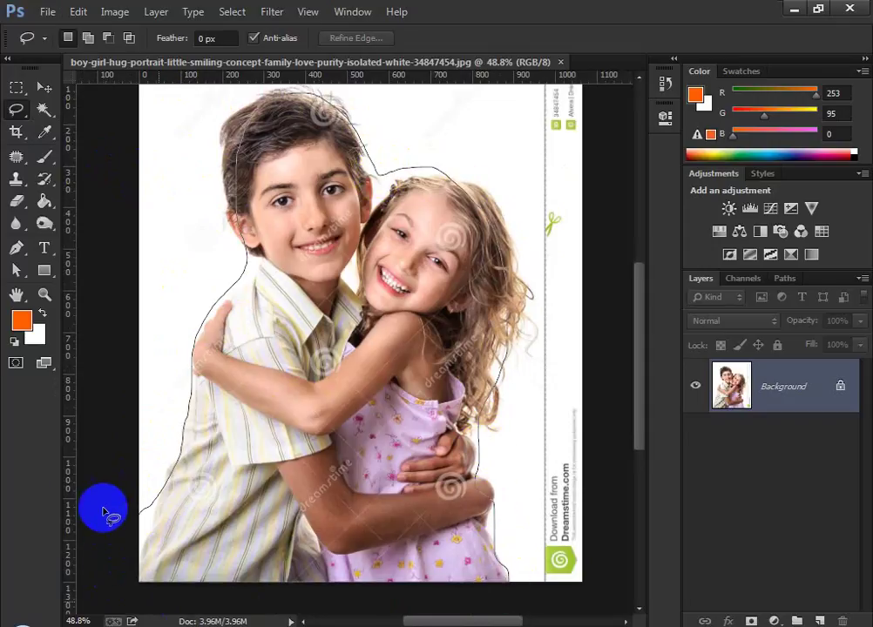
pyautogui.moveTo(103, 512); pyautogui.dragTo(103, 512)
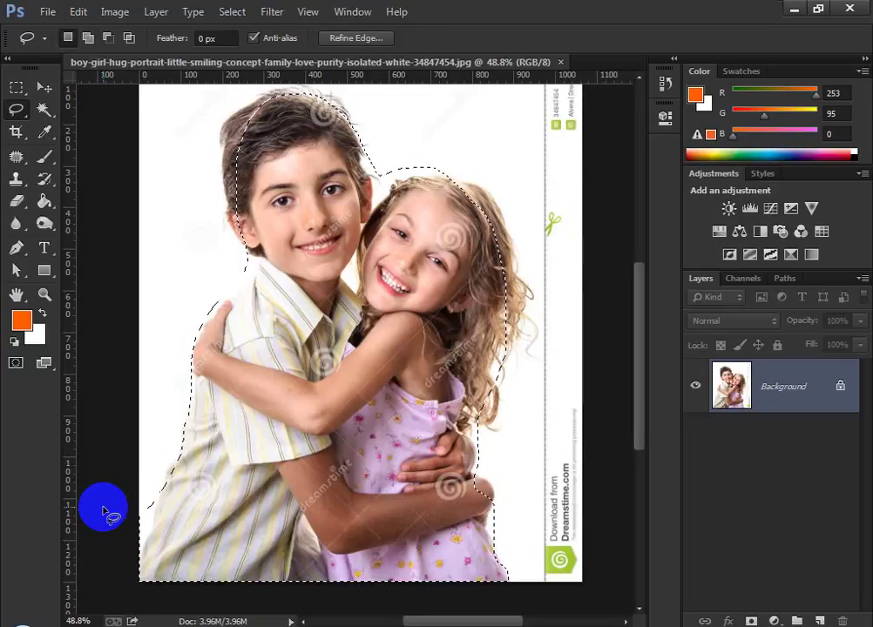
# Copy the selected children and paste them into a new landscape document created from a preset with a white background
pyautogui.scroll(1, 318, 513)
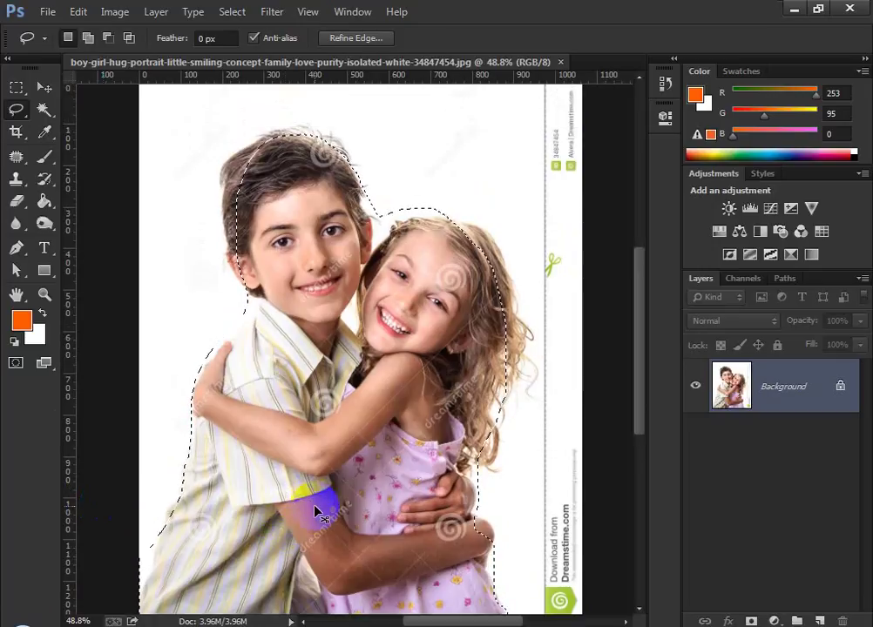
pyautogui.click(46, 11)
pyautogui.click(70, 34)
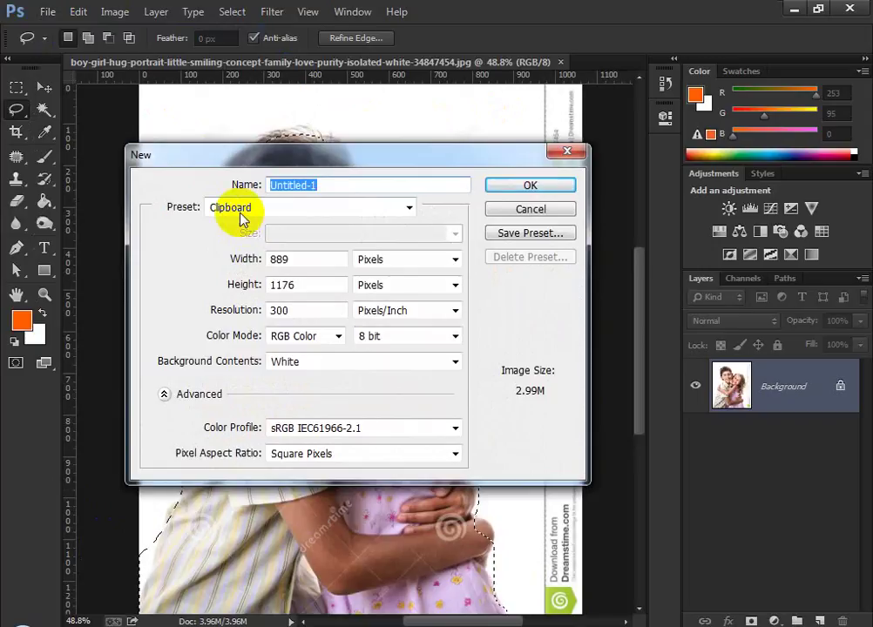
pyautogui.click(241, 211)
pyautogui.click(232, 262)
pyautogui.click(527, 187)
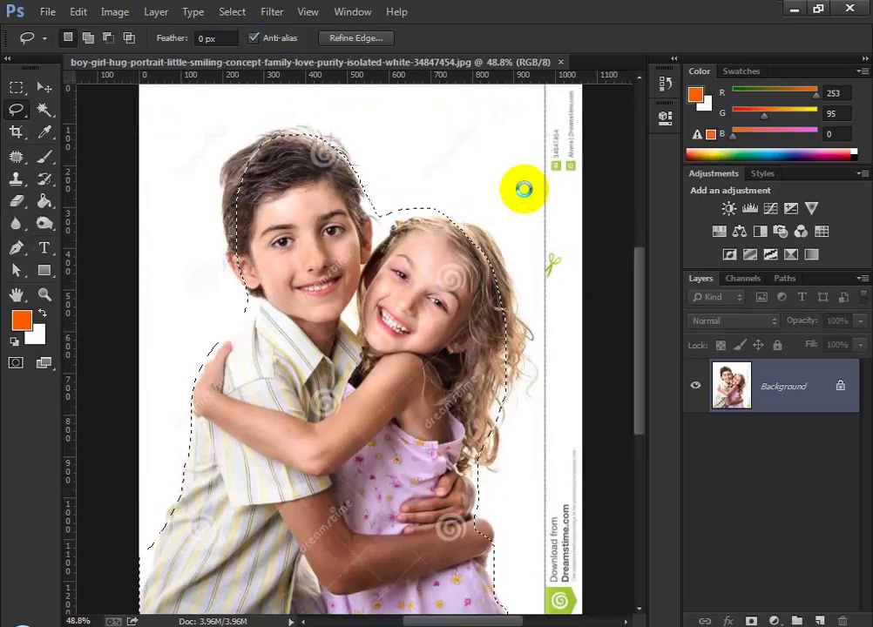
pyautogui.hotkey('ctrl', 'v')
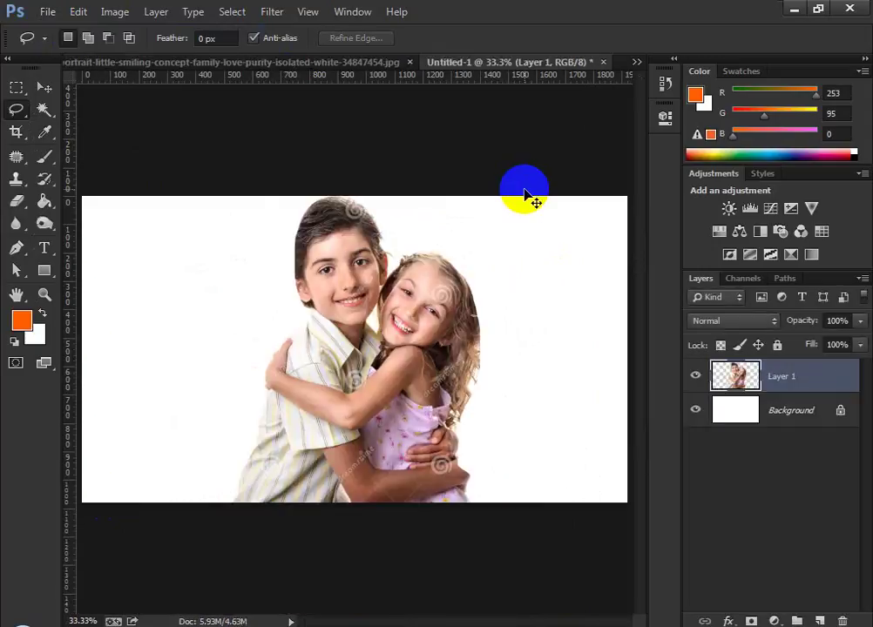
# Scale the pasted children to about 72% and place them in the canvas's lower-left corner
pyautogui.hotkey('ctrl', 't')
pyautogui.moveTo(475, 198); pyautogui.dragTo(425, 279)
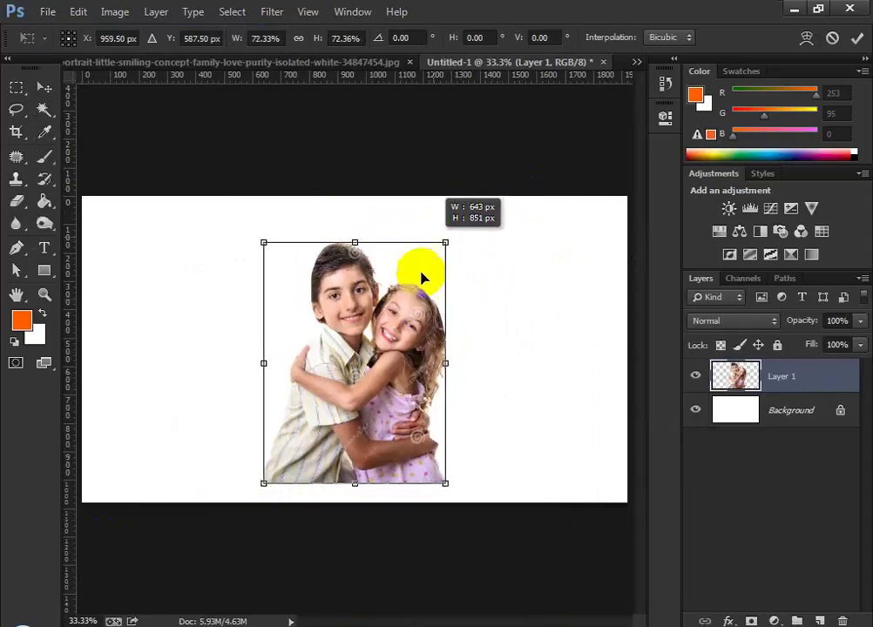
pyautogui.moveTo(340, 314); pyautogui.dragTo(223, 320)
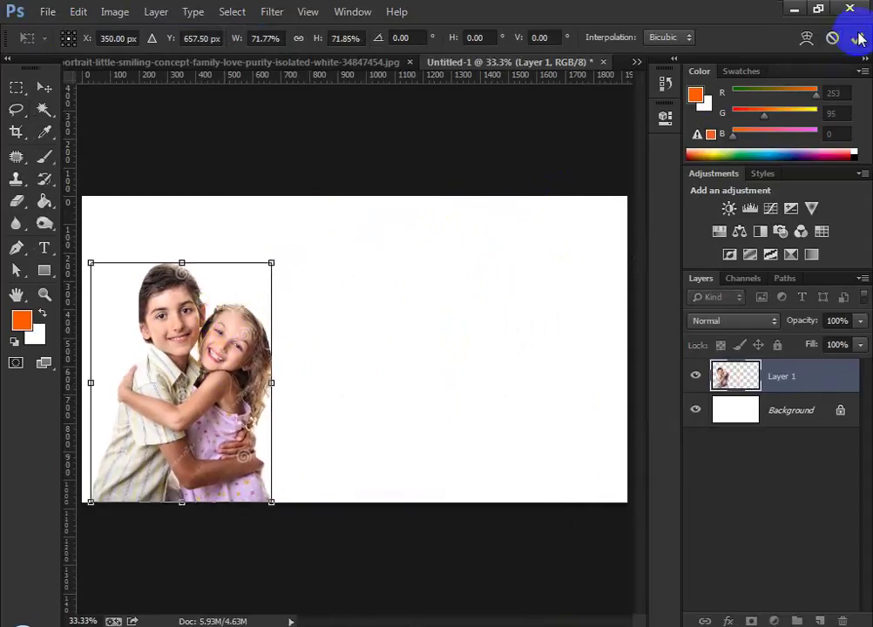
pyautogui.click(857, 38)
# Place the beautiful_sky-dsc01468-dws.jpg image from the parent "New folder" into the document with the pasted children
pyautogui.click(265, 626)
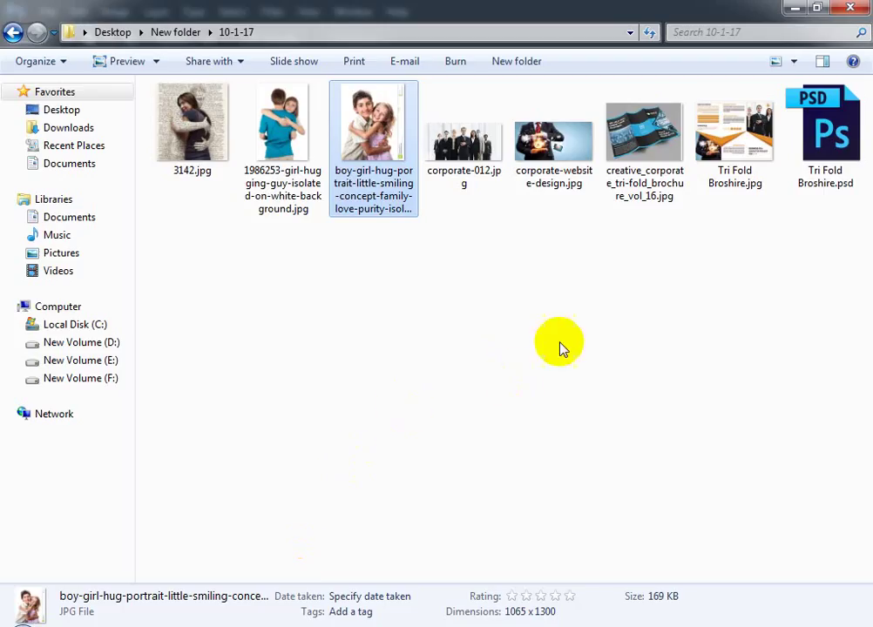
pyautogui.click(13, 32)
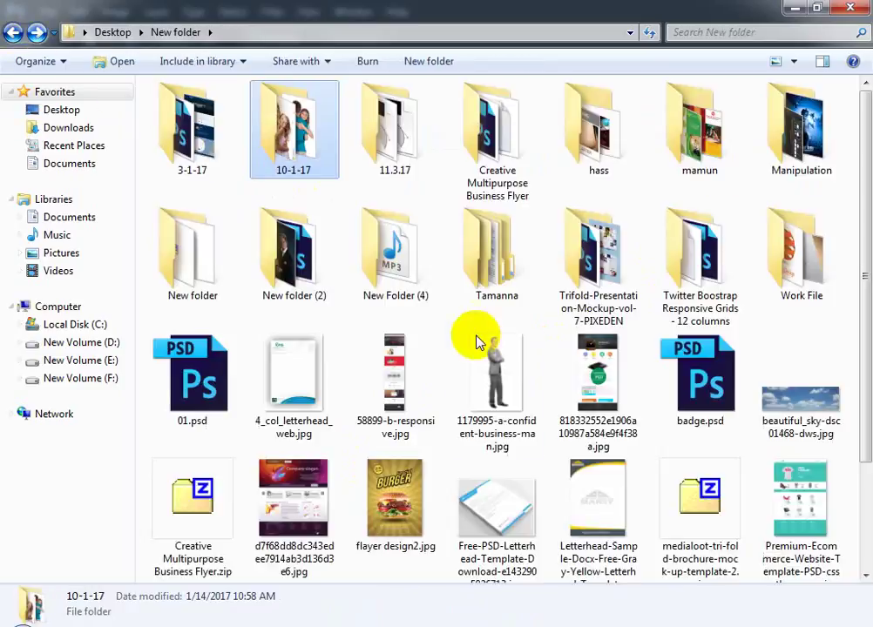
pyautogui.moveTo(772, 419); pyautogui.dragTo(470, 588)
pyautogui.moveTo(188, 613); pyautogui.dragTo(279, 381)
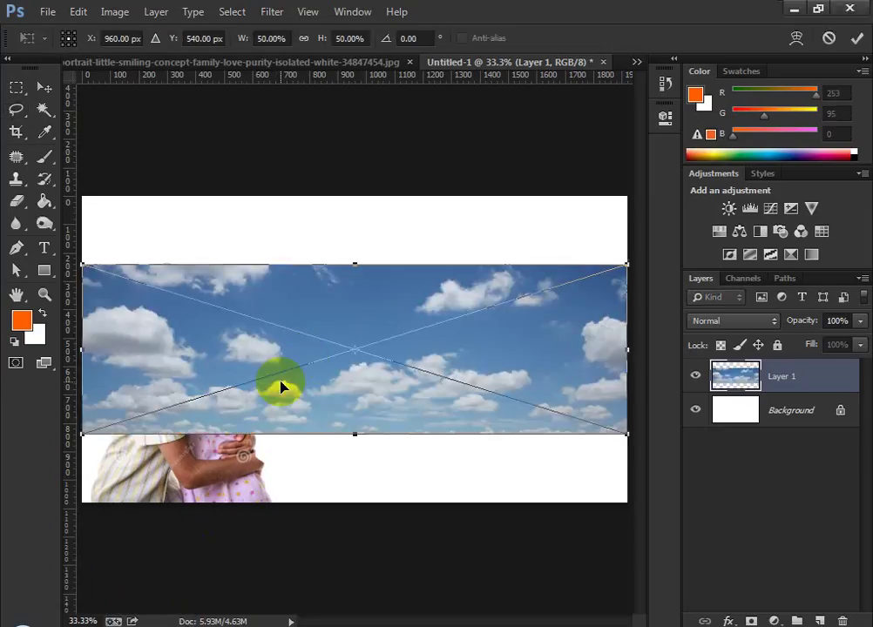
# Align the sky image with the canvas's top edge and stretch its height to 90% so it covers the whole canvas
pyautogui.moveTo(298, 331); pyautogui.dragTo(301, 269)
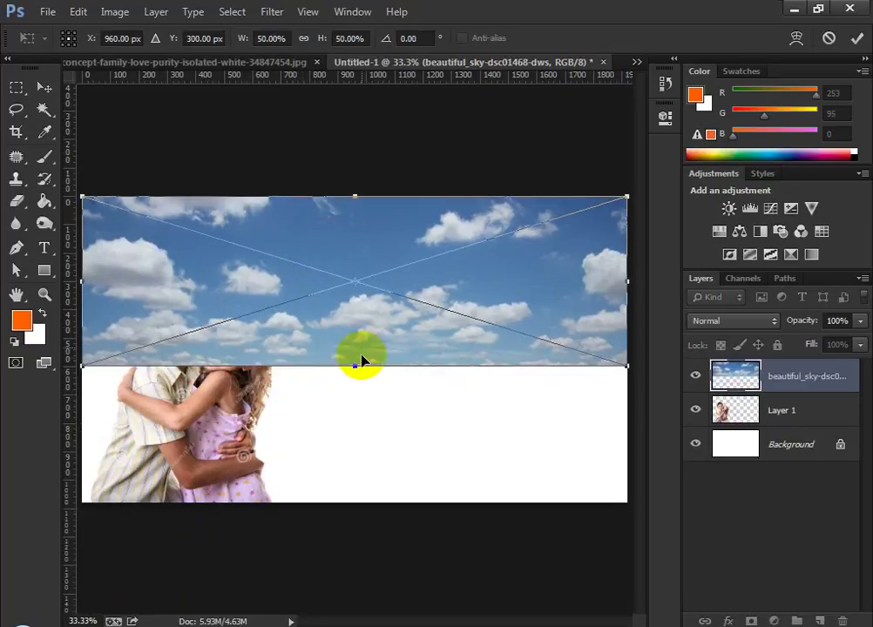
pyautogui.moveTo(355, 383); pyautogui.dragTo(338, 502)
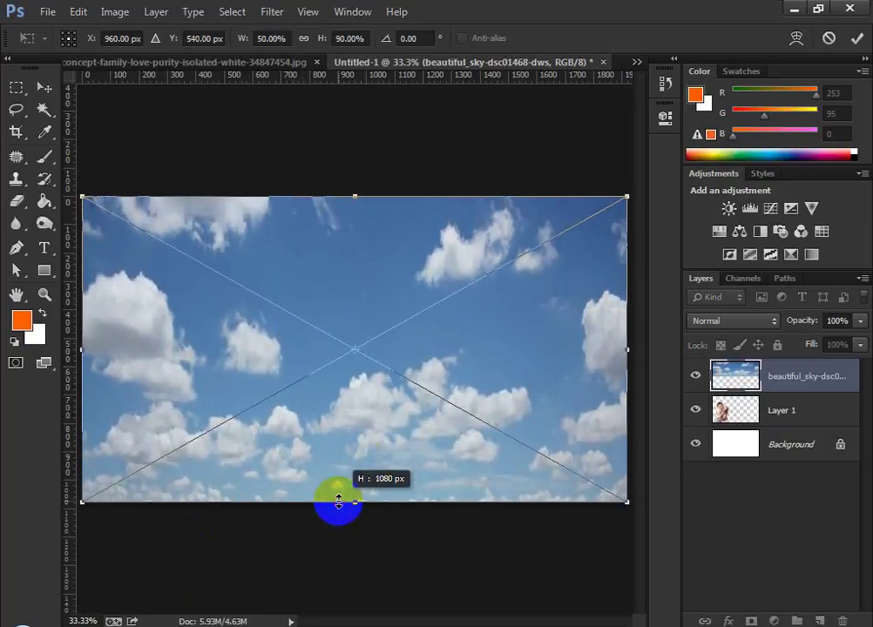
pyautogui.click(855, 36)
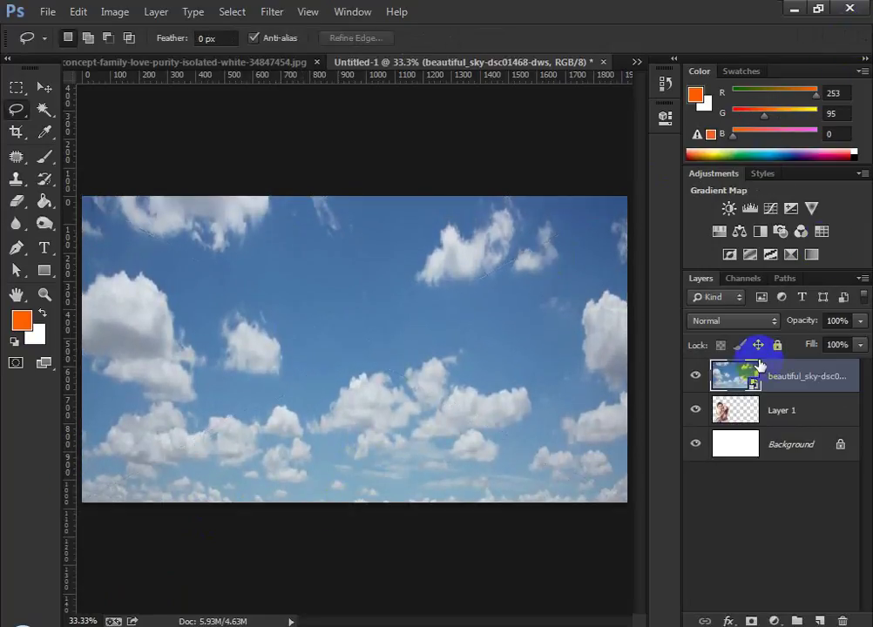
# Move the sky layer beneath Layer 1, then make Layer 1 active and inspect the cutout edges around the children's heads
pyautogui.moveTo(741, 379)
pyautogui.mouseDown()
pyautogui.moveTo(737, 402)
pyautogui.moveTo(717, 415)
pyautogui.moveTo(758, 433)
pyautogui.mouseUp()
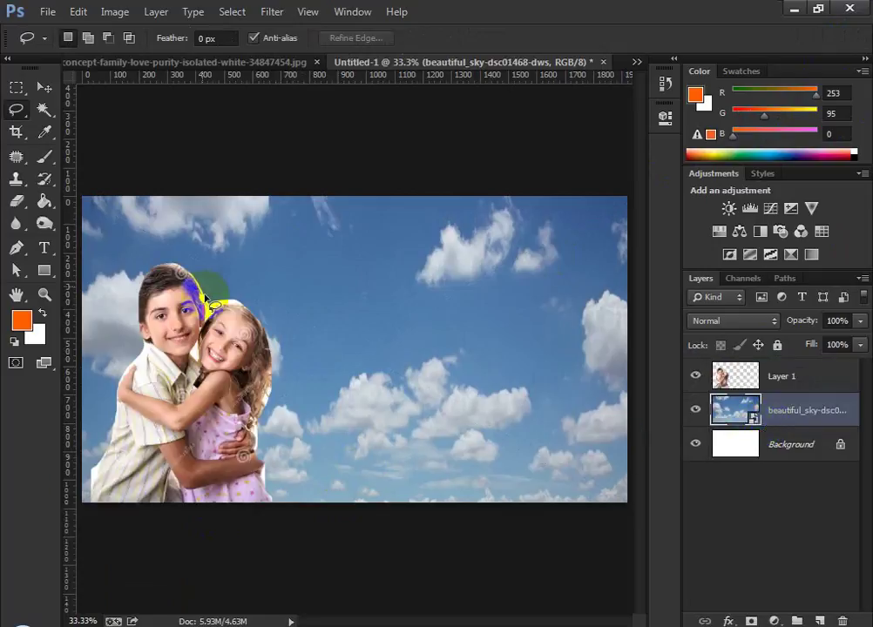
pyautogui.click(788, 381)
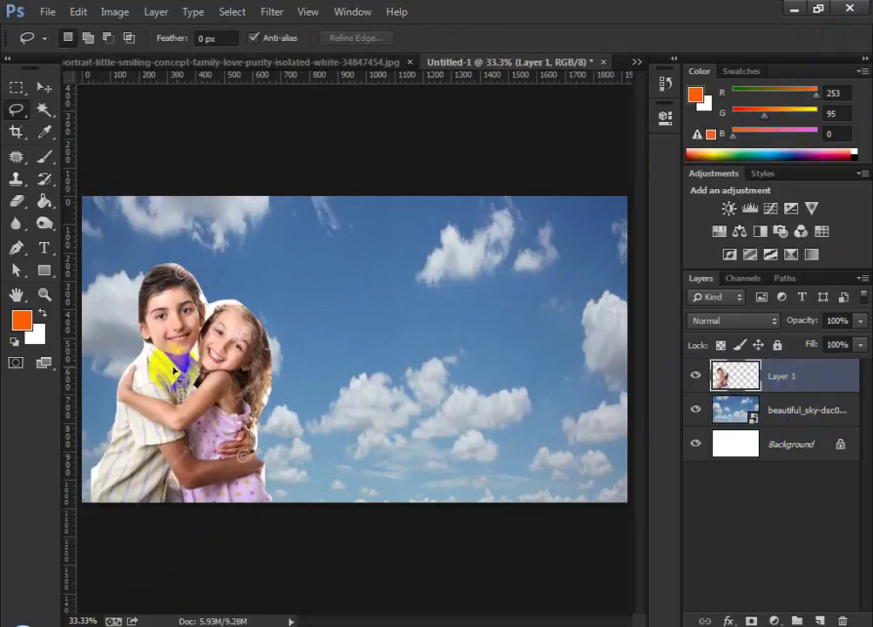
pyautogui.scroll(8, 172, 358)
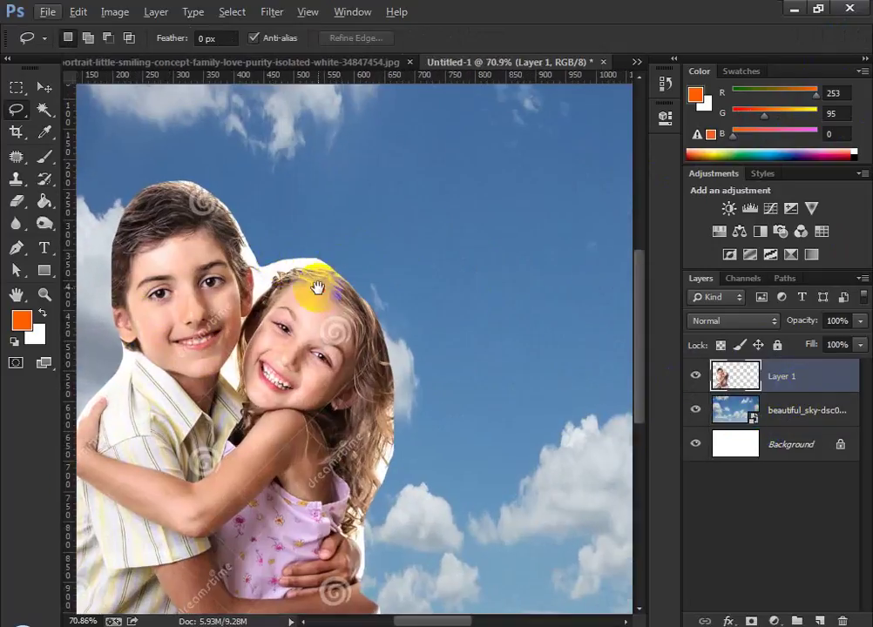
pyautogui.moveTo(316, 288); pyautogui.dragTo(354, 238)
# Clear the lasso selection in the original boy-girl-hug photo and activate the Polygonal Lasso Tool
pyautogui.click(384, 62)
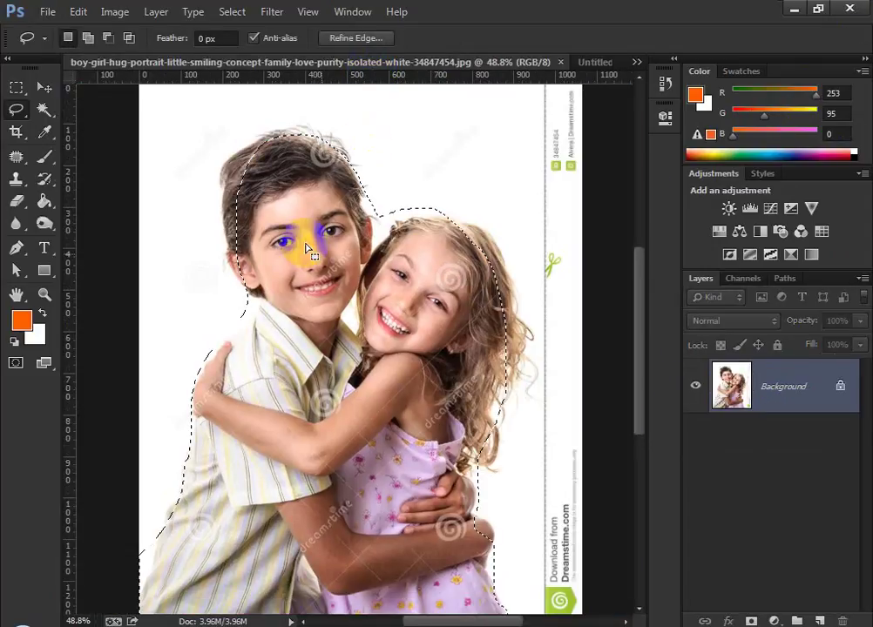
pyautogui.click(307, 250)
pyautogui.rightClick(16, 109)
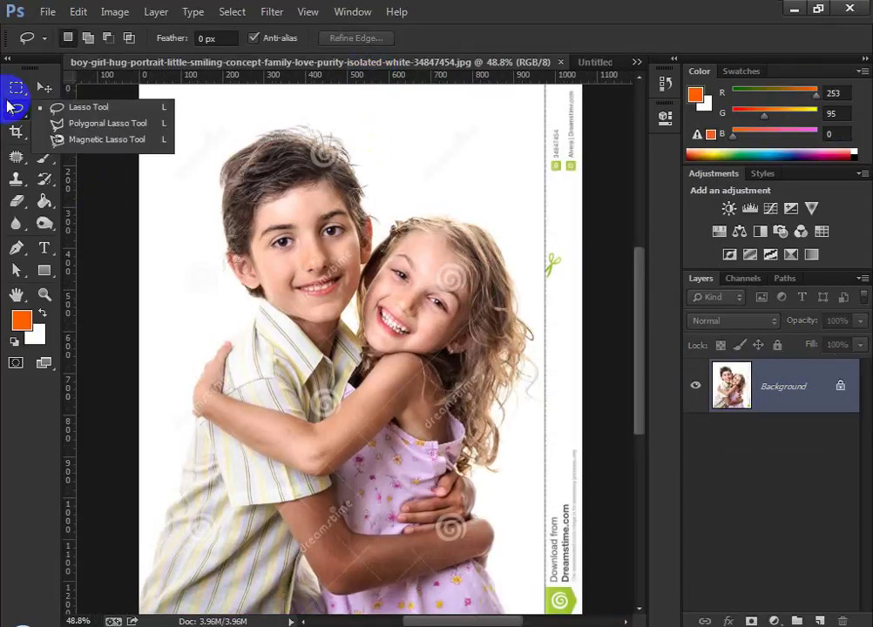
pyautogui.click(109, 126)
# Start a polygonal lasso outline at the photo's lower-left edge and trace up the back of the boy's shirt to the girl's hand
pyautogui.moveTo(260, 309); pyautogui.dragTo(280, 228)
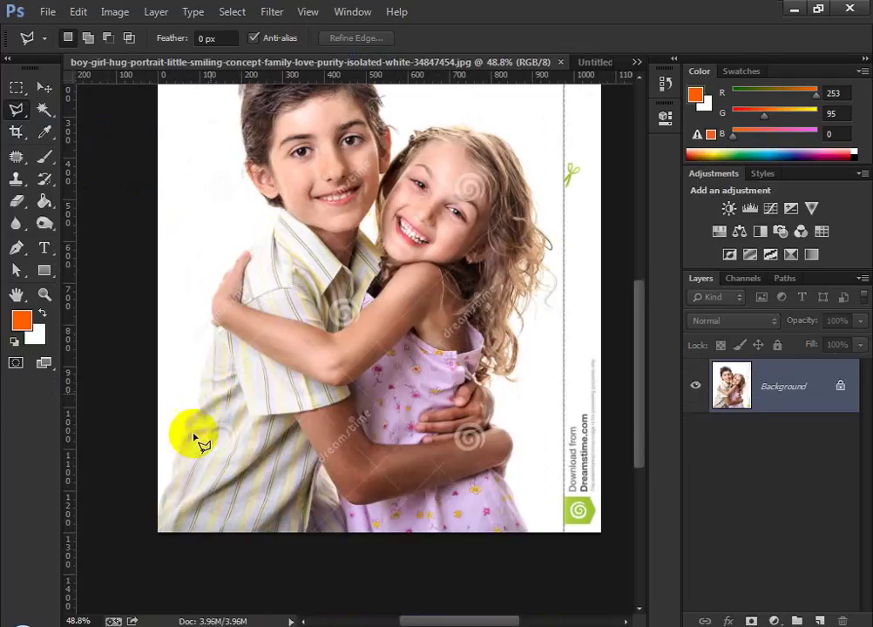
pyautogui.click(165, 497)
pyautogui.click(158, 498)
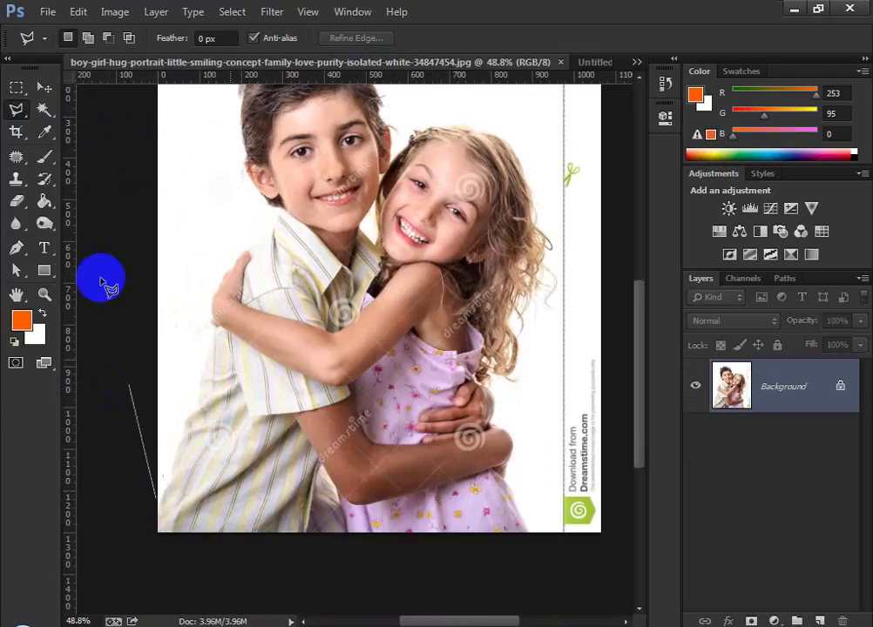
pyautogui.click(171, 474)
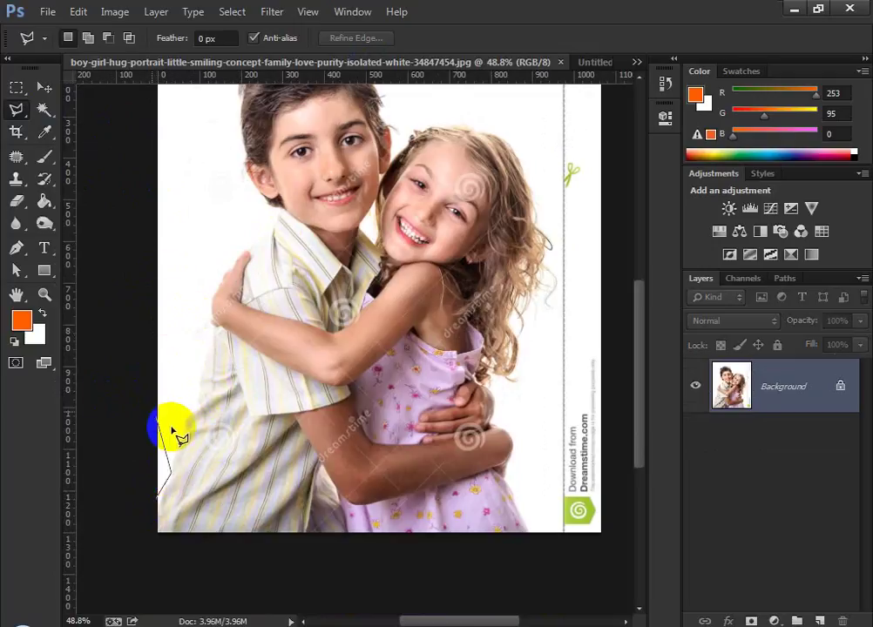
pyautogui.click(181, 433)
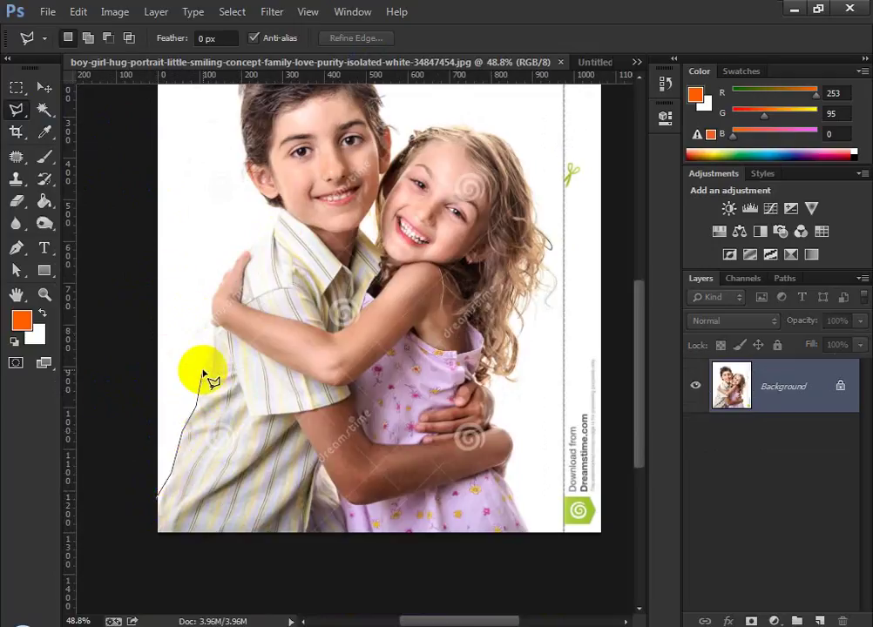
pyautogui.click(203, 371)
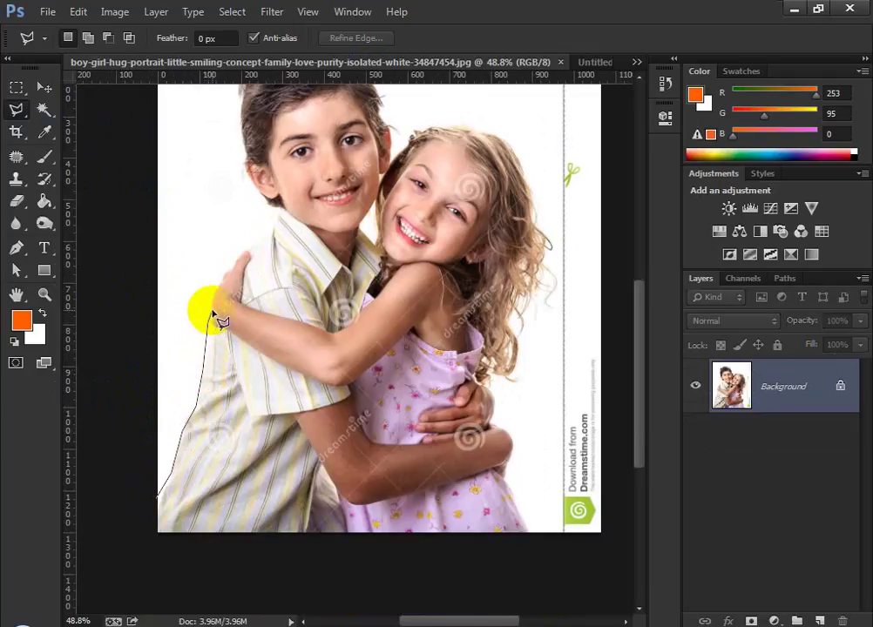
# Continue the polygonal outline around the girl's hand on the boy's back, from the wrist up to the fingertips
pyautogui.scroll(4, 219, 299)
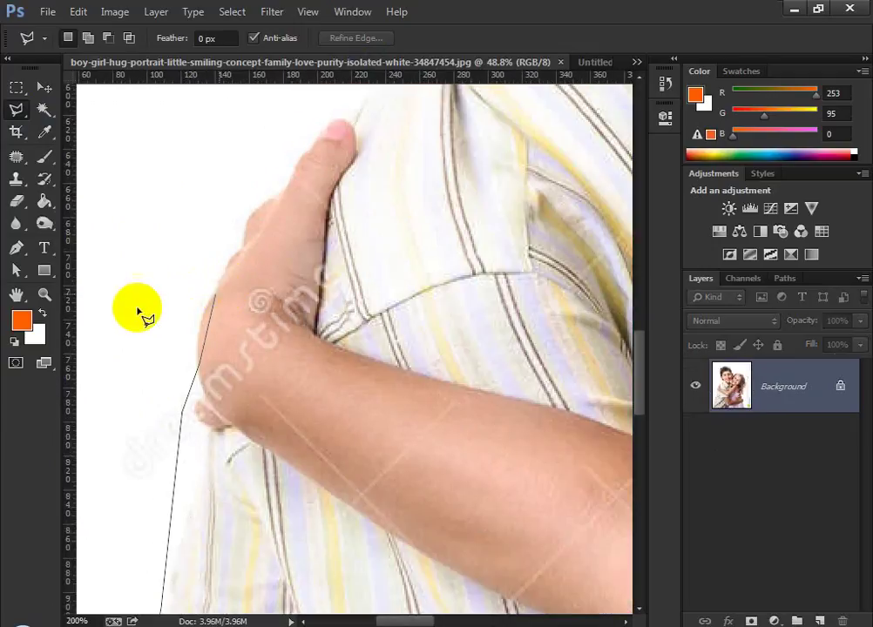
pyautogui.click(199, 318)
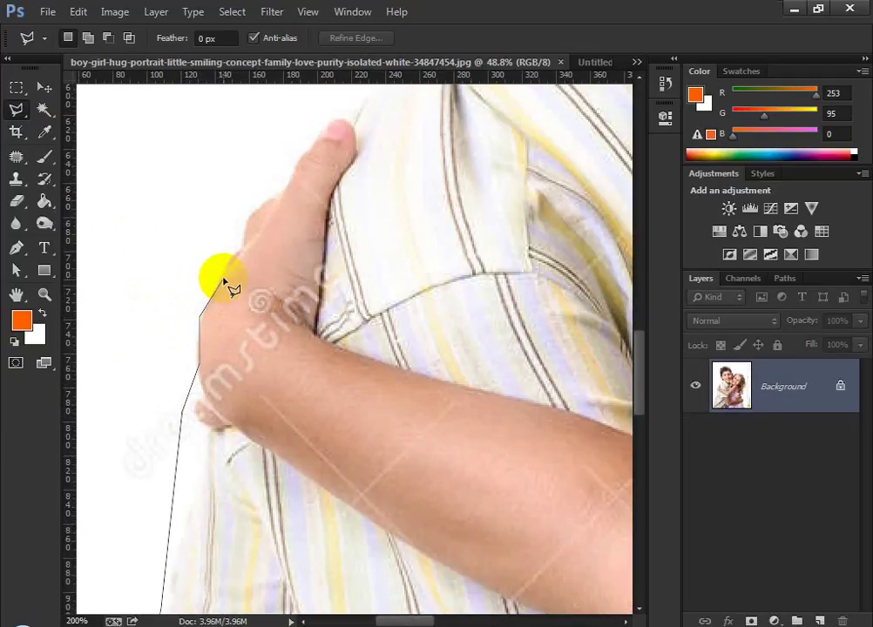
pyautogui.click(244, 249)
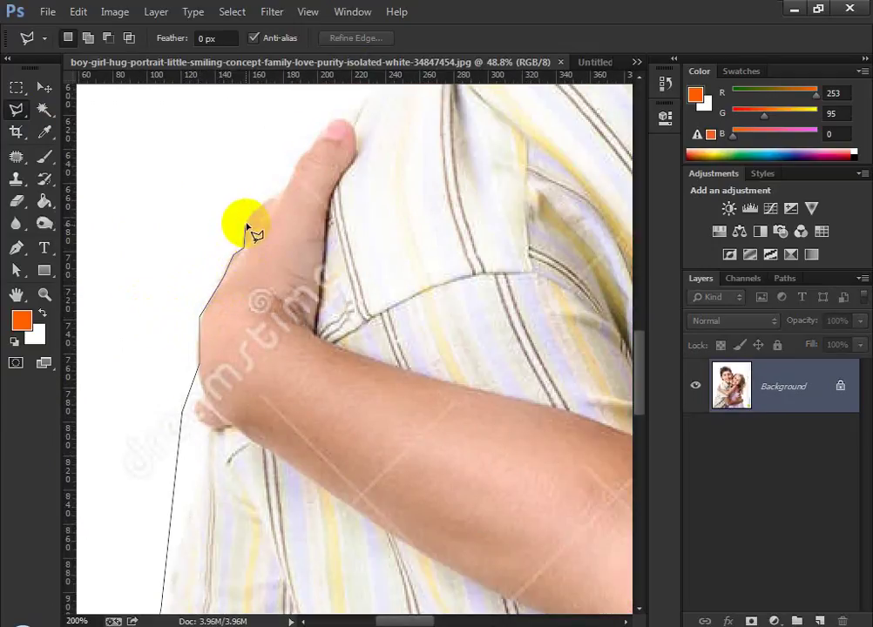
pyautogui.click(251, 217)
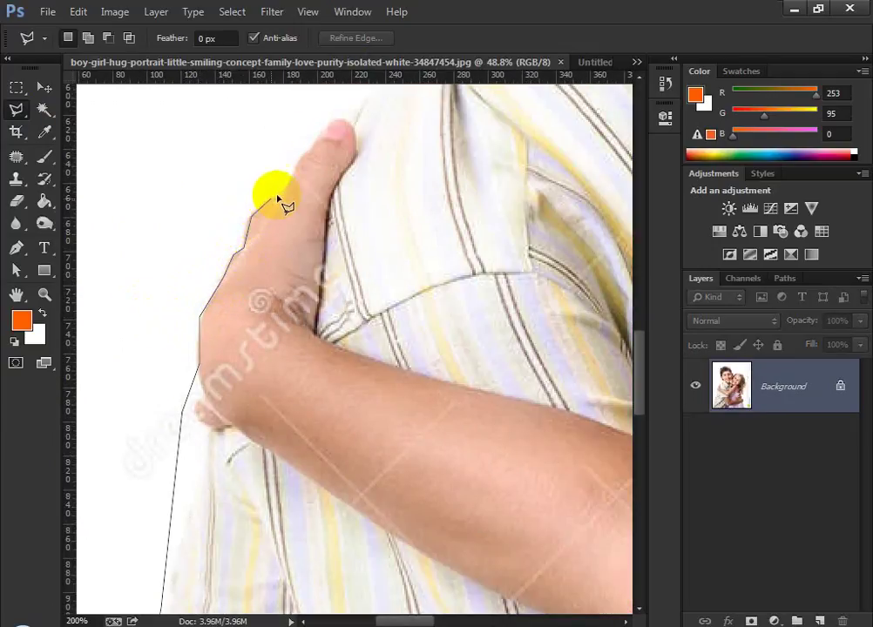
pyautogui.click(302, 158)
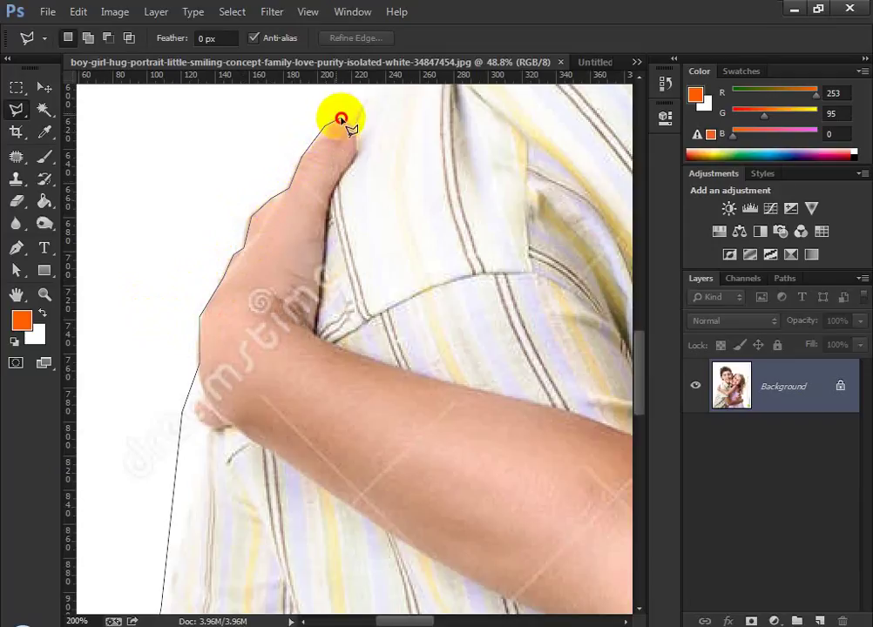
pyautogui.click(340, 118)
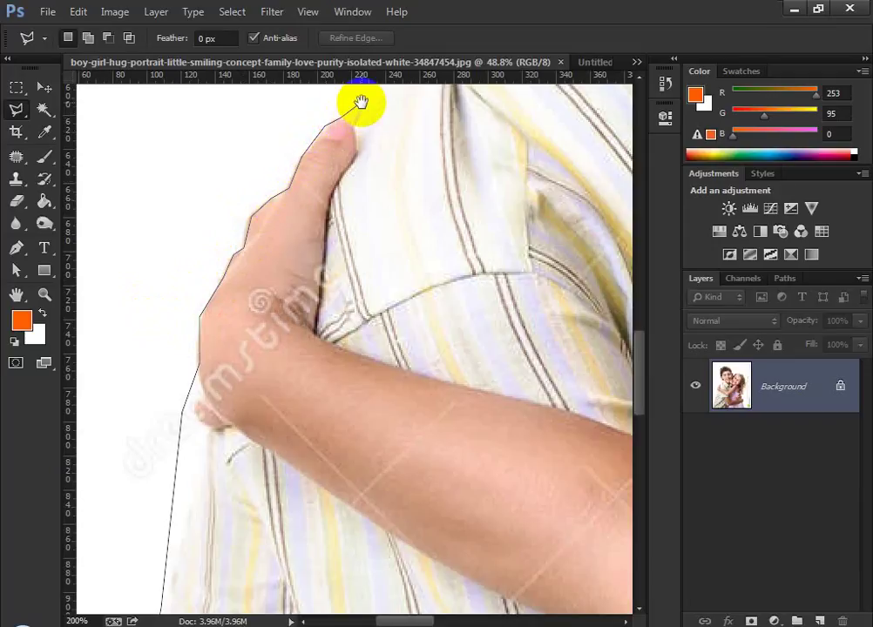
# Extend the polygonal outline over the boy's shoulder and collar, past the hair at his neck and up along his ear
pyautogui.moveTo(361, 103)
pyautogui.mouseDown()
pyautogui.moveTo(336, 296)
pyautogui.moveTo(272, 454)
pyautogui.mouseUp()
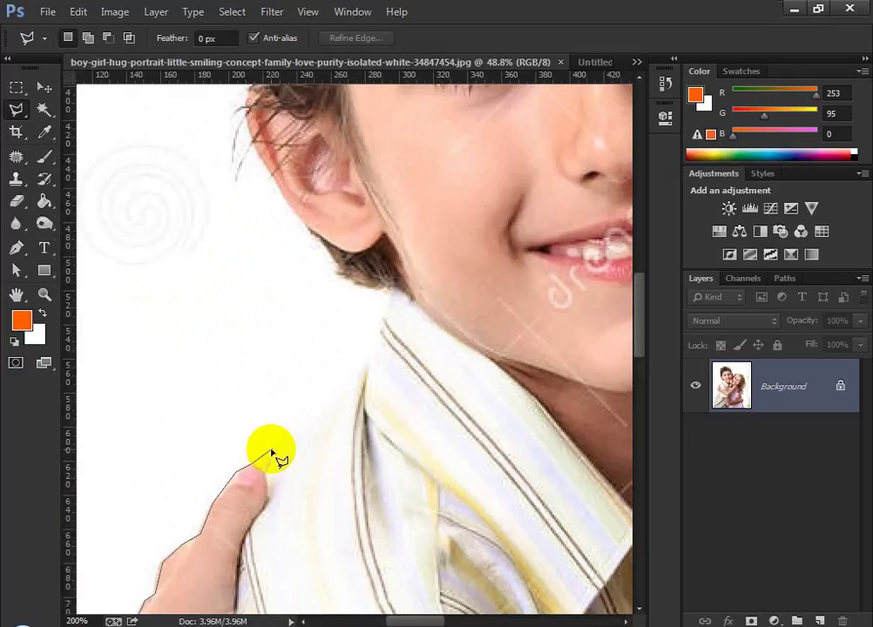
pyautogui.click(373, 347)
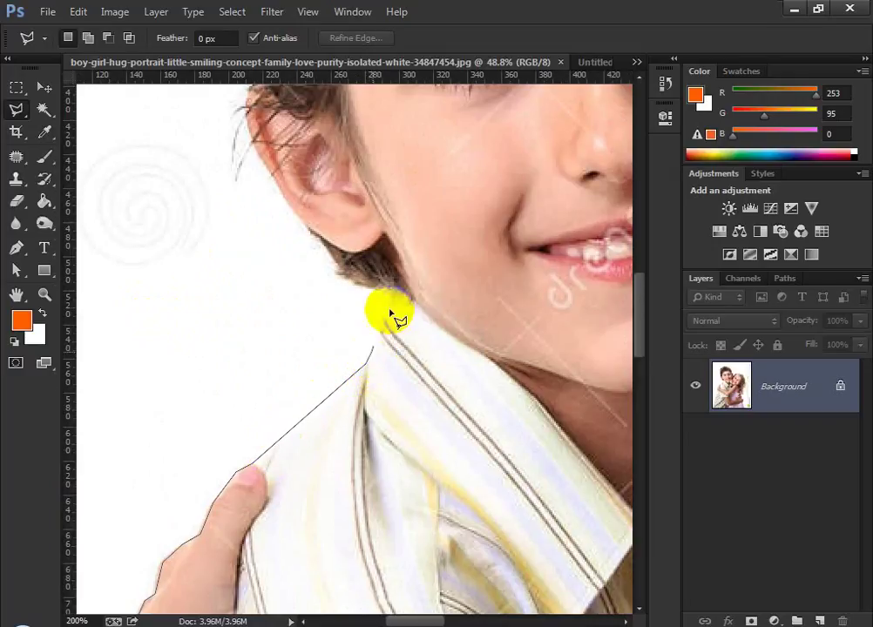
pyautogui.click(392, 290)
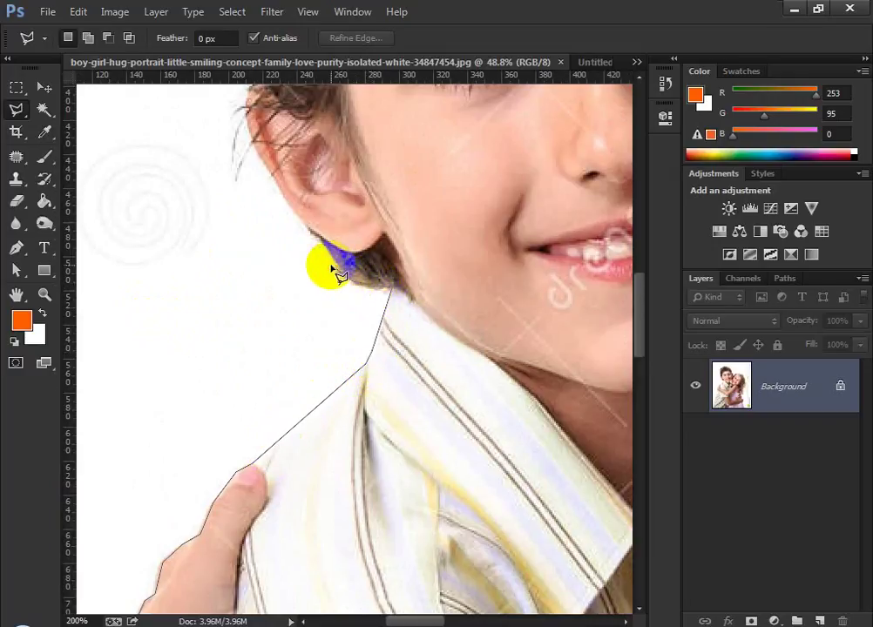
pyautogui.click(338, 270)
pyautogui.click(311, 232)
pyautogui.click(261, 156)
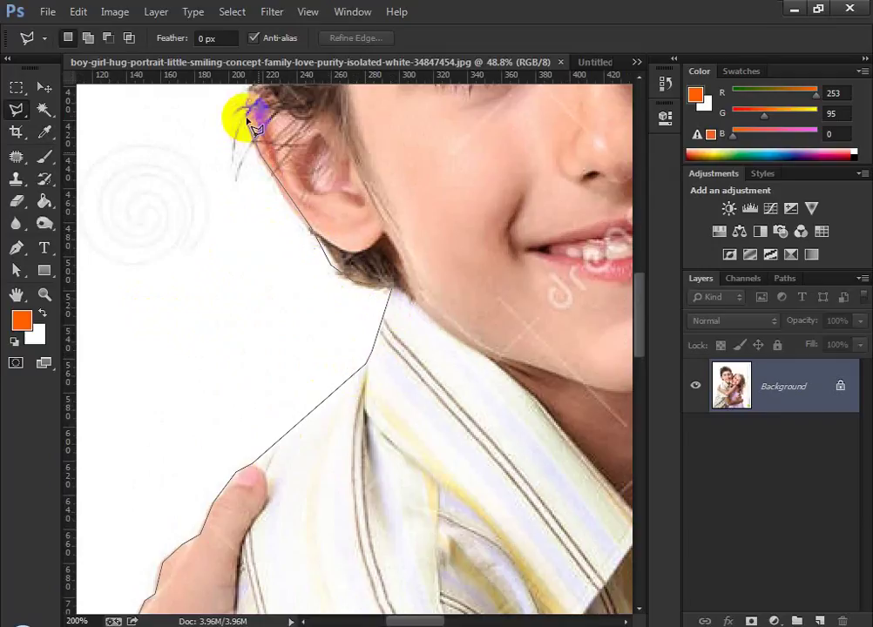
# Trace the polygonal outline from above the boy's ear up the hair at the side of his head
pyautogui.press('space')
pyautogui.moveTo(253, 102); pyautogui.dragTo(217, 438)
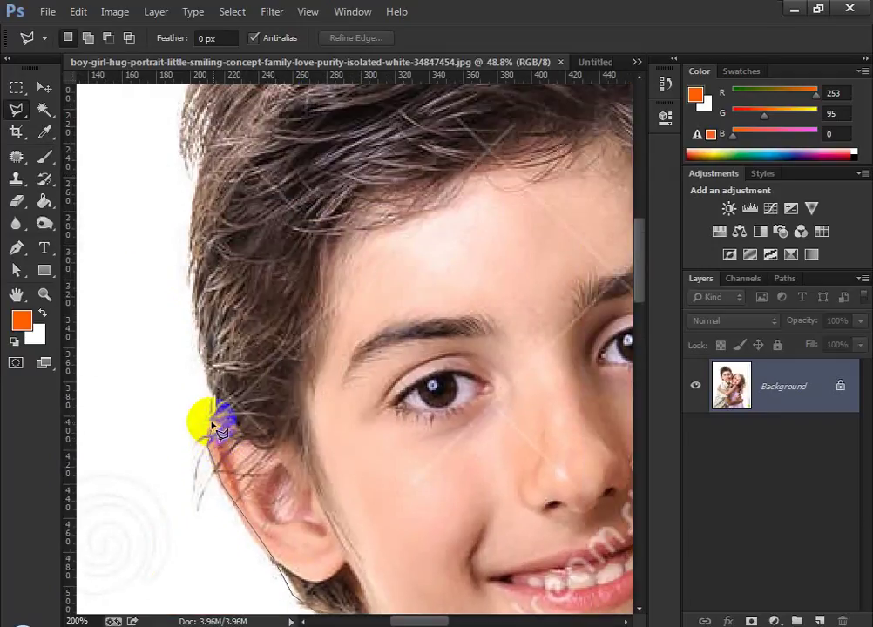
pyautogui.click(215, 395)
pyautogui.click(191, 253)
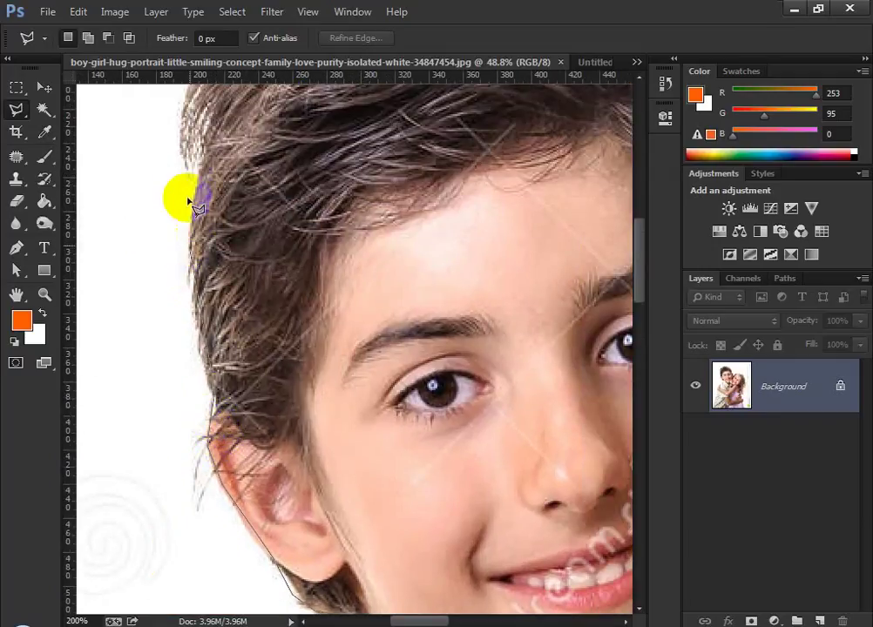
pyautogui.click(198, 162)
pyautogui.press('space')
pyautogui.moveTo(229, 328); pyautogui.dragTo(218, 375)
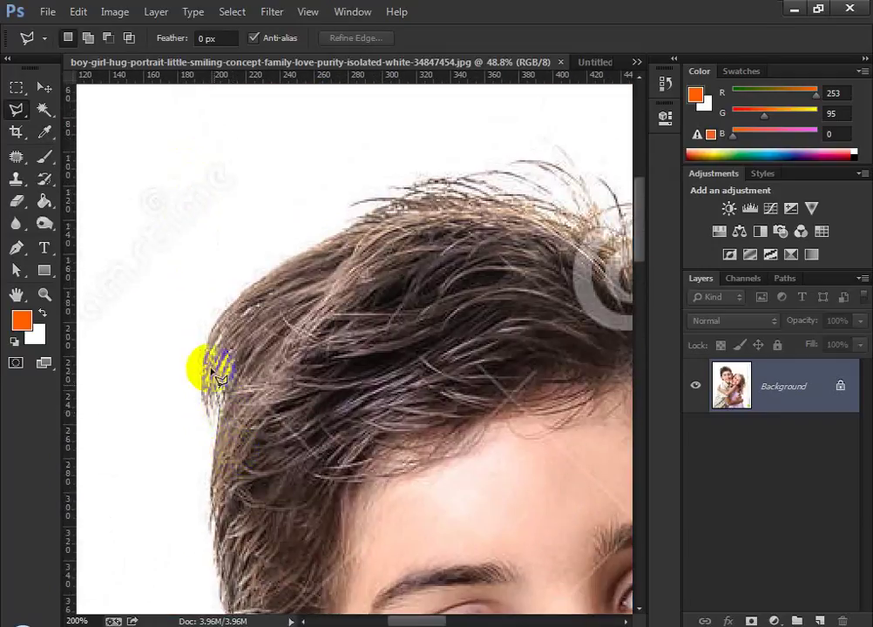
# Carry the polygonal outline over the top of the boy's hair and down the other side towards his second ear
pyautogui.click(271, 266)
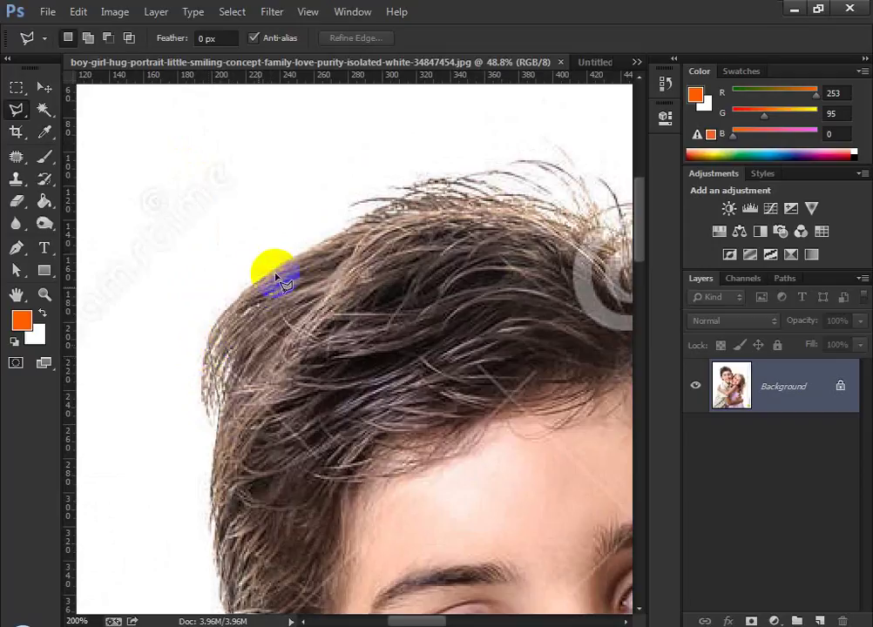
pyautogui.click(384, 204)
pyautogui.press('space')
pyautogui.moveTo(555, 227); pyautogui.dragTo(262, 232)
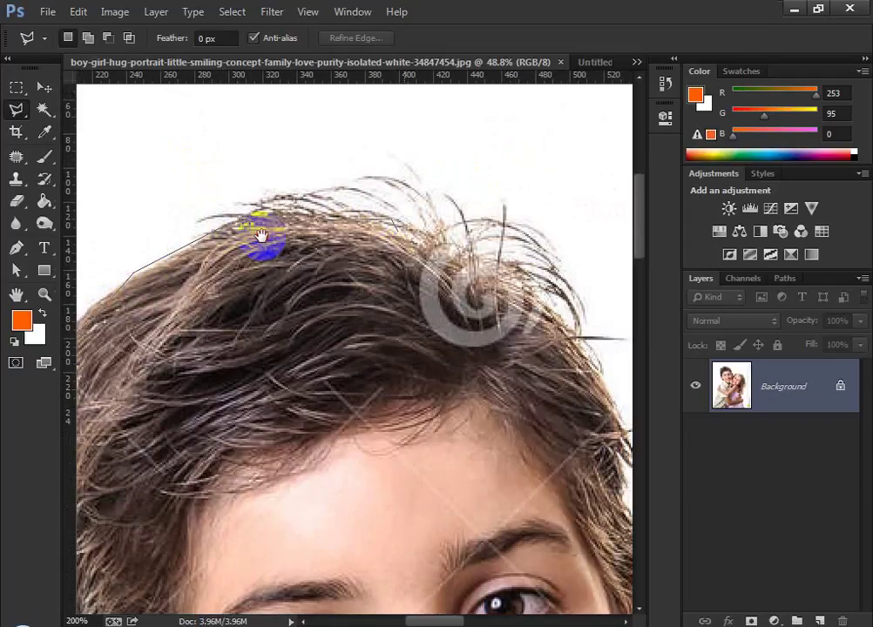
pyautogui.click(349, 249)
pyautogui.click(452, 345)
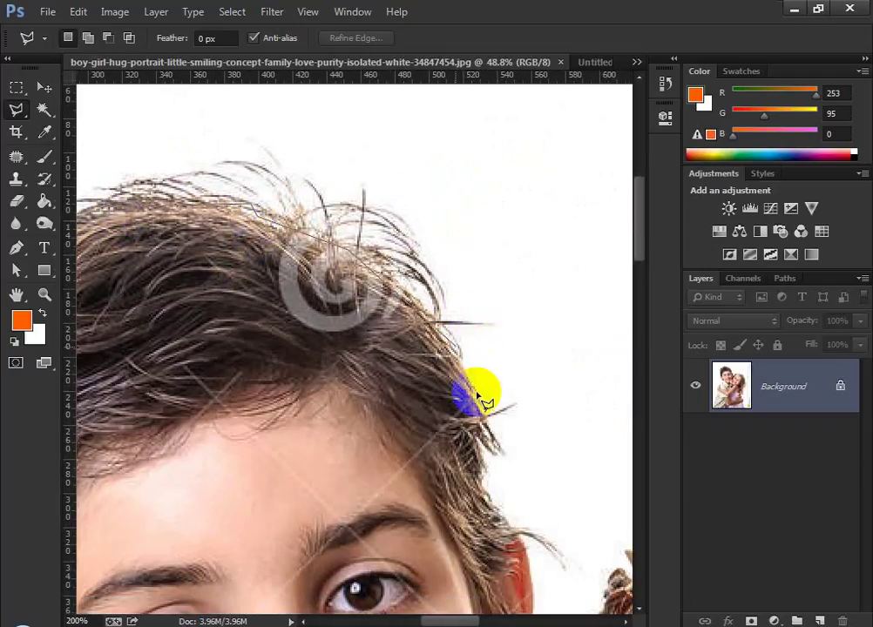
pyautogui.click(485, 488)
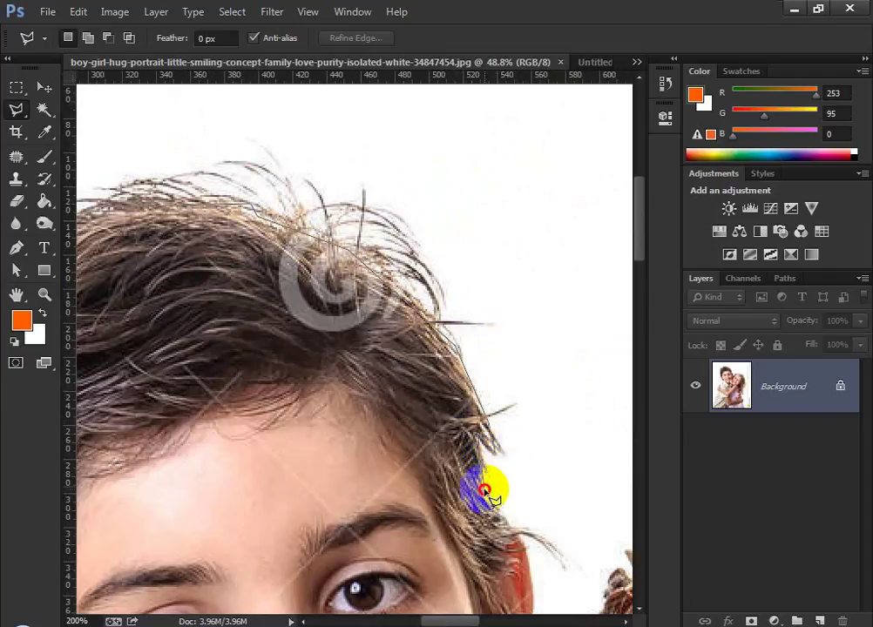
# Extend the polygonal outline down the boy's second ear and up the girl's hair, around her hair clip
pyautogui.press('space')
pyautogui.moveTo(495, 516); pyautogui.dragTo(385, 329)
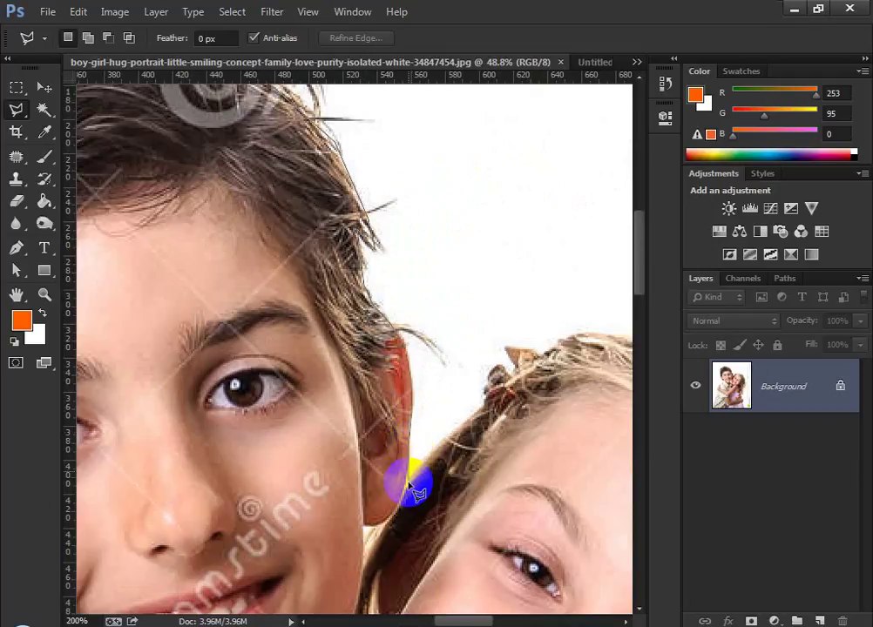
pyautogui.click(492, 369)
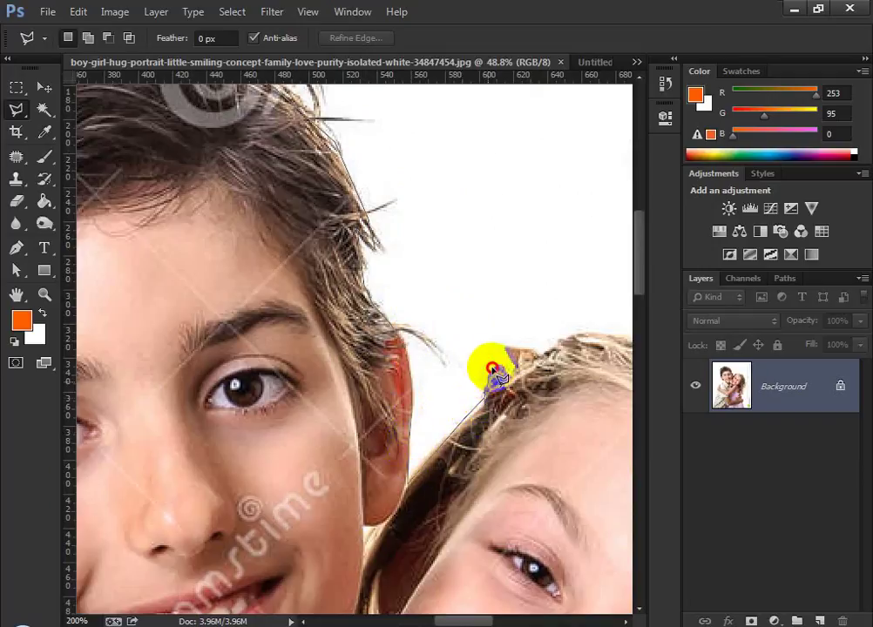
pyautogui.click(522, 353)
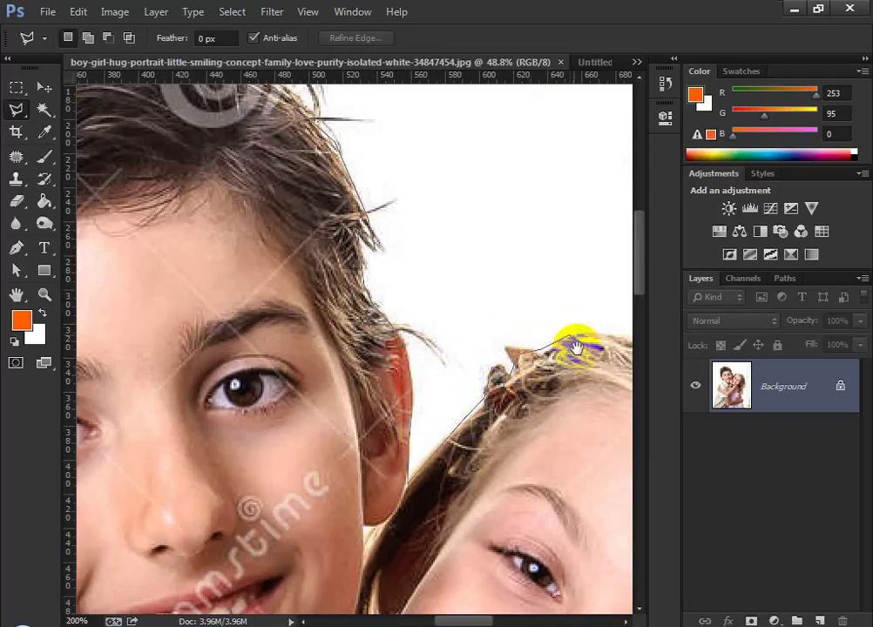
# Carry the polygonal outline over the top of the girl's head and down the outer side of her hair
pyautogui.moveTo(576, 348); pyautogui.dragTo(260, 343)
pyautogui.click(392, 332)
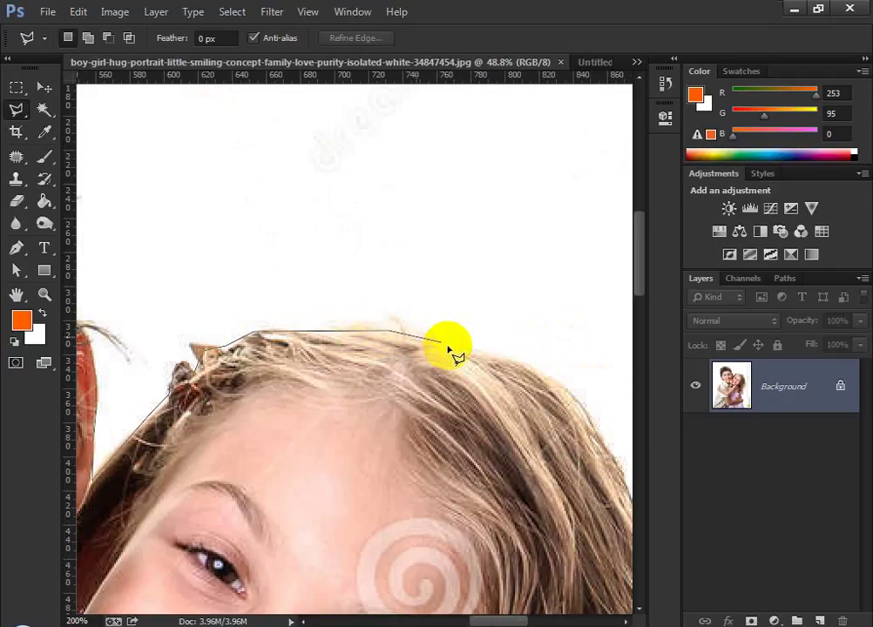
pyautogui.click(541, 372)
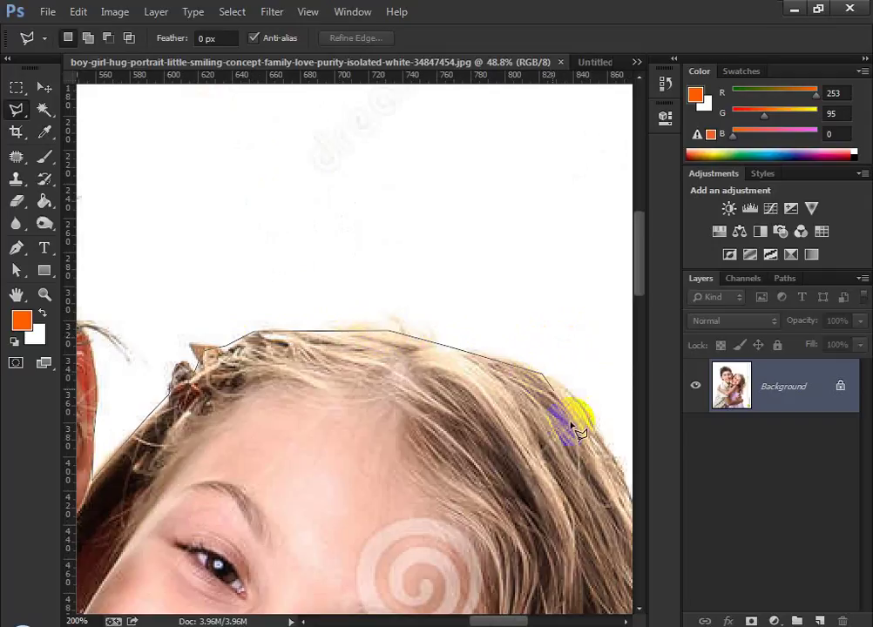
pyautogui.click(613, 468)
# Trace the polygonal outline down the side of the girl's hair and around the protruding curl beside her face
pyautogui.moveTo(613, 468); pyautogui.dragTo(351, 195)
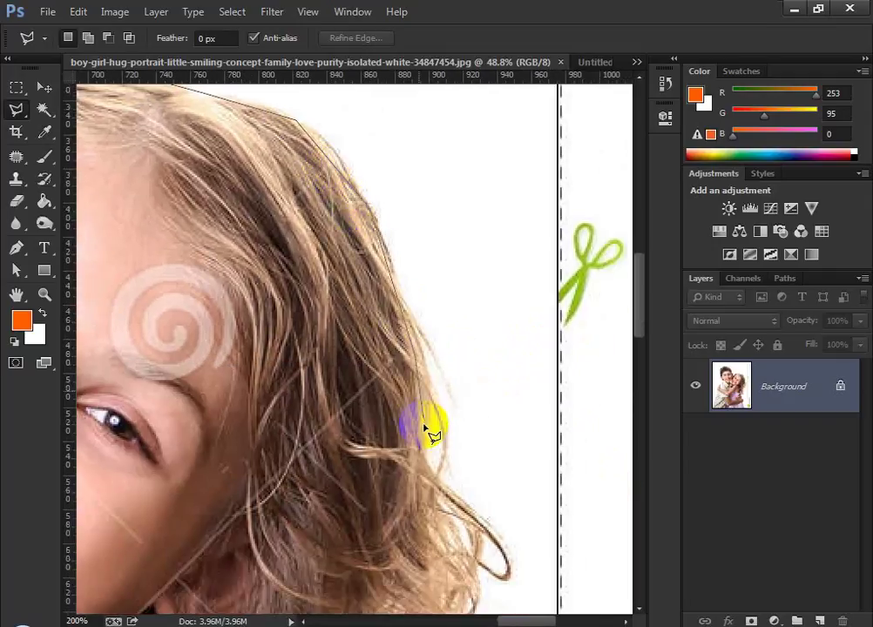
pyautogui.click(426, 455)
pyautogui.click(493, 529)
pyautogui.click(503, 575)
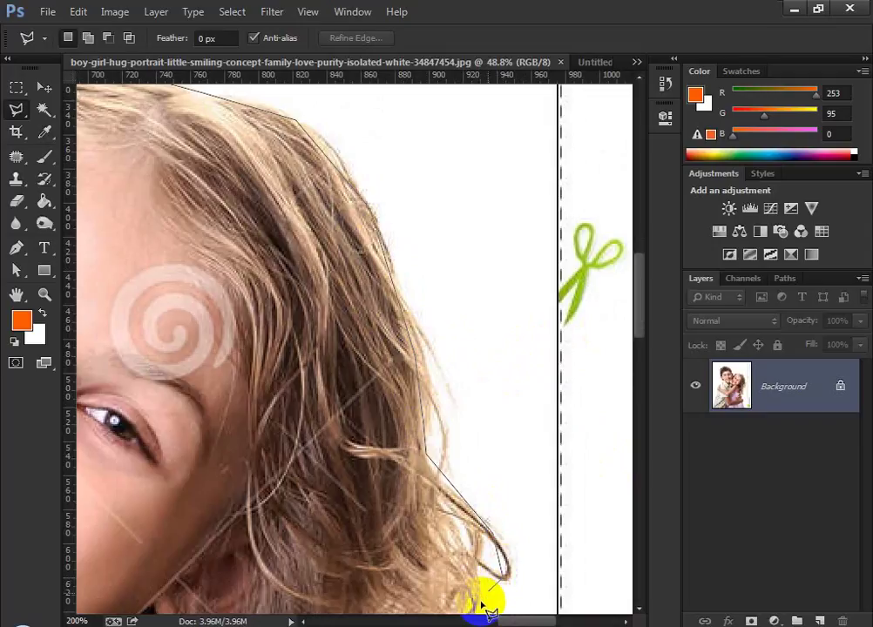
pyautogui.click(476, 609)
# Continue the polygonal outline inward along the girl's loose curls below ear level, cutting across the stray strands
pyautogui.moveTo(463, 544); pyautogui.dragTo(453, 199)
pyautogui.click(462, 251)
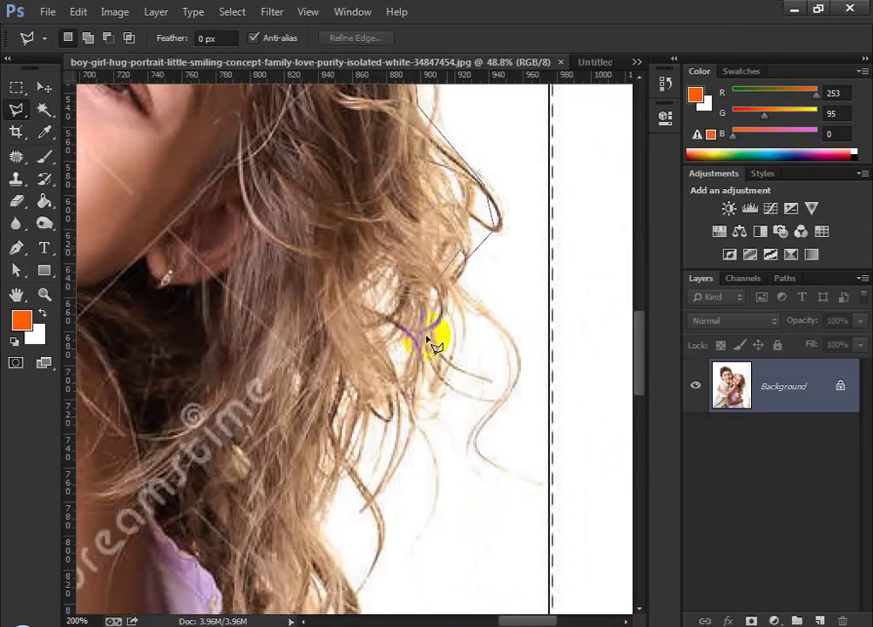
pyautogui.click(413, 387)
pyautogui.click(365, 459)
pyautogui.click(319, 520)
# Trace the polygonal outline around the lowest curls of the girl's hair, back in towards the boy's hand
pyautogui.moveTo(340, 530); pyautogui.dragTo(384, 269)
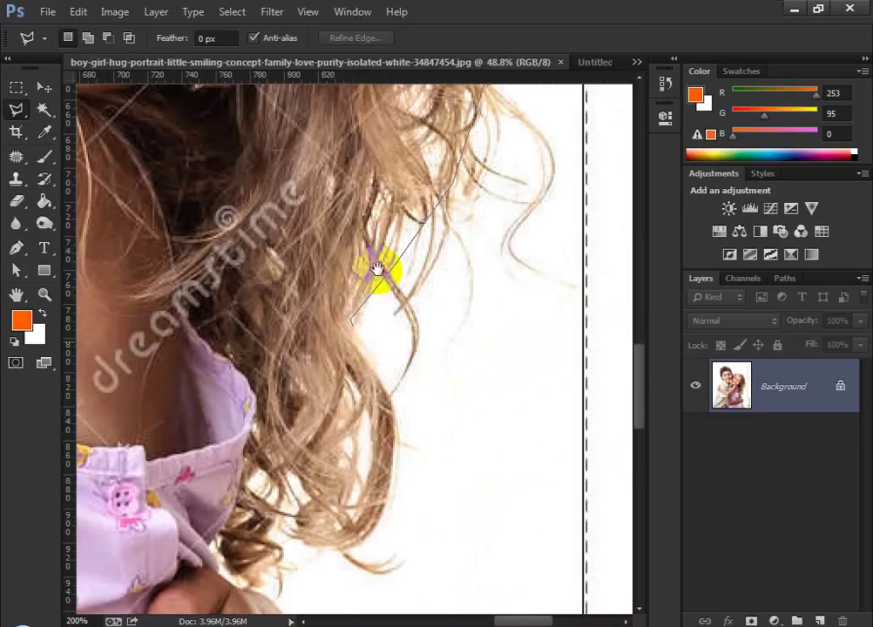
pyautogui.click(395, 336)
pyautogui.click(392, 406)
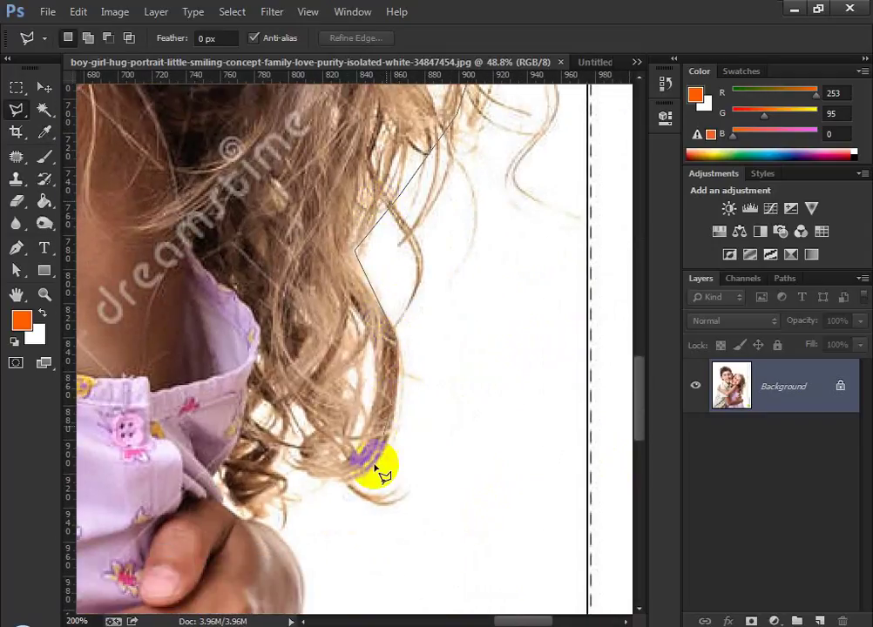
pyautogui.click(372, 467)
pyautogui.click(305, 471)
pyautogui.click(276, 463)
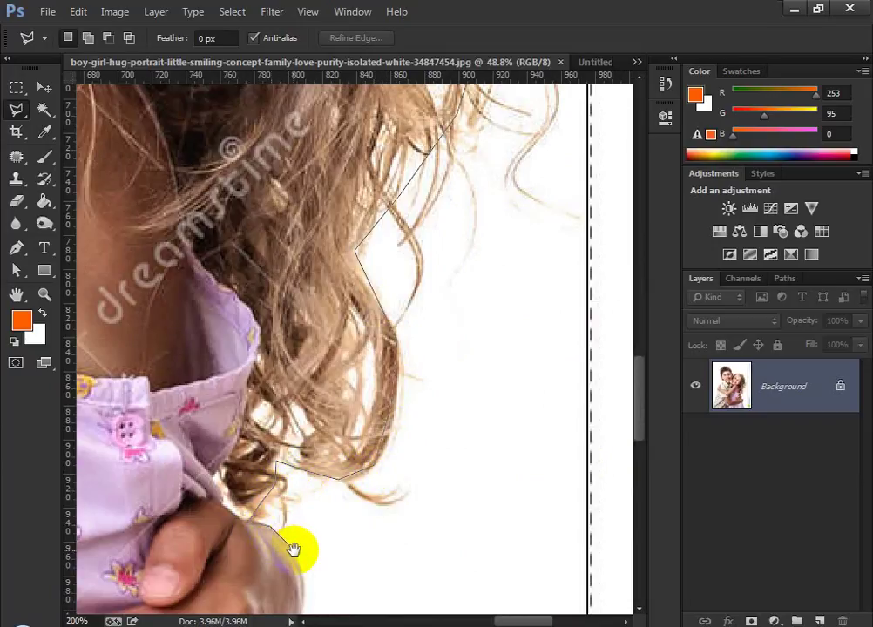
# Extend the polygonal outline around the hand on the girl's waist and along the outer curve of the elbow below it
pyautogui.moveTo(293, 550)
pyautogui.mouseDown()
pyautogui.moveTo(299, 247)
pyautogui.moveTo(339, 144)
pyautogui.mouseUp()
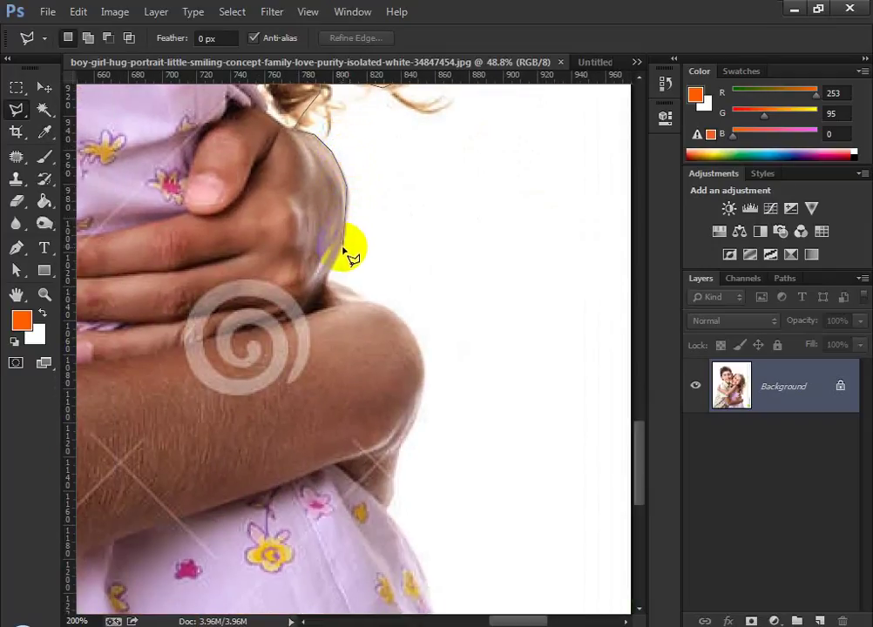
pyautogui.click(335, 276)
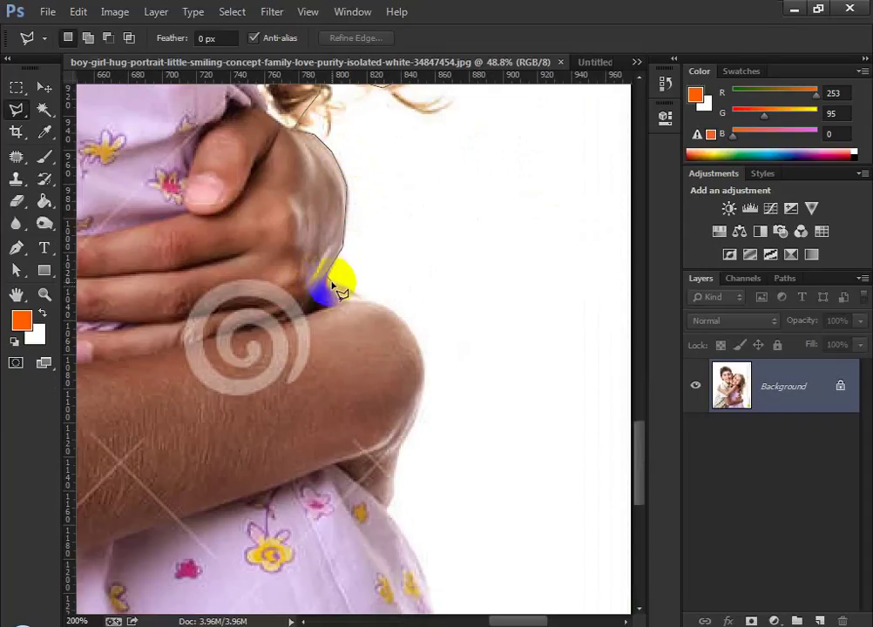
pyautogui.click(398, 320)
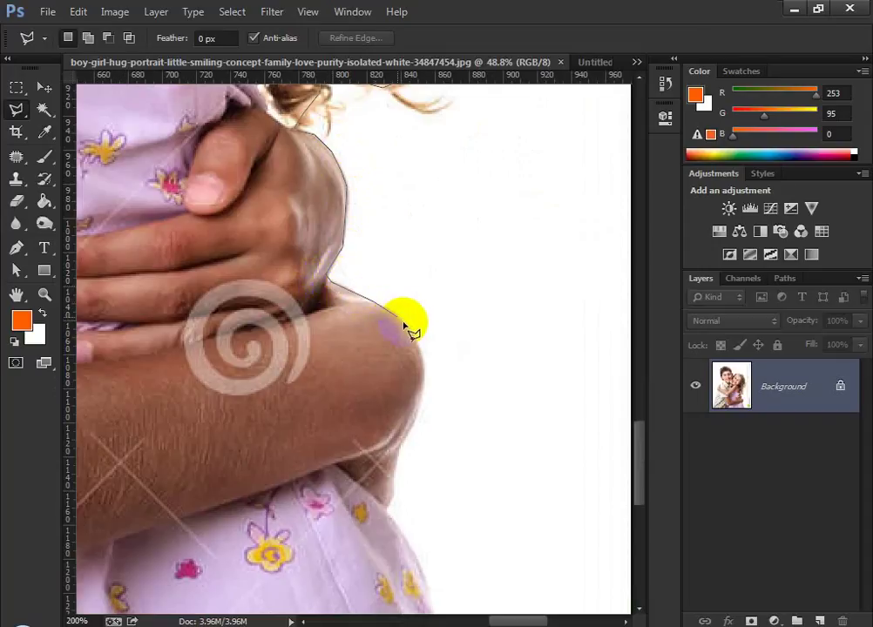
pyautogui.click(416, 347)
pyautogui.click(426, 386)
pyautogui.click(418, 422)
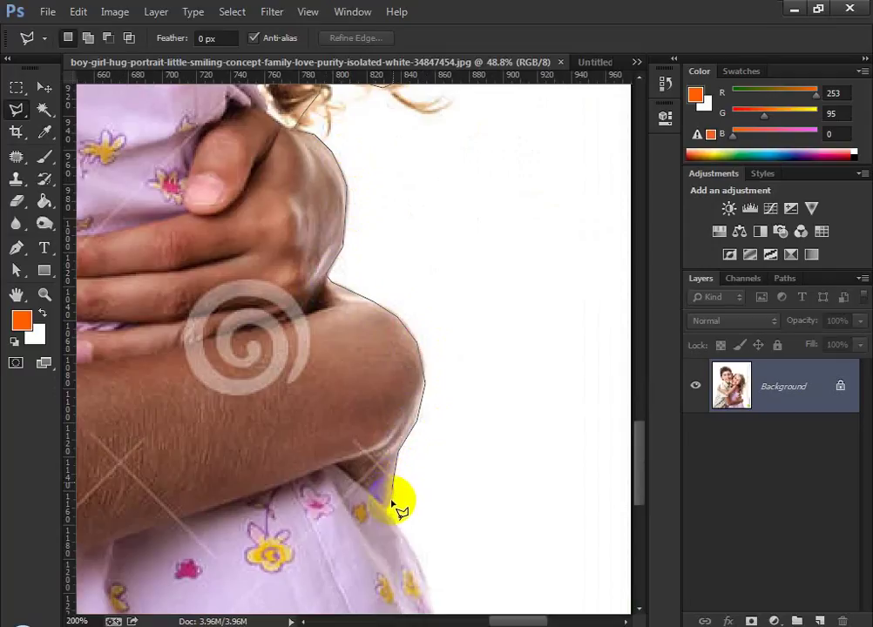
# Run the polygonal outline down the dress to the photo's lower edge, pass below the canvas and close it at the starting point
pyautogui.scroll(-5, 405, 386)
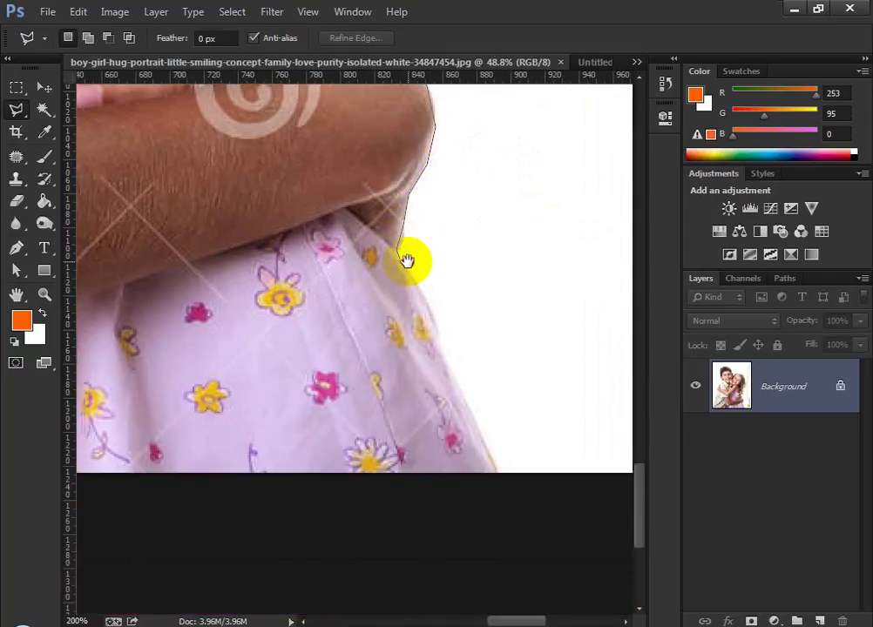
pyautogui.click(500, 473)
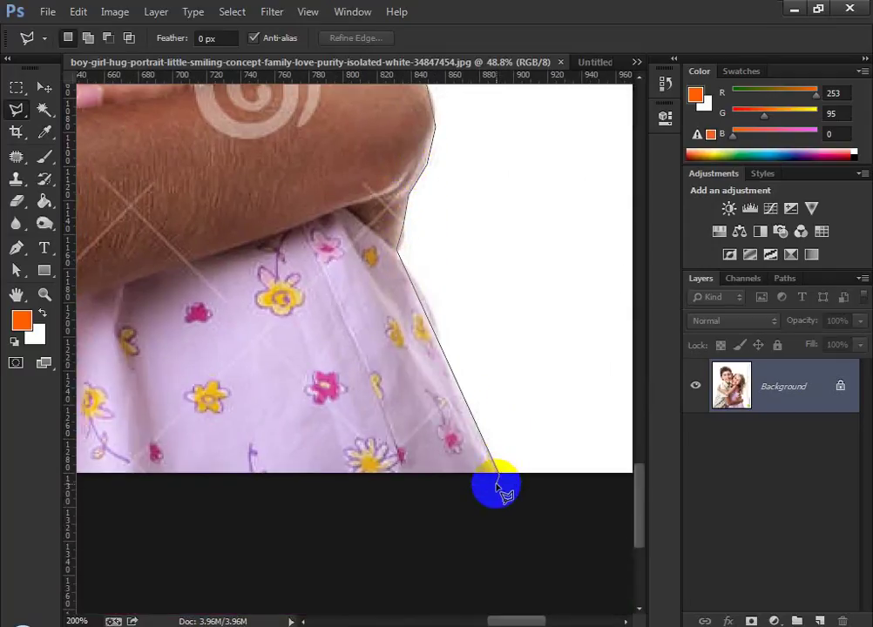
pyautogui.scroll(-3, 497, 484)
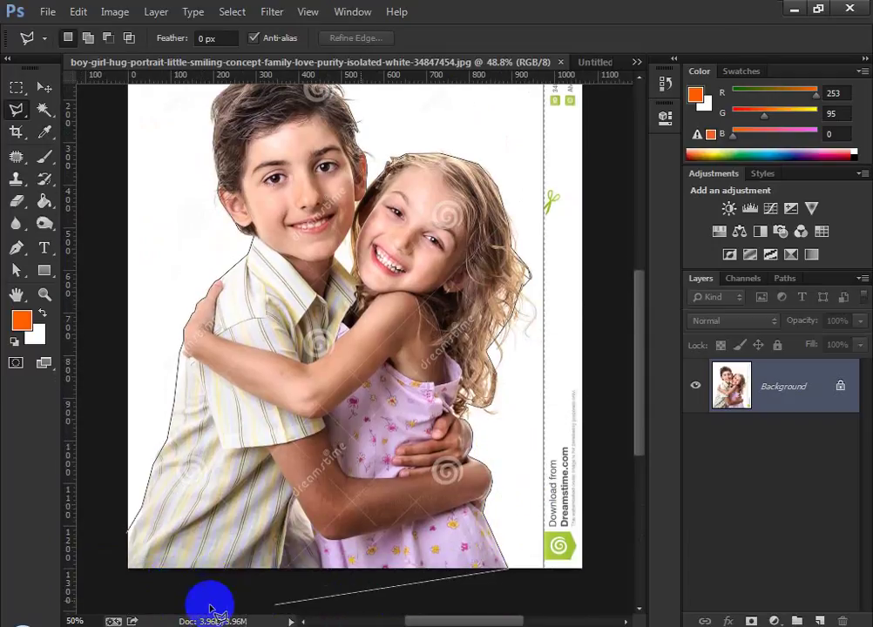
pyautogui.click(210, 603)
pyautogui.click(109, 575)
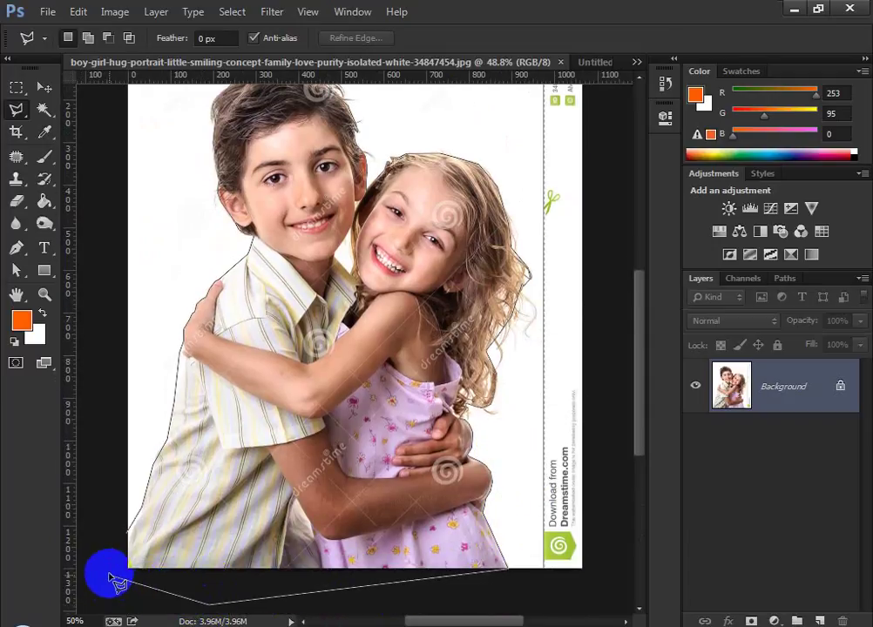
pyautogui.click(124, 531)
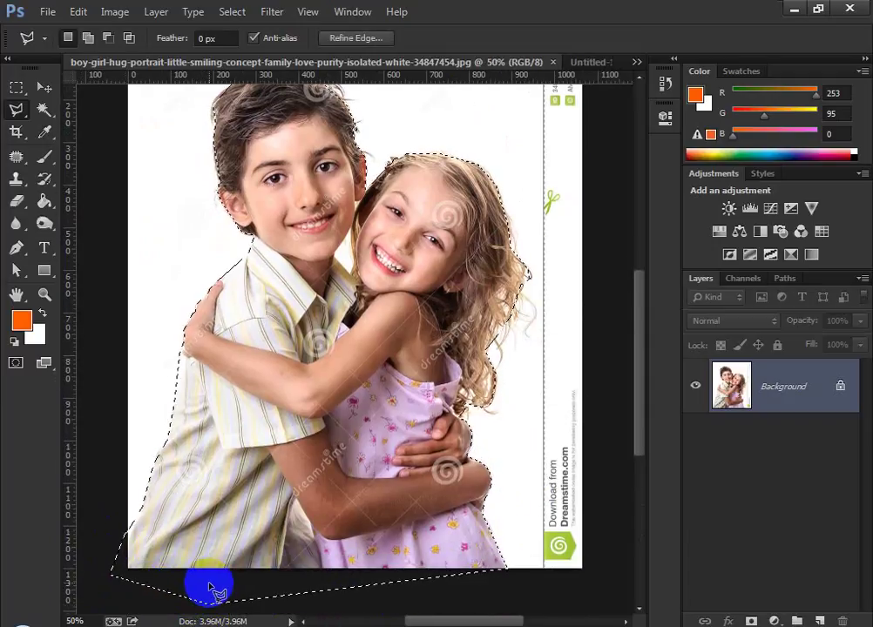
# Copy the selected children from the stock photo and paste them into the Untitled-1 sky composite
pyautogui.scroll(-1, 345, 490)
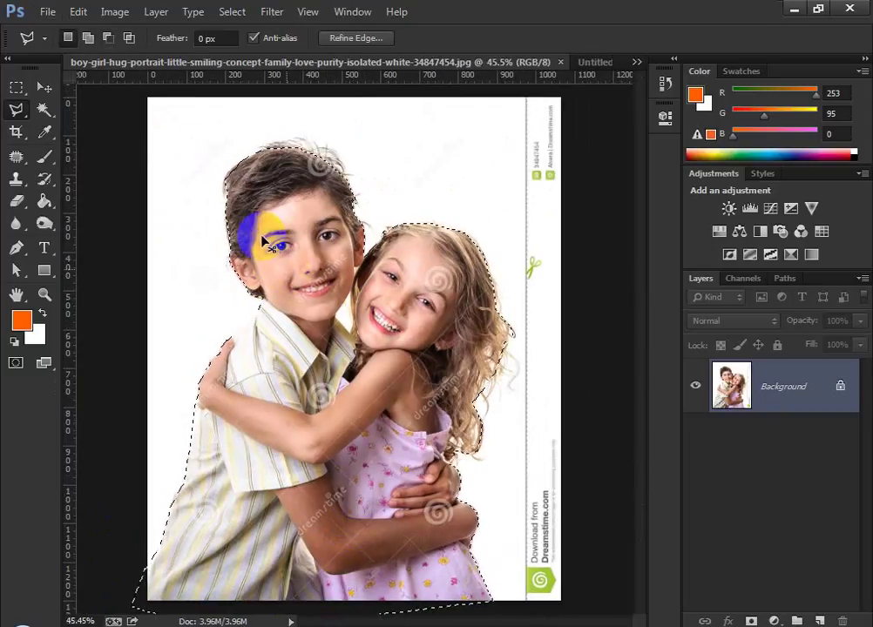
pyautogui.click(599, 62)
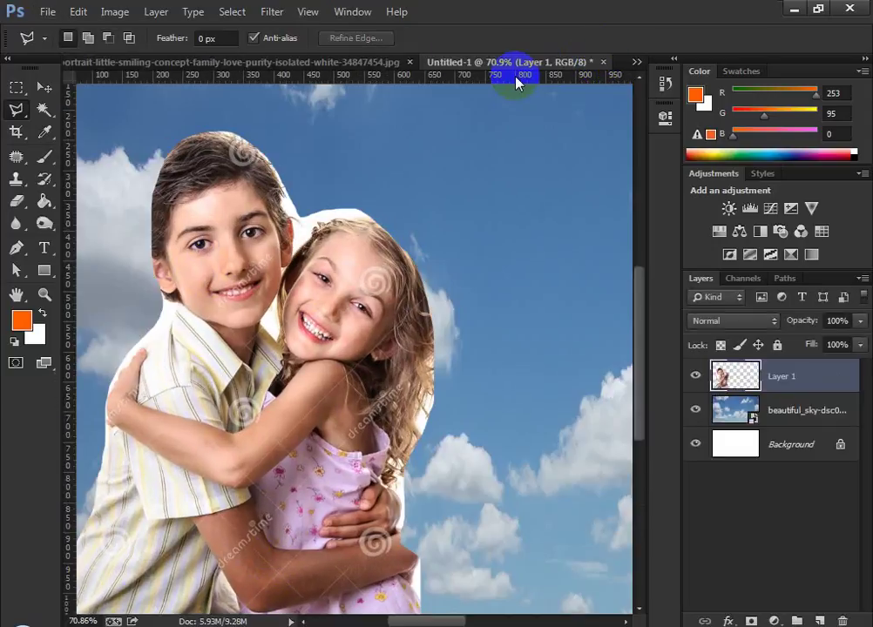
pyautogui.hotkey('ctrl', 'v')
pyautogui.scroll(-4, 416, 211)
pyautogui.scroll(-1, 418, 218)
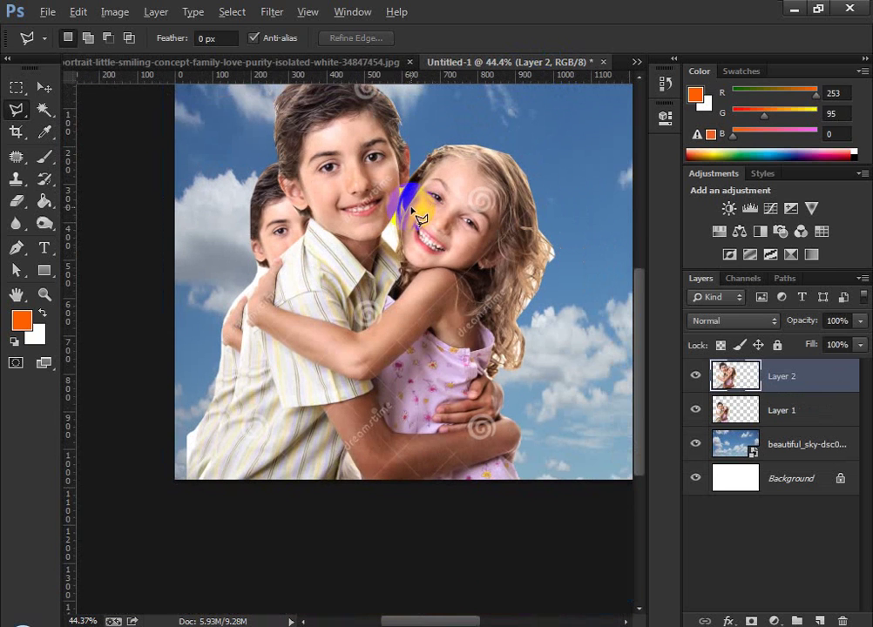
# Move the newly pasted children to the right of the first cutout with the Move Tool and compare both cutouts
pyautogui.click(44, 87)
pyautogui.moveTo(473, 247); pyautogui.dragTo(347, 291)
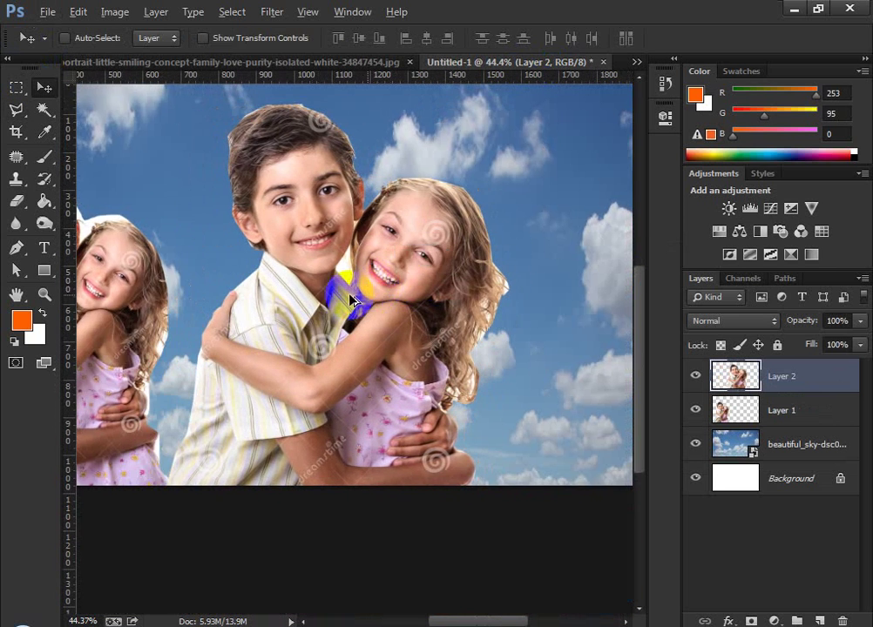
pyautogui.scroll(-3, 305, 295)
pyautogui.scroll(1, 198, 381)
pyautogui.scroll(2, 199, 381)
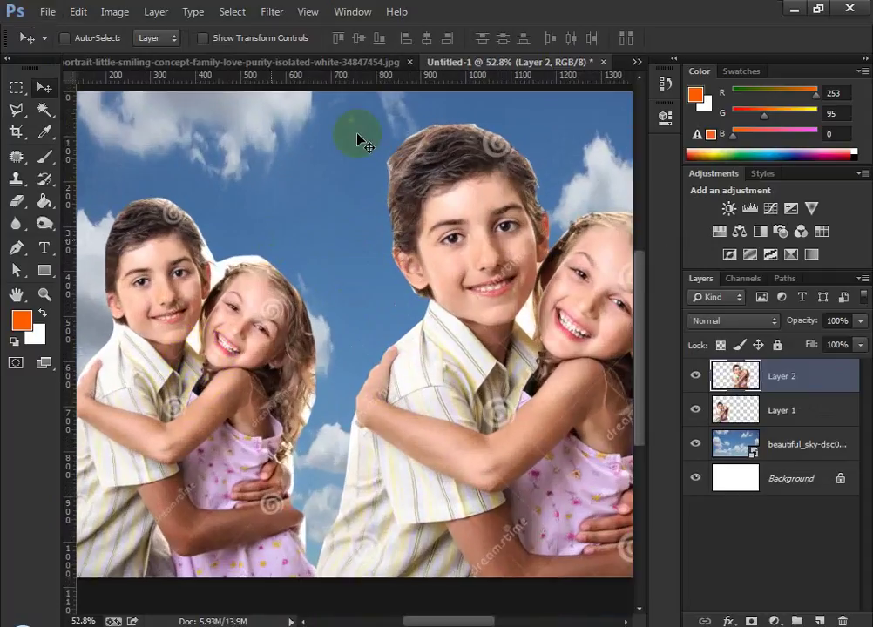
# Deselect the outline in the stock photo and trace a new selection around both children with the Magnetic Lasso Tool
pyautogui.click(370, 62)
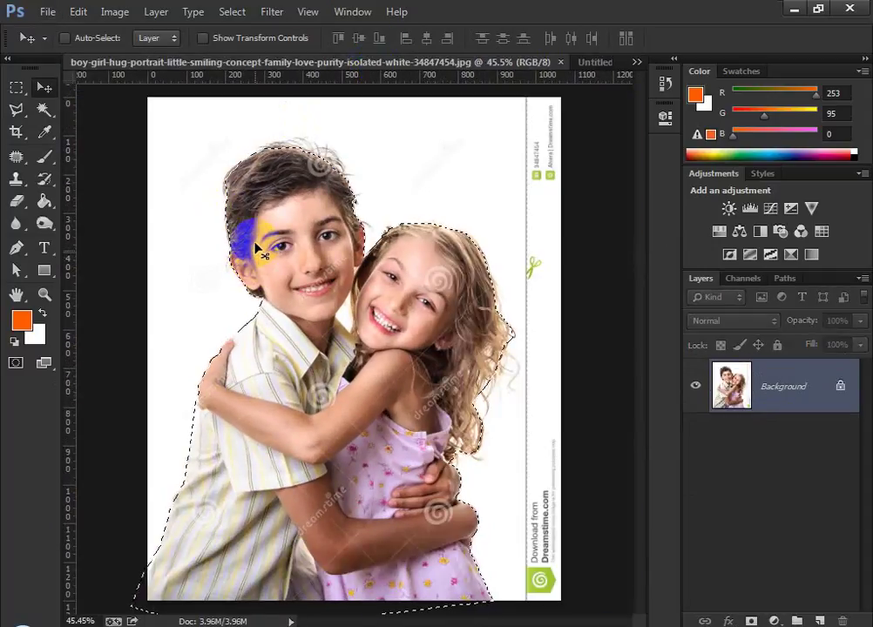
pyautogui.hotkey('ctrl', 'd')
pyautogui.click(15, 109)
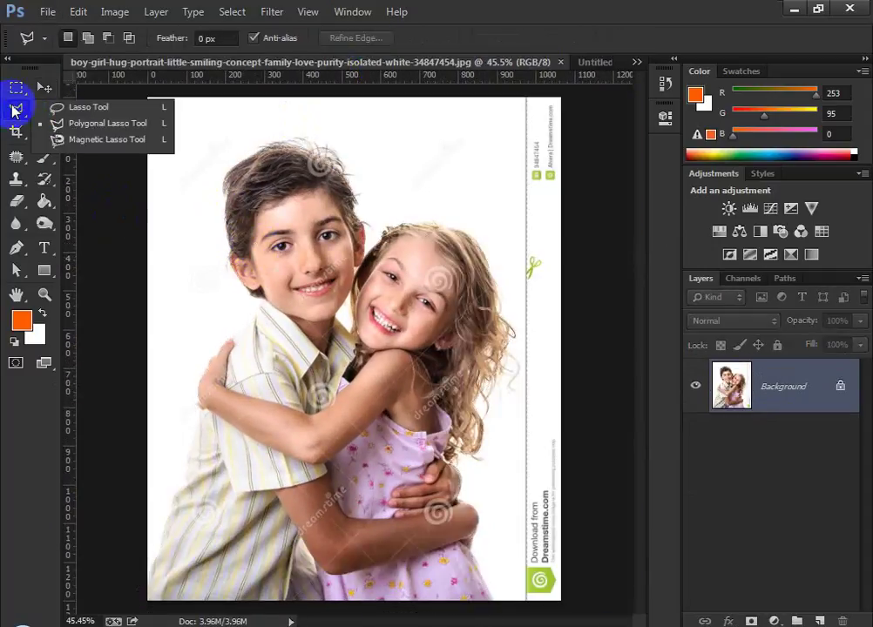
pyautogui.click(74, 140)
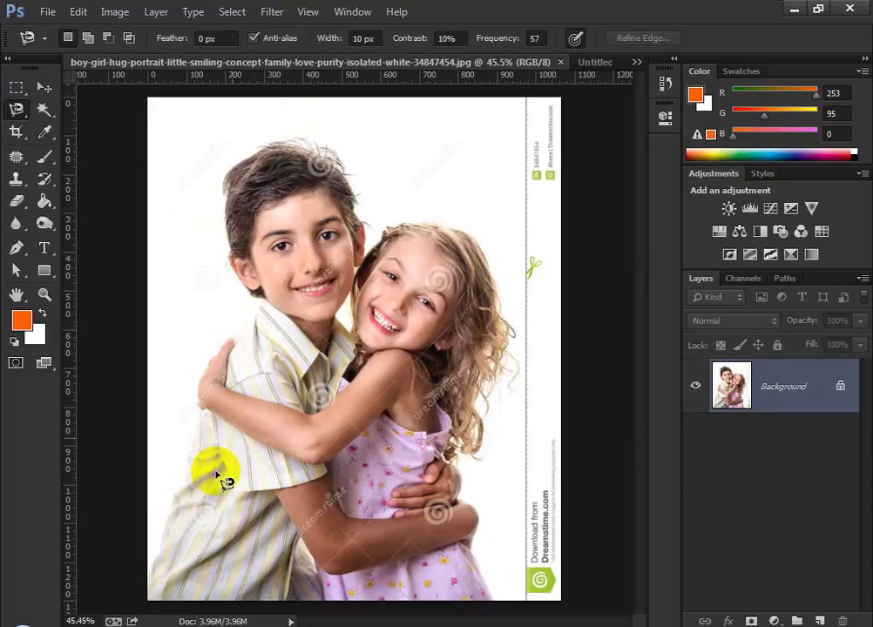
pyautogui.click(149, 577)
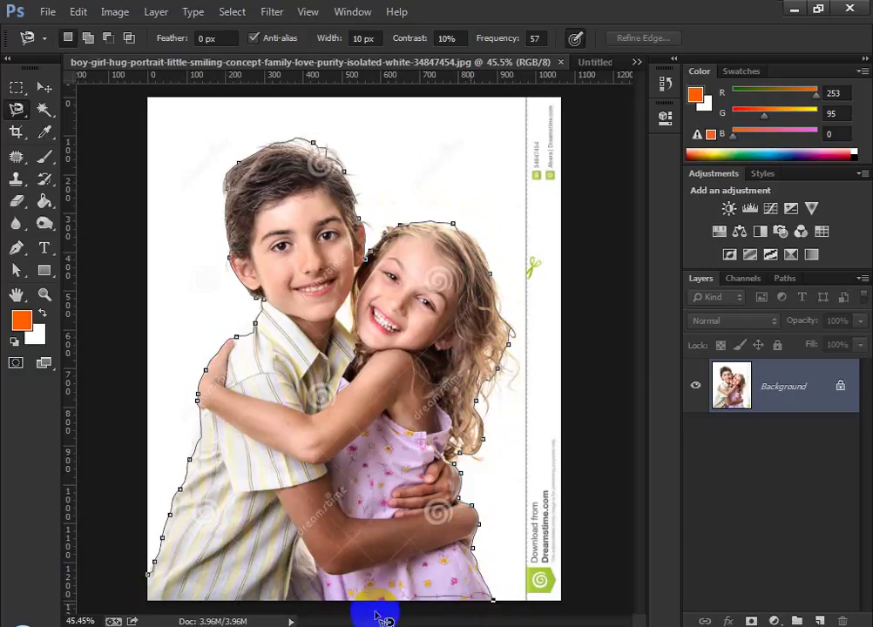
pyautogui.click(153, 584)
# Add the missed strip along the photo's lower edge to the selection with the Lasso Tool in Add to selection mode
pyautogui.scroll(1, 263, 555)
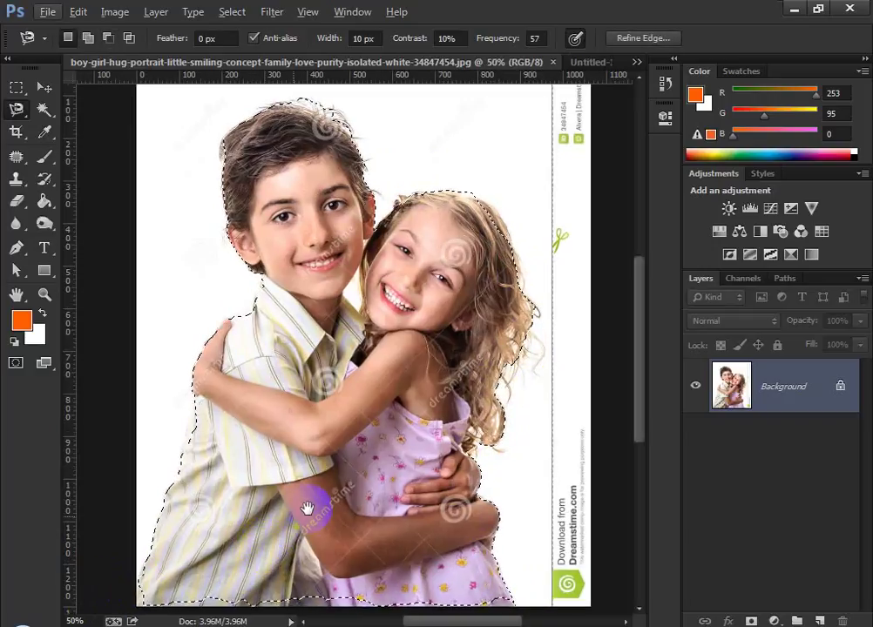
pyautogui.moveTo(306, 511); pyautogui.dragTo(321, 318)
pyautogui.scroll(2, 222, 481)
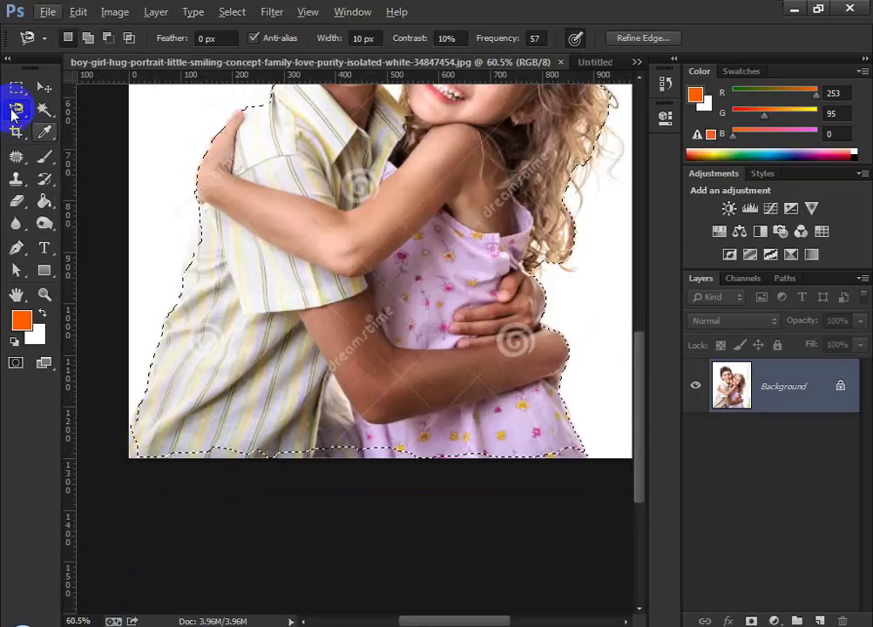
pyautogui.rightClick(16, 112)
pyautogui.click(78, 107)
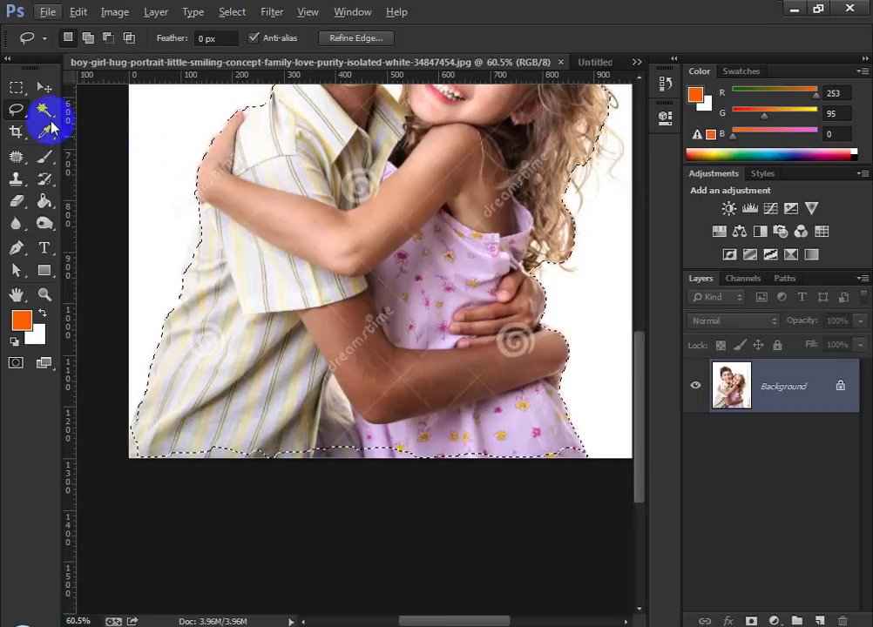
pyautogui.click(107, 39)
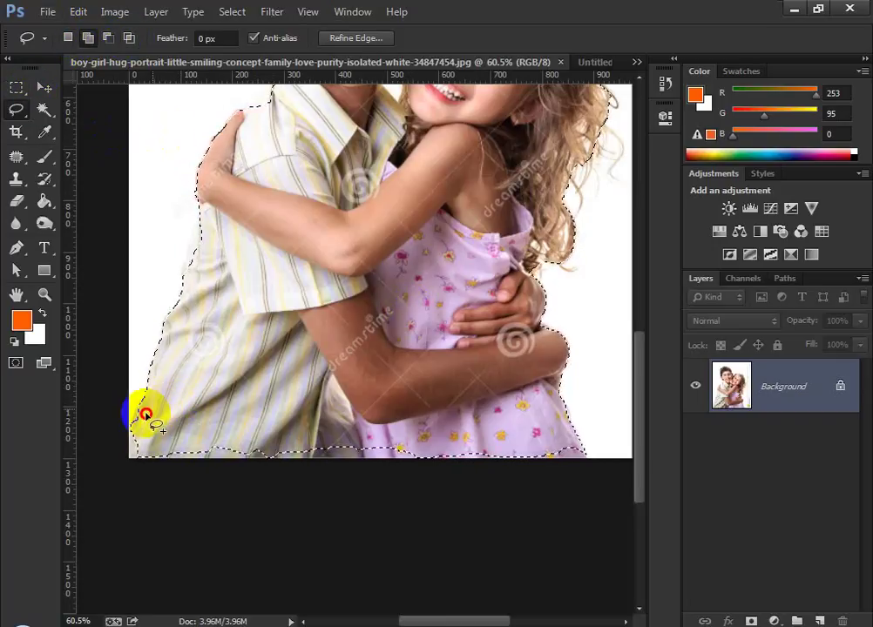
pyautogui.moveTo(123, 438)
pyautogui.mouseDown()
pyautogui.moveTo(123, 472)
pyautogui.moveTo(247, 513)
pyautogui.moveTo(384, 509)
pyautogui.moveTo(430, 463)
pyautogui.mouseUp()
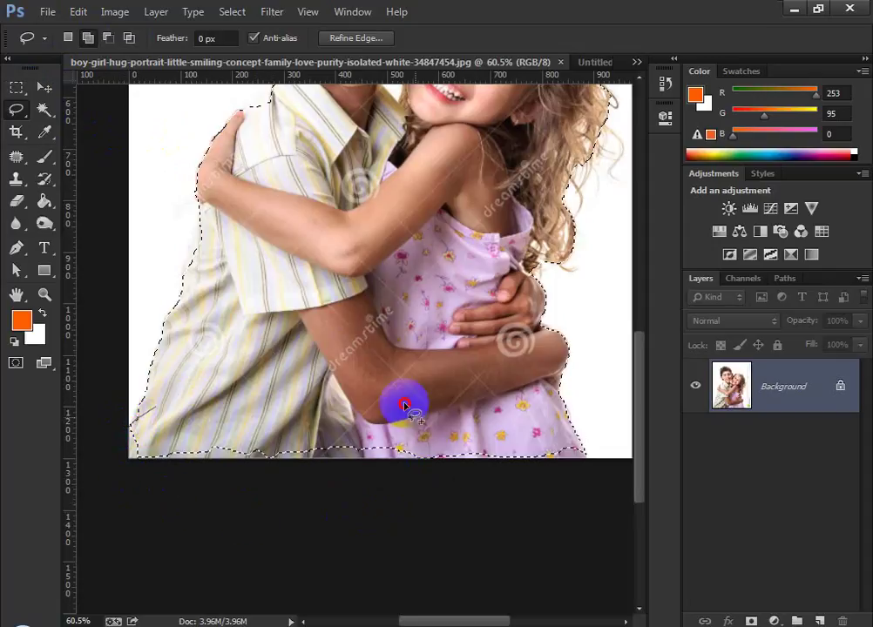
pyautogui.moveTo(405, 406); pyautogui.dragTo(311, 379)
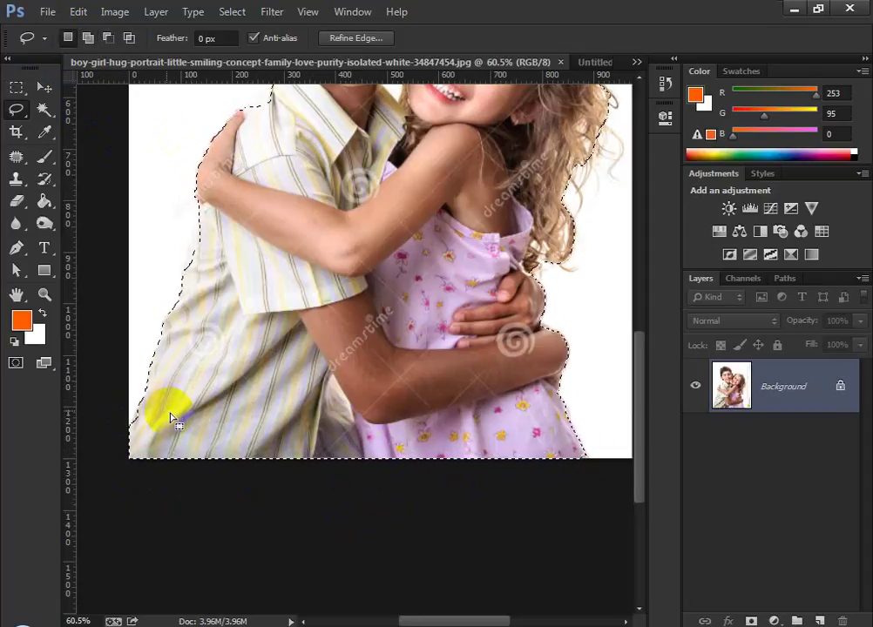
# Refine the selection edge along the boy's shirt, shoulder and the girl's hand with the Lasso Tool, adding and subtracting small areas
pyautogui.scroll(3, 171, 419)
pyautogui.scroll(4, 207, 331)
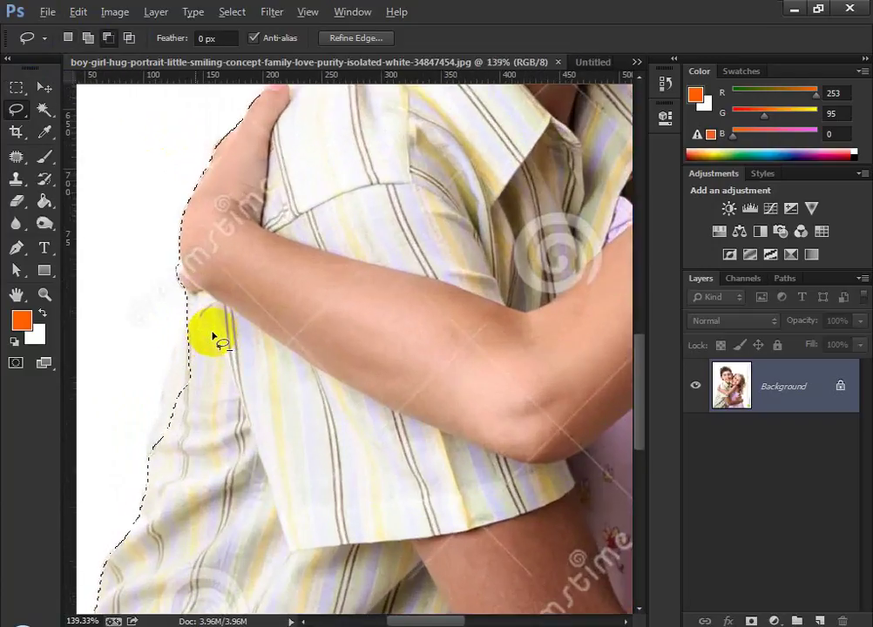
pyautogui.press('alt')
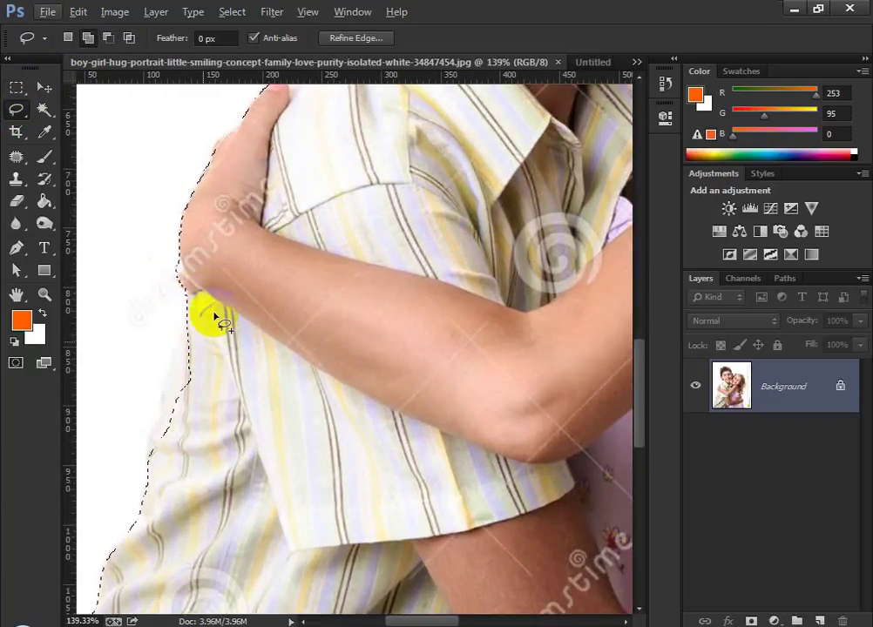
pyautogui.moveTo(185, 298)
pyautogui.mouseDown()
pyautogui.moveTo(149, 438)
pyautogui.moveTo(206, 347)
pyautogui.moveTo(211, 315)
pyautogui.mouseUp()
pyautogui.scroll(5, 235, 300)
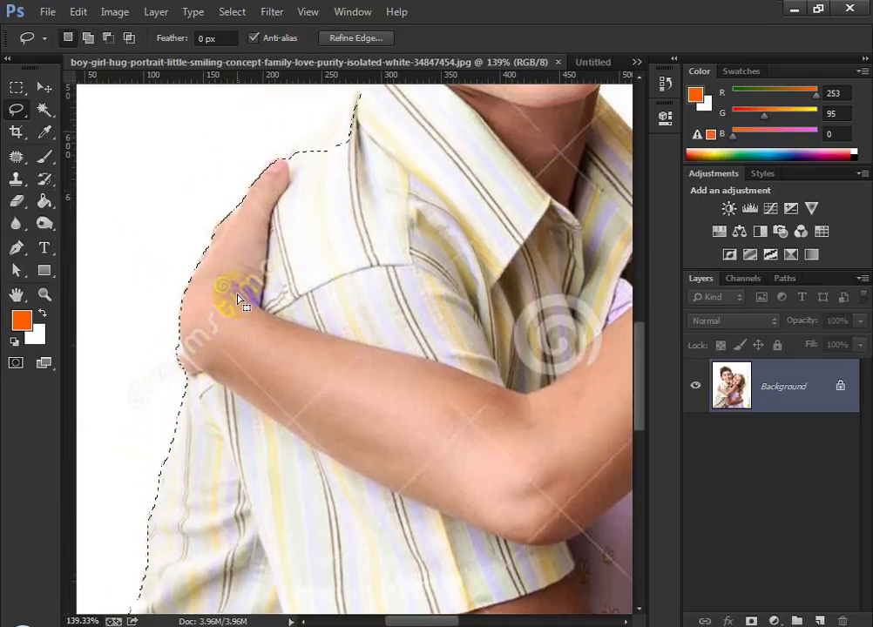
pyautogui.moveTo(278, 257)
pyautogui.mouseDown()
pyautogui.moveTo(351, 205)
pyautogui.moveTo(376, 146)
pyautogui.moveTo(286, 270)
pyautogui.mouseUp()
pyautogui.moveTo(444, 244); pyautogui.dragTo(469, 438)
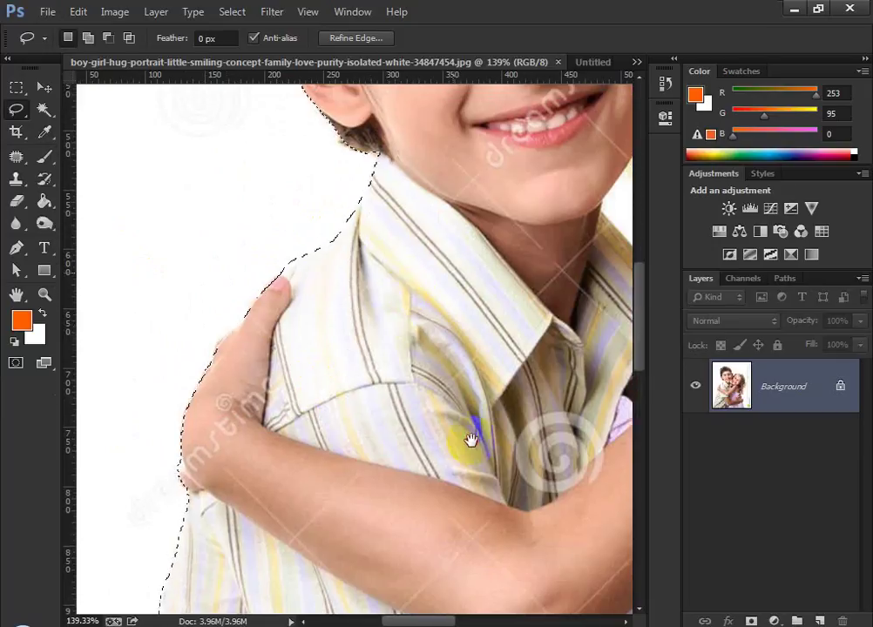
# Subtract the white gap between the two faces from the selection with the Lasso Tool and correct its edge along the boy's chin and collar
pyautogui.moveTo(613, 192); pyautogui.dragTo(263, 203)
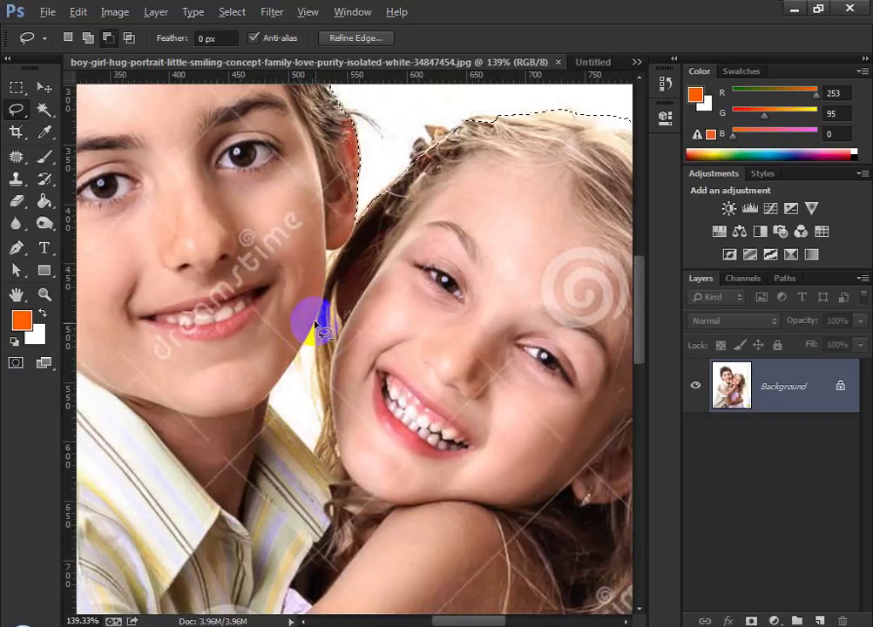
pyautogui.moveTo(315, 321)
pyautogui.mouseDown()
pyautogui.moveTo(320, 441)
pyautogui.moveTo(279, 411)
pyautogui.moveTo(312, 333)
pyautogui.mouseUp()
pyautogui.scroll(3, 315, 342)
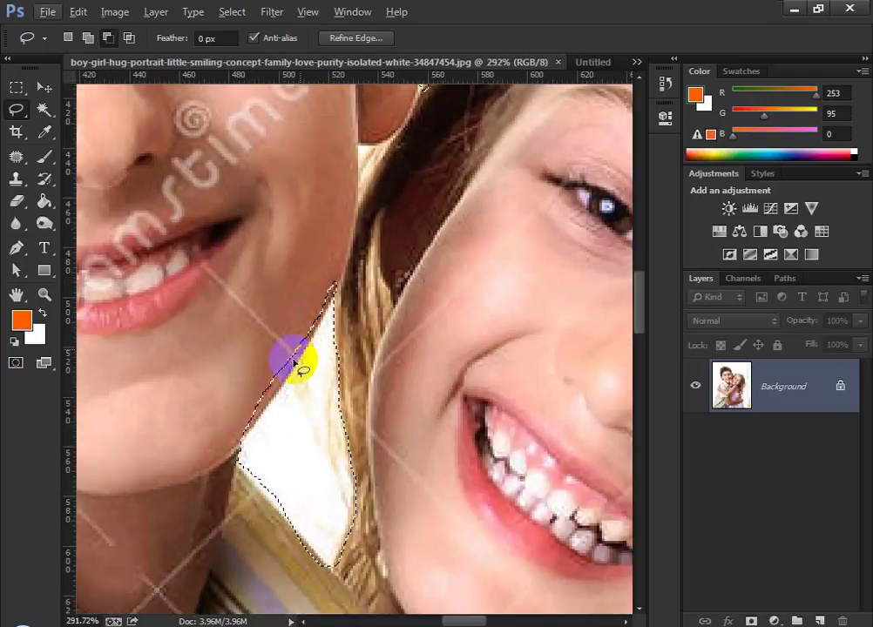
pyautogui.moveTo(239, 451)
pyautogui.mouseDown()
pyautogui.moveTo(327, 307)
pyautogui.moveTo(318, 265)
pyautogui.moveTo(313, 275)
pyautogui.mouseUp()
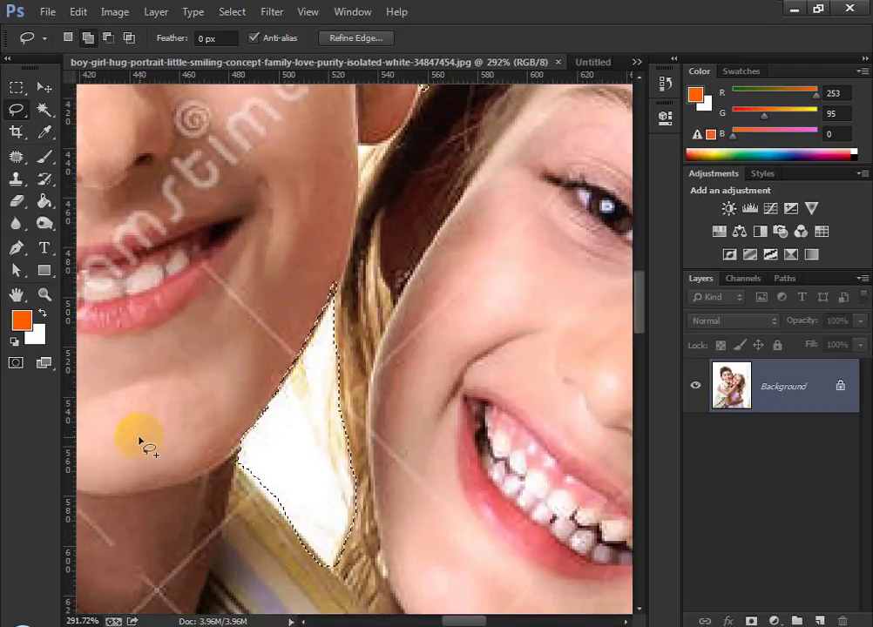
pyautogui.moveTo(260, 468)
pyautogui.mouseDown()
pyautogui.moveTo(245, 466)
pyautogui.moveTo(277, 514)
pyautogui.moveTo(289, 477)
pyautogui.moveTo(269, 458)
pyautogui.mouseUp()
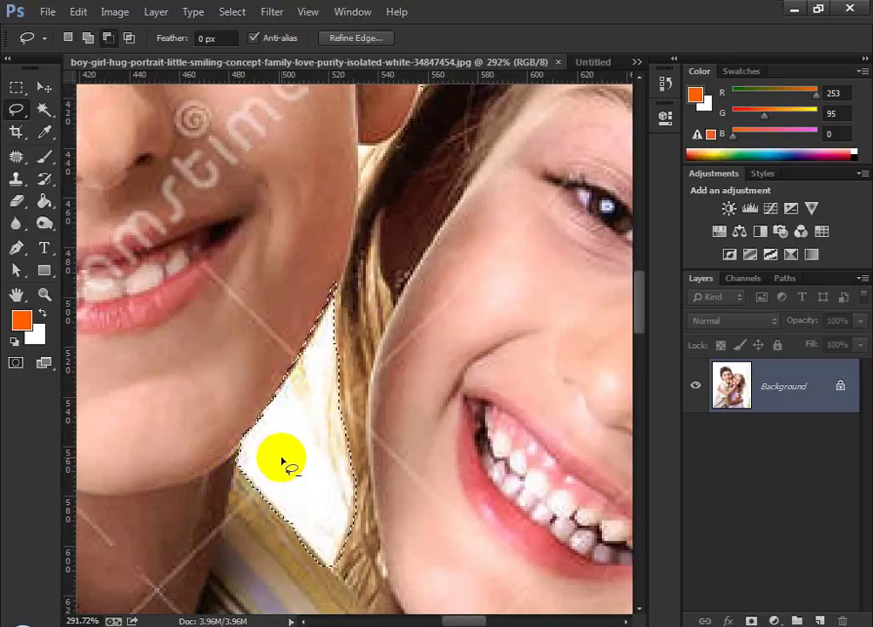
# Check the whole outline, then copy the selected children and paste them as a new layer into the Untitled-1 sky composite
pyautogui.scroll(-5, 293, 467)
pyautogui.scroll(-8, 293, 469)
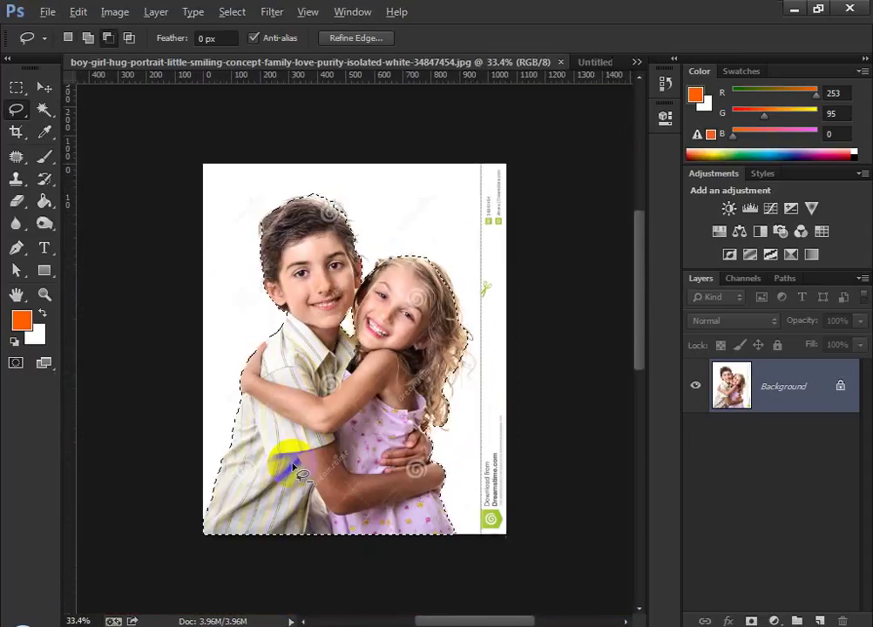
pyautogui.scroll(1, 296, 472)
pyautogui.scroll(1, 297, 472)
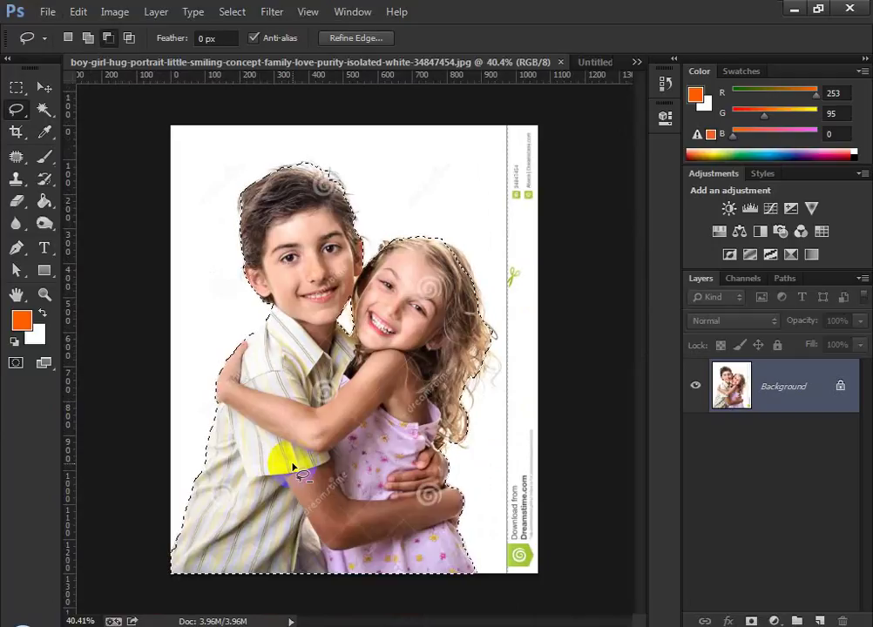
pyautogui.scroll(1, 296, 470)
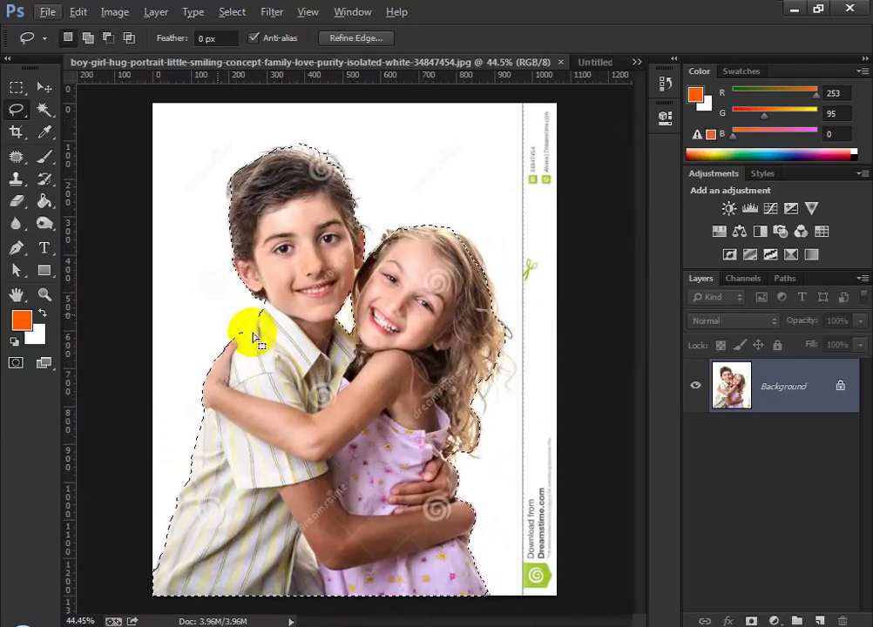
pyautogui.moveTo(271, 213); pyautogui.dragTo(445, 310)
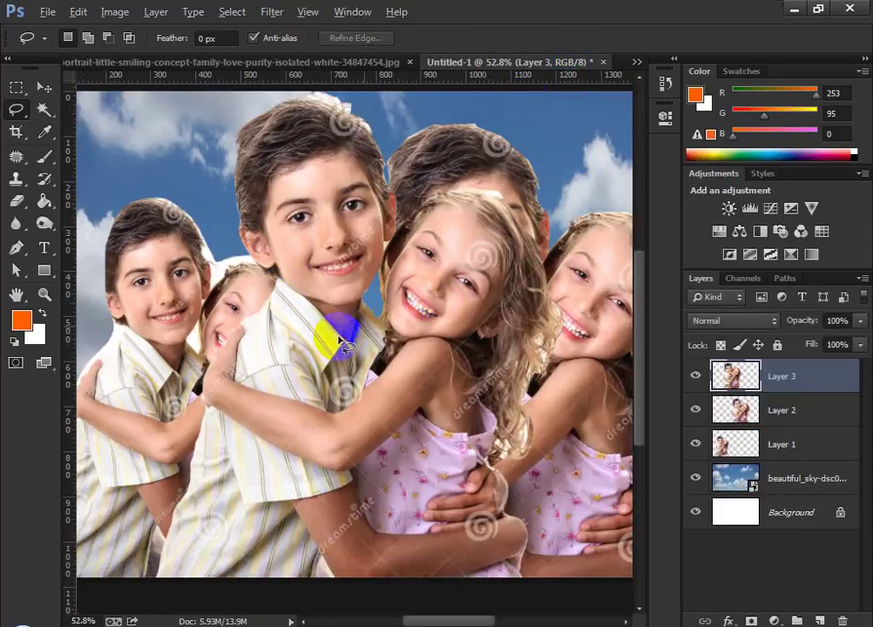
# Scale Layer 3 and Layer 2 together down to about 73% with Free Transform and apply the transformation
pyautogui.scroll(-6, 335, 333)
pyautogui.keyDown('ctrl'); pyautogui.click(780, 413); pyautogui.keyUp('ctrl')
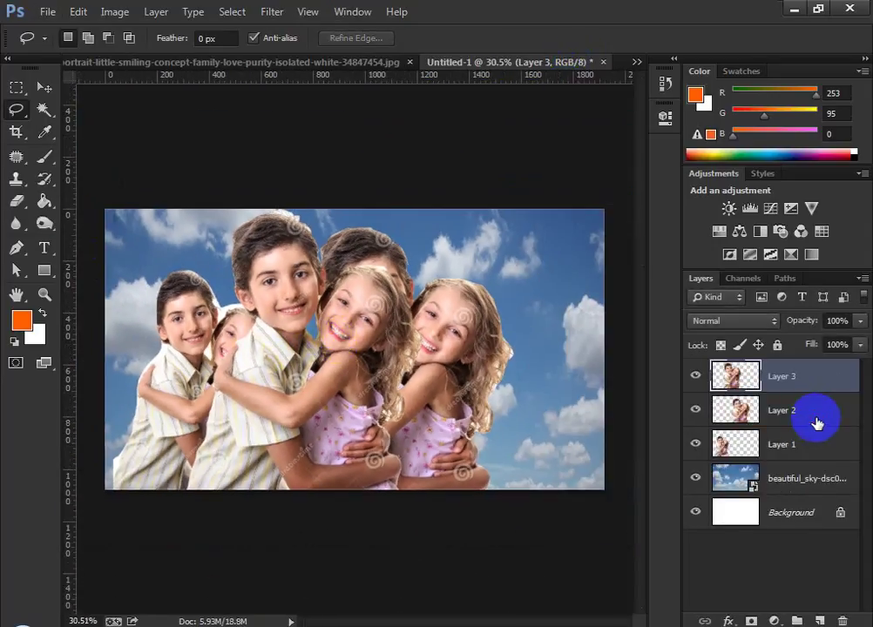
pyautogui.hotkey('ctrl', 't')
pyautogui.moveTo(526, 209); pyautogui.dragTo(468, 252)
pyautogui.click(858, 40)
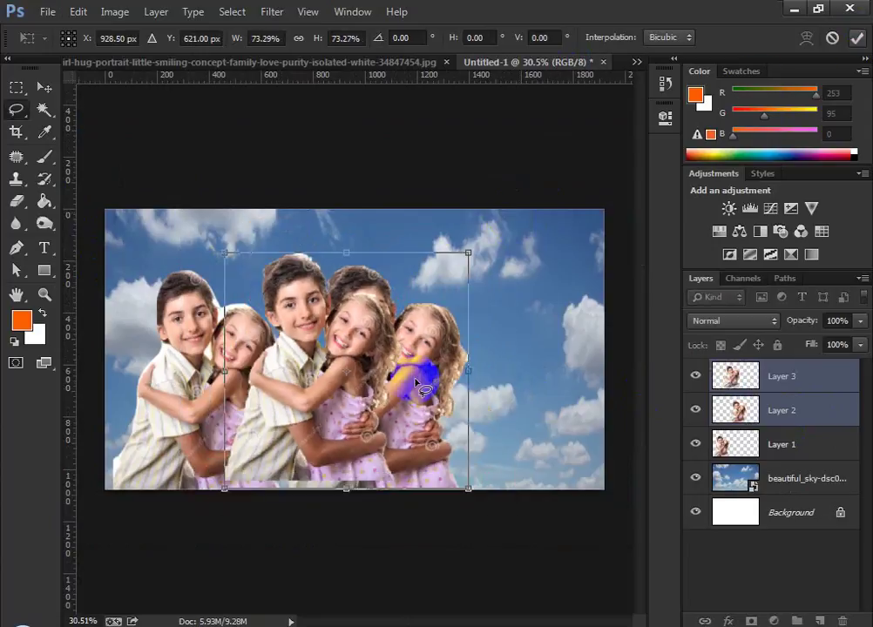
# Spread the cutouts side by side with the Move Tool, placing Layer 3 to the right of the other two over the sky
pyautogui.scroll(4, 422, 385)
pyautogui.click(43, 87)
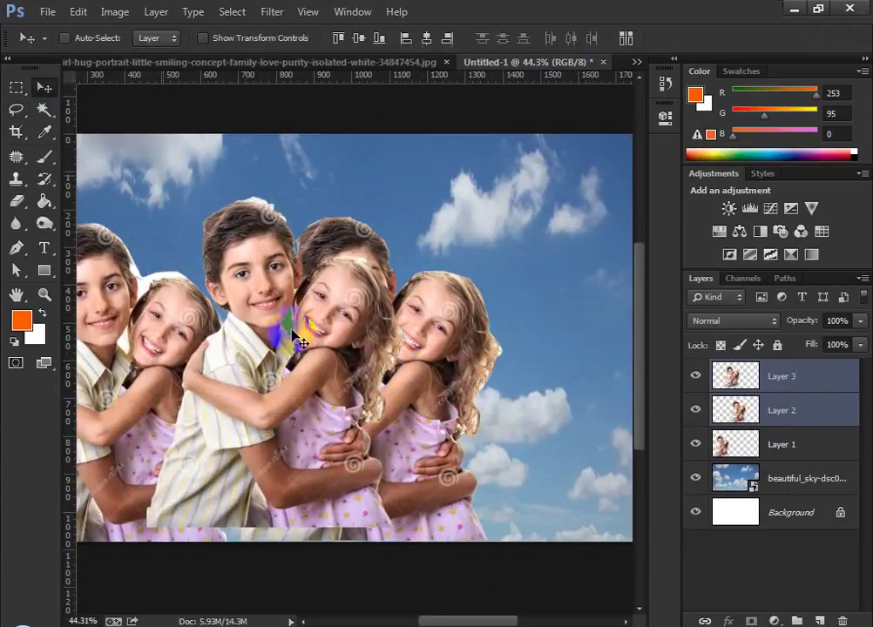
pyautogui.moveTo(282, 336); pyautogui.dragTo(508, 376)
pyautogui.click(765, 373)
pyautogui.scroll(-3, 508, 376)
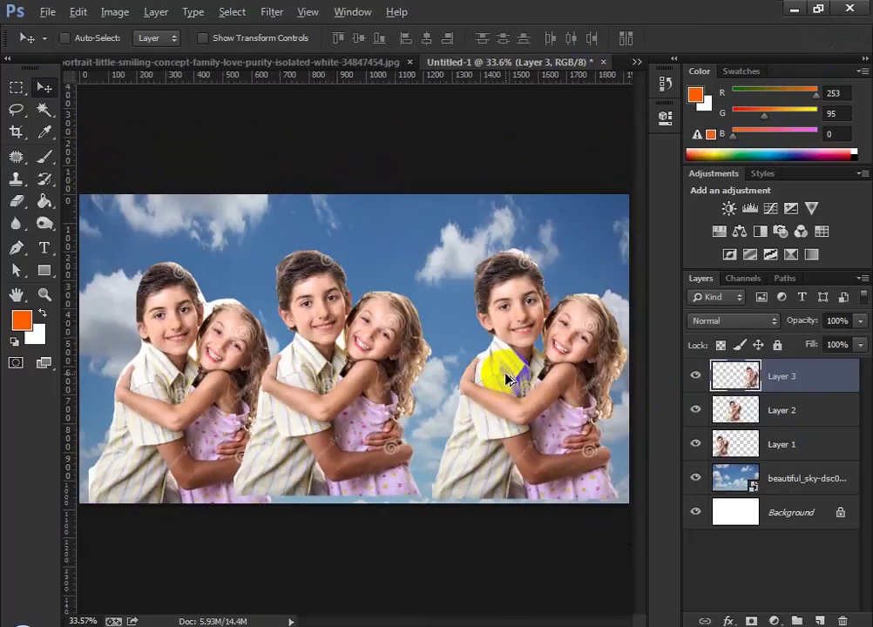
# Inspect the selection edge around the boy's hair and shoulder in the stock photo, then deselect it
pyautogui.click(323, 62)
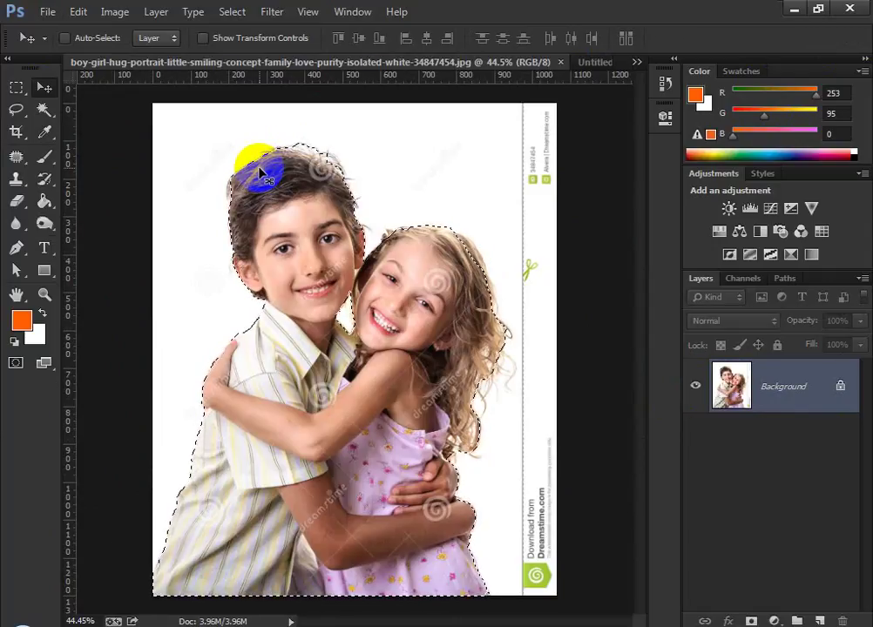
pyautogui.scroll(3, 261, 172)
pyautogui.scroll(4, 242, 157)
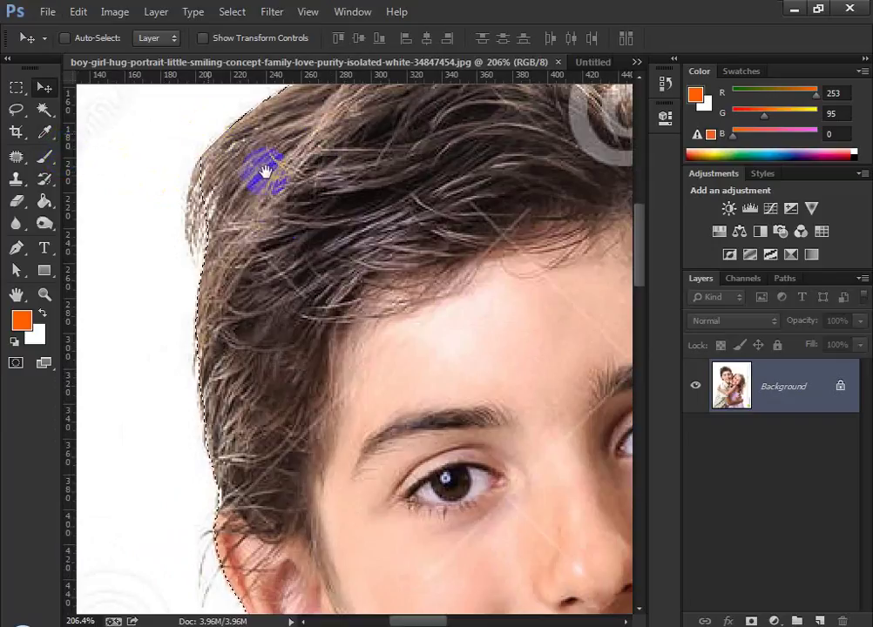
pyautogui.moveTo(267, 173); pyautogui.dragTo(291, 263)
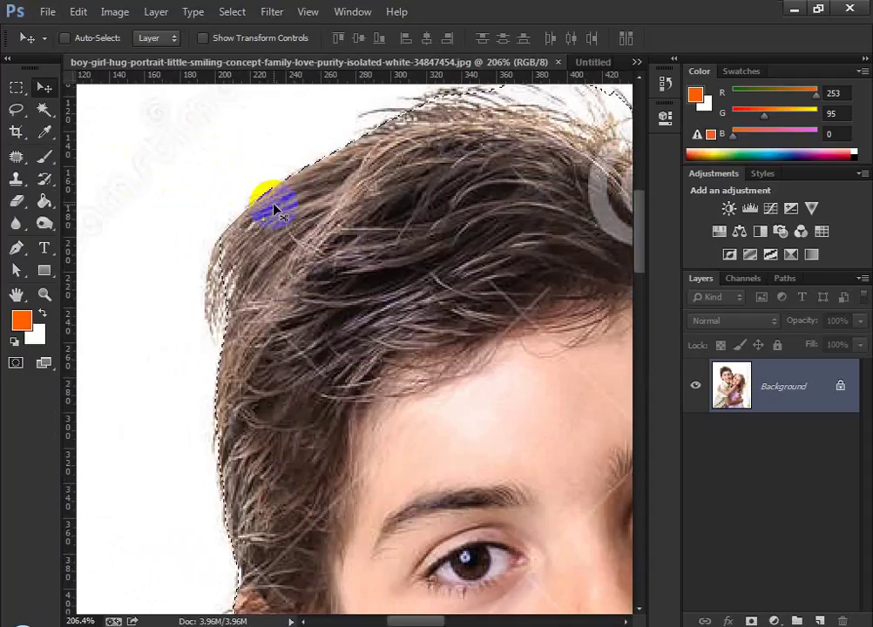
pyautogui.scroll(-10, 279, 258)
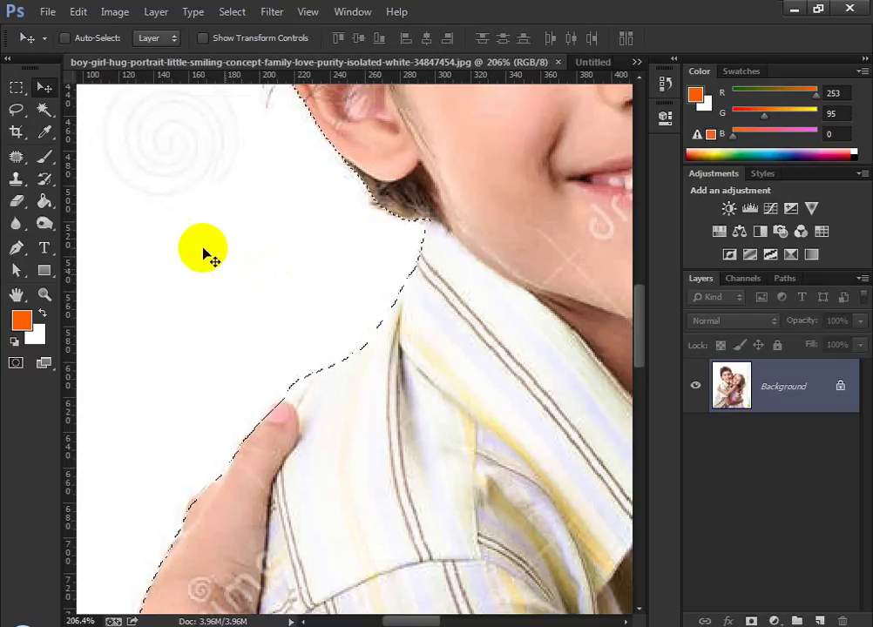
pyautogui.scroll(-6, 99, 193)
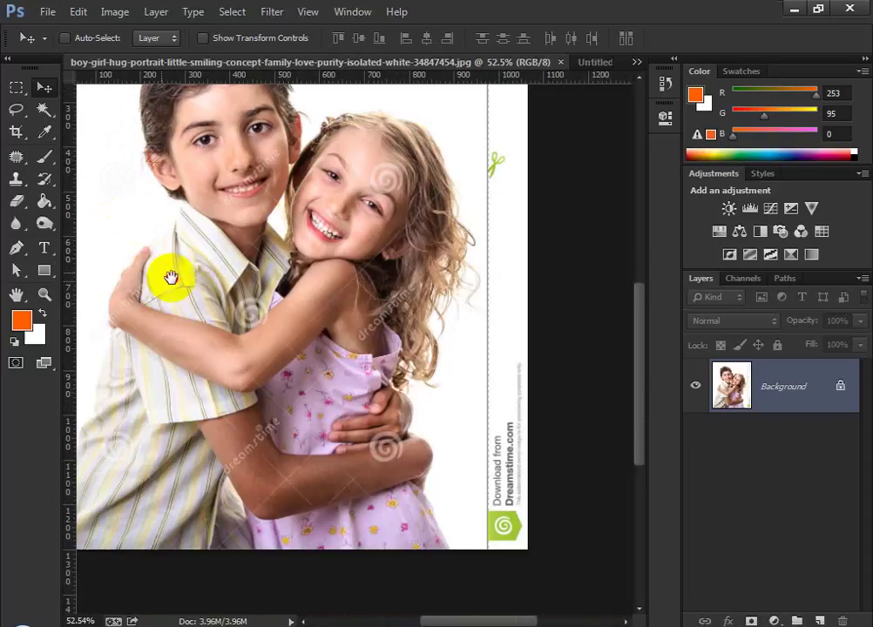
pyautogui.moveTo(171, 277); pyautogui.dragTo(219, 260)
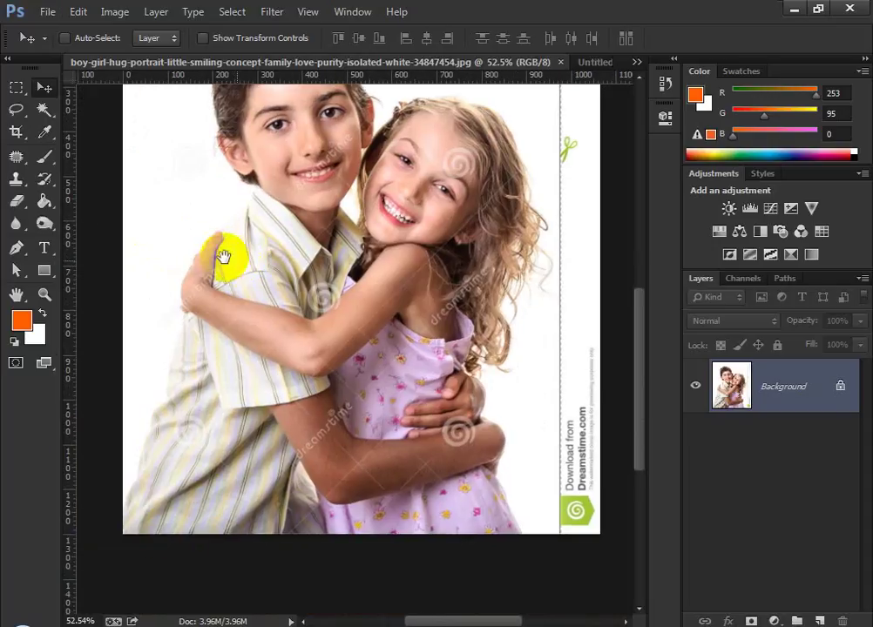
pyautogui.click(15, 131)
pyautogui.click(15, 109)
pyautogui.click(81, 129)
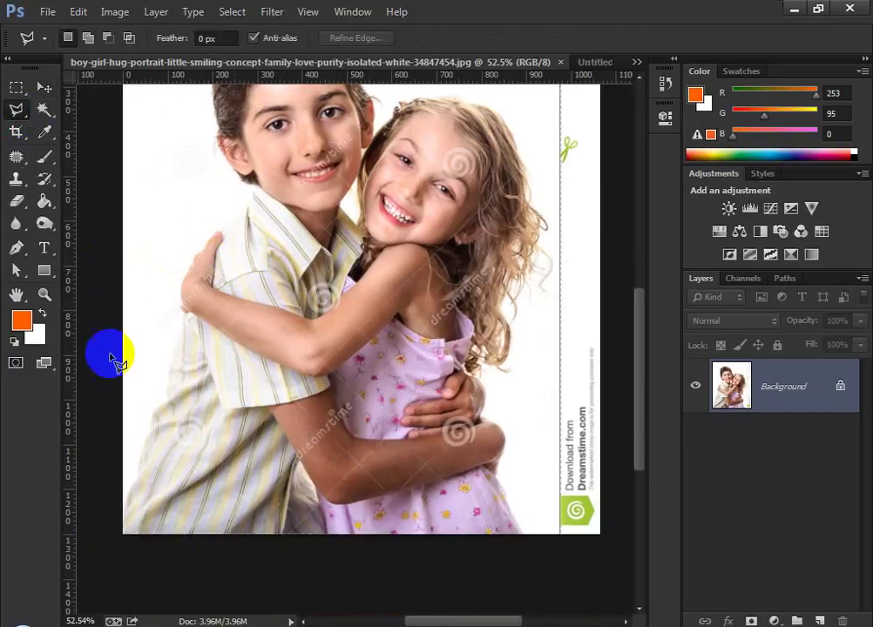
pyautogui.click(122, 499)
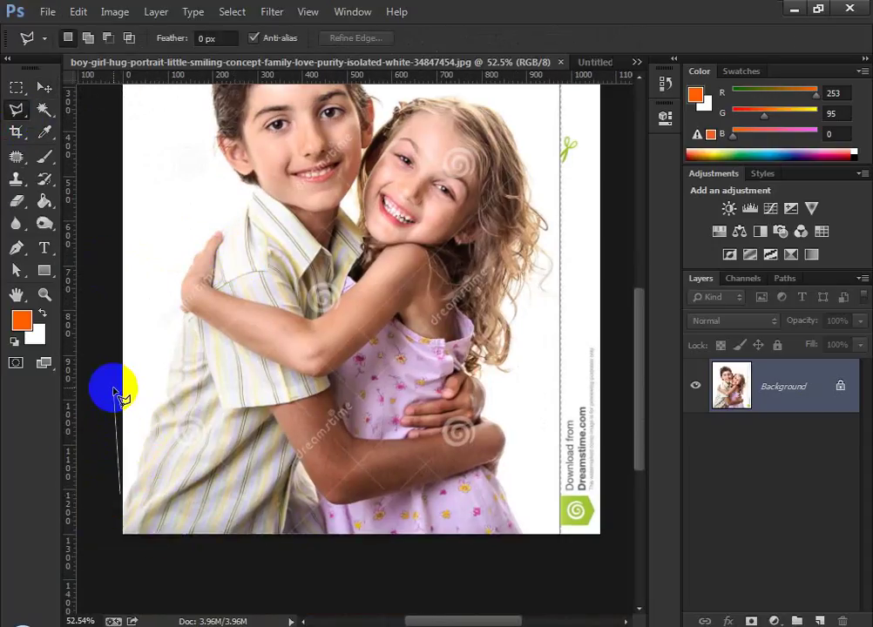
# Begin a Magnetic Lasso outline at the photo's lower-left edge and trace up the side of the boy's shirt
pyautogui.click(17, 111)
pyautogui.click(63, 142)
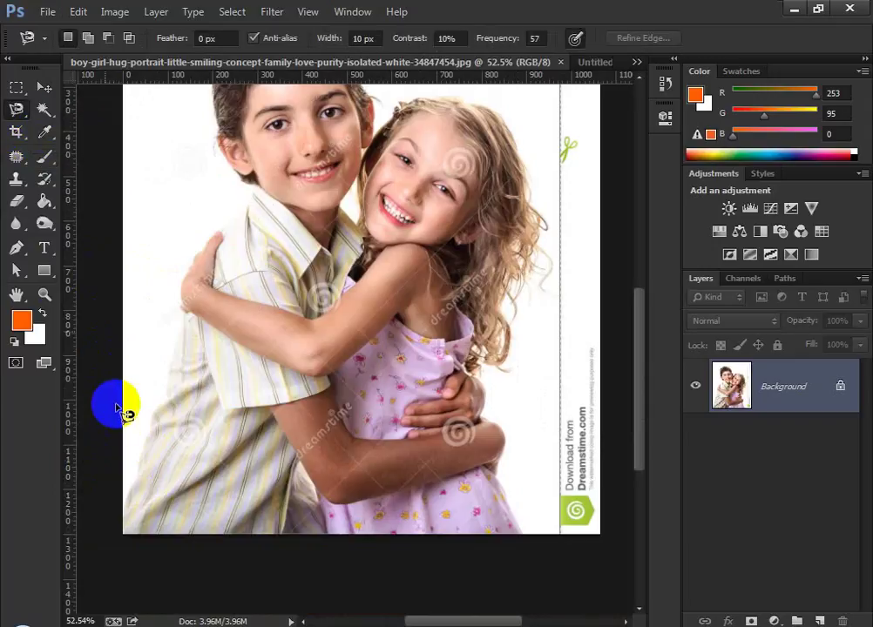
pyautogui.click(123, 500)
pyautogui.click(139, 462)
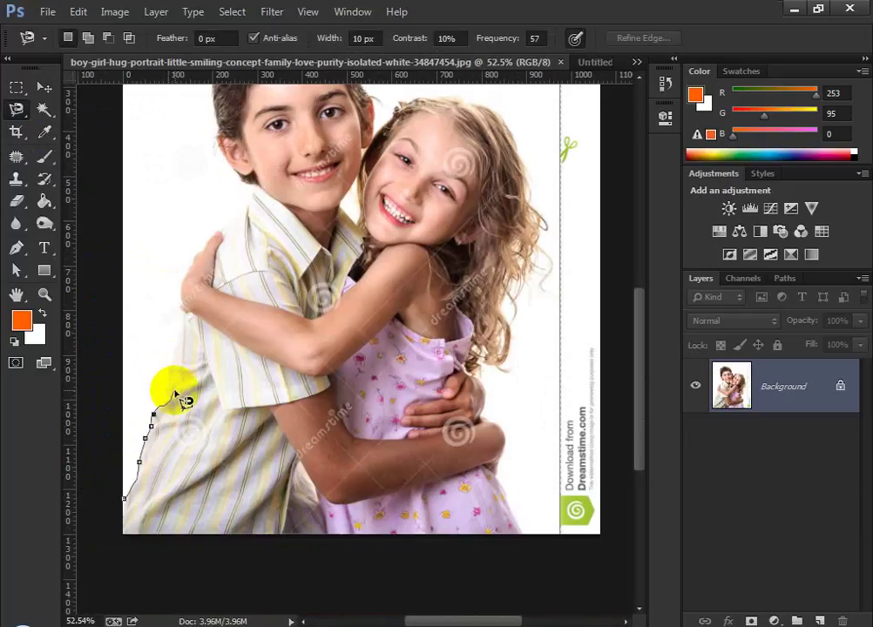
pyautogui.scroll(3, 177, 398)
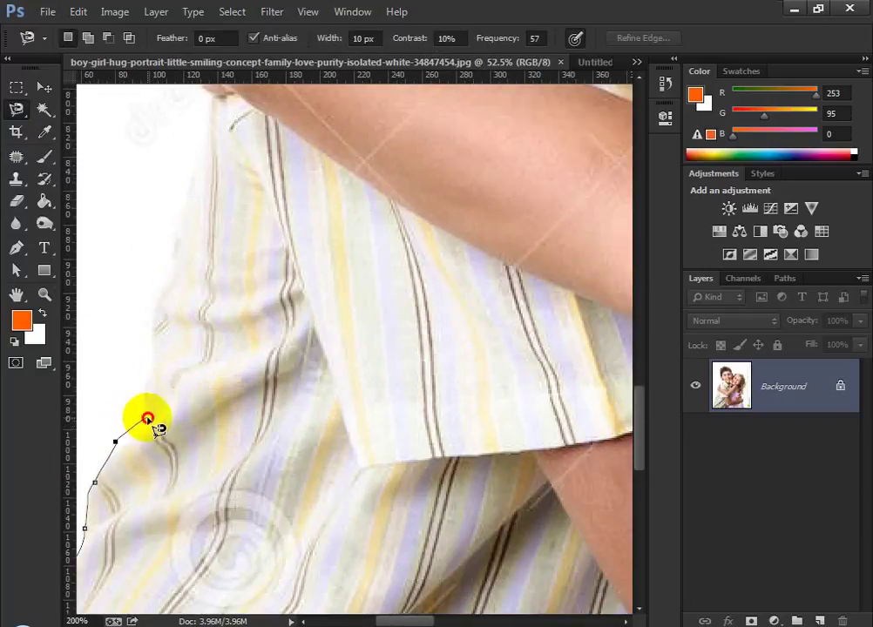
# Try to continue the Magnetic Lasso trace up the shirt and delete the anchor points that stray from its edge
pyautogui.click(165, 259)
pyautogui.press('space')
pyautogui.moveTo(228, 288); pyautogui.dragTo(339, 344)
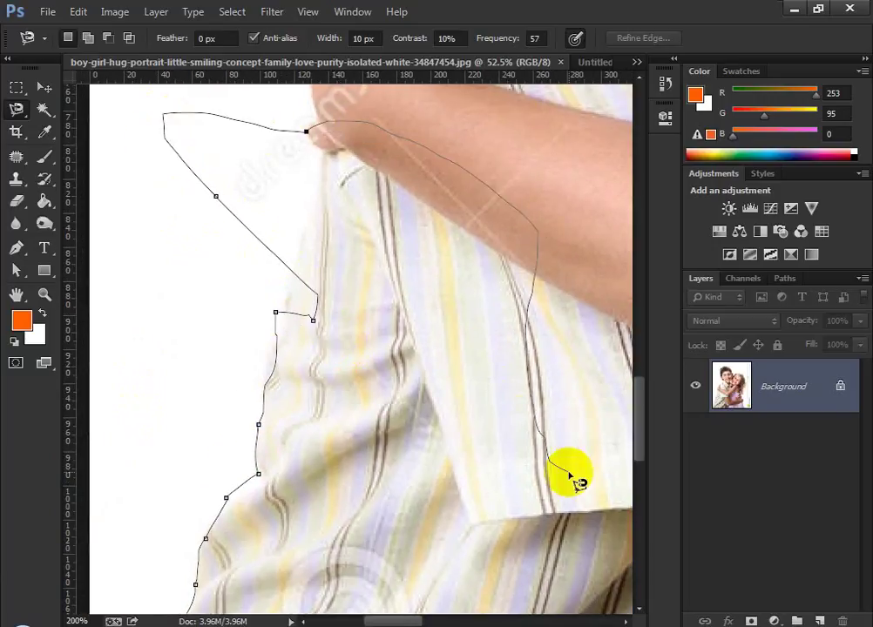
pyautogui.press('Delete')
pyautogui.press('Delete')
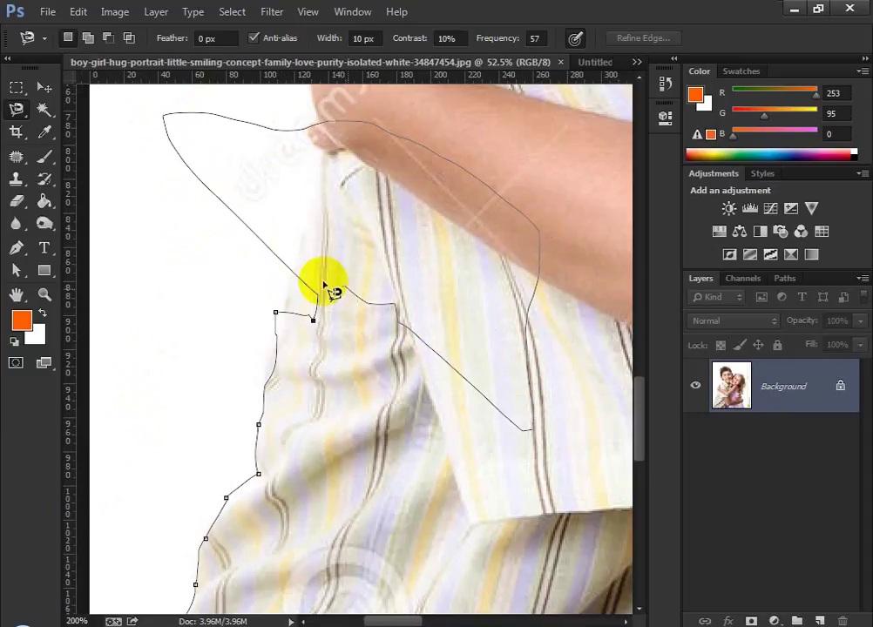
pyautogui.press('Delete')
pyautogui.press('Delete')
pyautogui.press('Delete')
pyautogui.press('Delete')
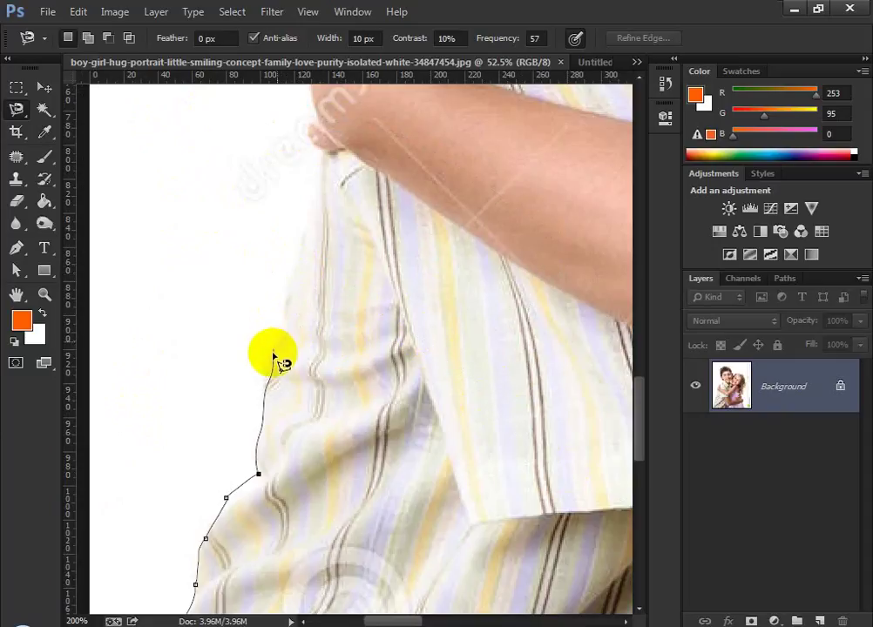
# Continue the Magnetic Lasso trace up the side of the shirt and around the girl's hand to the boy's shoulder
pyautogui.click(260, 398)
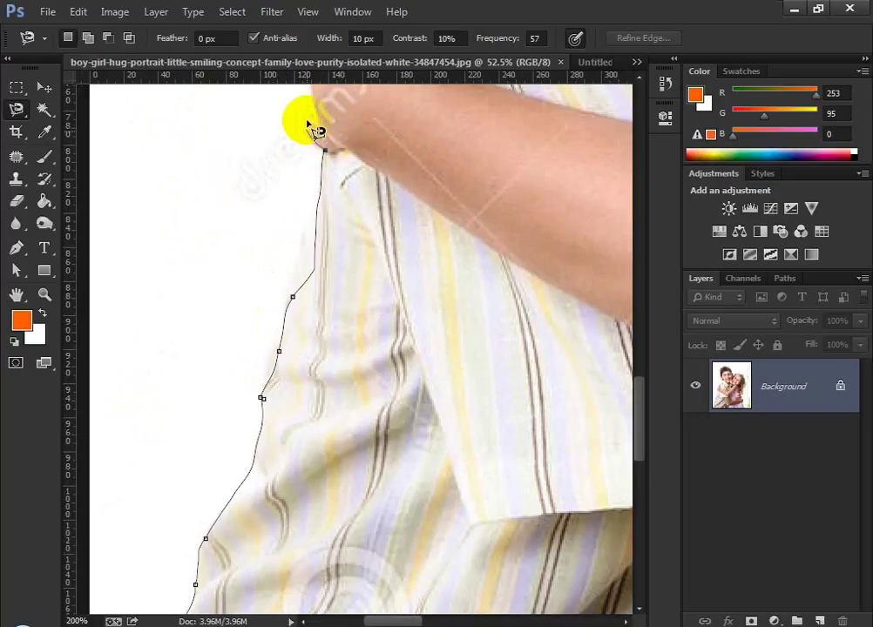
pyautogui.moveTo(318, 120); pyautogui.dragTo(263, 416)
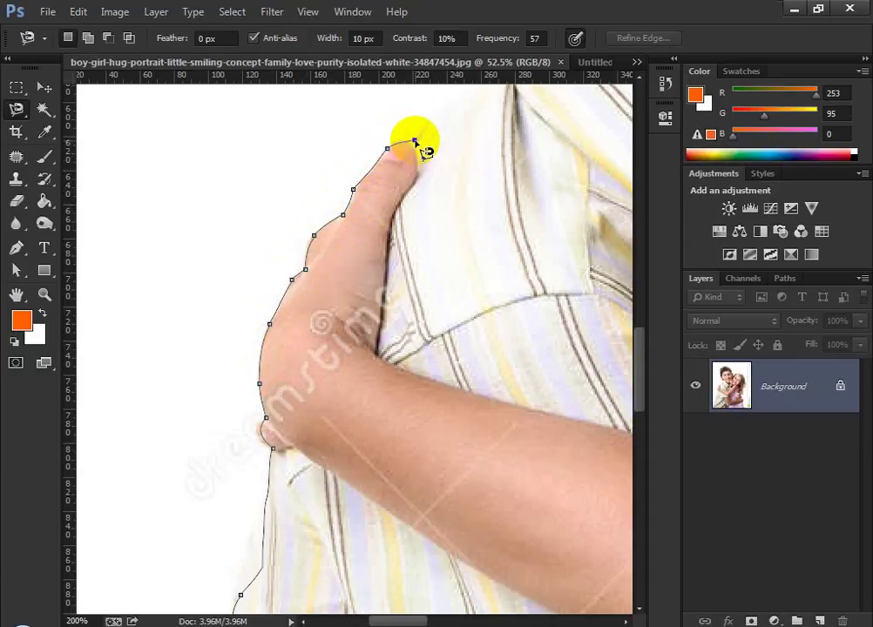
pyautogui.moveTo(414, 139); pyautogui.dragTo(296, 364)
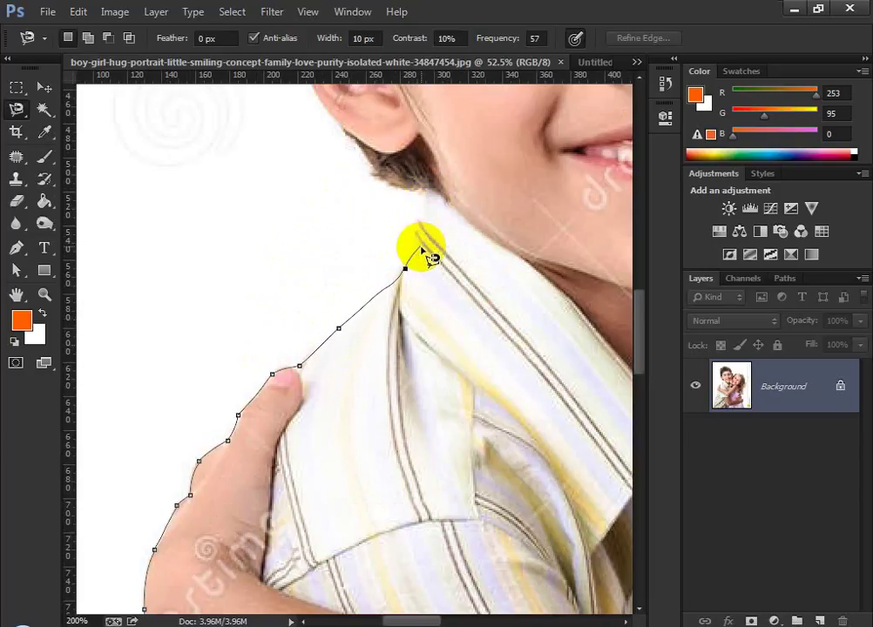
# Trace the Magnetic Lasso outline along the boy's collar, neck hair and ear up to the side of his hair
pyautogui.click(410, 250)
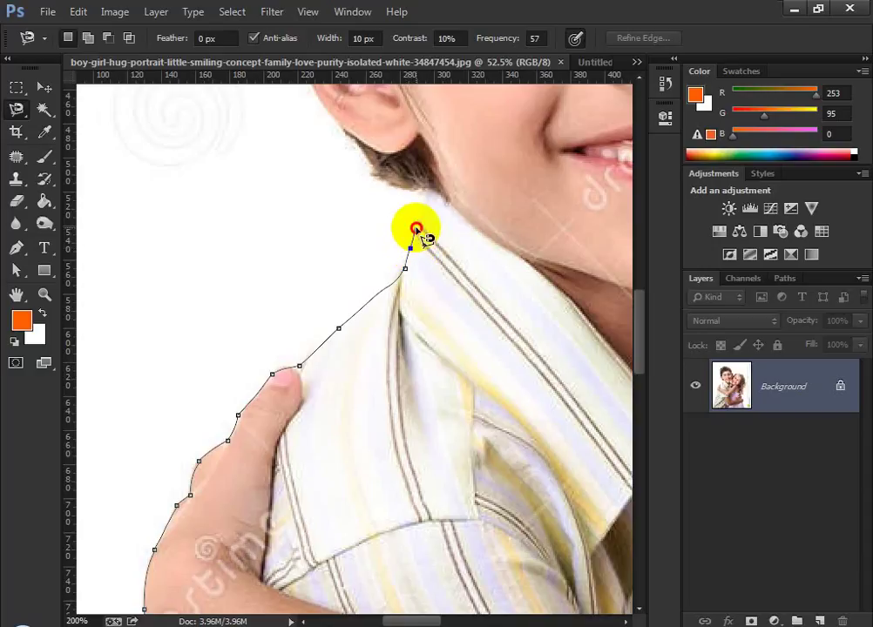
pyautogui.click(415, 228)
pyautogui.click(392, 186)
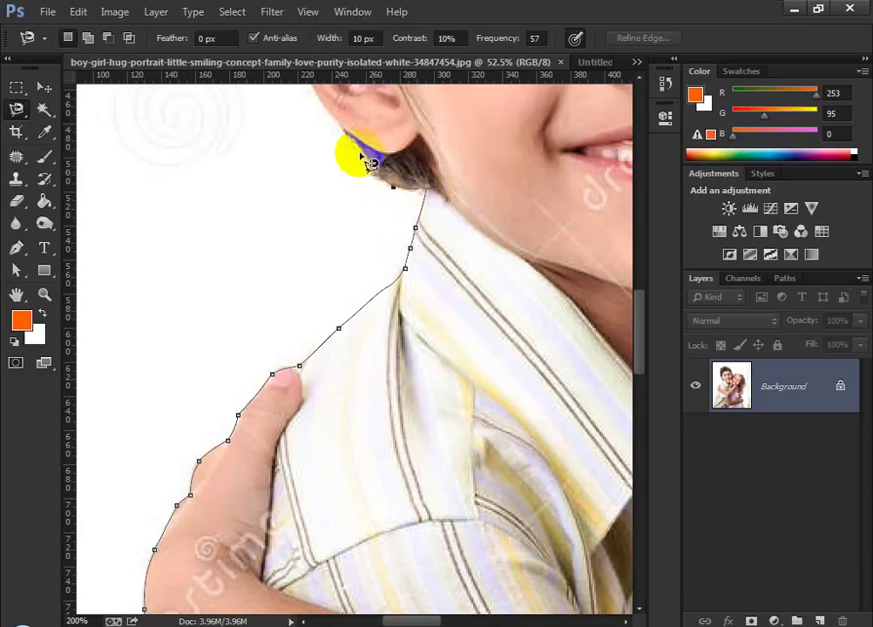
pyautogui.press('space')
pyautogui.moveTo(344, 130); pyautogui.dragTo(380, 343)
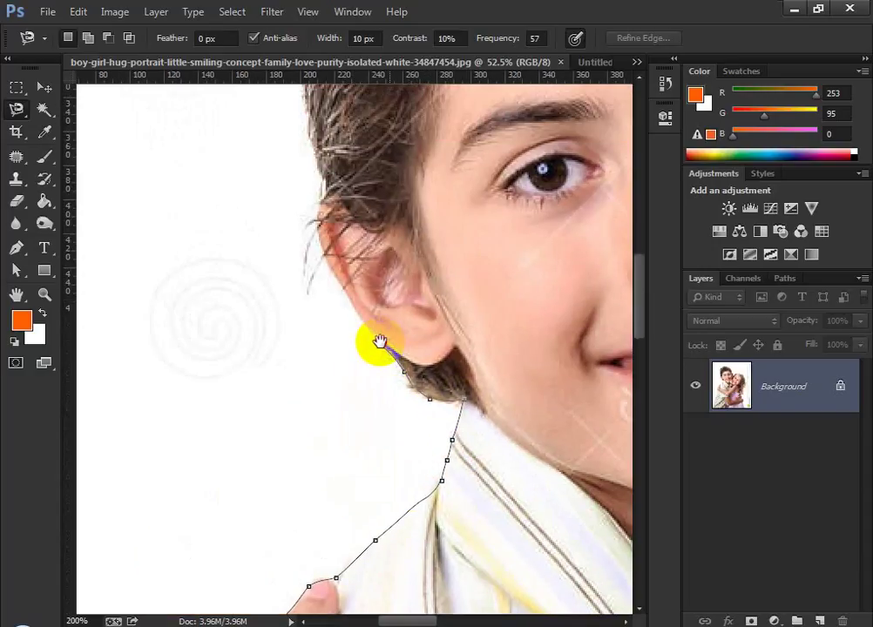
pyautogui.moveTo(334, 261); pyautogui.dragTo(330, 193)
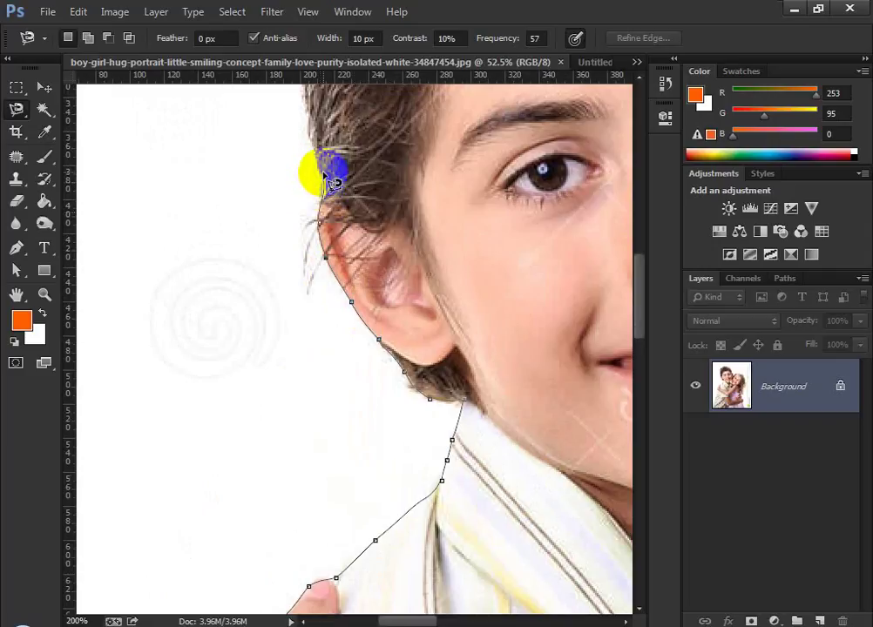
pyautogui.press('space')
pyautogui.moveTo(317, 133); pyautogui.dragTo(314, 379)
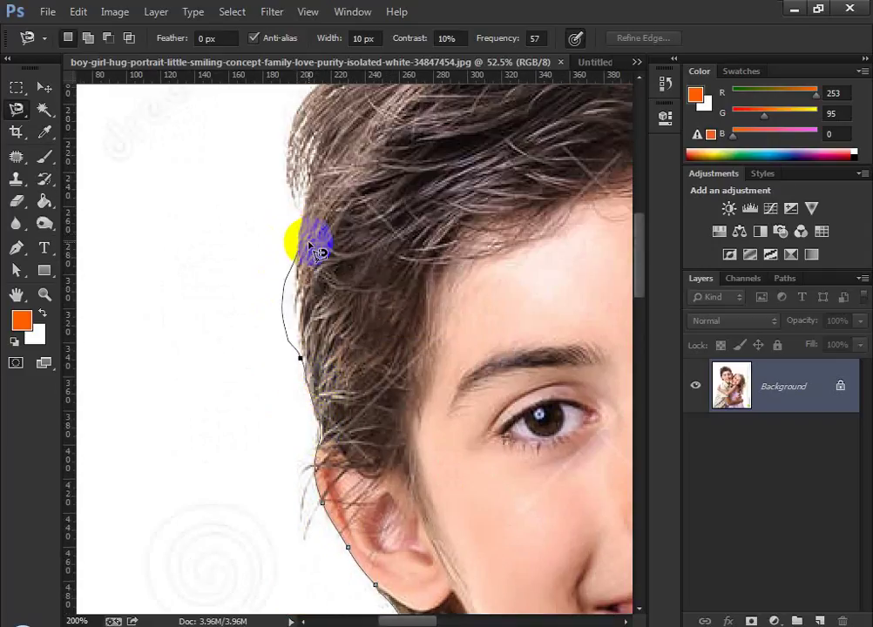
# Carry the Magnetic Lasso outline over both heads and down the girl's side, closing it at the starting point
pyautogui.hotkey('alt', 'space')
pyautogui.keyDown('alt'); pyautogui.click(309, 244); pyautogui.keyUp('alt')
pyautogui.keyDown('alt'); pyautogui.click(309, 244); pyautogui.keyUp('alt')
pyautogui.keyDown('alt'); pyautogui.click(310, 244); pyautogui.keyUp('alt')
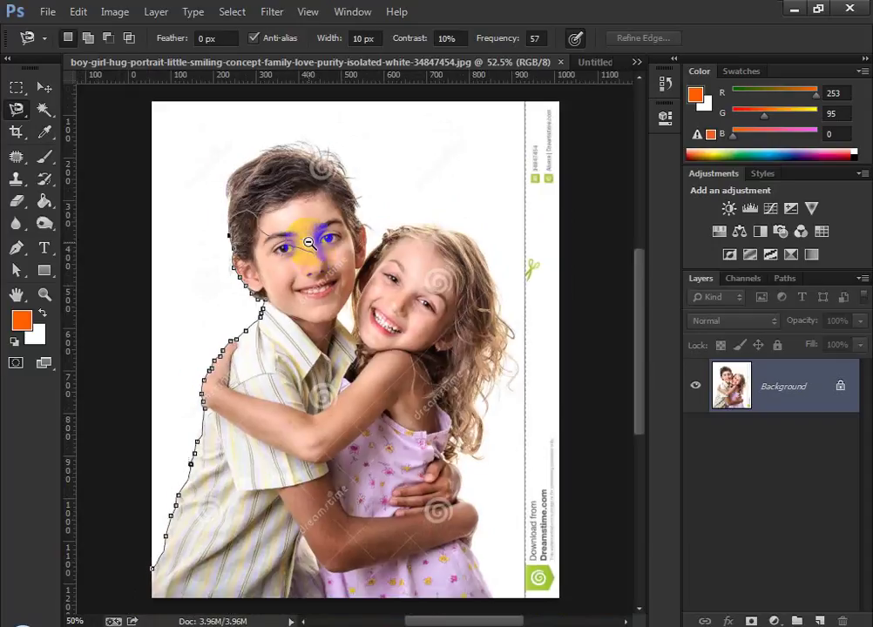
pyautogui.keyDown('alt'); pyautogui.click(309, 244); pyautogui.keyUp('alt')
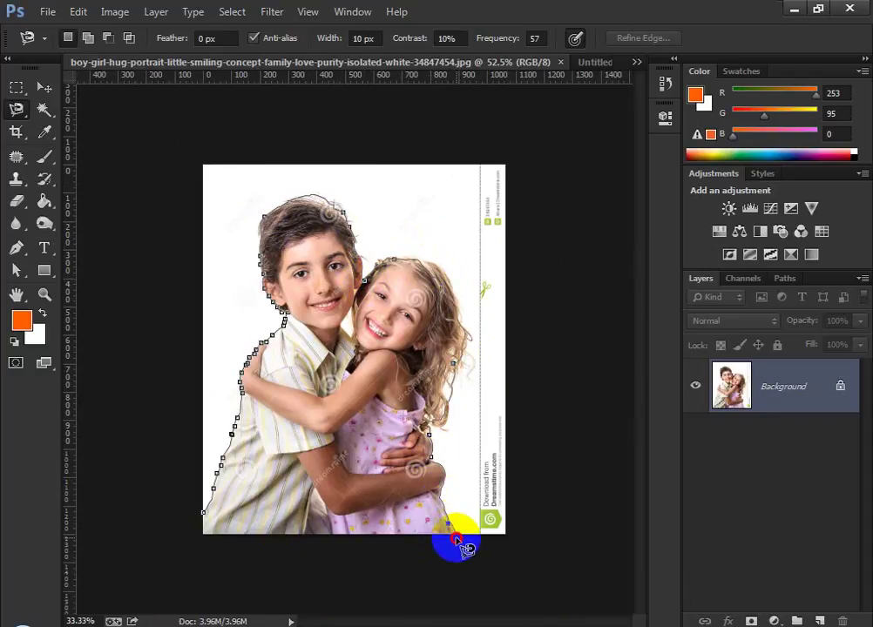
pyautogui.click(206, 516)
# Add the missed strip along the photo's bottom edge to the selection with the freehand Lasso Tool
pyautogui.scroll(5, 257, 558)
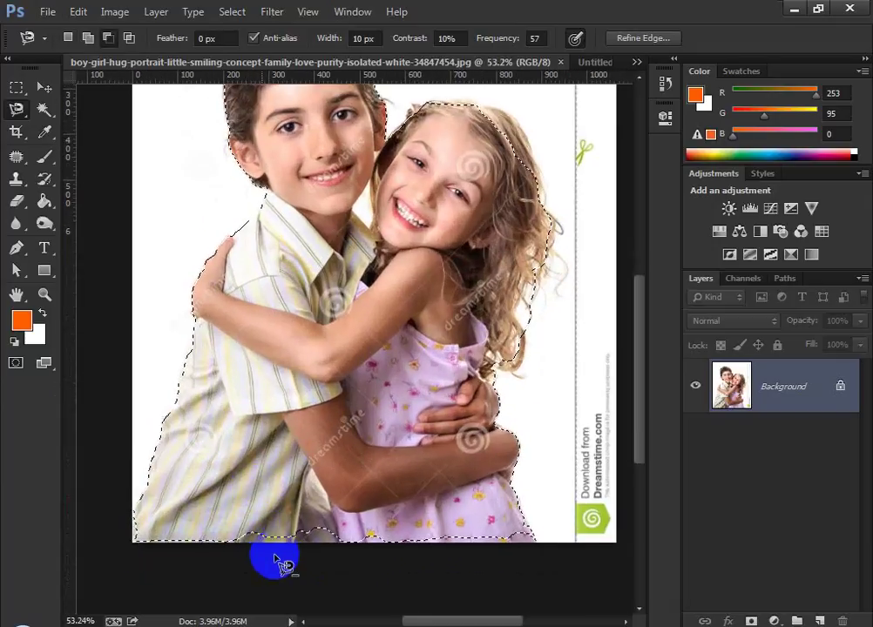
pyautogui.scroll(1, 275, 562)
pyautogui.rightClick(17, 108)
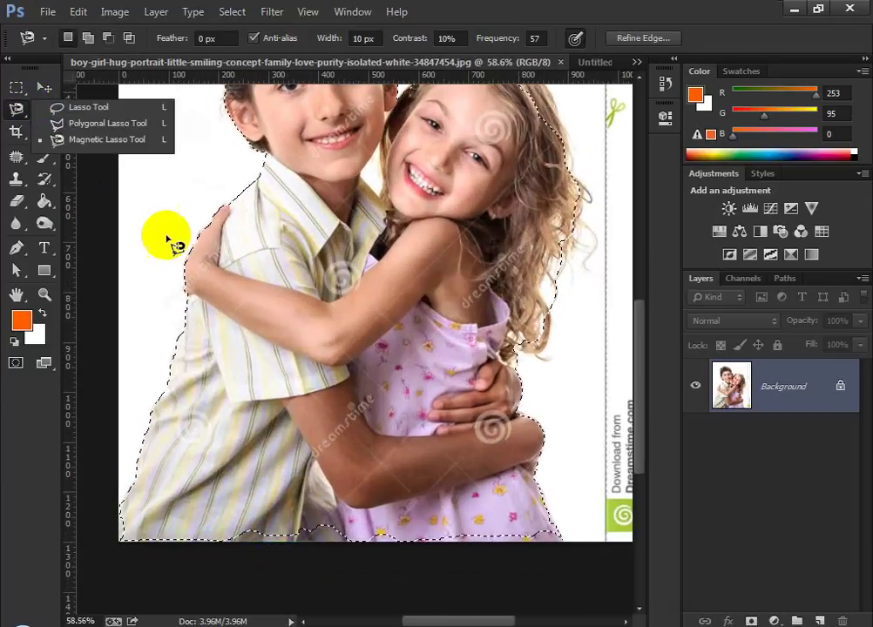
pyautogui.click(414, 15)
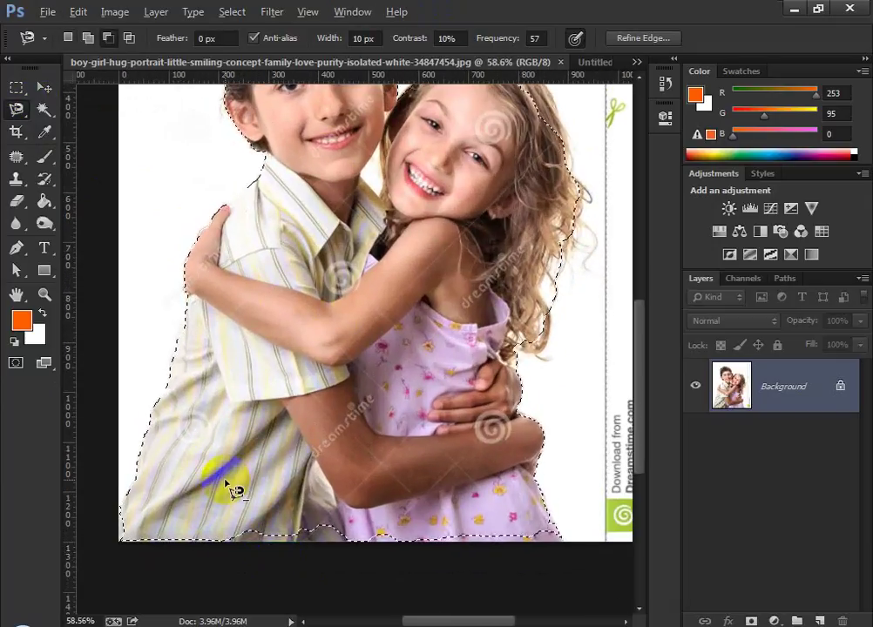
pyautogui.rightClick(16, 110)
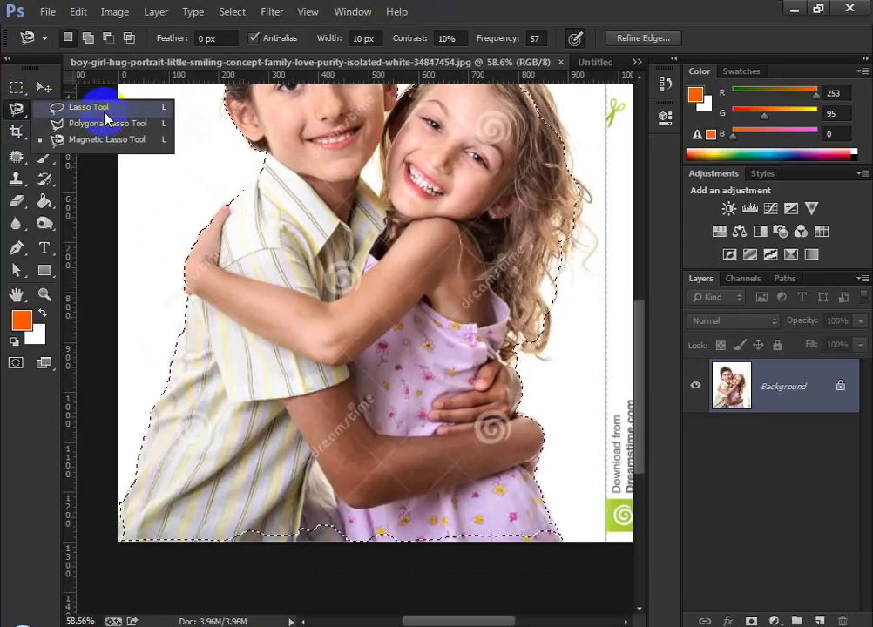
pyautogui.click(105, 114)
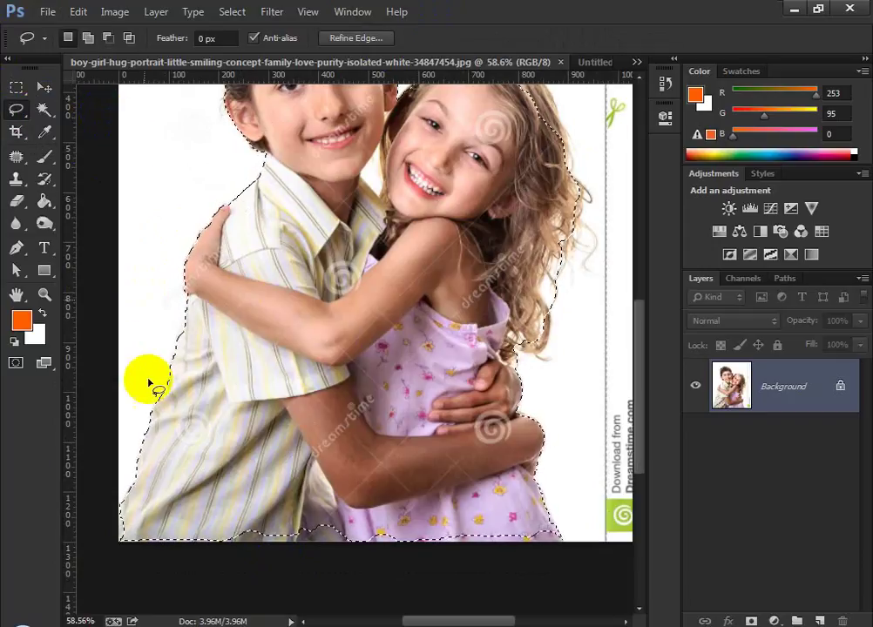
pyautogui.moveTo(150, 384)
pyautogui.mouseDown()
pyautogui.moveTo(176, 500)
pyautogui.moveTo(208, 484)
pyautogui.moveTo(88, 524)
pyautogui.moveTo(78, 563)
pyautogui.moveTo(322, 604)
pyautogui.moveTo(521, 566)
pyautogui.mouseUp()
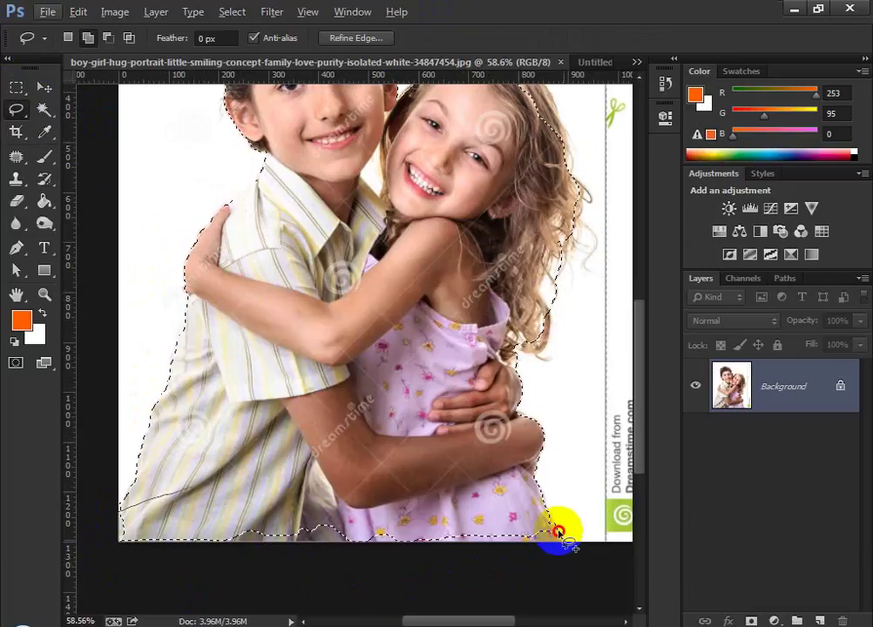
pyautogui.moveTo(480, 498); pyautogui.dragTo(477, 501)
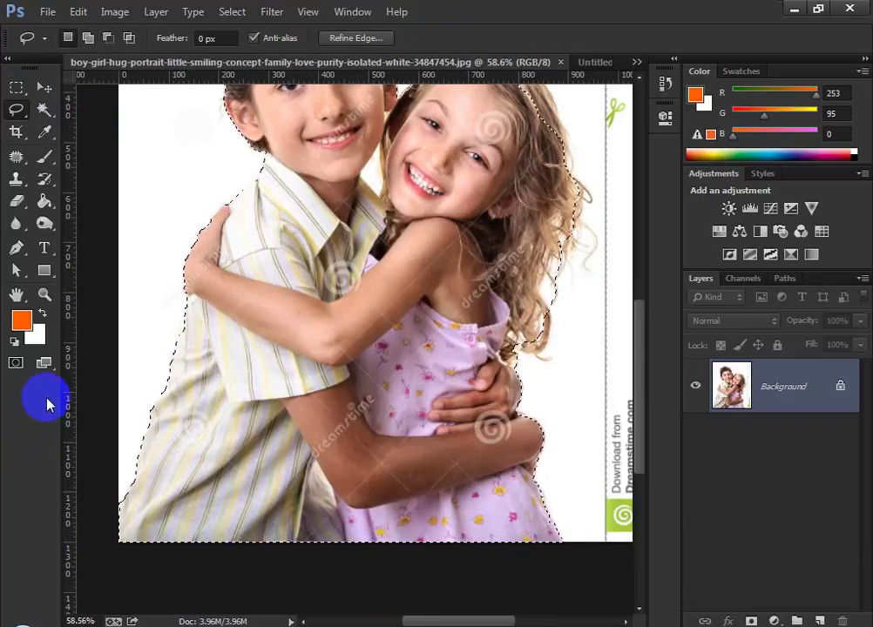
pyautogui.scroll(-3, 48, 404)
pyautogui.scroll(2, 48, 404)
pyautogui.scroll(-2, 21, 398)
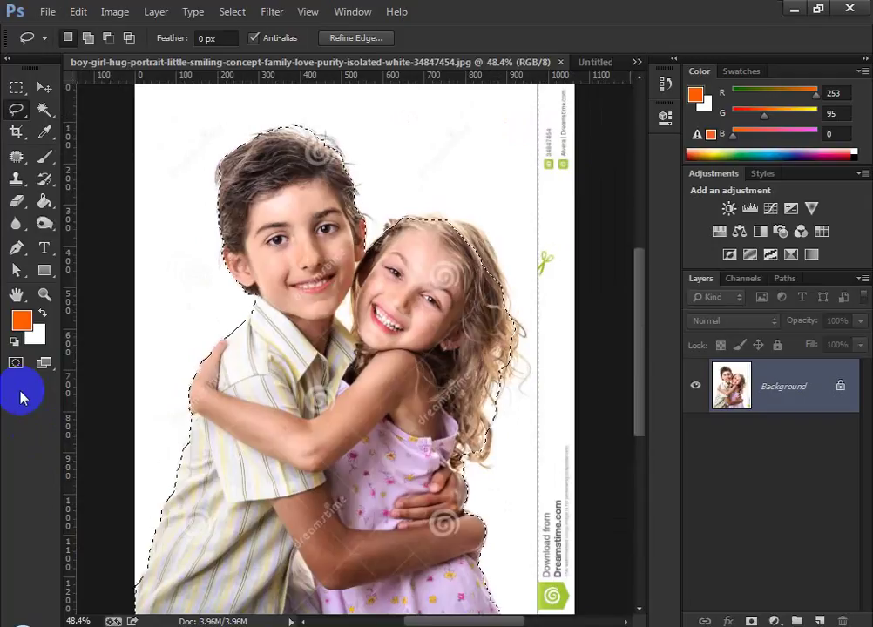
pyautogui.scroll(2, 22, 397)
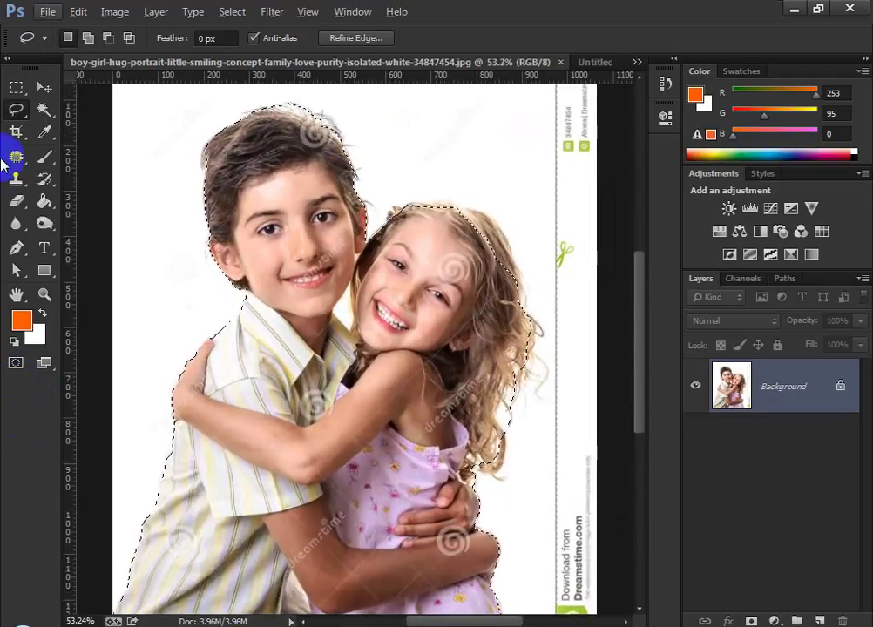
pyautogui.click(16, 110)
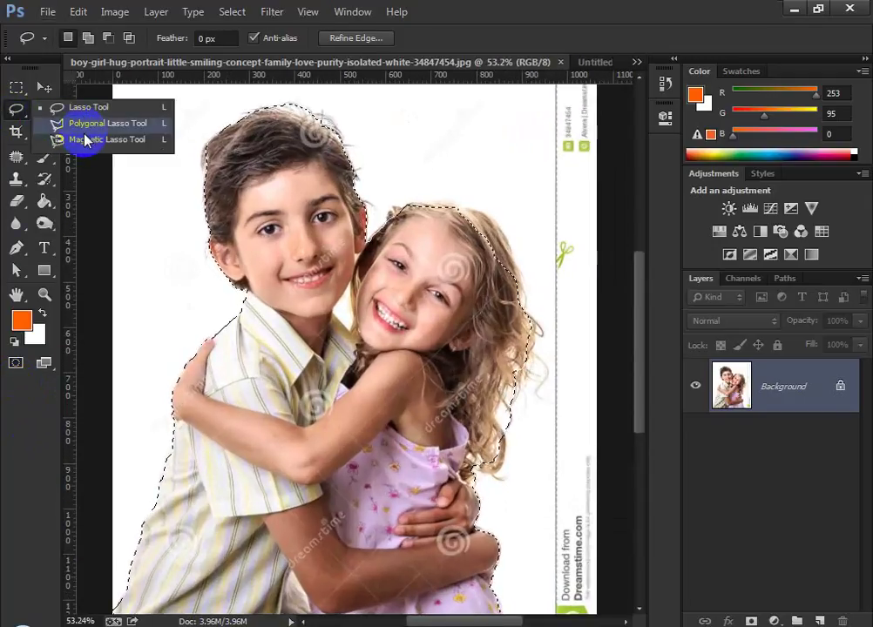
pyautogui.click(91, 141)
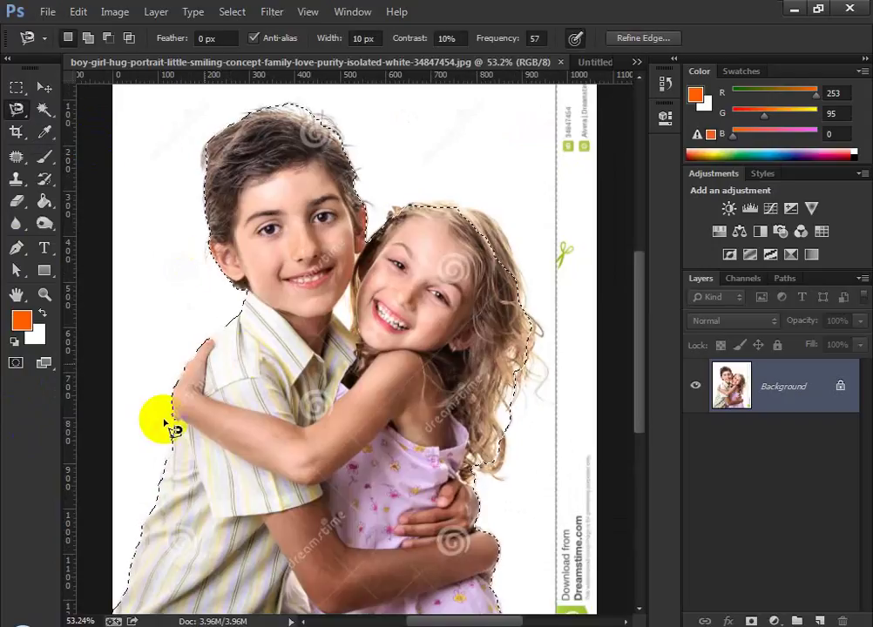
pyautogui.click(15, 109)
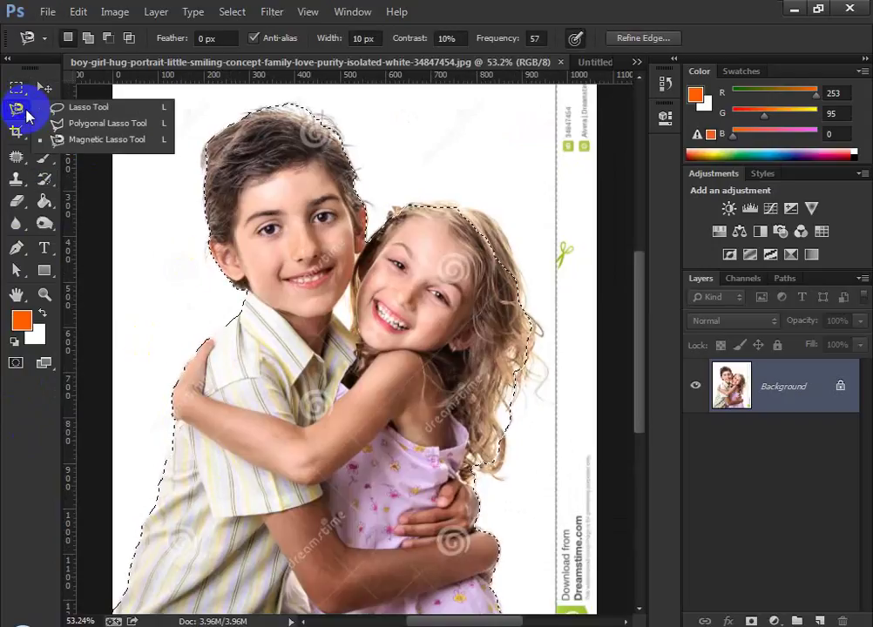
pyautogui.click(68, 111)
pyautogui.scroll(-3, 213, 445)
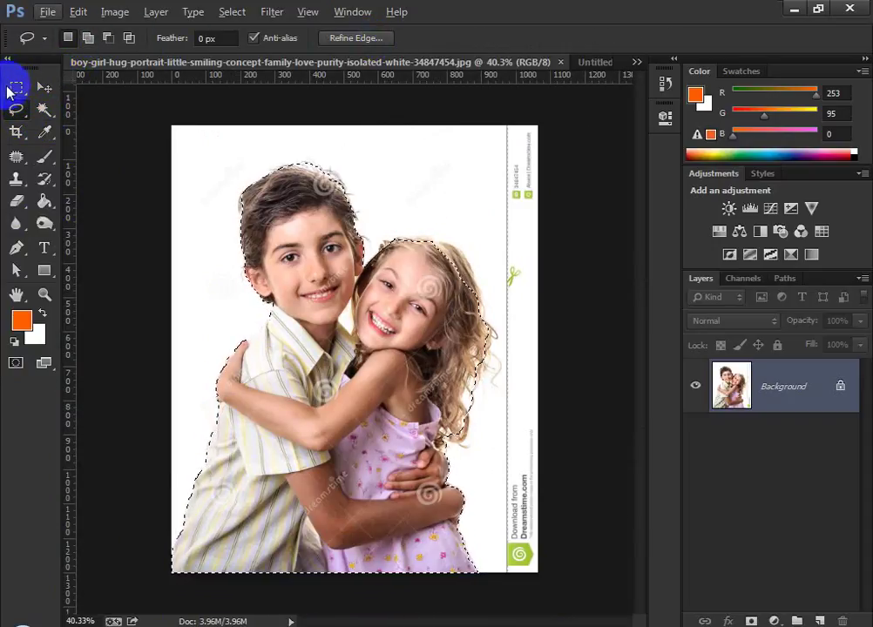
pyautogui.click(14, 89)
pyautogui.click(43, 108)
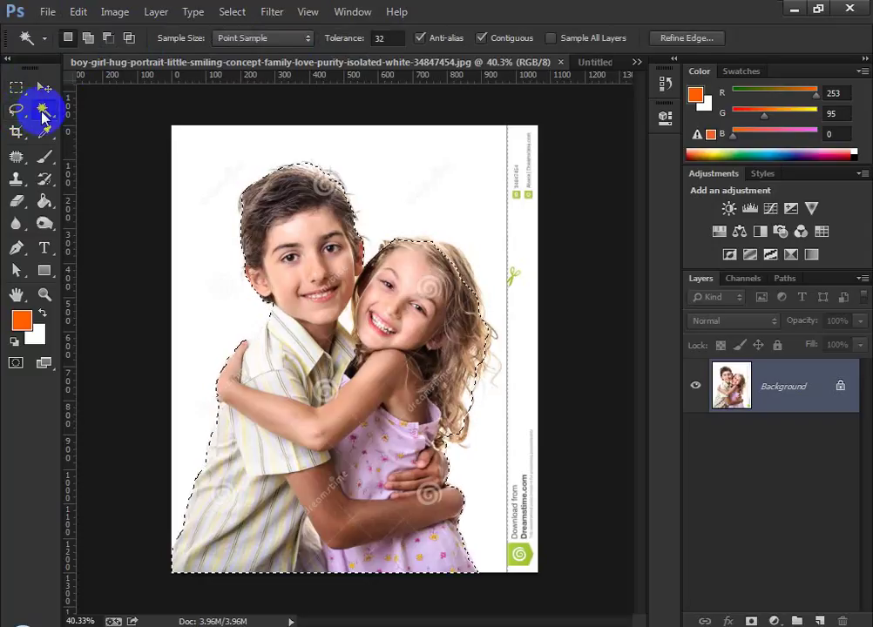
pyautogui.click(15, 158)
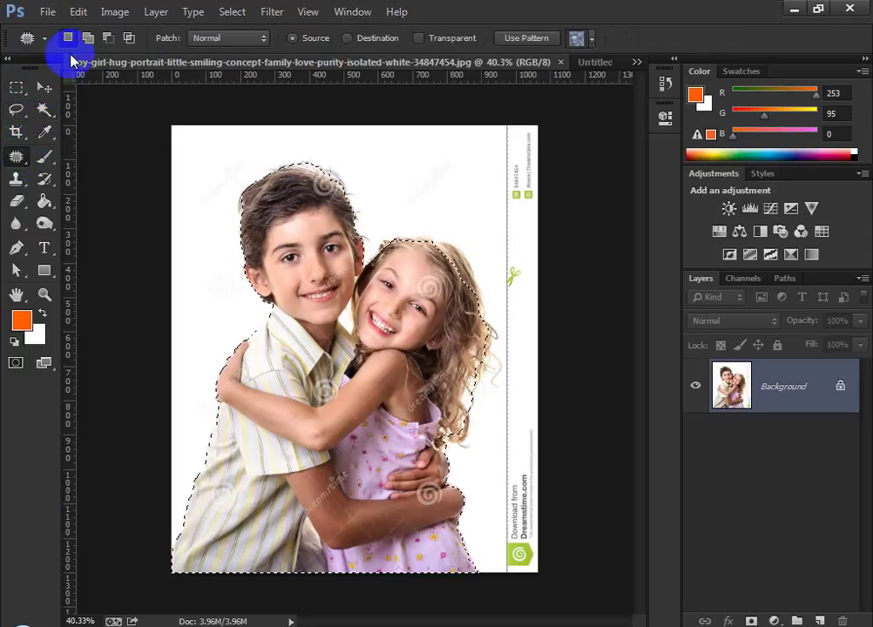
pyautogui.click(16, 89)
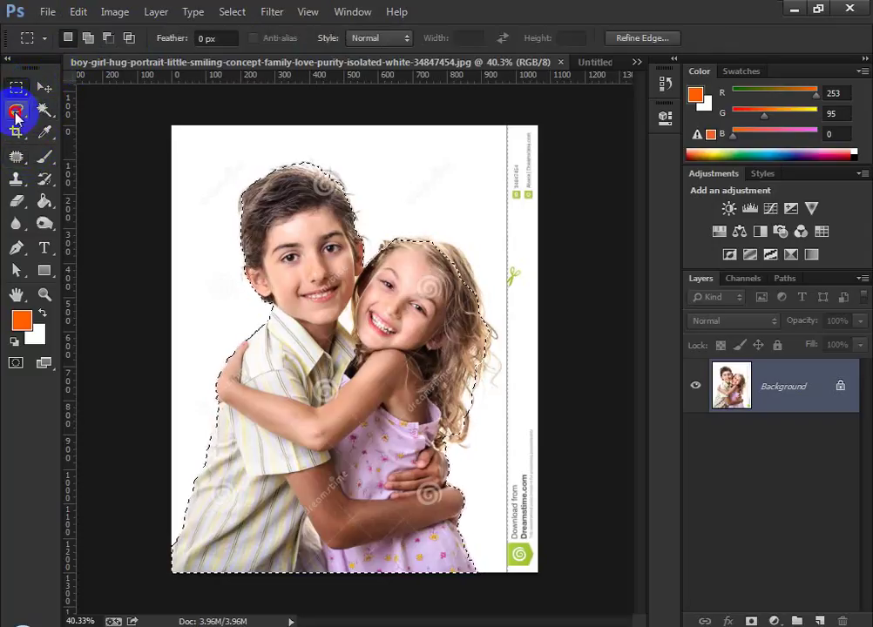
pyautogui.click(16, 112)
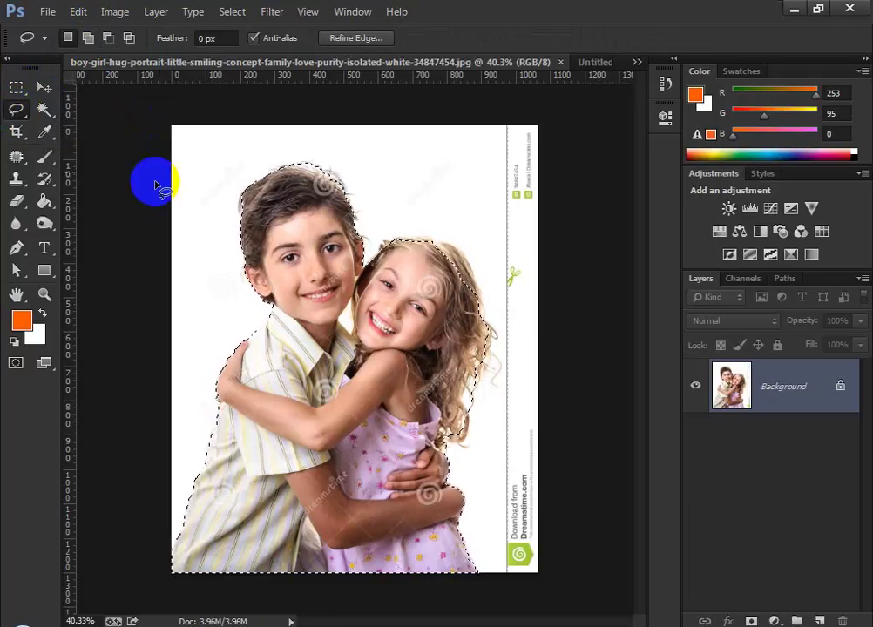
pyautogui.press('alt')
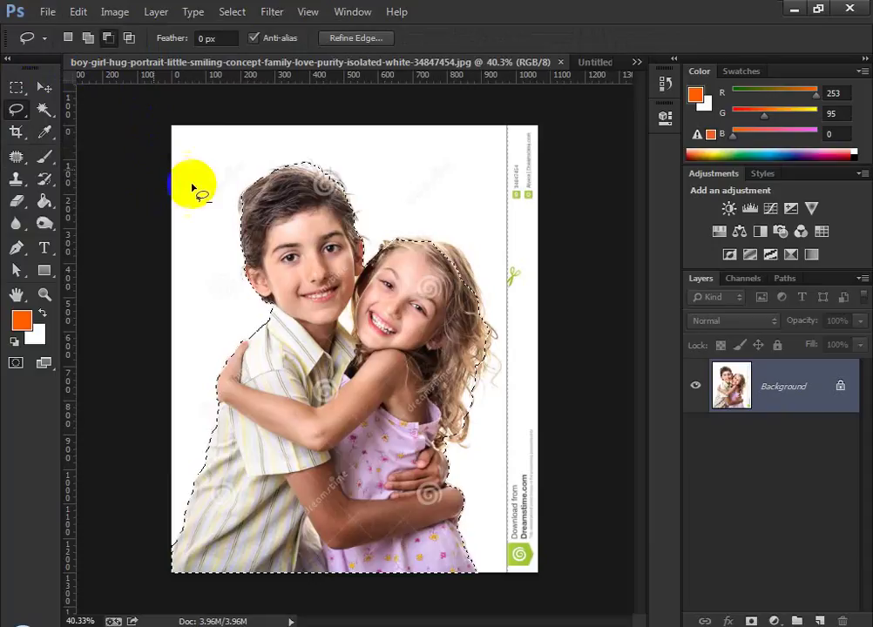
pyautogui.scroll(3, 227, 222)
pyautogui.scroll(-3, 264, 250)
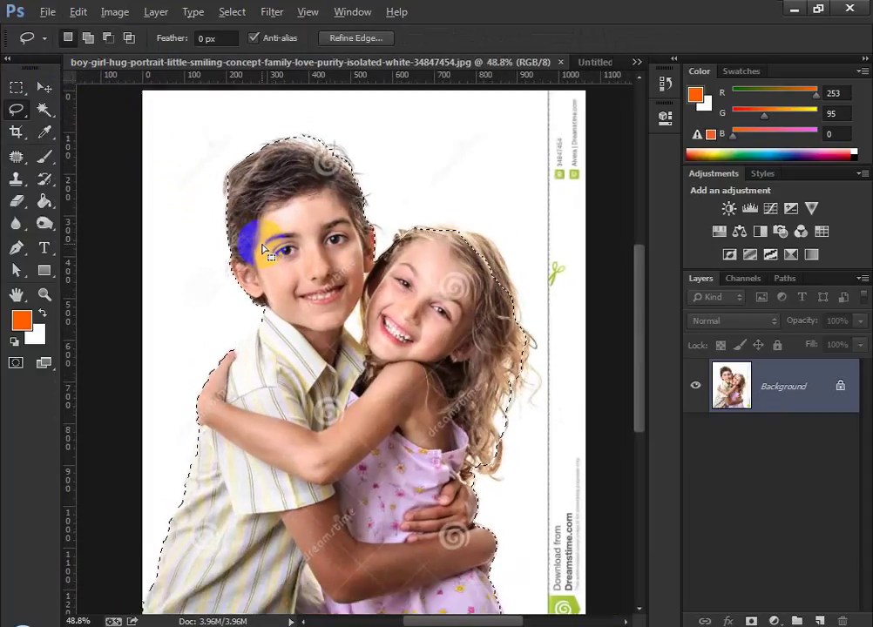
pyautogui.scroll(2, 160, 189)
pyautogui.rightClick(14, 105)
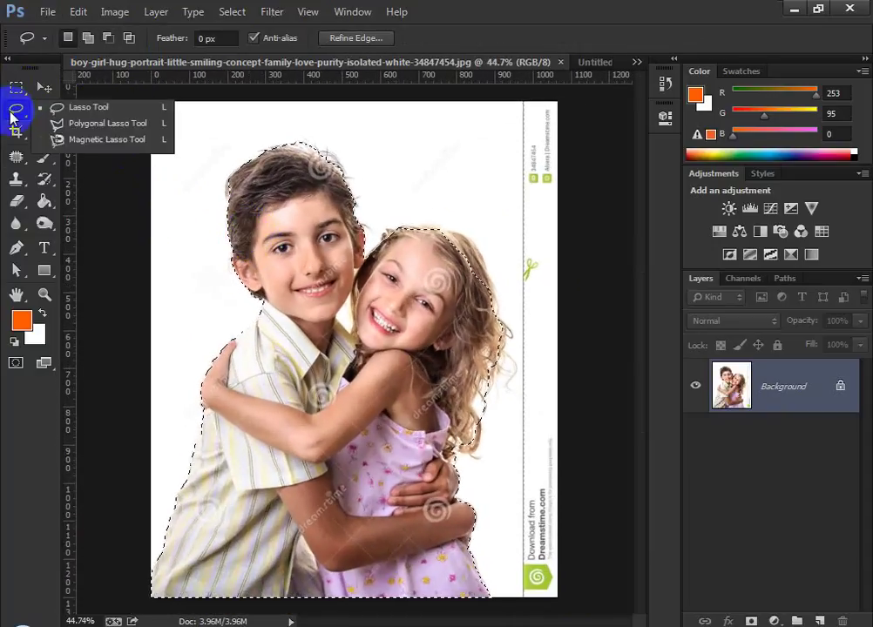
pyautogui.click(19, 116)
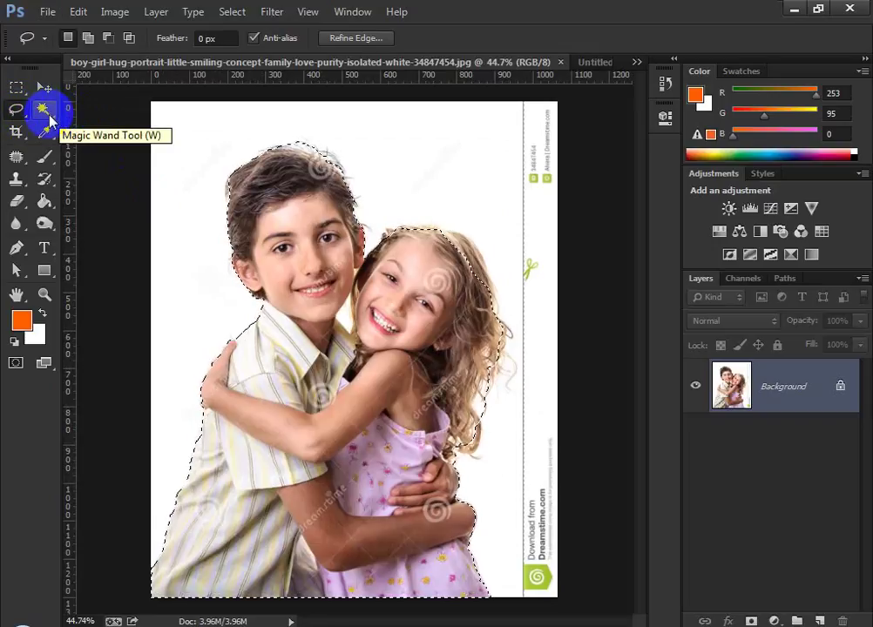
# Activate the Quick Selection Tool, keeping the current selection around the children
pyautogui.click(48, 118)
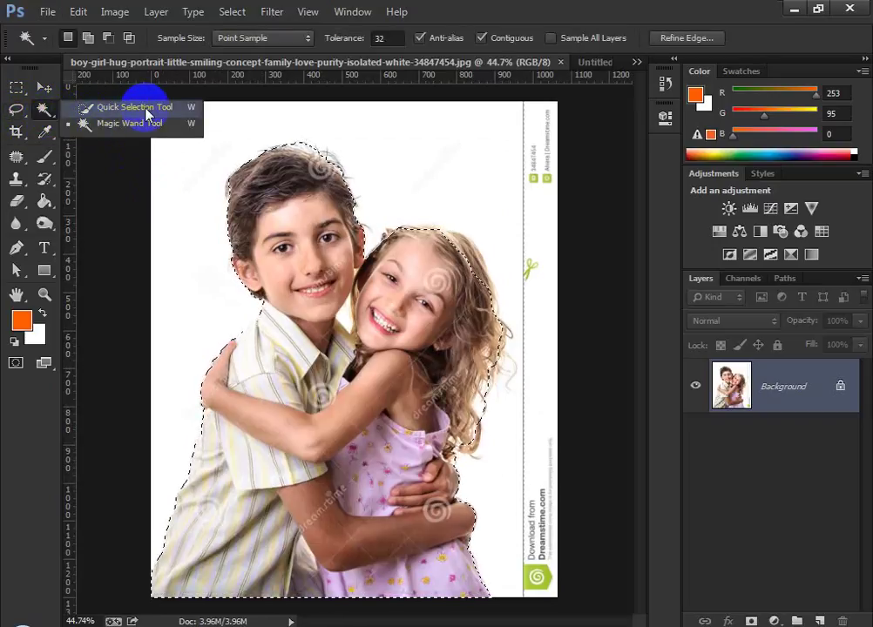
pyautogui.click(29, 108)
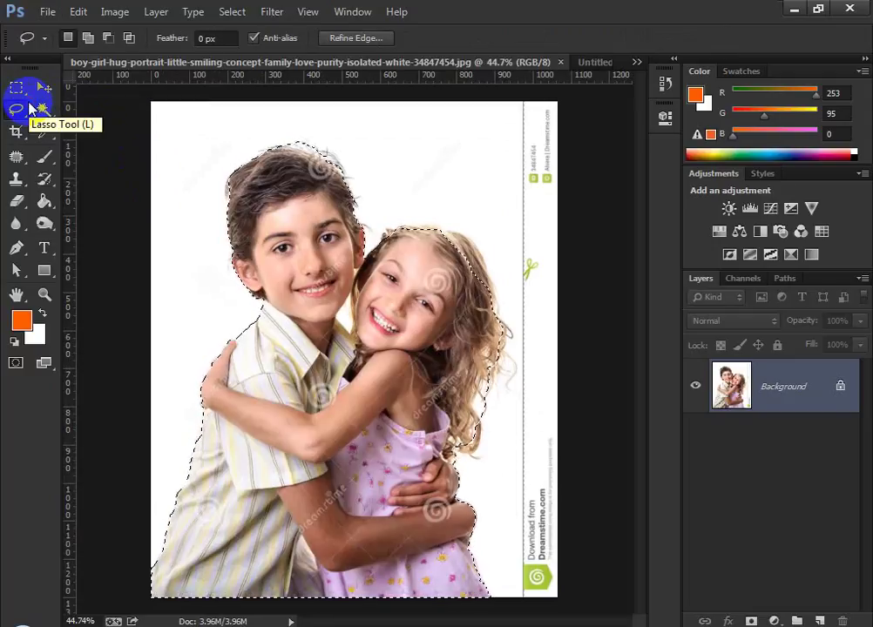
pyautogui.click(42, 108)
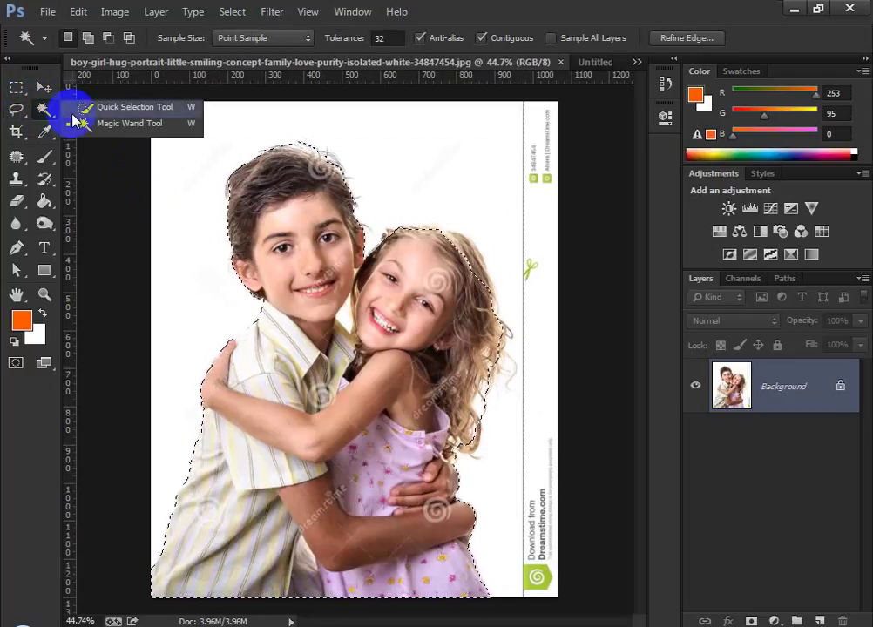
pyautogui.click(113, 107)
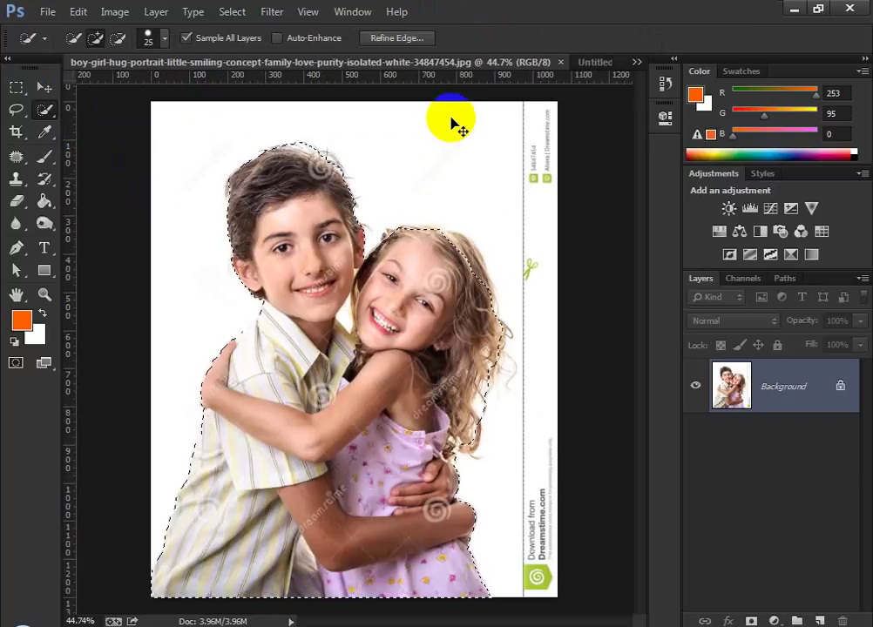
# Clear the selection around the children and set the Quick Selection brush size to 86 px
pyautogui.hotkey('ctrl', 'd')
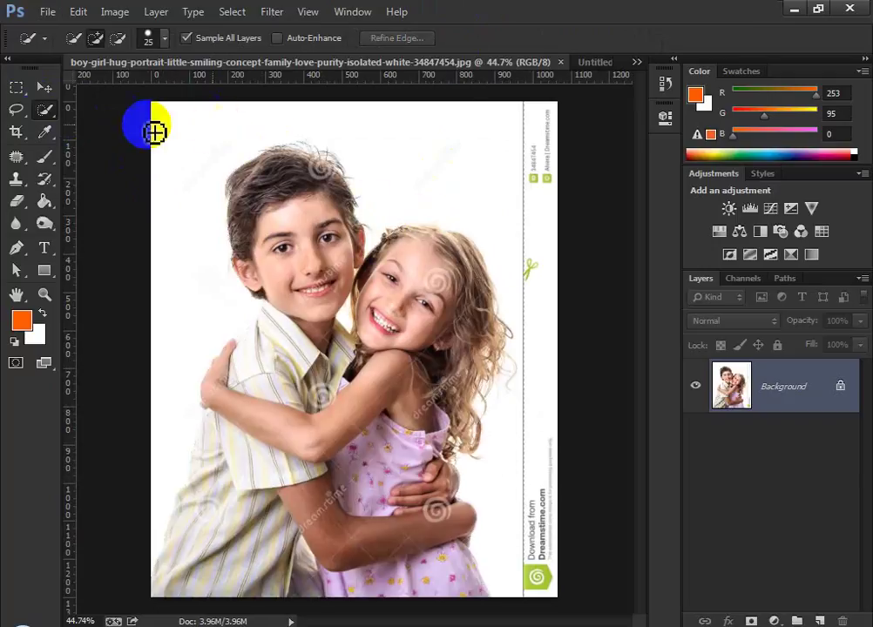
pyautogui.click(42, 108)
pyautogui.click(100, 107)
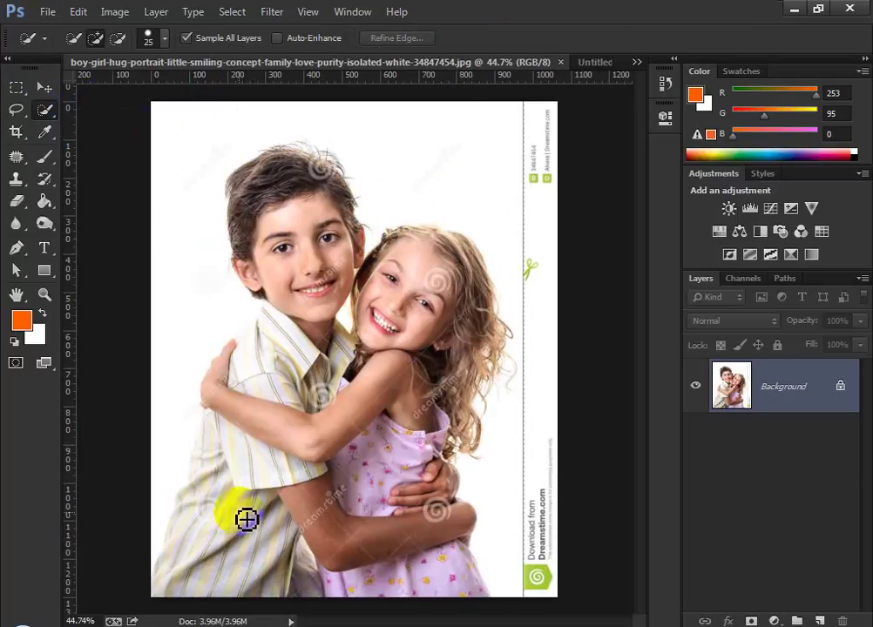
pyautogui.click(158, 35)
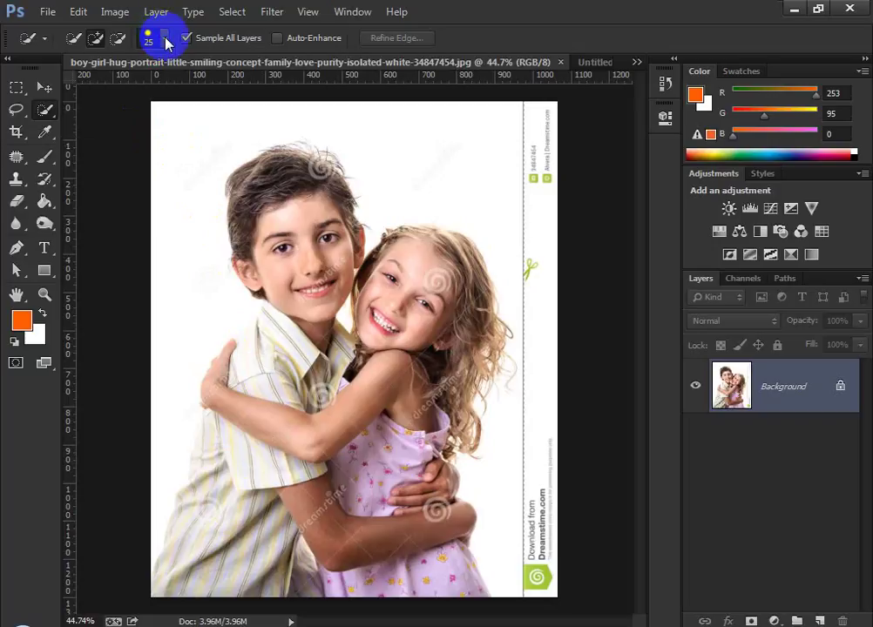
pyautogui.click(117, 88)
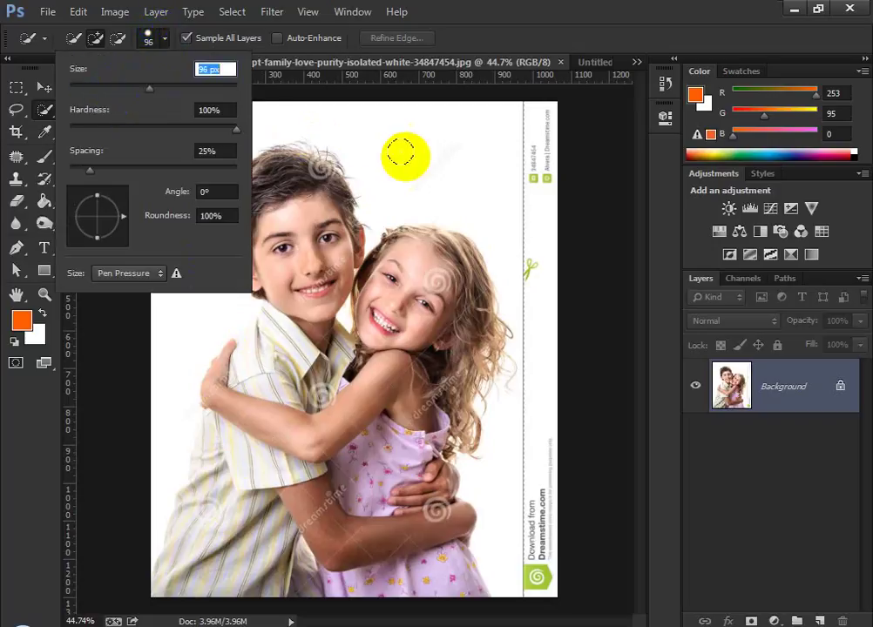
pyautogui.moveTo(133, 90)
pyautogui.mouseDown()
pyautogui.moveTo(109, 94)
pyautogui.moveTo(140, 90)
pyautogui.mouseUp()
pyautogui.click(506, 24)
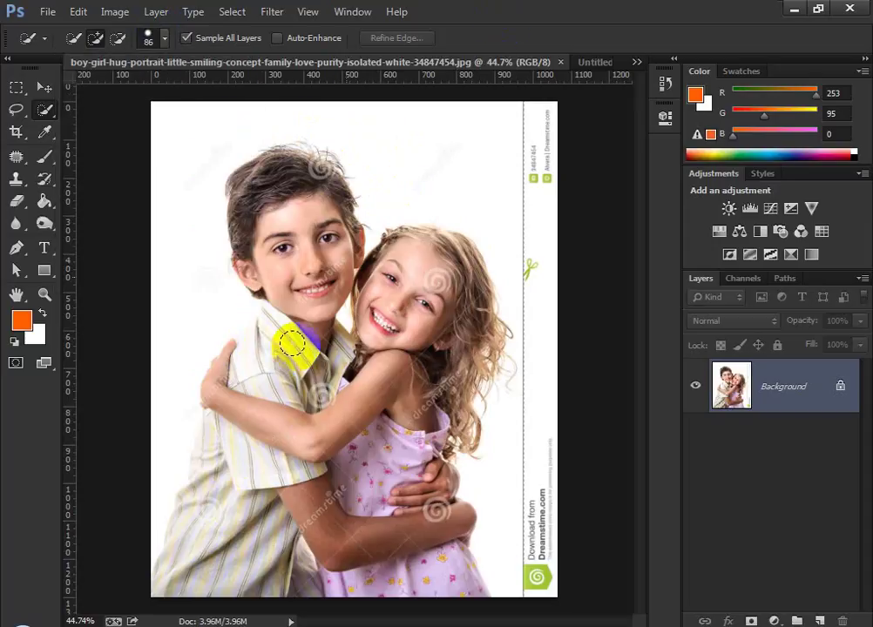
# Select both children with the Quick Selection Tool and subtract the white background area beside the boy's shirt
pyautogui.moveTo(203, 527)
pyautogui.mouseDown()
pyautogui.moveTo(248, 408)
pyautogui.moveTo(207, 476)
pyautogui.moveTo(215, 439)
pyautogui.moveTo(212, 463)
pyautogui.moveTo(296, 339)
pyautogui.moveTo(301, 284)
pyautogui.moveTo(272, 273)
pyautogui.moveTo(254, 232)
pyautogui.moveTo(256, 206)
pyautogui.moveTo(301, 165)
pyautogui.mouseUp()
pyautogui.moveTo(431, 274)
pyautogui.mouseDown()
pyautogui.moveTo(467, 312)
pyautogui.moveTo(453, 297)
pyautogui.moveTo(450, 253)
pyautogui.moveTo(436, 248)
pyautogui.moveTo(434, 312)
pyautogui.moveTo(396, 512)
pyautogui.moveTo(433, 585)
pyautogui.mouseUp()
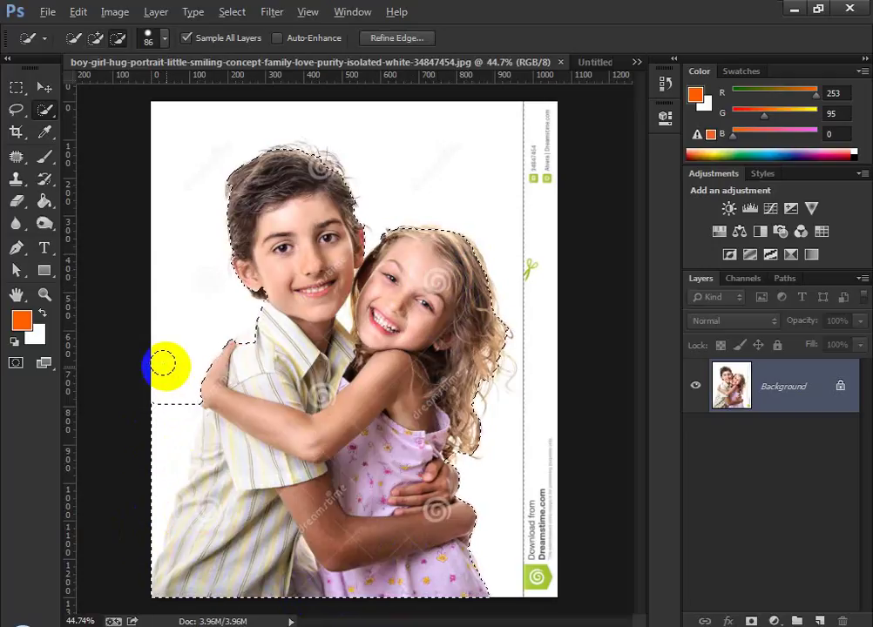
pyautogui.moveTo(164, 403); pyautogui.dragTo(142, 483)
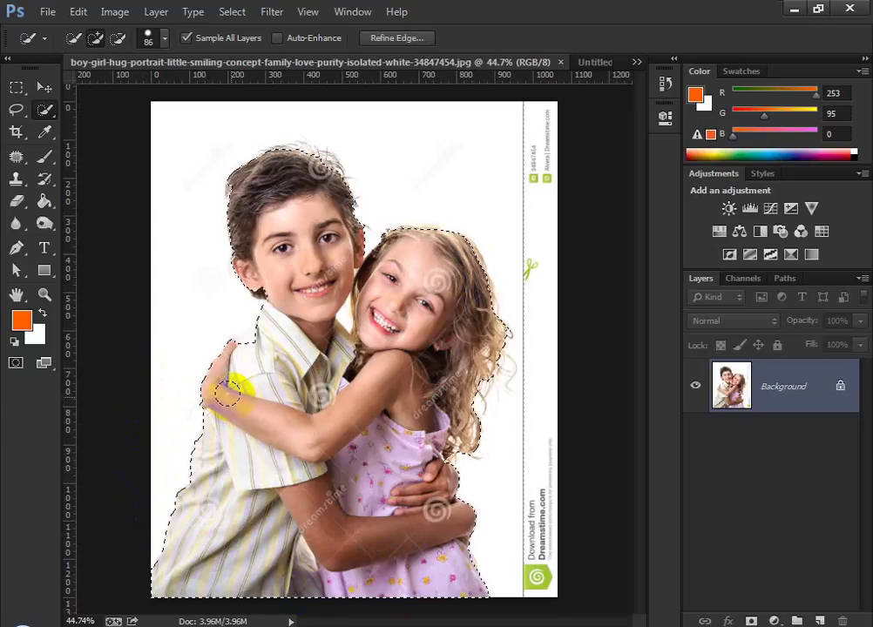
pyautogui.scroll(2, 244, 389)
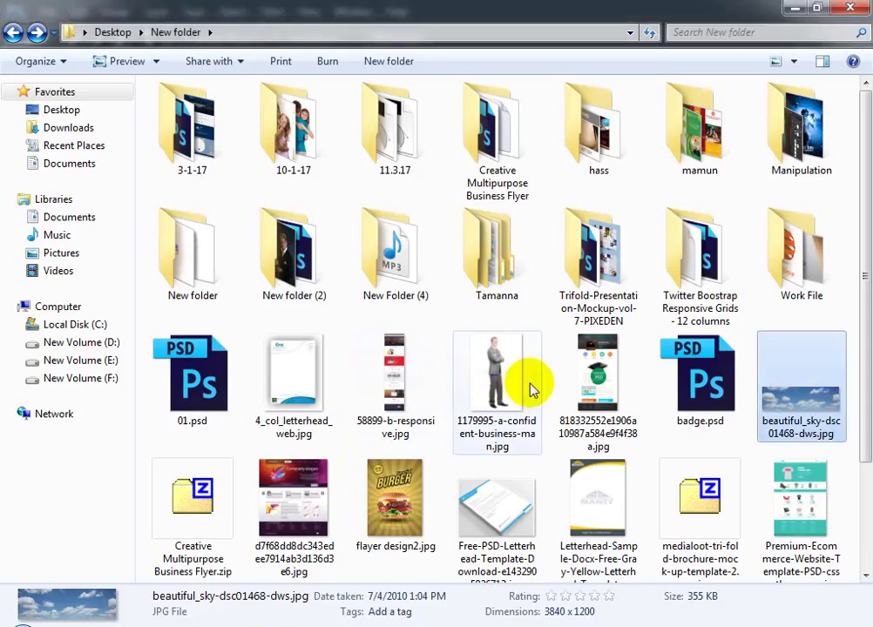
# Find Clipping path.jpg in the New folder (2) folder and open it in Photoshop as its own document
pyautogui.doubleClick(284, 250)
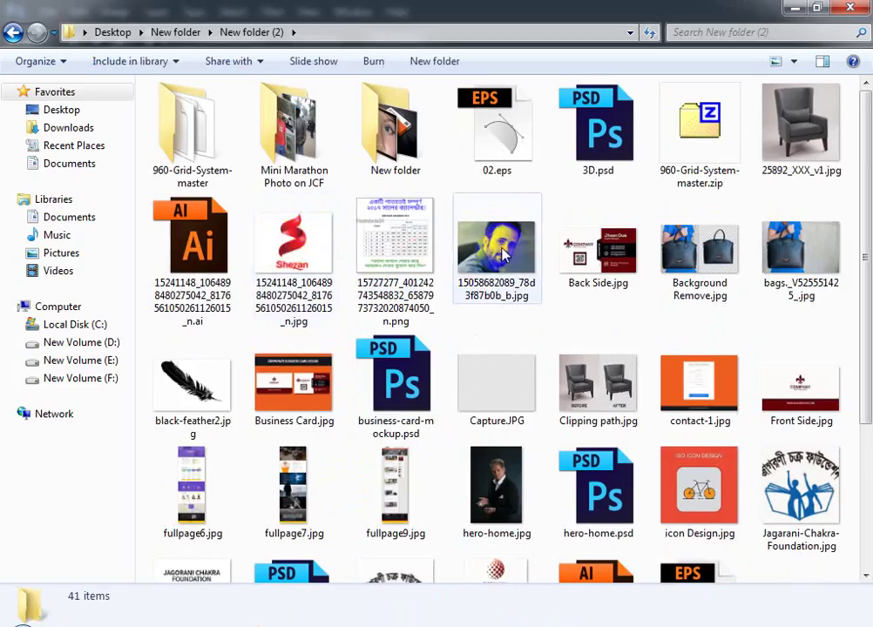
pyautogui.moveTo(471, 509); pyautogui.dragTo(678, 380)
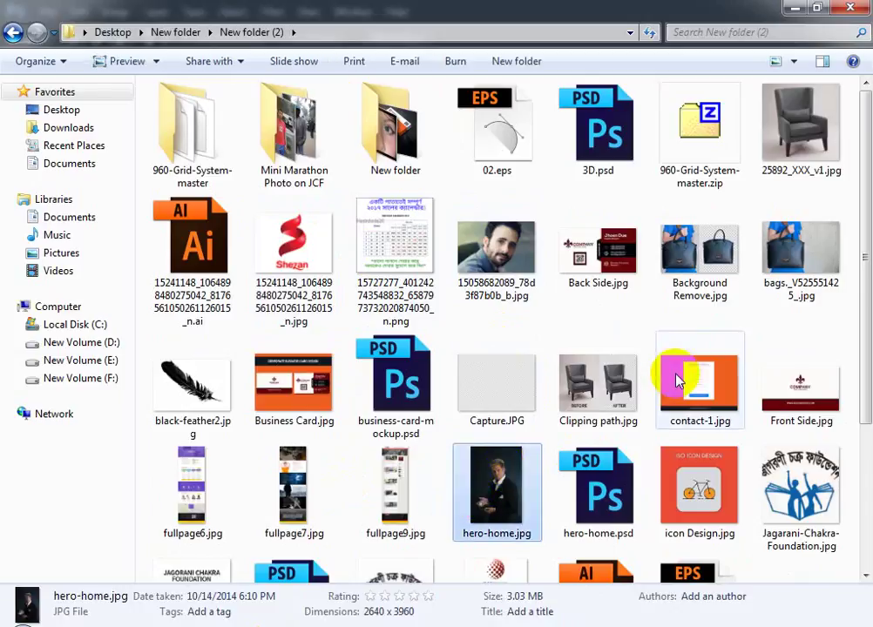
pyautogui.moveTo(579, 398); pyautogui.dragTo(540, 438)
pyautogui.scroll(-3, 572, 402)
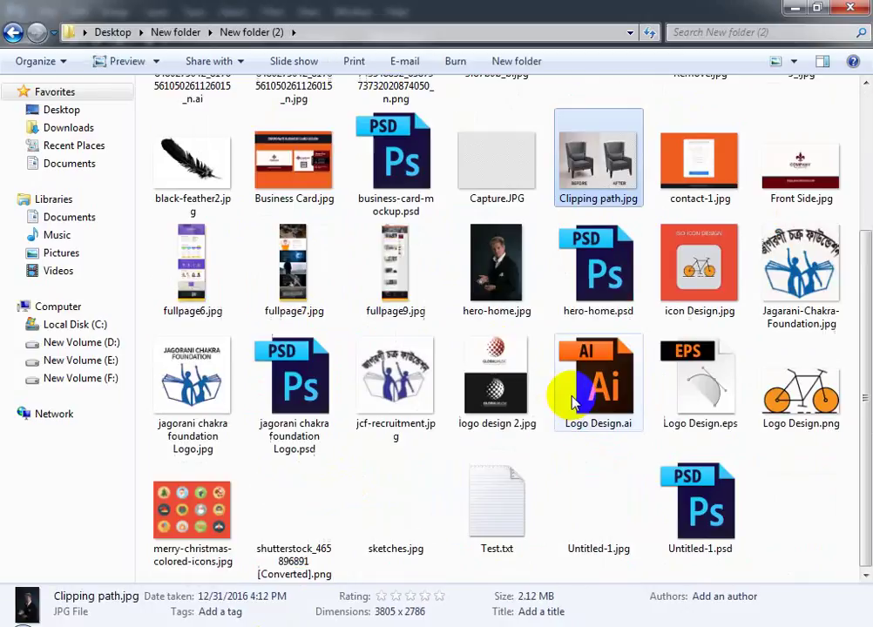
pyautogui.scroll(3, 570, 394)
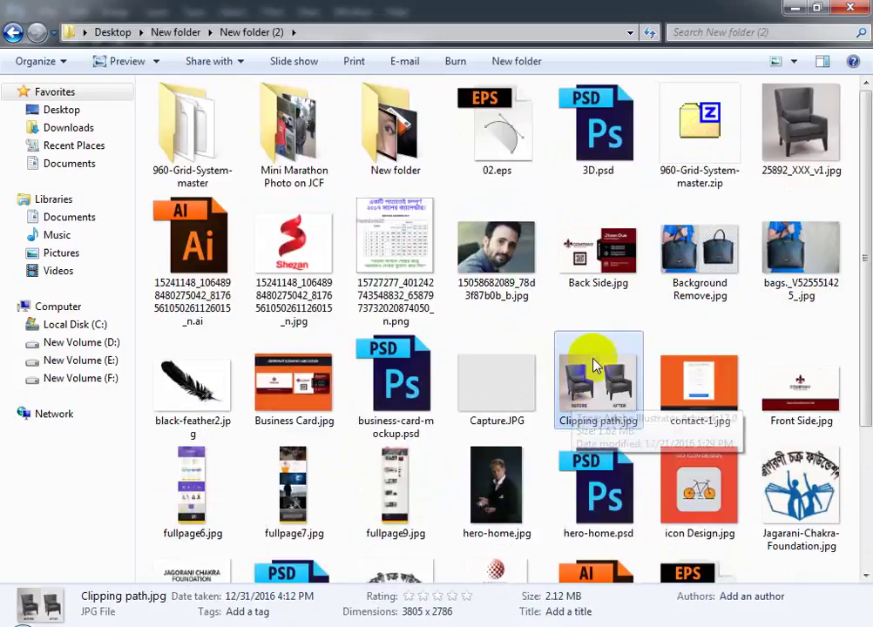
pyautogui.moveTo(594, 370); pyautogui.dragTo(623, 61)
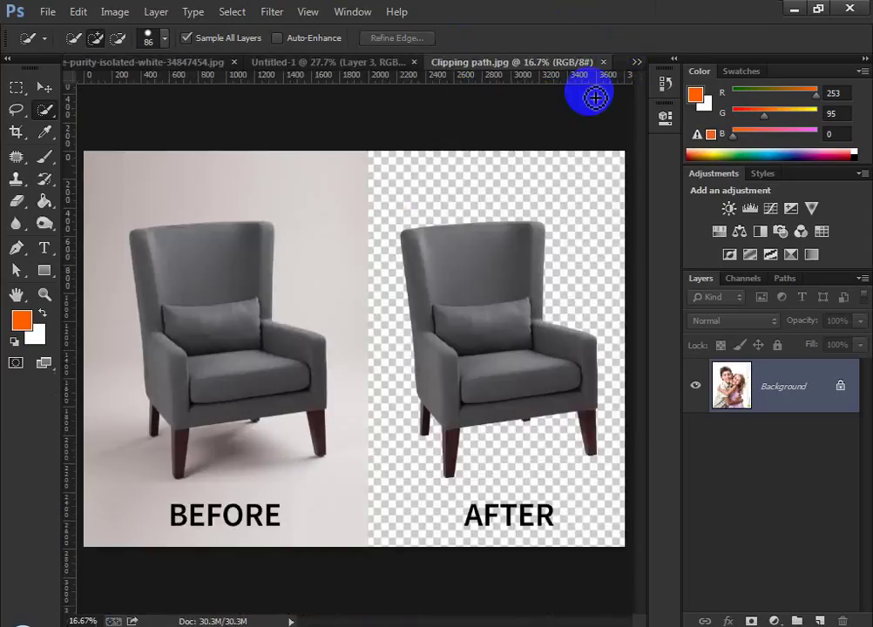
# Select the whole BEFORE armchair, including its wooden legs, with the Quick Selection Tool
pyautogui.scroll(2, 106, 423)
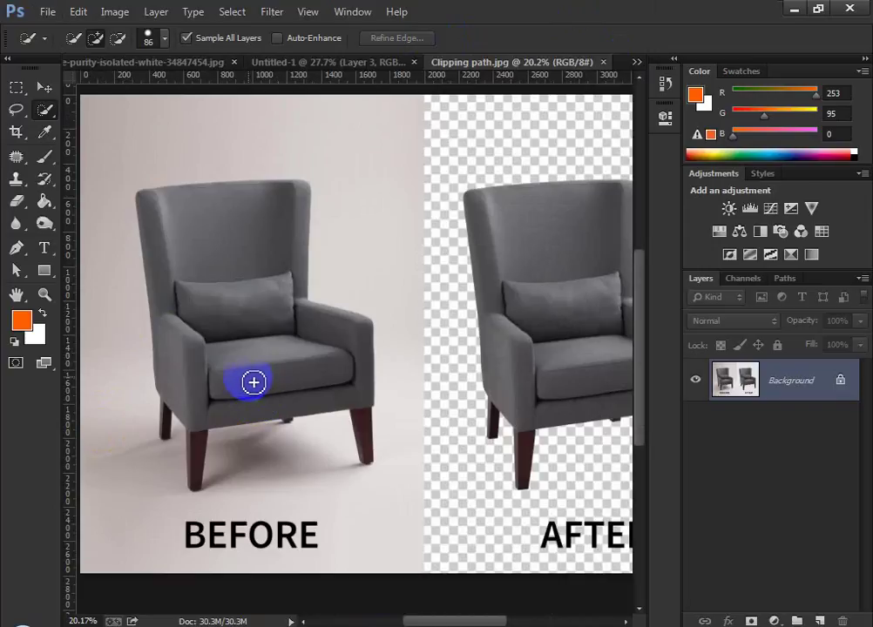
pyautogui.scroll(2, 254, 381)
pyautogui.scroll(-2, 250, 380)
pyautogui.scroll(1, 239, 365)
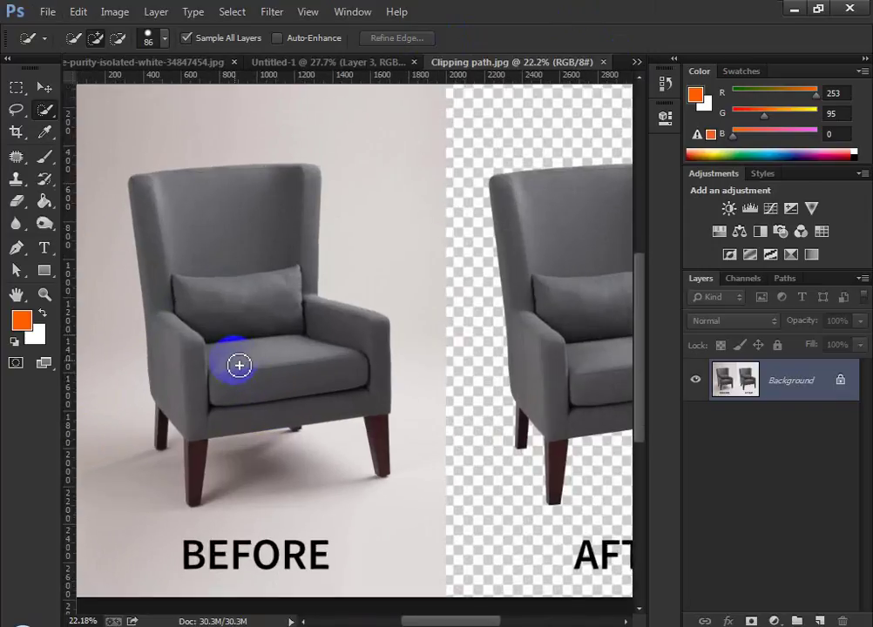
pyautogui.moveTo(175, 283)
pyautogui.mouseDown()
pyautogui.moveTo(169, 220)
pyautogui.moveTo(209, 206)
pyautogui.moveTo(263, 257)
pyautogui.moveTo(319, 344)
pyautogui.moveTo(380, 390)
pyautogui.moveTo(362, 400)
pyautogui.moveTo(197, 417)
pyautogui.moveTo(197, 453)
pyautogui.mouseUp()
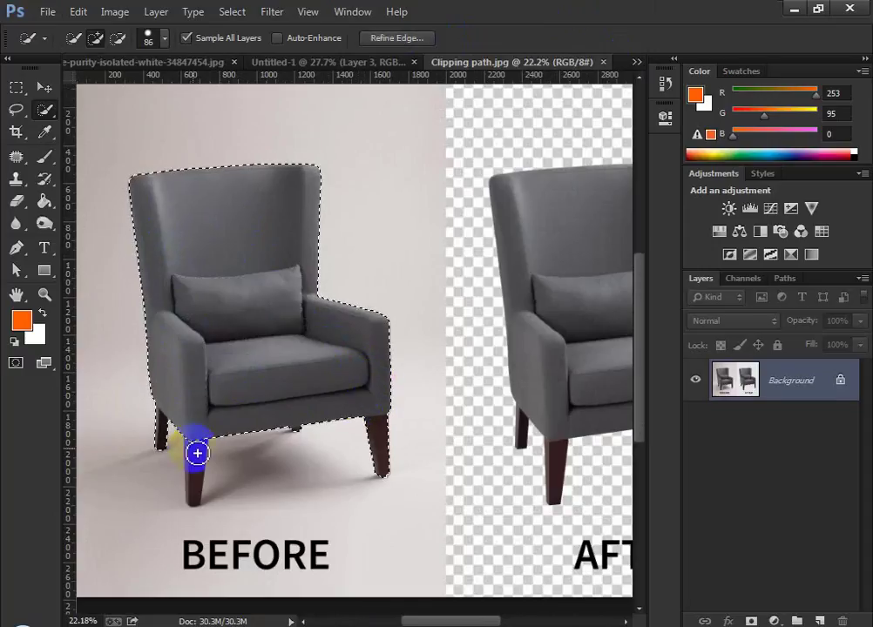
pyautogui.scroll(4, 192, 484)
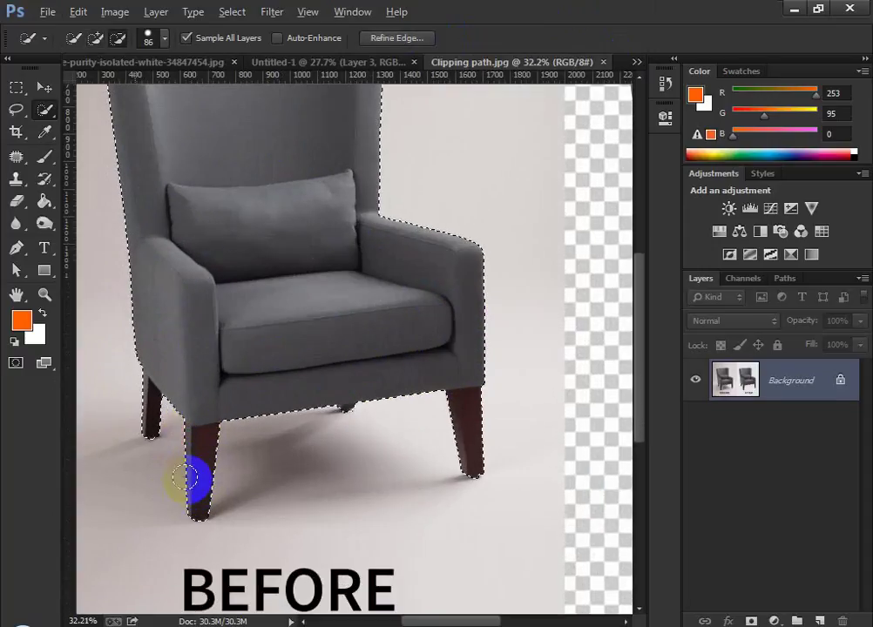
pyautogui.scroll(-2, 398, 445)
pyautogui.scroll(5, 547, 469)
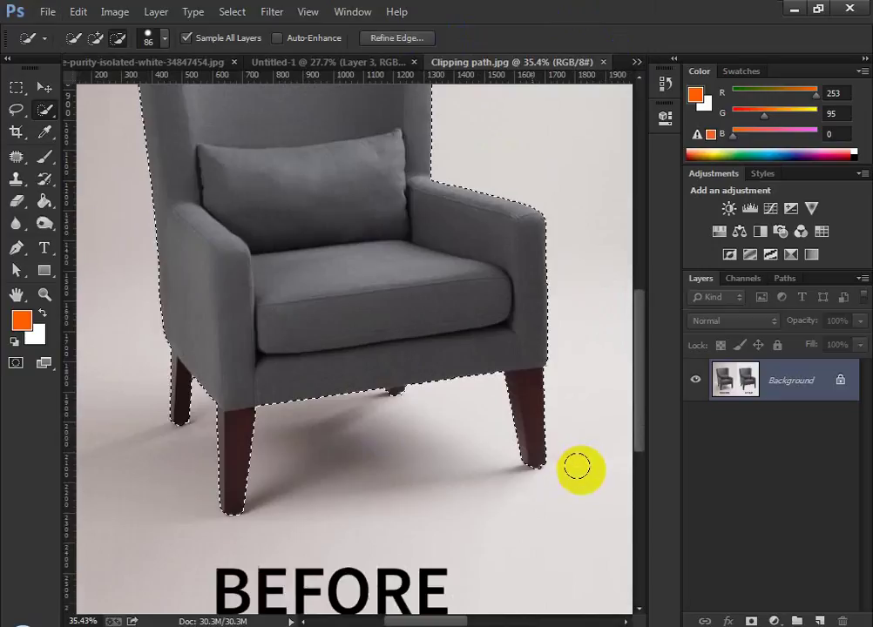
pyautogui.scroll(-5, 554, 466)
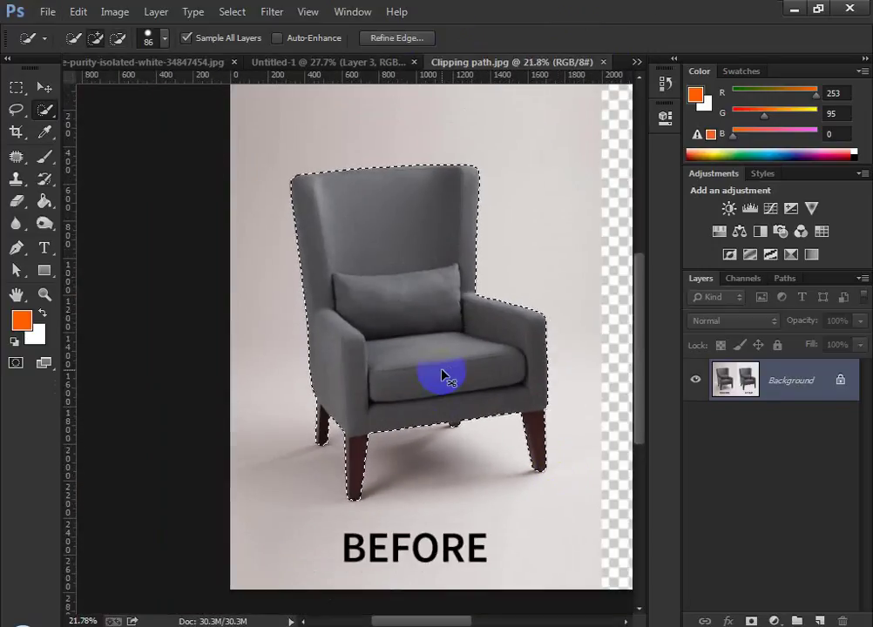
# Create a 1396 x 1818 px white document from the Clipboard preset and paste the copied armchair into it
pyautogui.click(48, 12)
pyautogui.click(63, 27)
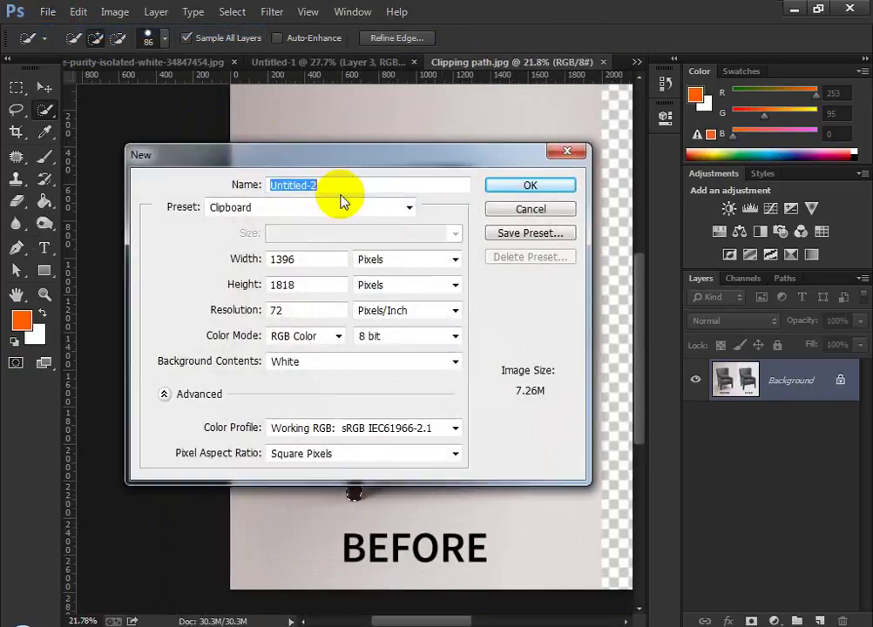
pyautogui.click(519, 186)
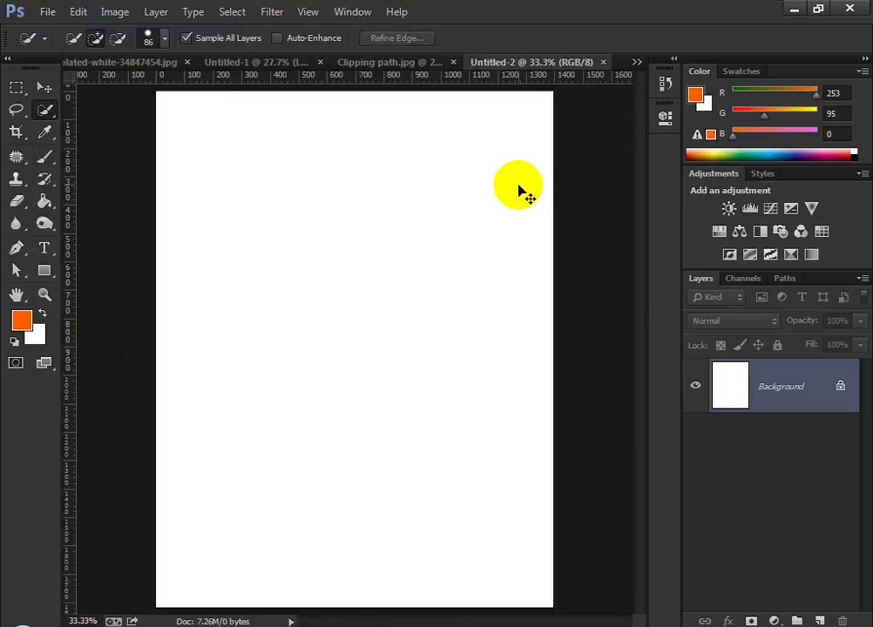
pyautogui.hotkey('ctrl', 'v')
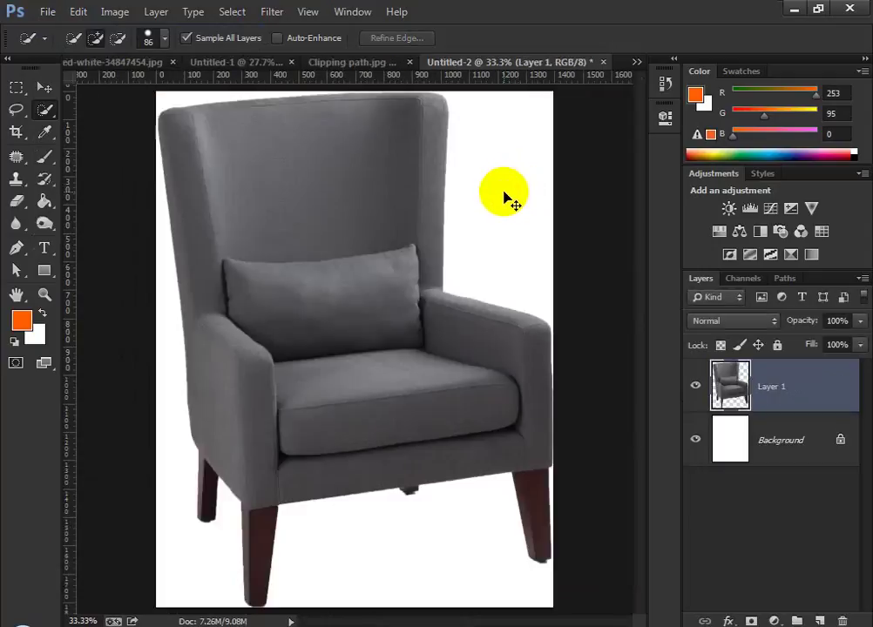
# Scale the pasted armchair down to about 76% around its centre and apply the transformation
pyautogui.hotkey('ctrl', 't')
pyautogui.hotkey('ctrl', '0')
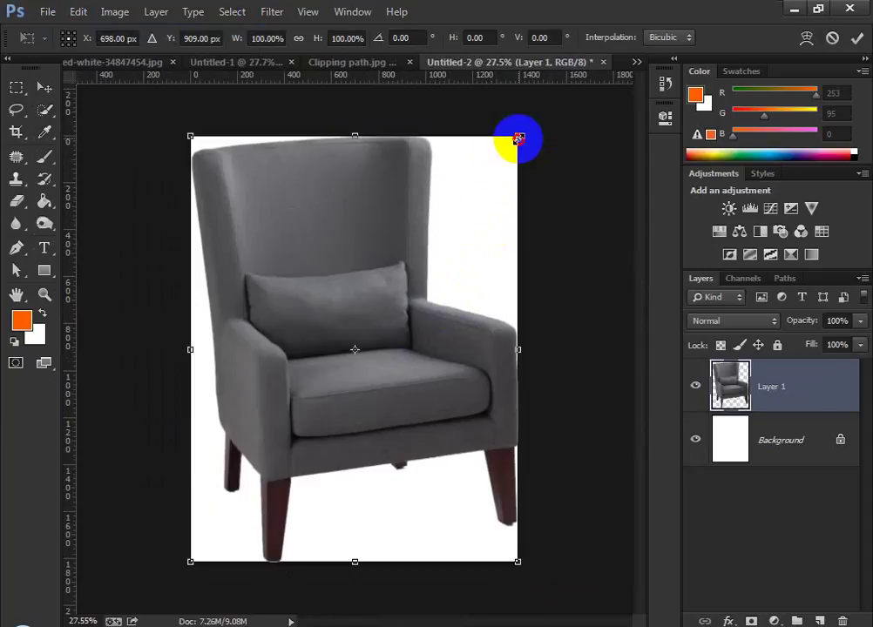
pyautogui.moveTo(519, 138); pyautogui.dragTo(477, 188)
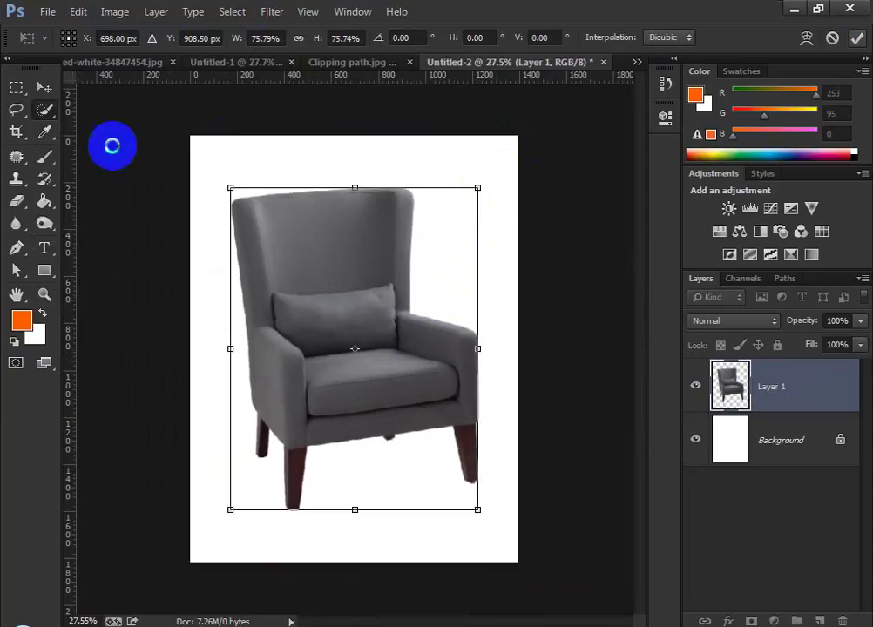
pyautogui.press('Return')
pyautogui.click(44, 87)
pyautogui.hotkey('ctrl', '0')
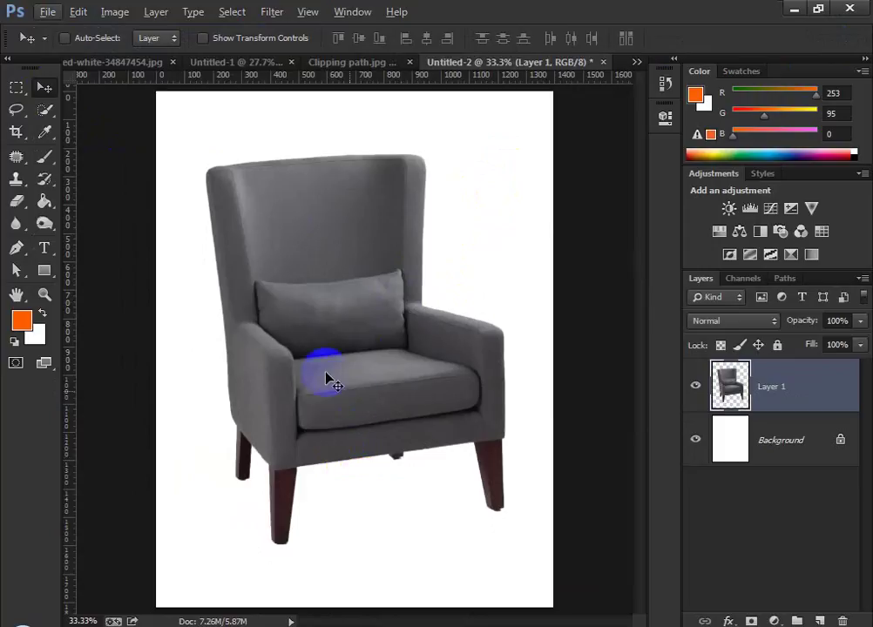
# Return to the Clipping path.jpg document and clear the selection around the BEFORE armchair
pyautogui.click(361, 62)
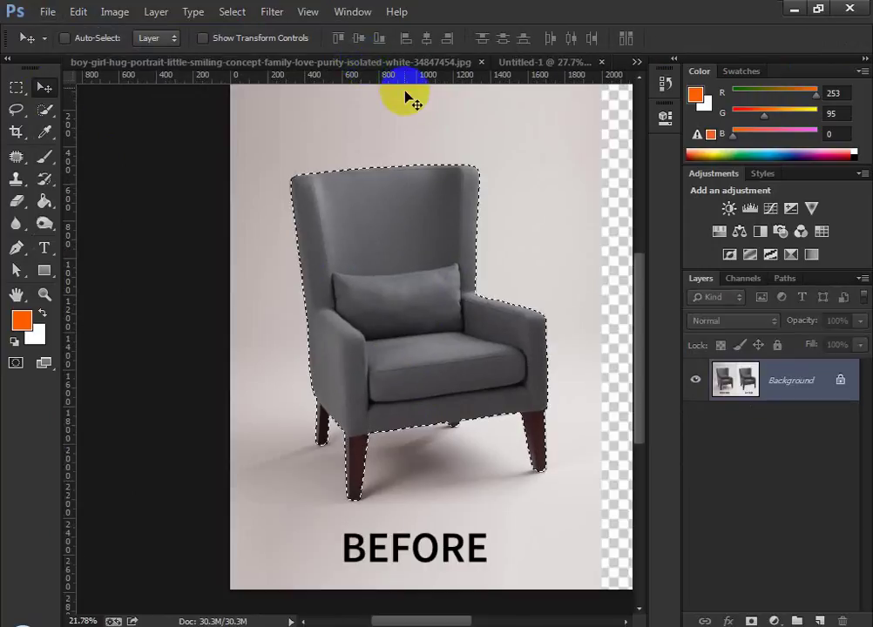
pyautogui.hotkey('ctrl', 'd')
pyautogui.scroll(-2, 299, 191)
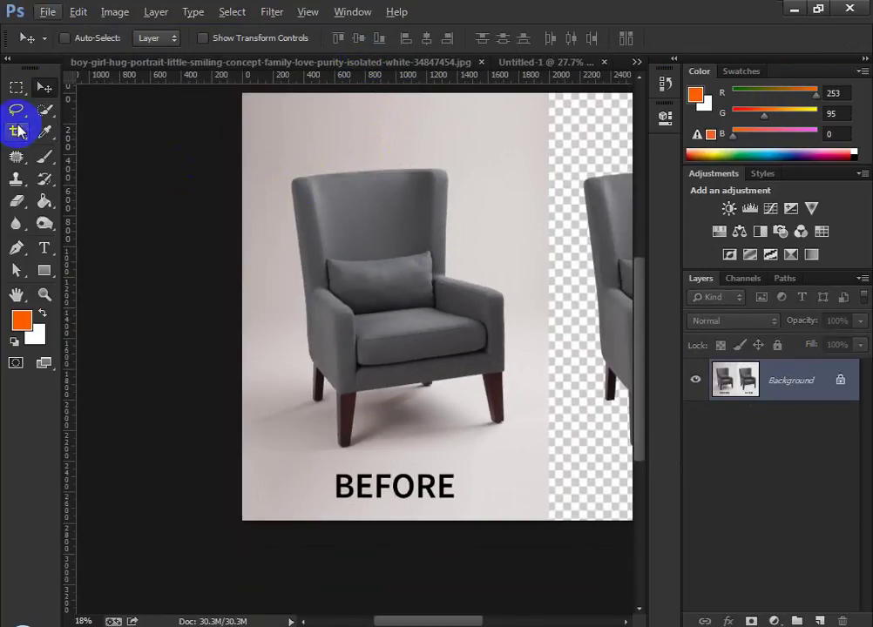
pyautogui.click(16, 111)
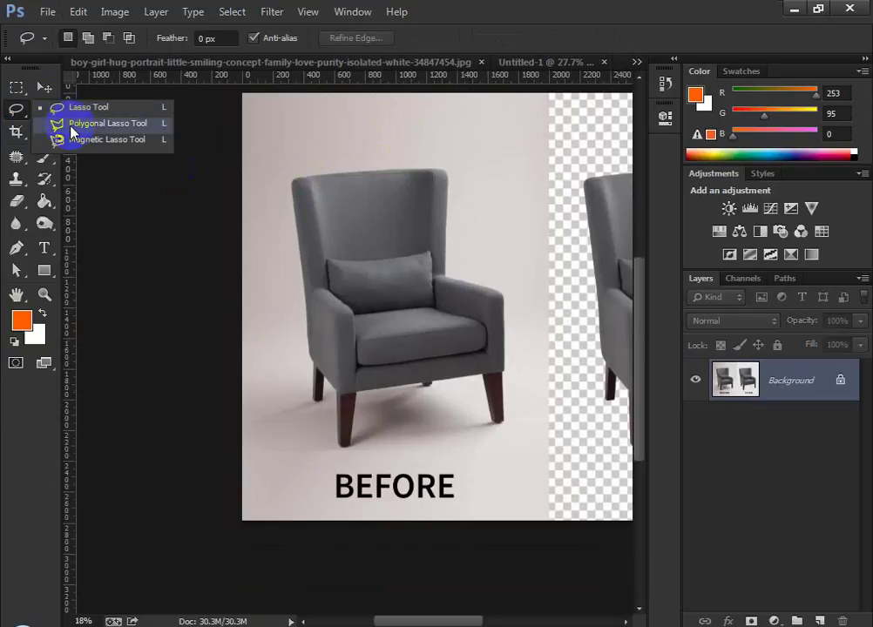
pyautogui.click(61, 121)
pyautogui.click(316, 360)
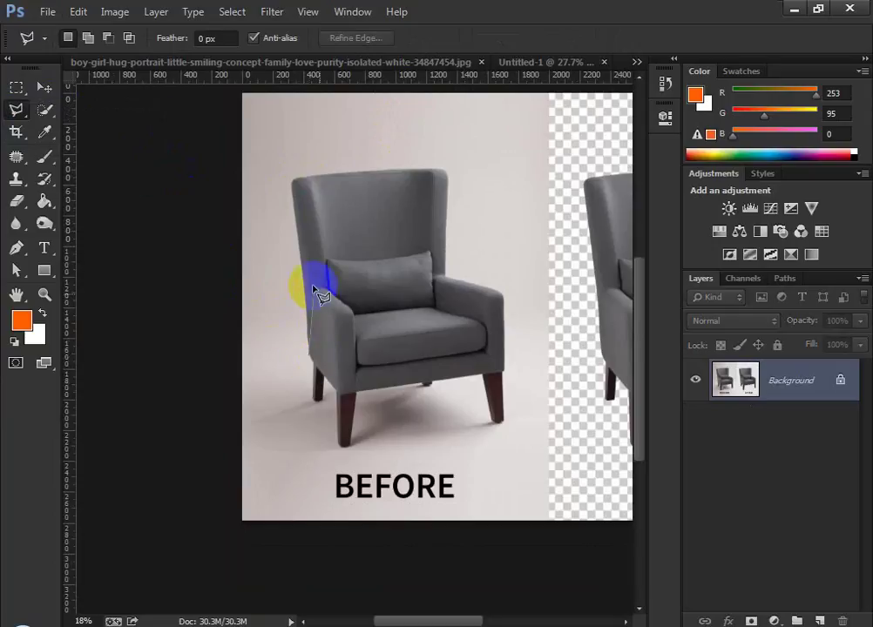
pyautogui.click(294, 193)
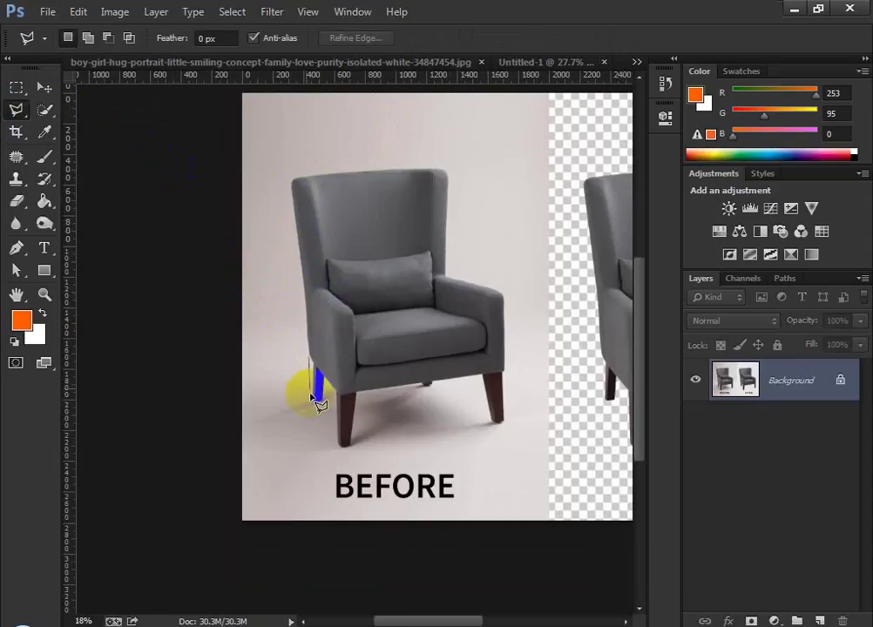
pyautogui.press('Escape')
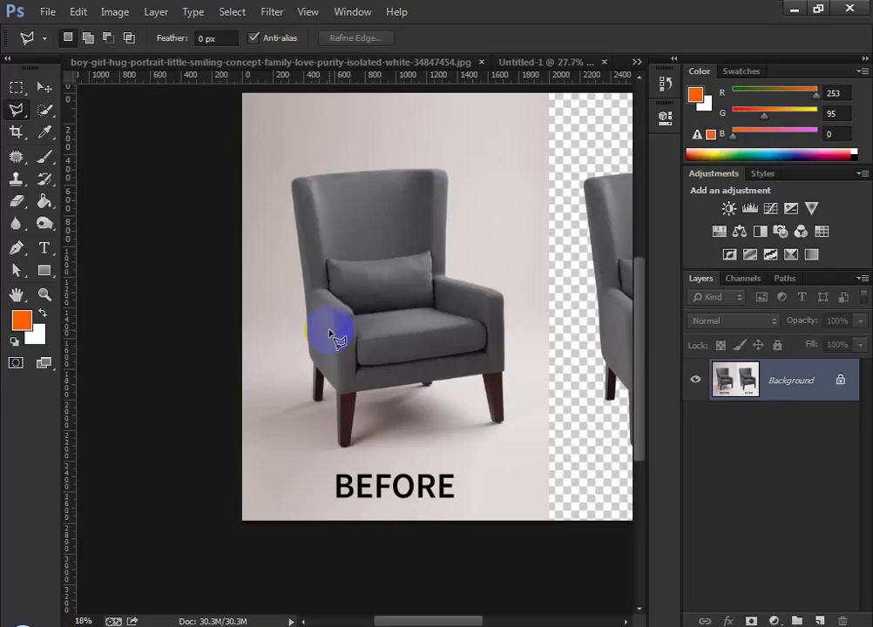
pyautogui.click(493, 303)
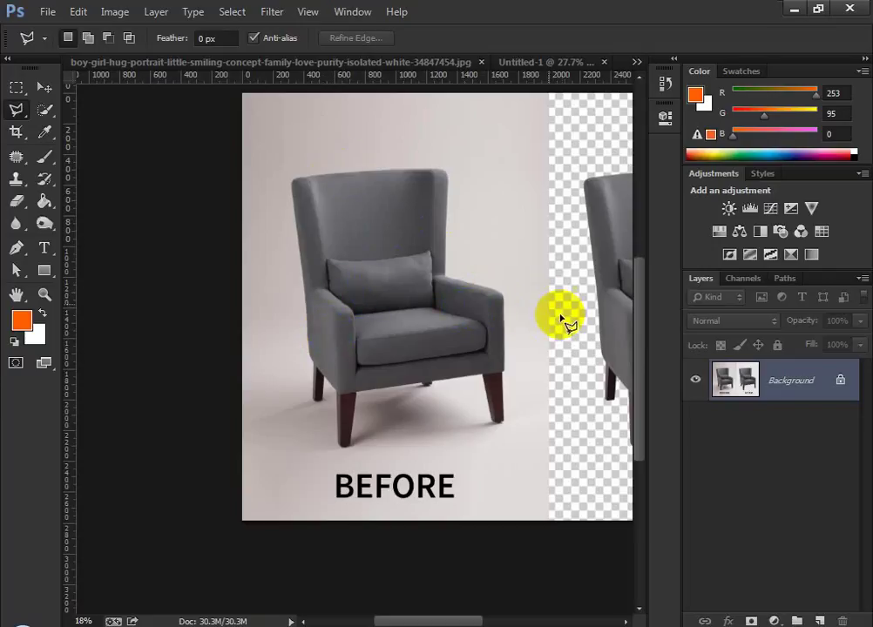
# Switch to the Magic Wand Tool for the before-and-after armchair image
pyautogui.hotkey('ctrl', '0')
pyautogui.click(16, 132)
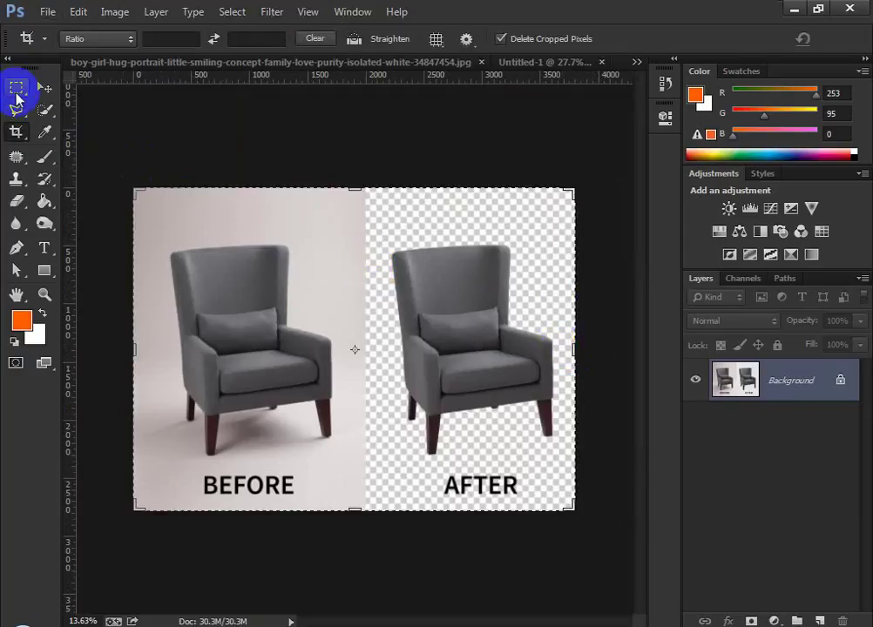
pyautogui.moveTo(46, 113); pyautogui.dragTo(116, 132)
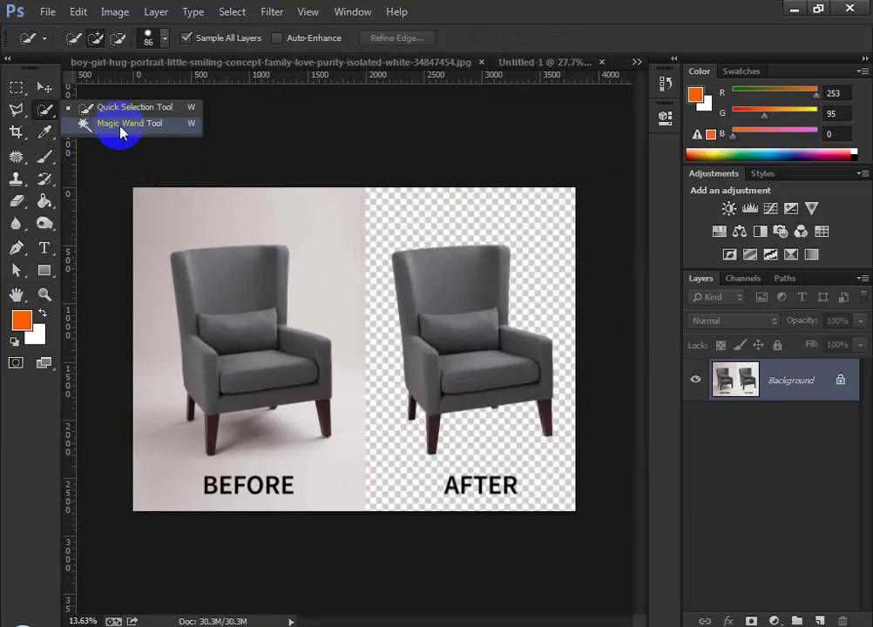
pyautogui.moveTo(120, 128); pyautogui.dragTo(120, 128)
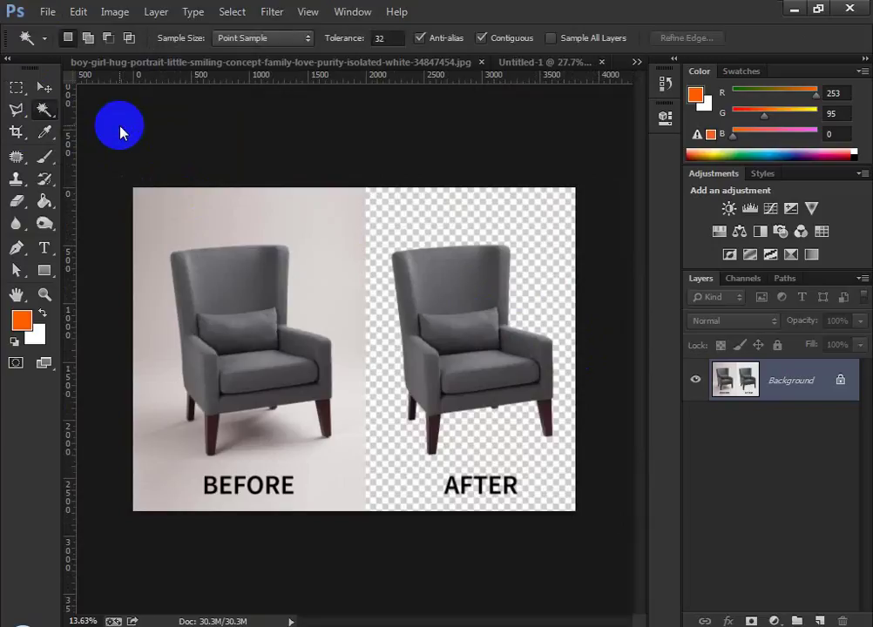
# In the hugging children photo, try selecting the white background with the Magic Wand, clearing the selection after each attempt
pyautogui.scroll(3, 271, 257)
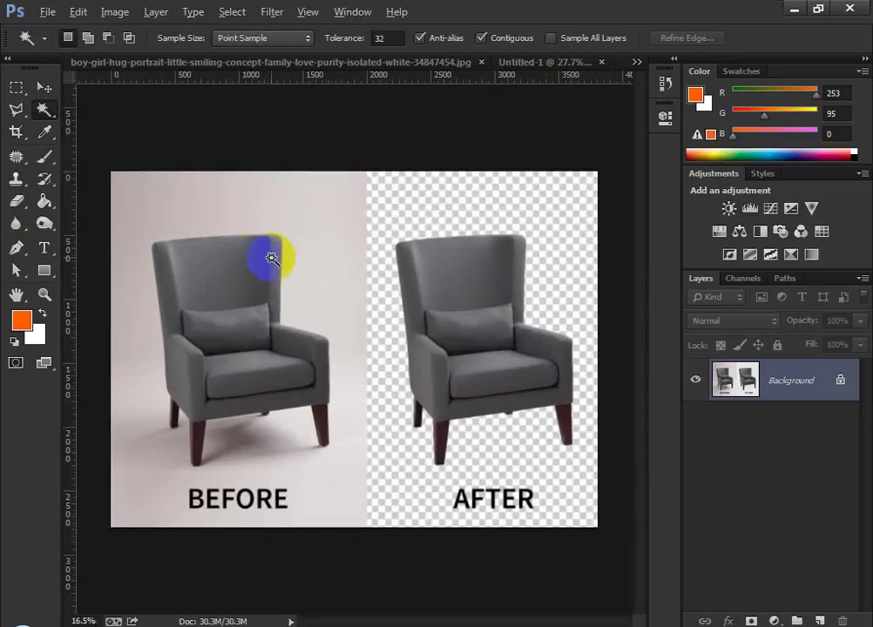
pyautogui.moveTo(263, 258); pyautogui.dragTo(328, 236)
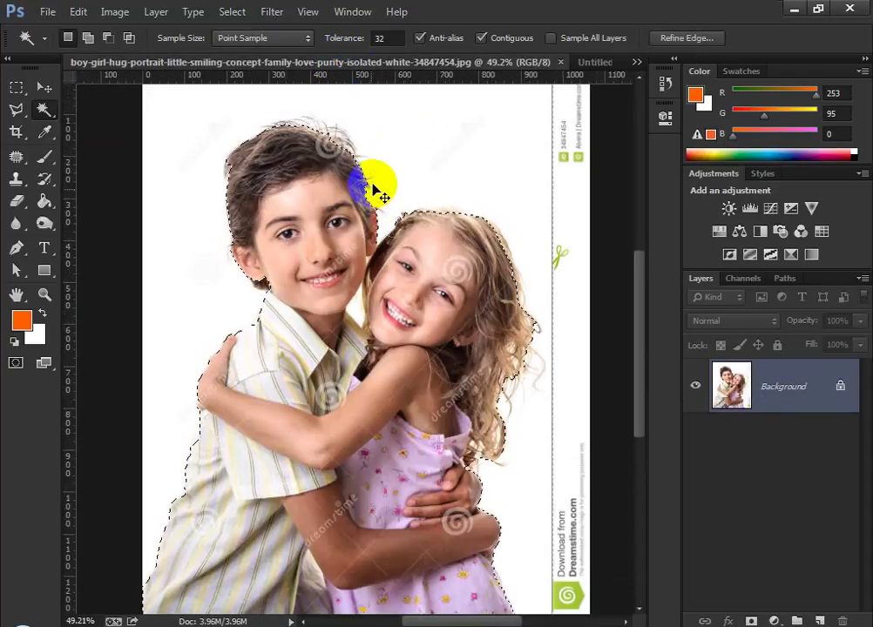
pyautogui.hotkey('ctrl', 'd')
pyautogui.click(195, 150)
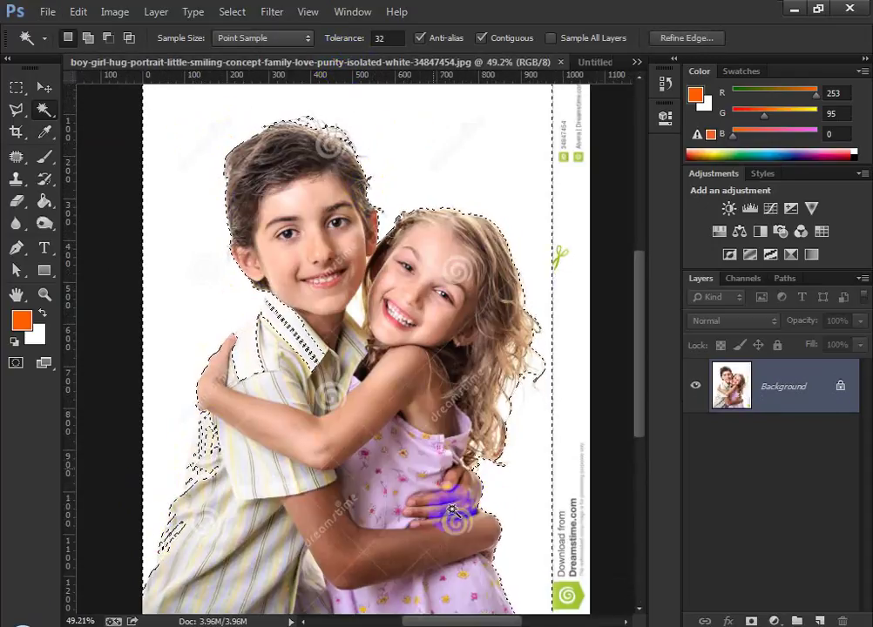
pyautogui.hotkey('ctrl', 'd')
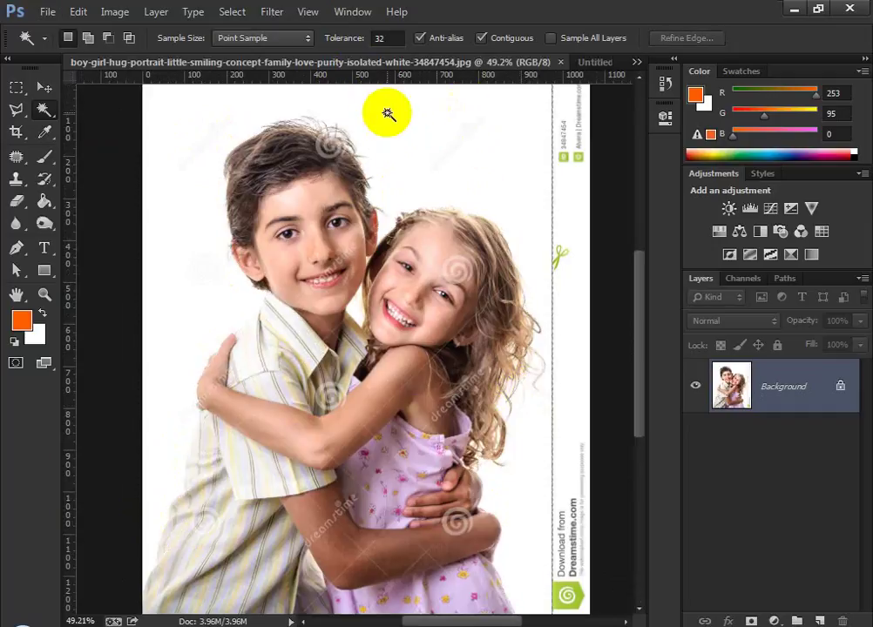
pyautogui.click(385, 117)
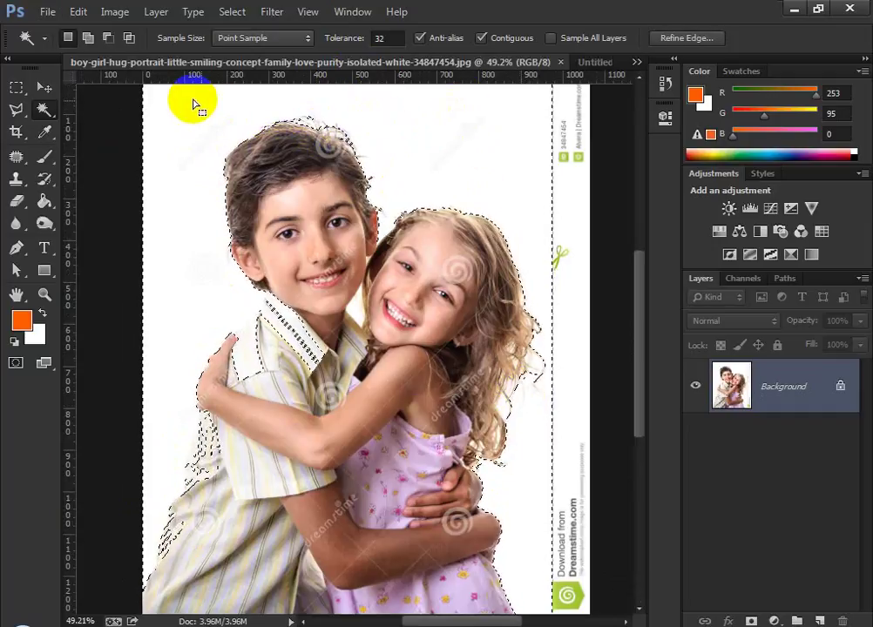
pyautogui.click(423, 81)
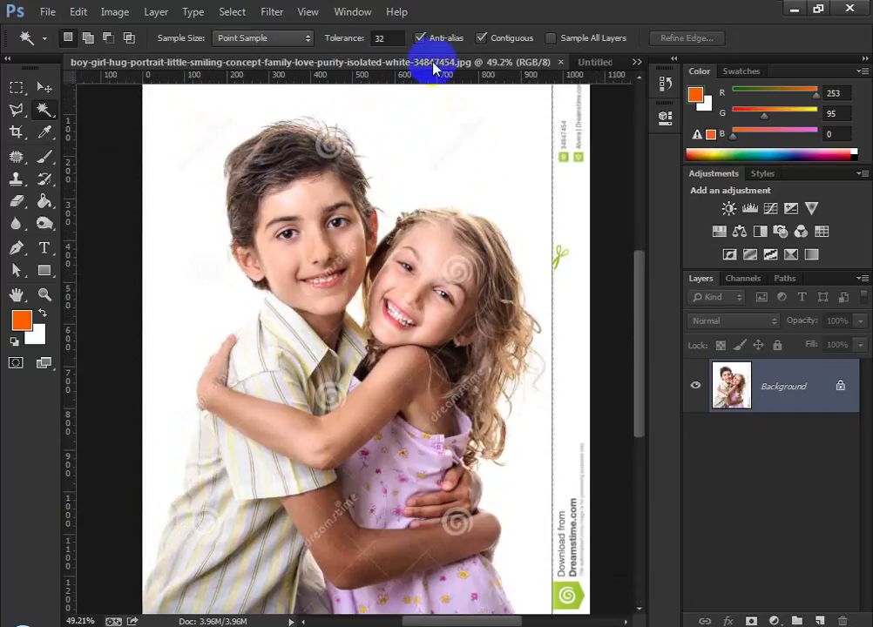
# Sample the skin tones on the children's faces with the Magic Wand, ending on the boy's forehead
pyautogui.click(462, 266)
pyautogui.click(428, 276)
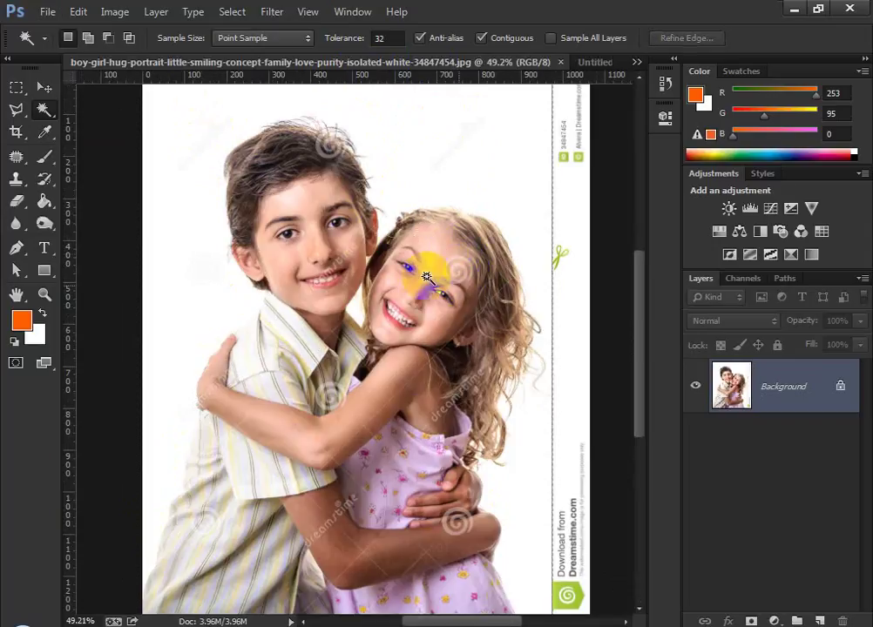
pyautogui.click(323, 201)
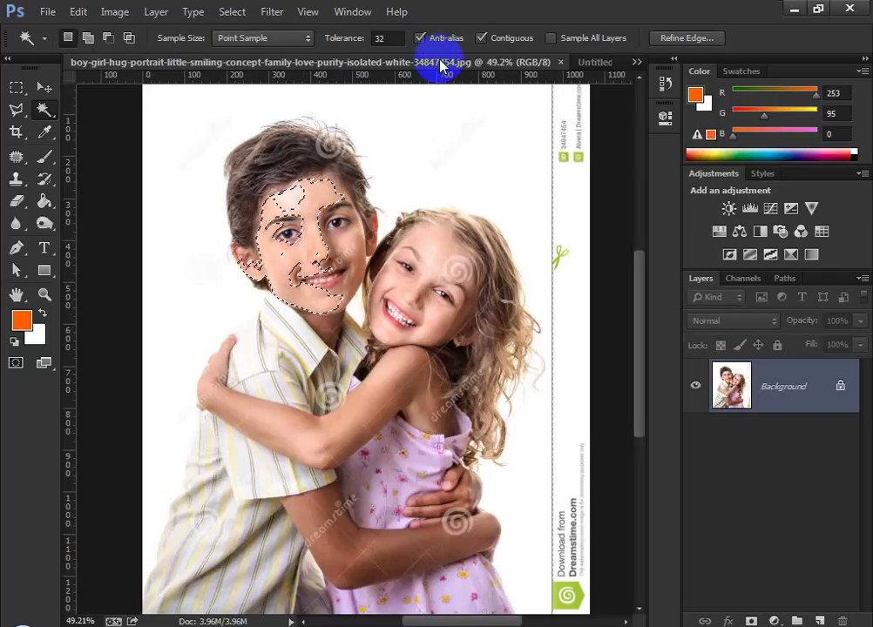
# Close the hugging children photo and the Untitled-1 sky collage, discarding the collage's unsaved changes
pyautogui.click(594, 62)
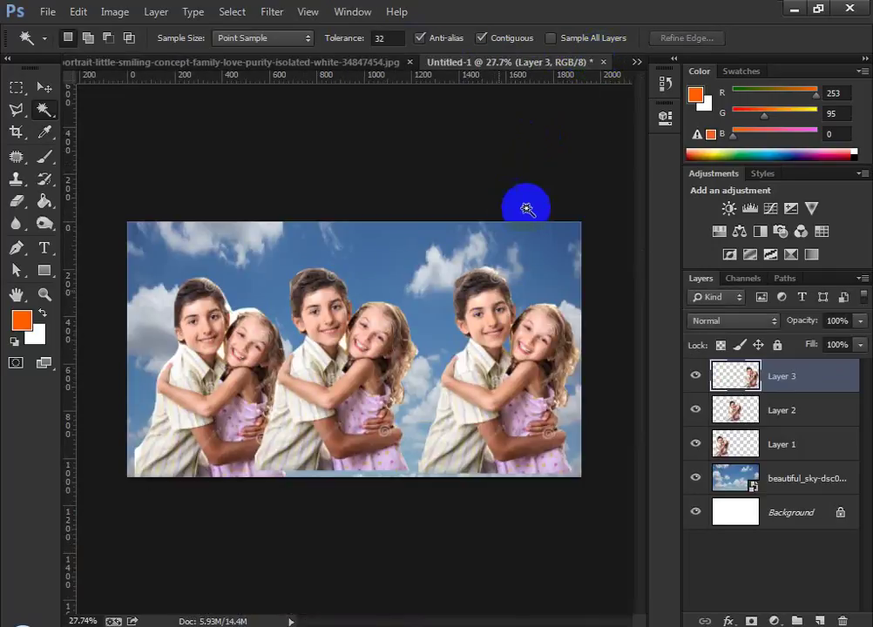
pyautogui.click(410, 63)
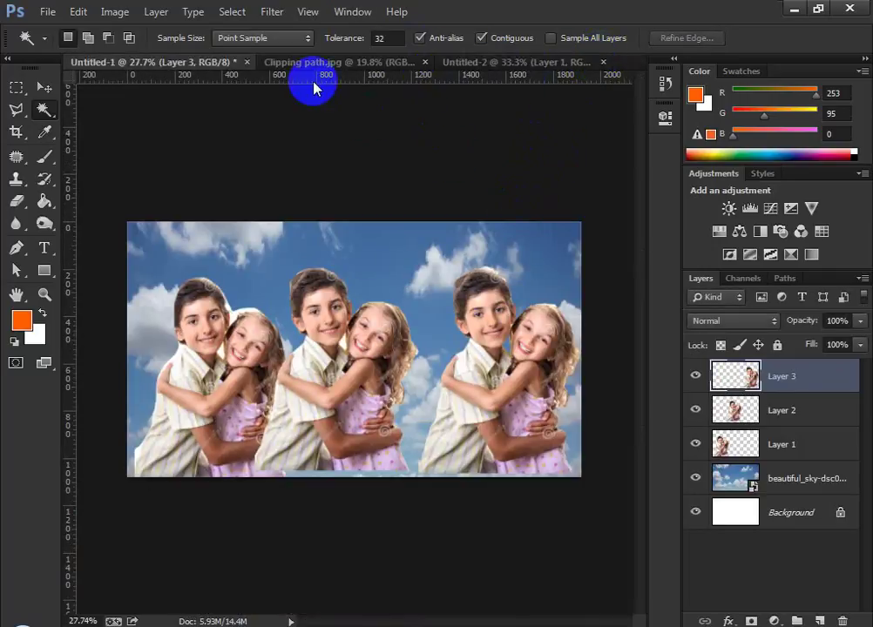
pyautogui.click(247, 62)
pyautogui.click(446, 254)
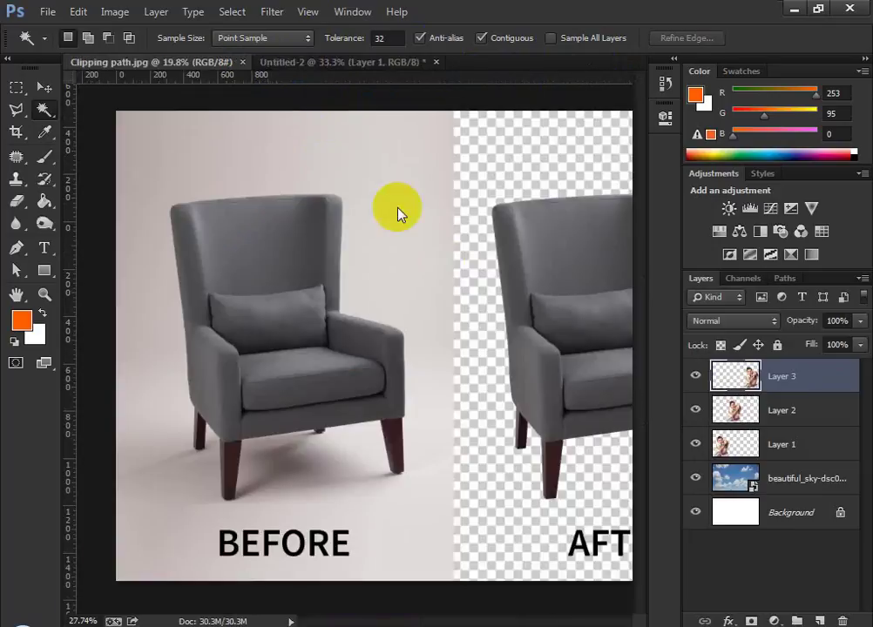
# In Clipping path.jpg, select the light backdrop around the BEFORE armchair with the Magic Wand, adding the areas missed beside the chair
pyautogui.click(296, 61)
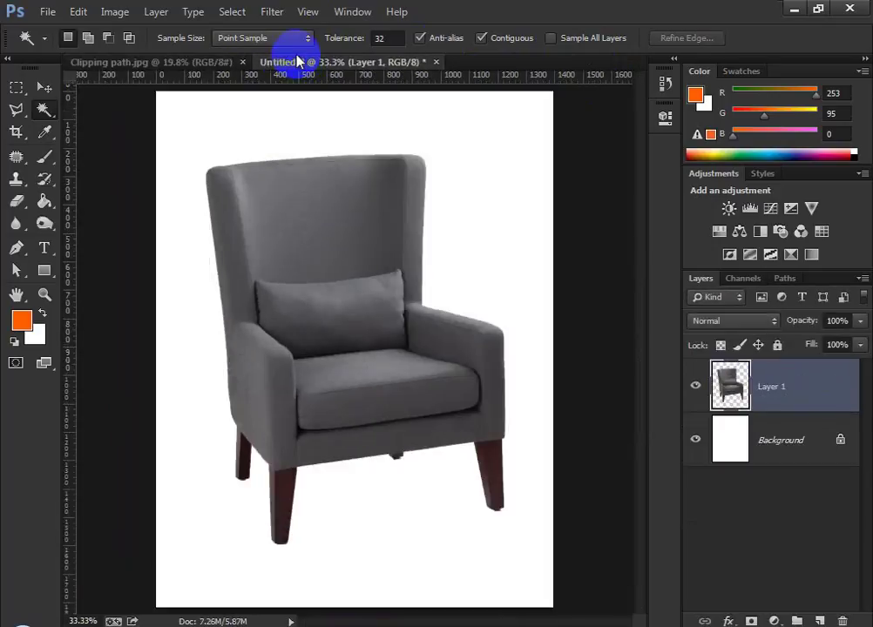
pyautogui.click(174, 63)
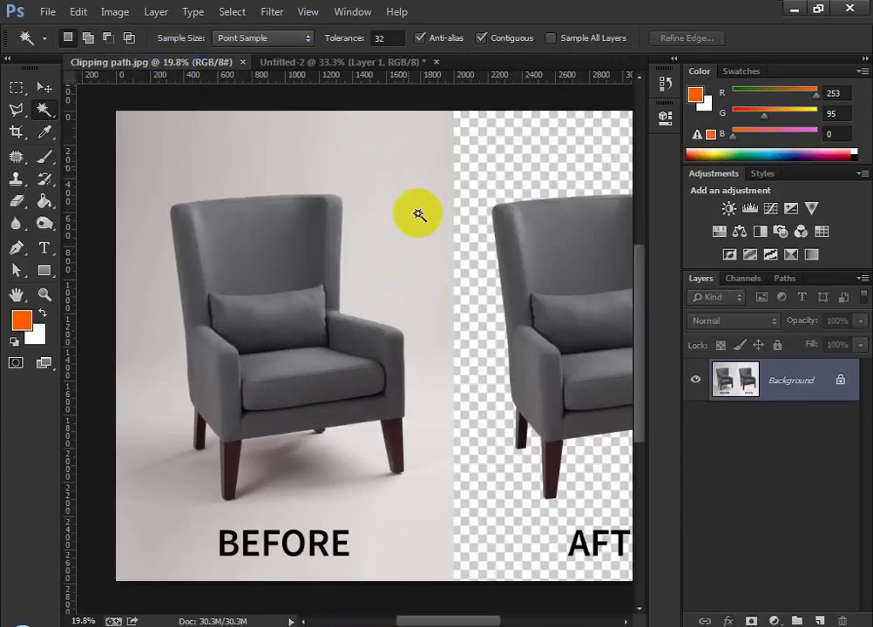
pyautogui.scroll(2, 268, 226)
pyautogui.scroll(-1, 375, 194)
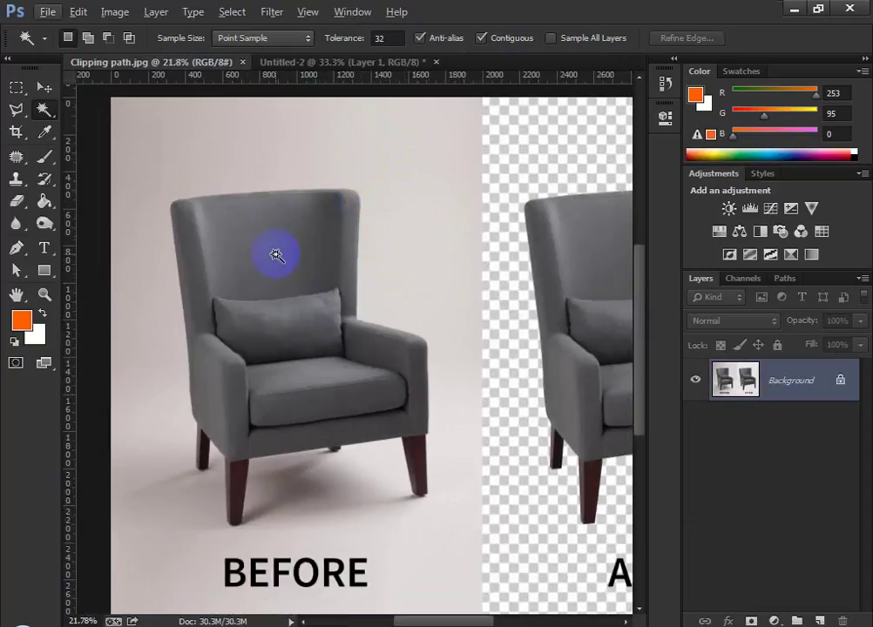
pyautogui.scroll(-1, 276, 254)
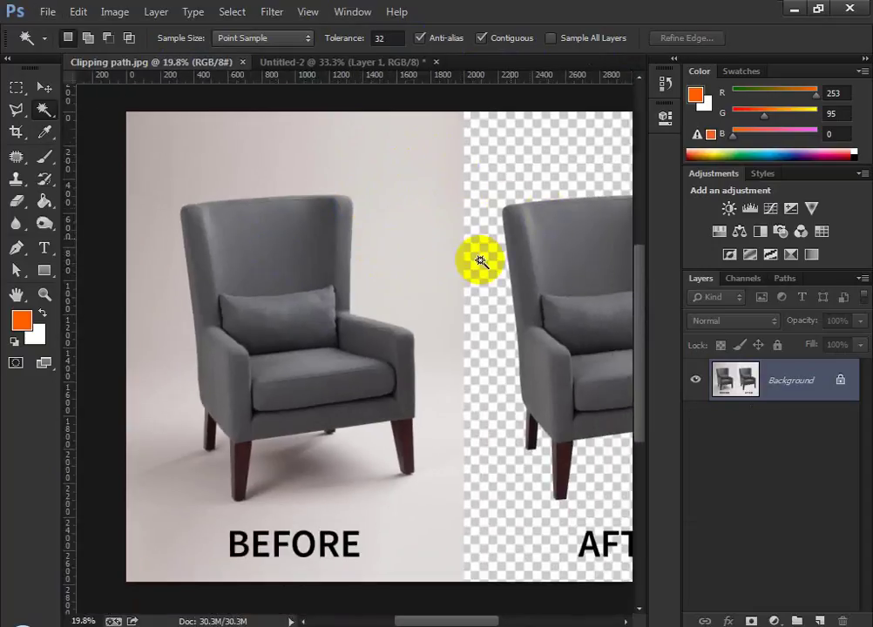
pyautogui.click(400, 195)
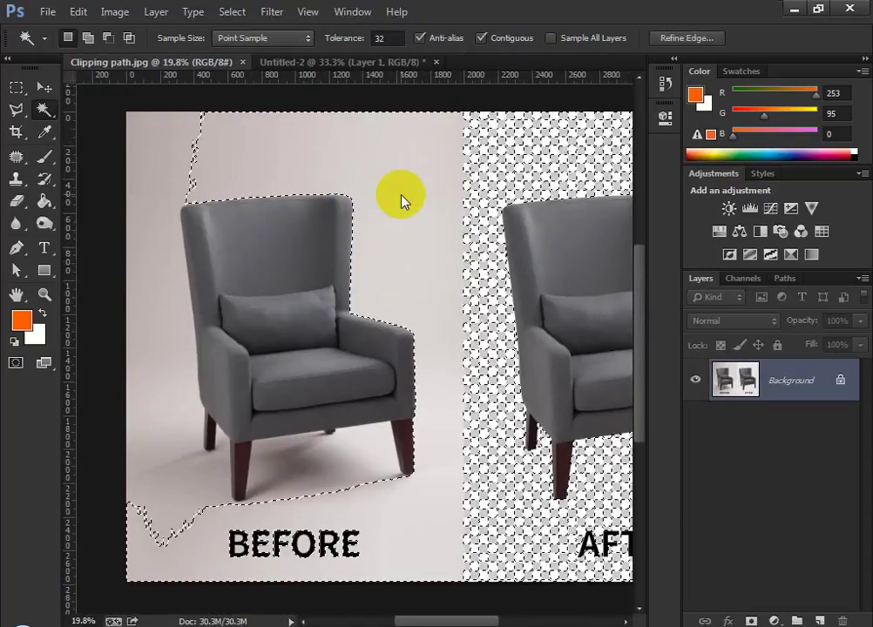
pyautogui.keyDown('shift'); pyautogui.click(132, 165); pyautogui.keyUp('shift')
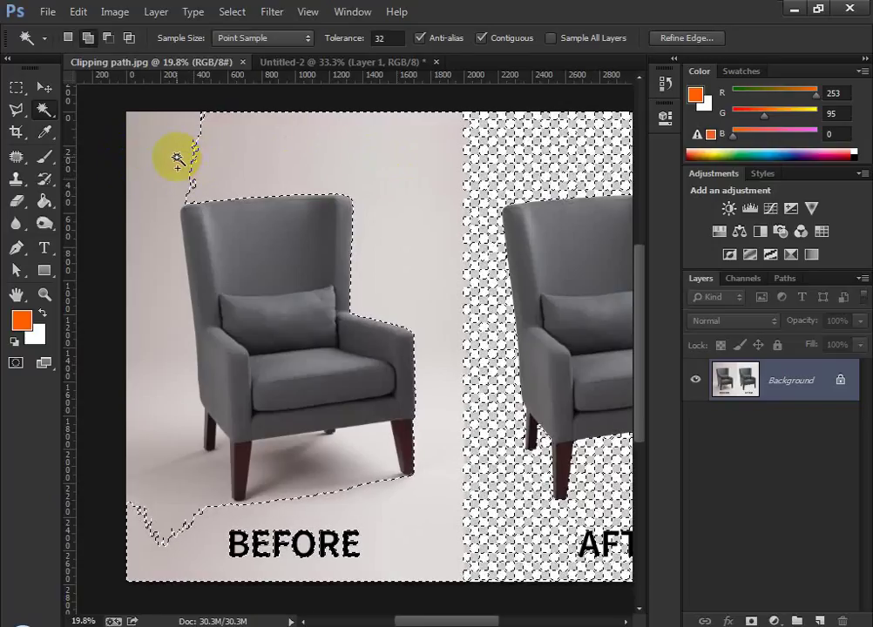
pyautogui.keyDown('shift'); pyautogui.click(147, 317); pyautogui.keyUp('shift')
# Try to add the shadows beneath the BEFORE armchair to the backdrop selection, and clear the whole selection
pyautogui.keyDown('shift'); pyautogui.click(289, 468); pyautogui.keyUp('shift')
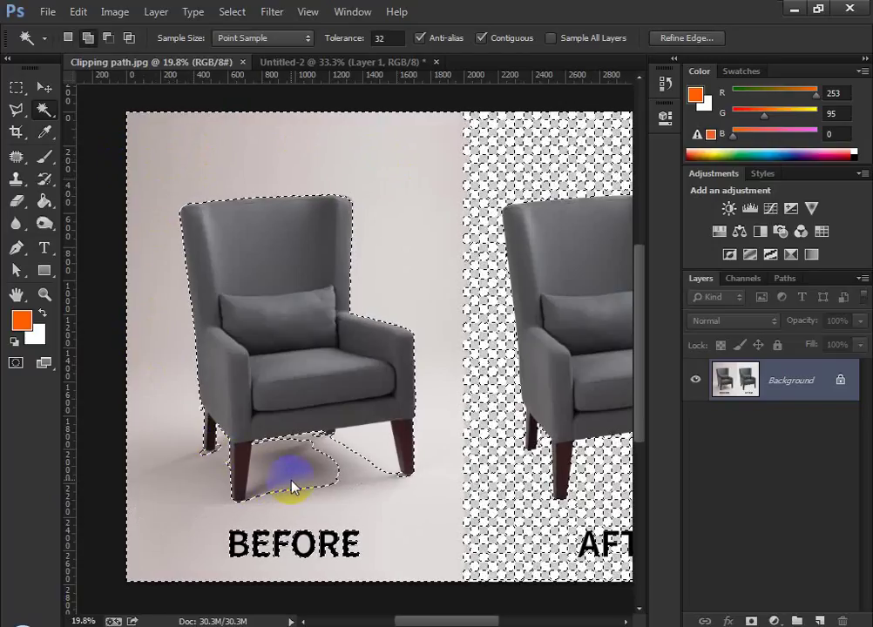
pyautogui.keyDown('shift'); pyautogui.click(301, 474); pyautogui.keyUp('shift')
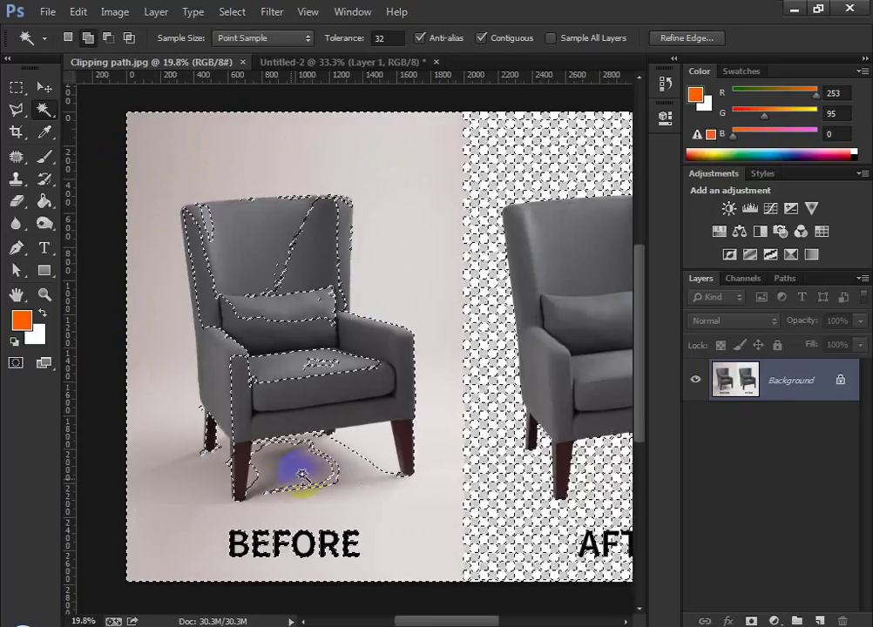
pyautogui.keyDown('shift'); pyautogui.click(349, 444); pyautogui.keyUp('shift')
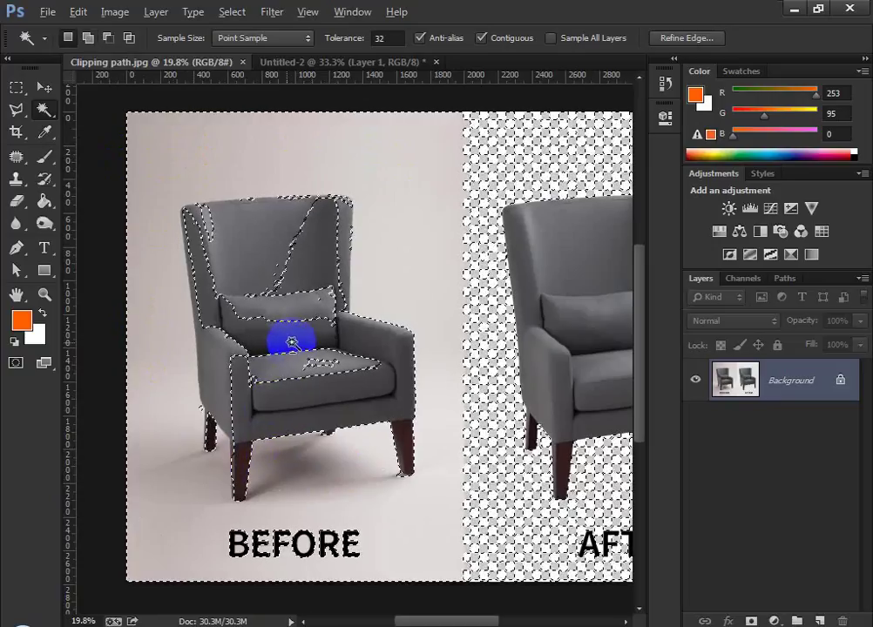
pyautogui.hotkey('ctrl', 'd')
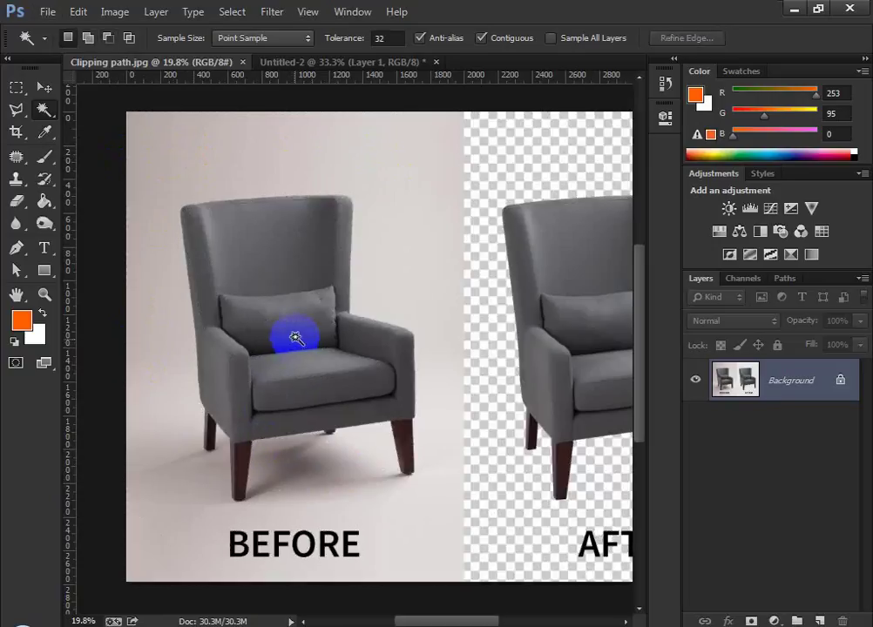
# Open contact-1.jpg from the New folder (2) image folder as a separate document
pyautogui.scroll(2, 333, 359)
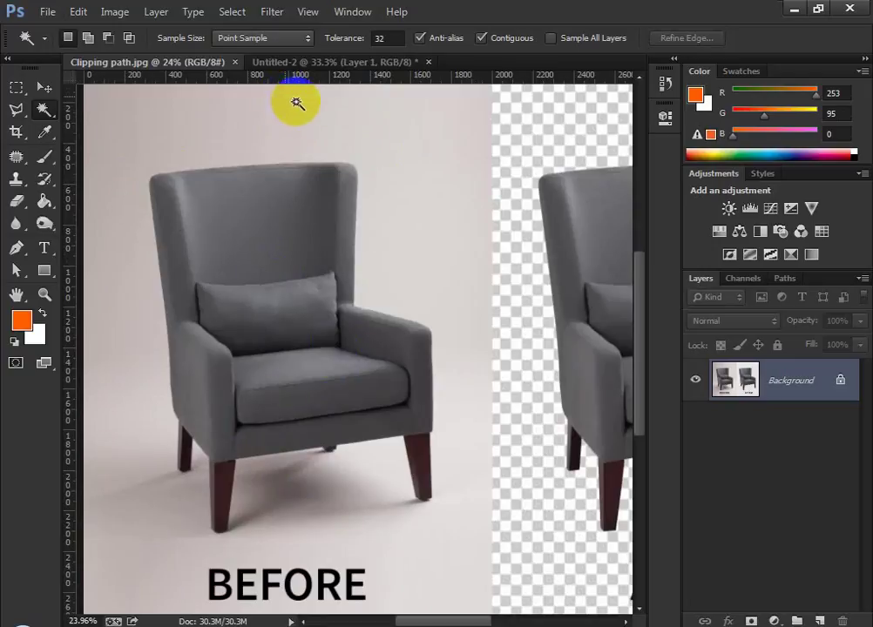
pyautogui.scroll(-2, 301, 105)
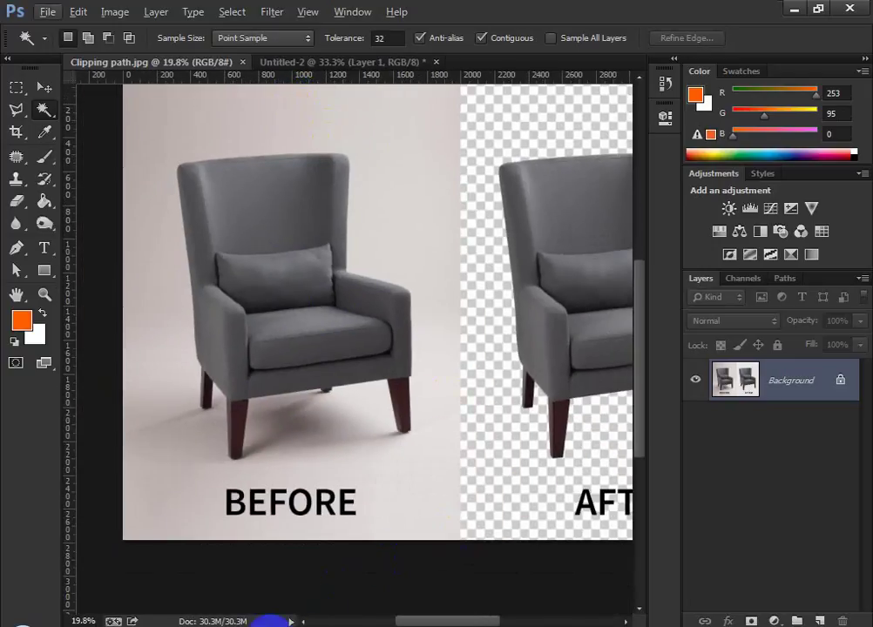
pyautogui.click(271, 626)
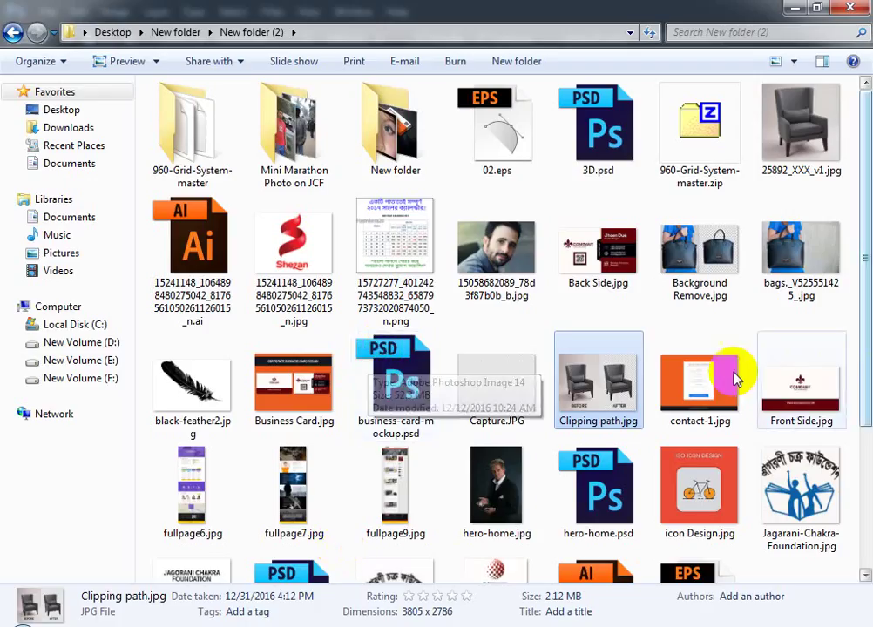
pyautogui.moveTo(725, 370); pyautogui.dragTo(475, 48)
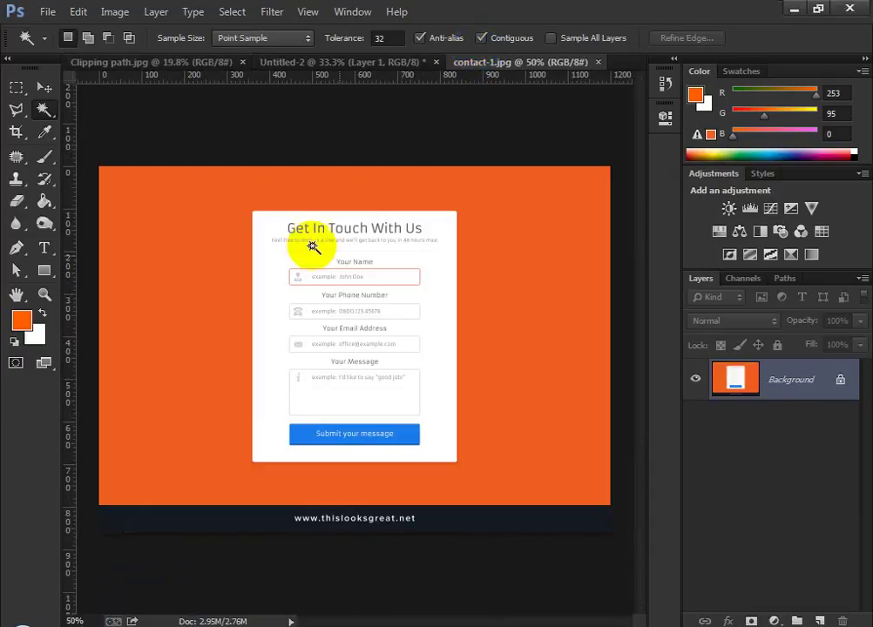
# Try the Quick Selection Tool on the white contact form card and clear the selection
pyautogui.moveTo(40, 111); pyautogui.dragTo(94, 106)
pyautogui.moveTo(290, 233)
pyautogui.mouseDown()
pyautogui.moveTo(376, 242)
pyautogui.moveTo(336, 200)
pyautogui.mouseUp()
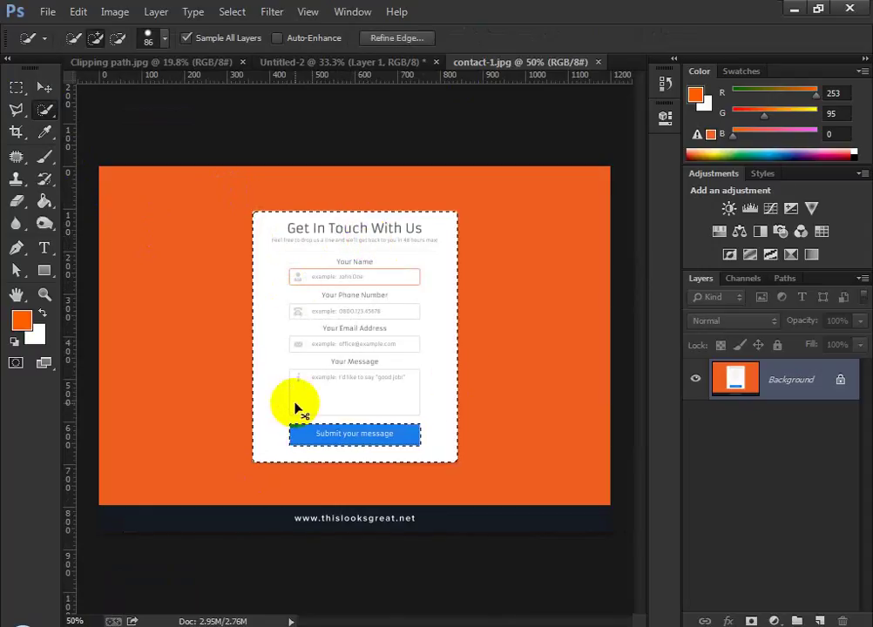
pyautogui.click(45, 89)
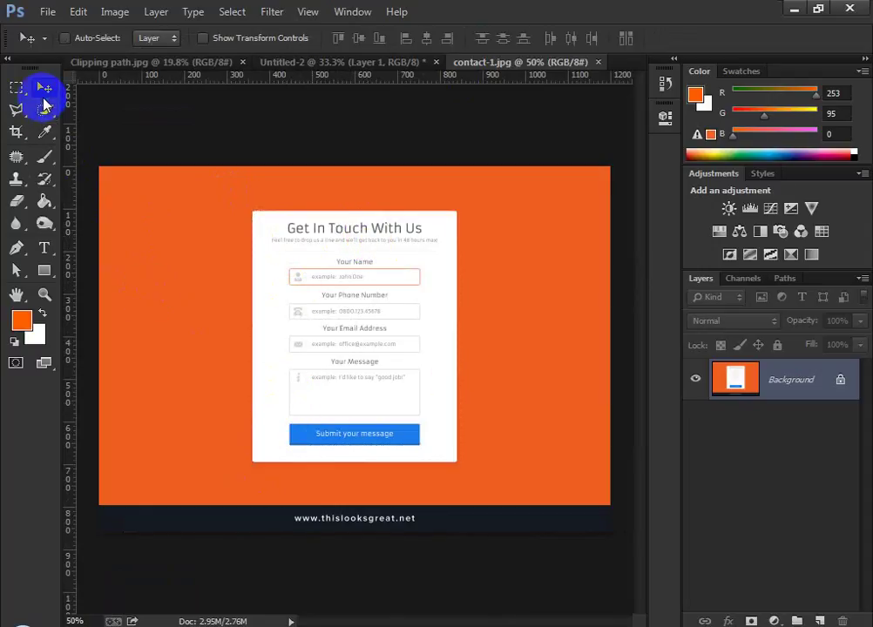
# Switch to the Magic Wand Tool and select the orange background around the white contact form
pyautogui.rightClick(44, 110)
pyautogui.click(91, 123)
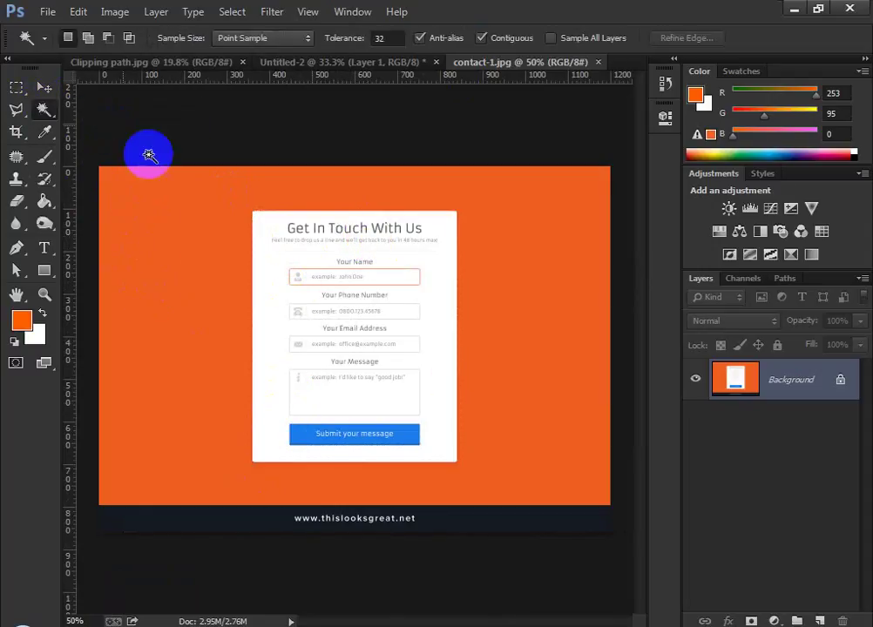
pyautogui.click(116, 199)
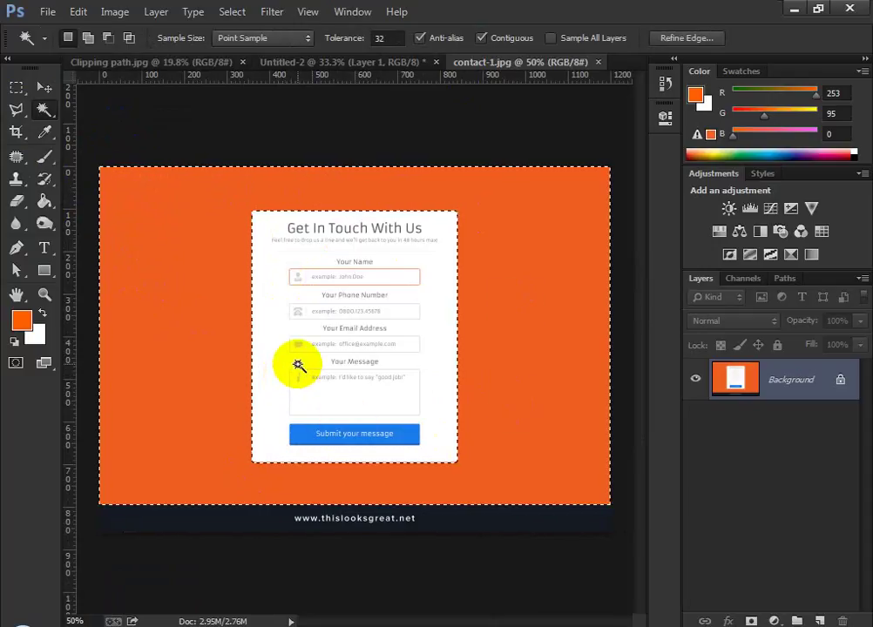
pyautogui.scroll(1, 398, 361)
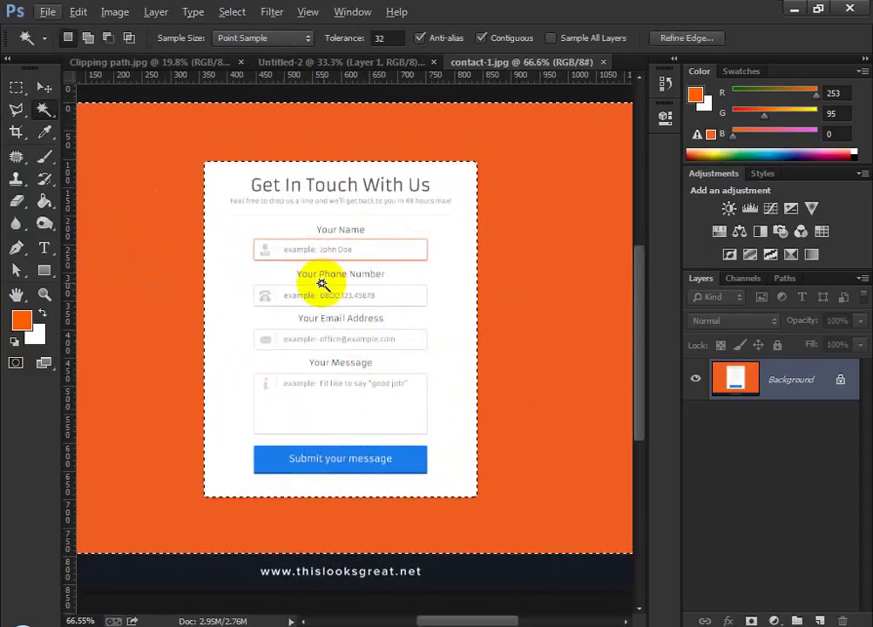
pyautogui.scroll(-3, 339, 303)
pyautogui.hotkey('ctrl', 'd')
pyautogui.click(549, 197)
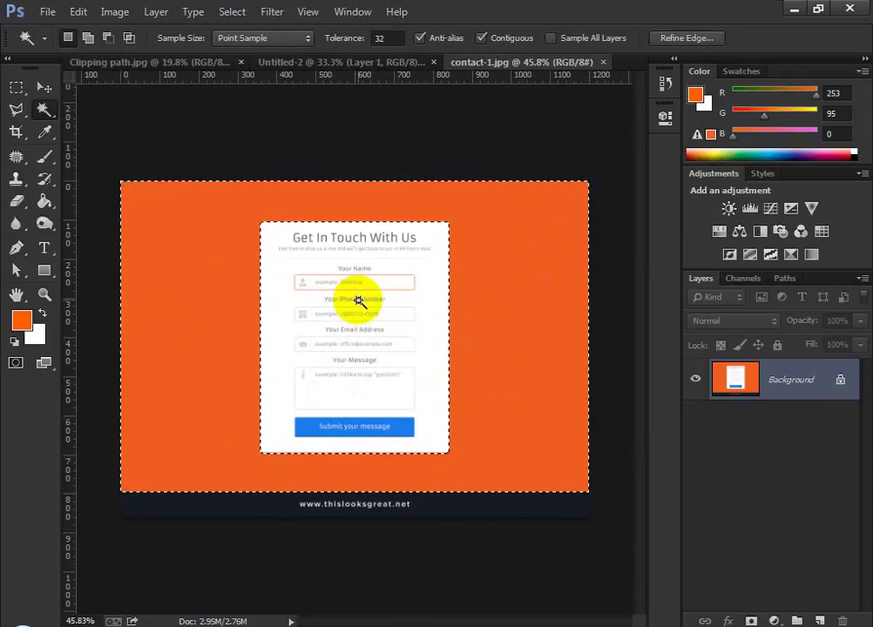
# Invert the orange background selection to select the white contact form and the dark footer strip
pyautogui.click(234, 12)
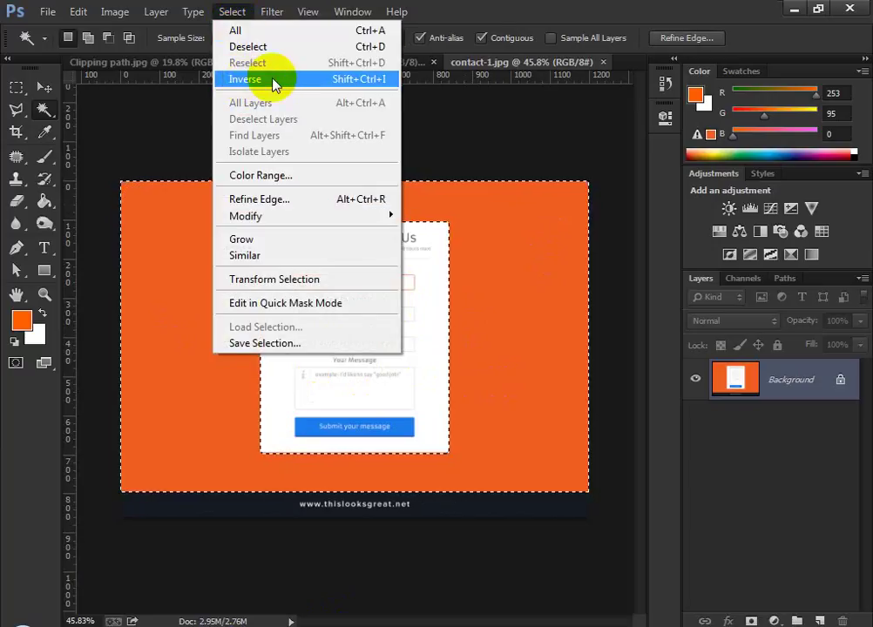
pyautogui.click(523, 15)
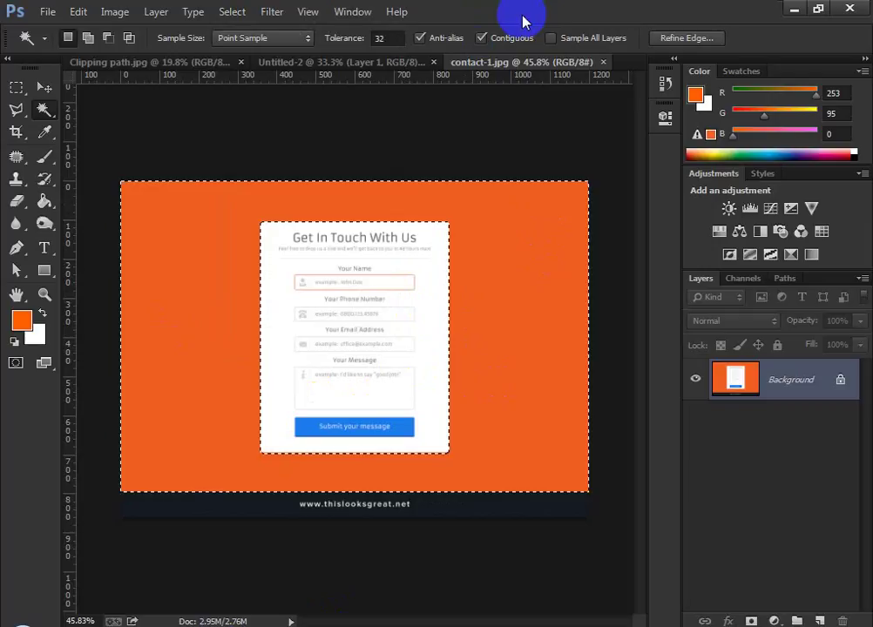
pyautogui.scroll(6, 302, 225)
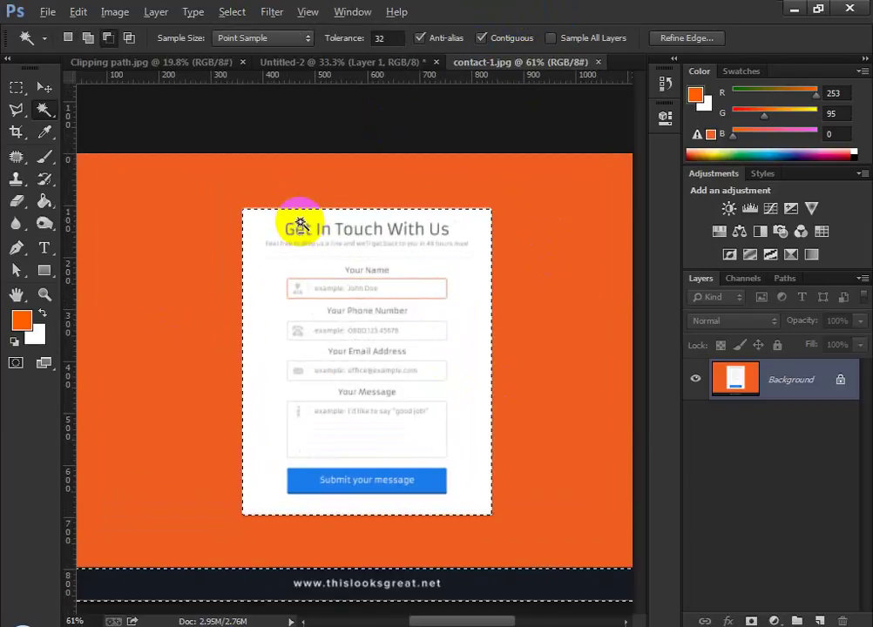
pyautogui.scroll(-1, 302, 225)
pyautogui.scroll(-2, 302, 225)
pyautogui.scroll(-4, 321, 239)
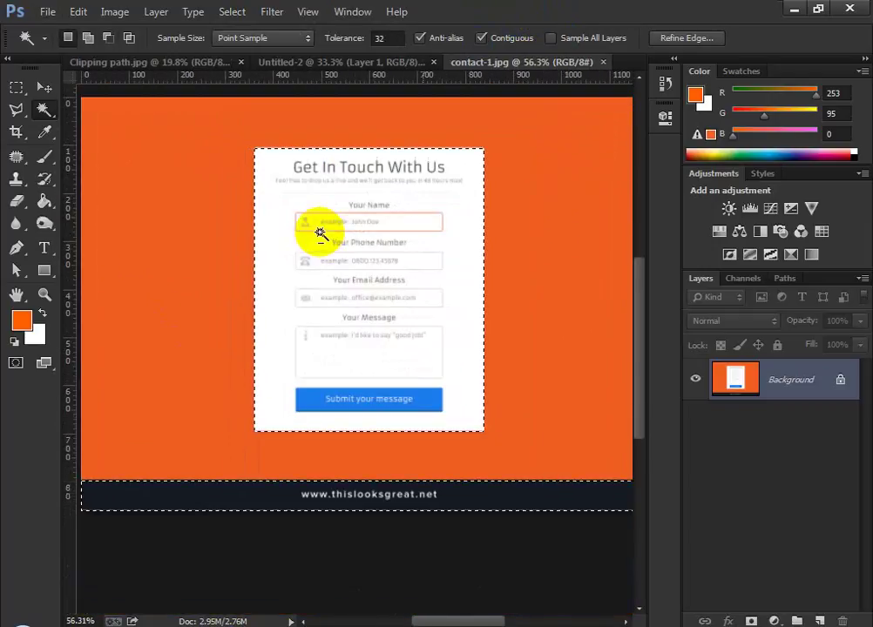
# Subtract the dark footer strip from the selection with the Rectangular Marquee Tool, leaving only the white contact form selected
pyautogui.scroll(-2, 419, 509)
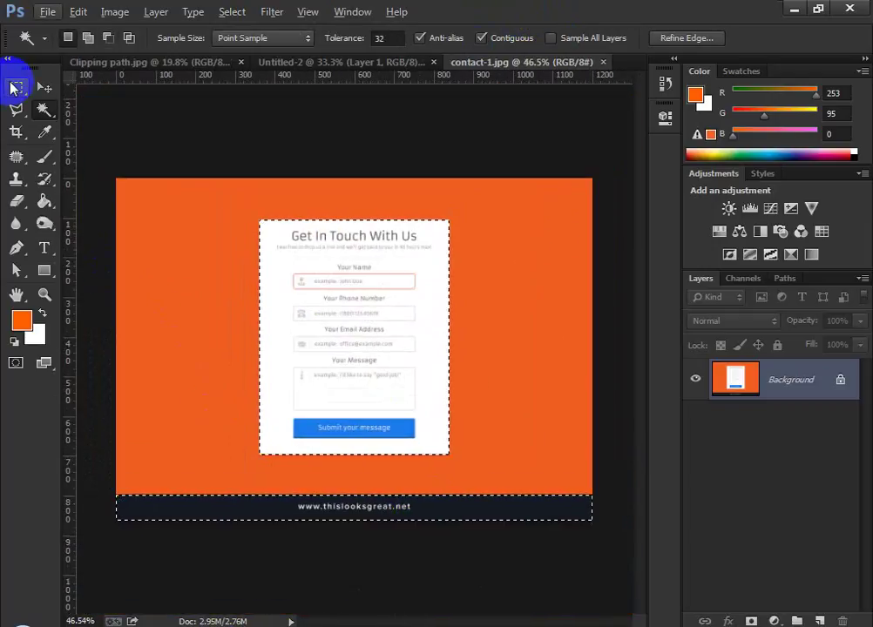
pyautogui.click(16, 88)
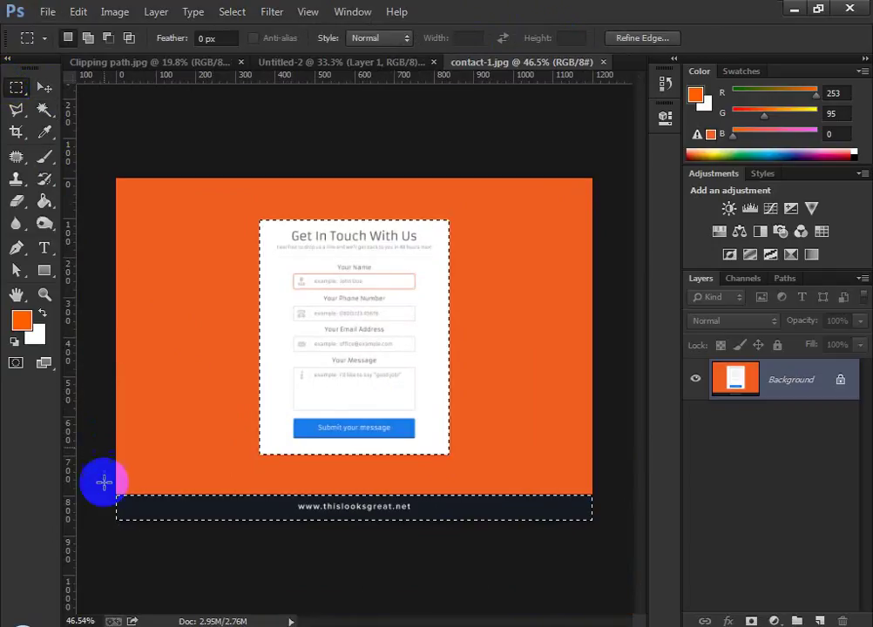
pyautogui.moveTo(108, 483); pyautogui.dragTo(666, 614)
pyautogui.scroll(2, 437, 400)
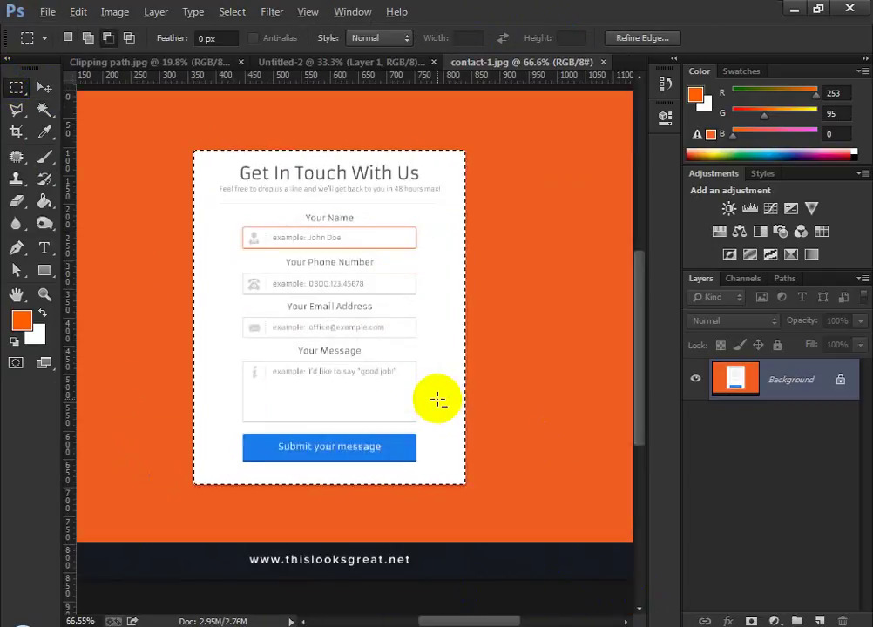
pyautogui.scroll(1, 437, 400)
pyautogui.scroll(-3, 437, 400)
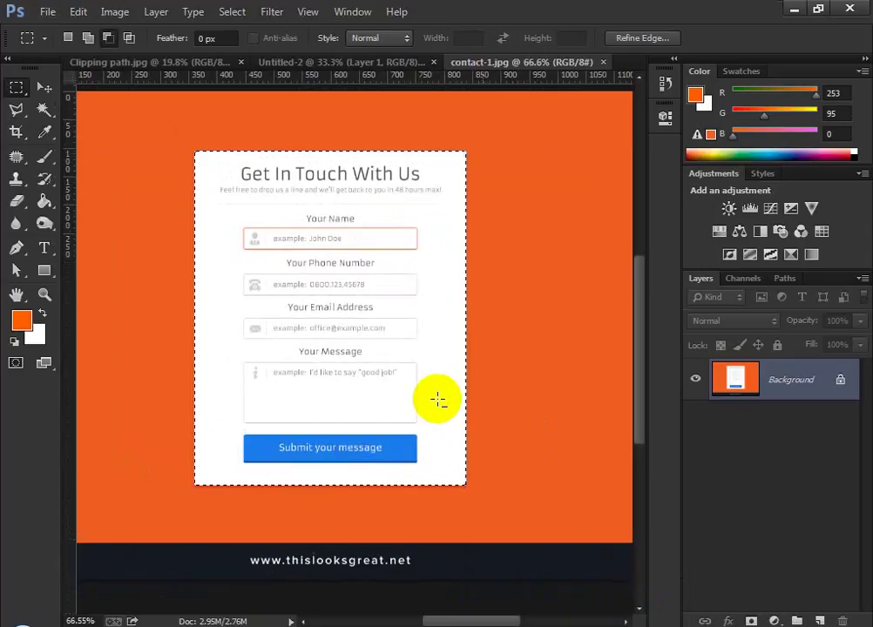
# Clear the selection and try outlining the white contact form card with the Polygonal Lasso Tool
pyautogui.click(44, 88)
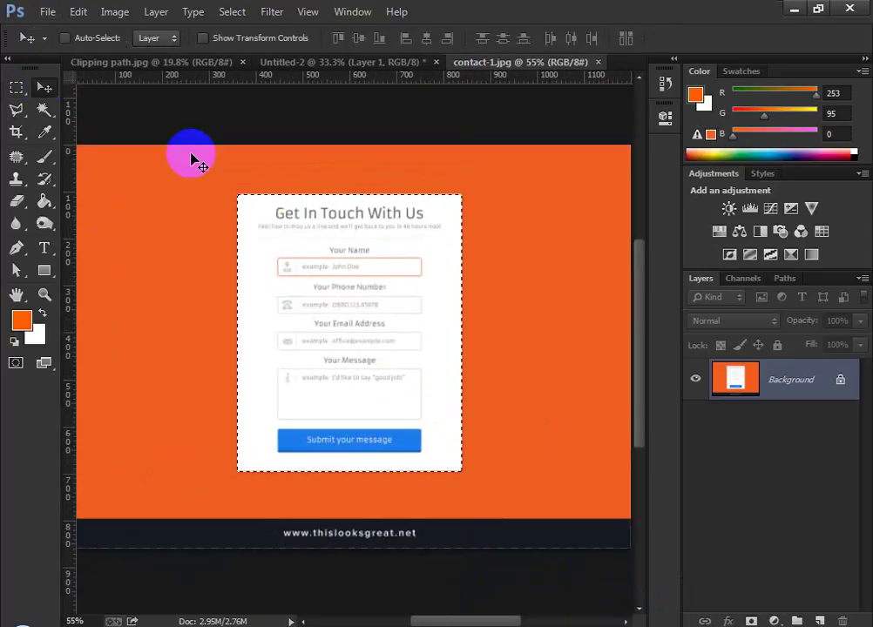
pyautogui.scroll(-1, 273, 208)
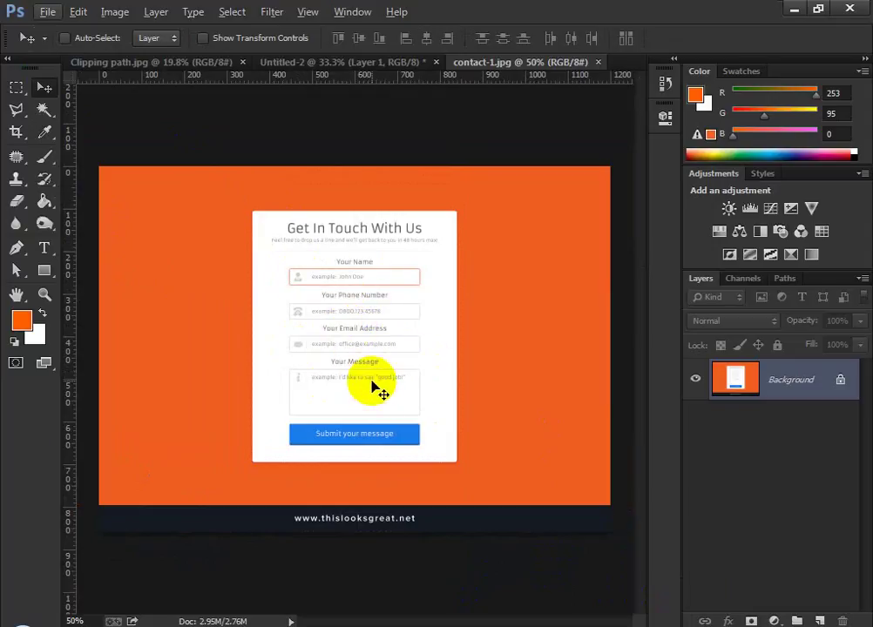
pyautogui.moveTo(16, 108)
pyautogui.mouseDown()
pyautogui.moveTo(58, 113)
pyautogui.moveTo(57, 123)
pyautogui.mouseUp()
pyautogui.click(252, 212)
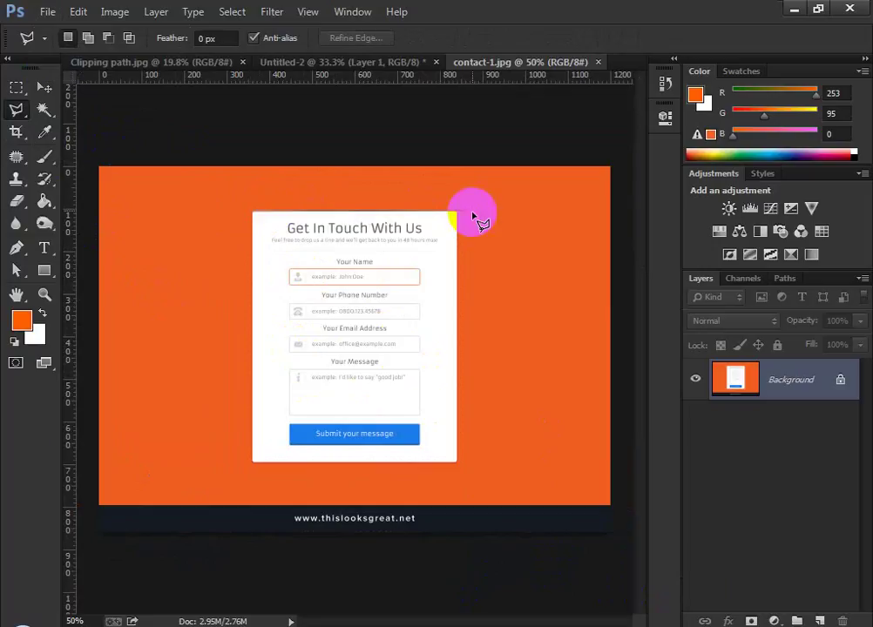
pyautogui.click(456, 213)
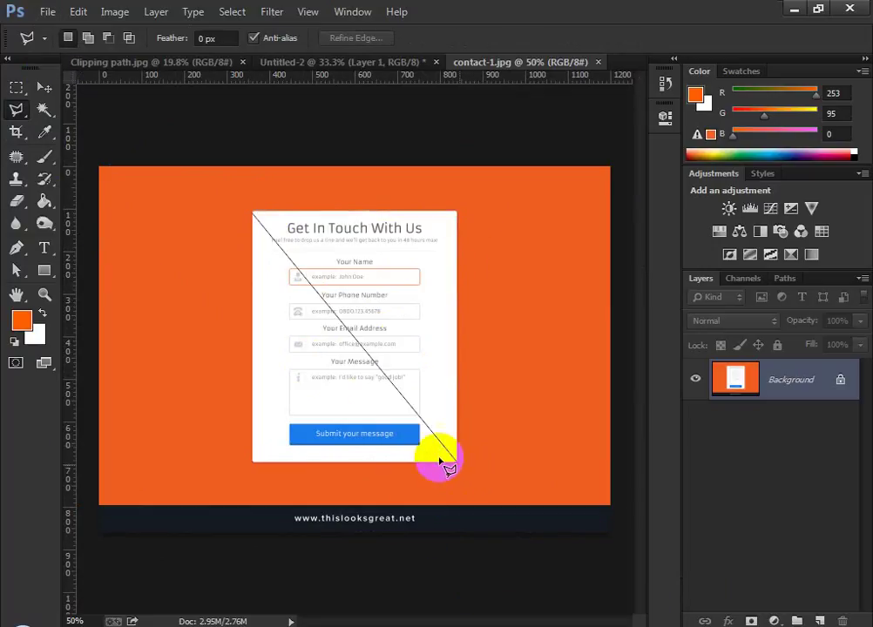
pyautogui.press('Escape')
pyautogui.click(17, 109)
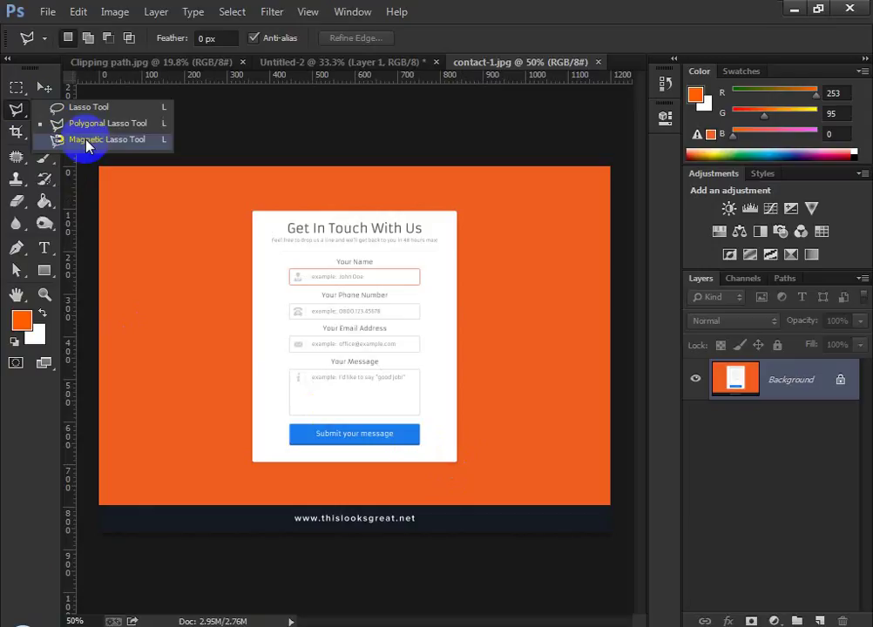
pyautogui.click(407, 23)
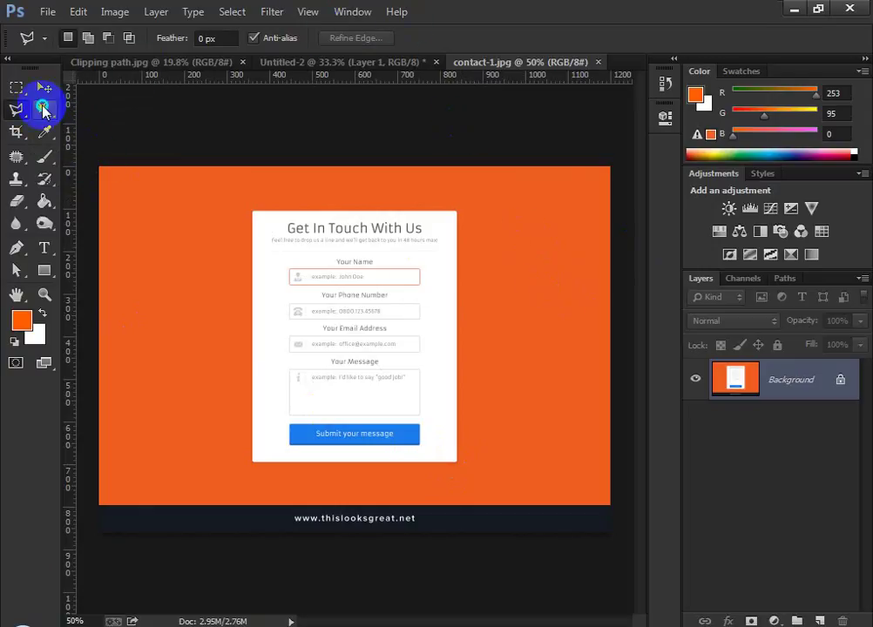
# Select the orange background around the white contact form with the Magic Wand Tool
pyautogui.moveTo(43, 108); pyautogui.dragTo(130, 127)
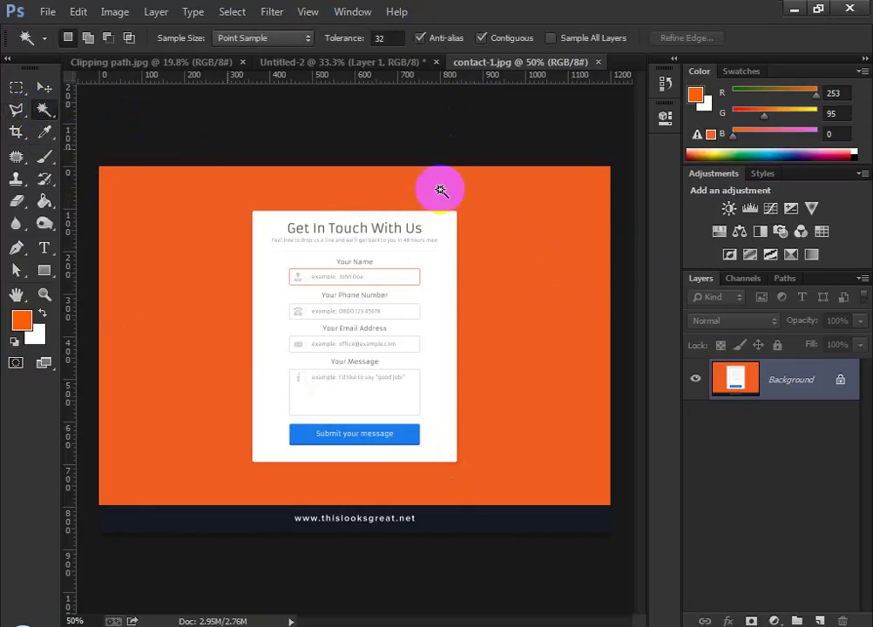
pyautogui.click(555, 197)
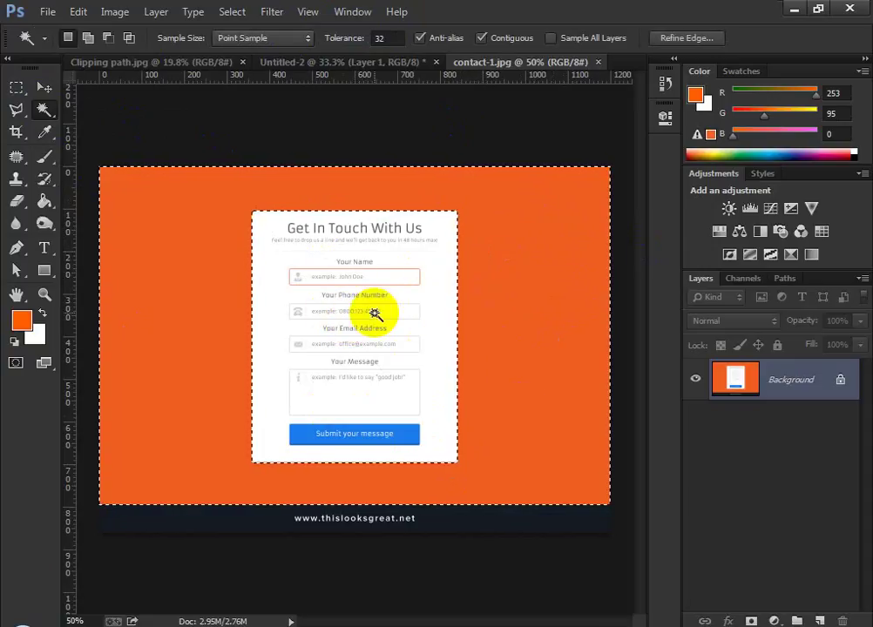
pyautogui.click(233, 12)
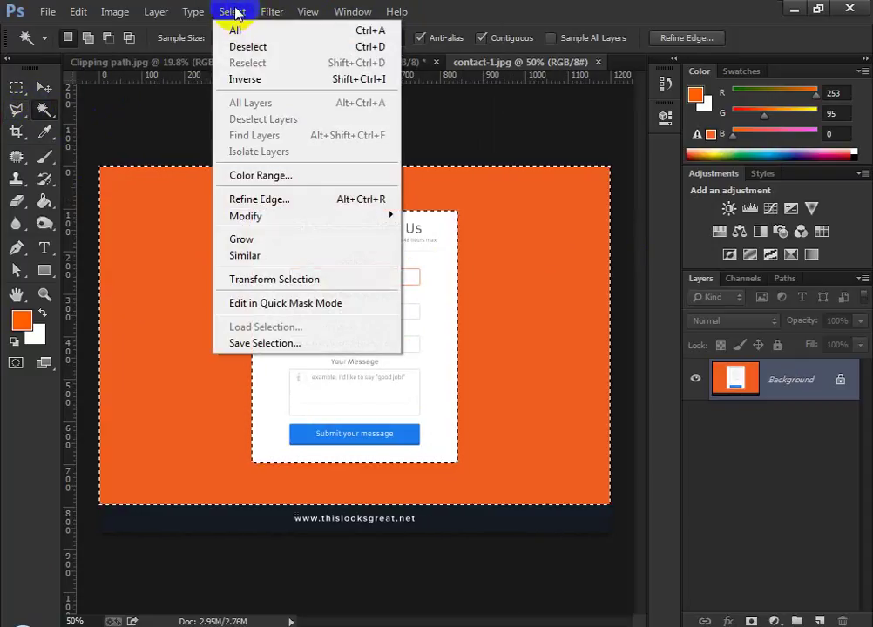
pyautogui.click(245, 79)
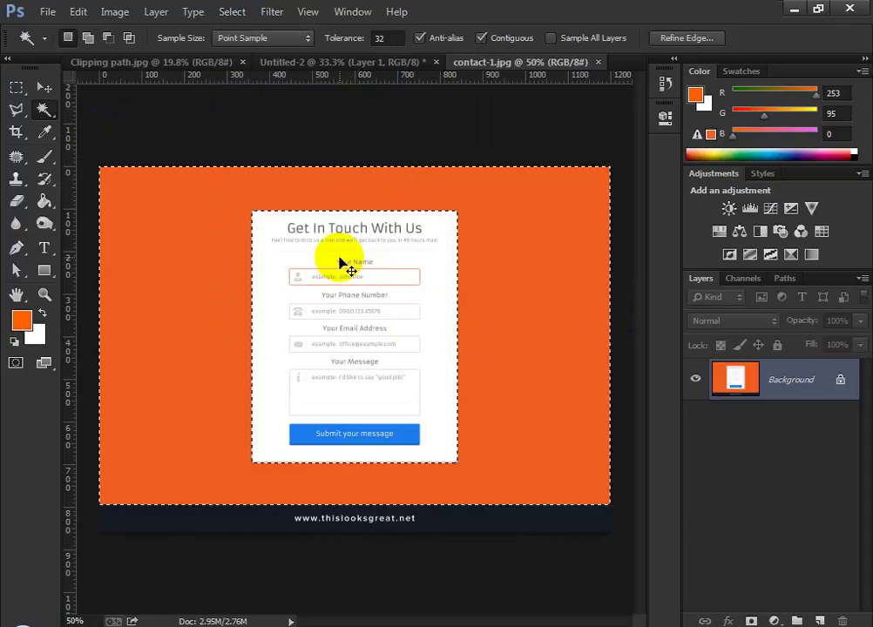
# Copy the selected orange background and paste it as a new layer into the Clipping path.jpg document
pyautogui.click(191, 62)
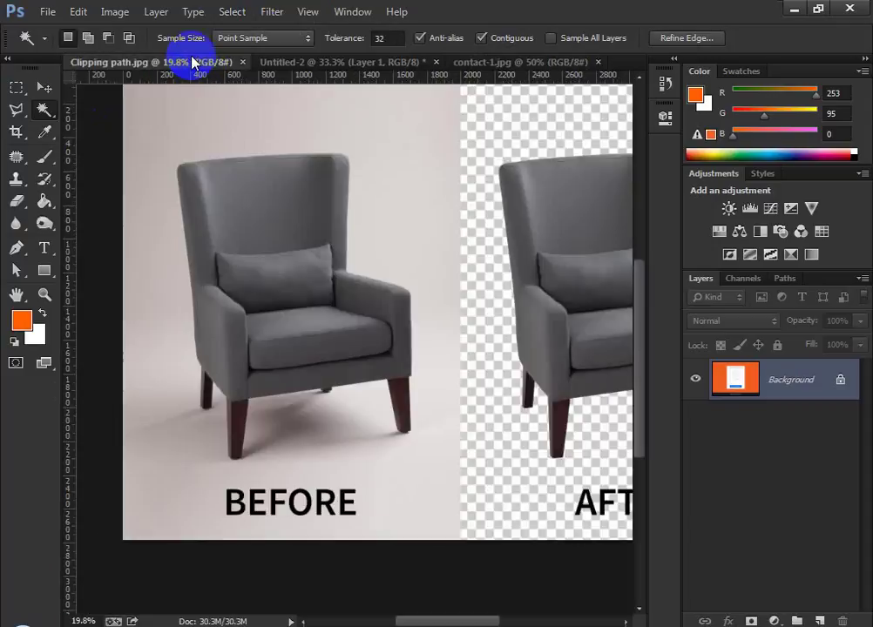
pyautogui.hotkey('ctrl', 'v')
pyautogui.scroll(-2, 321, 302)
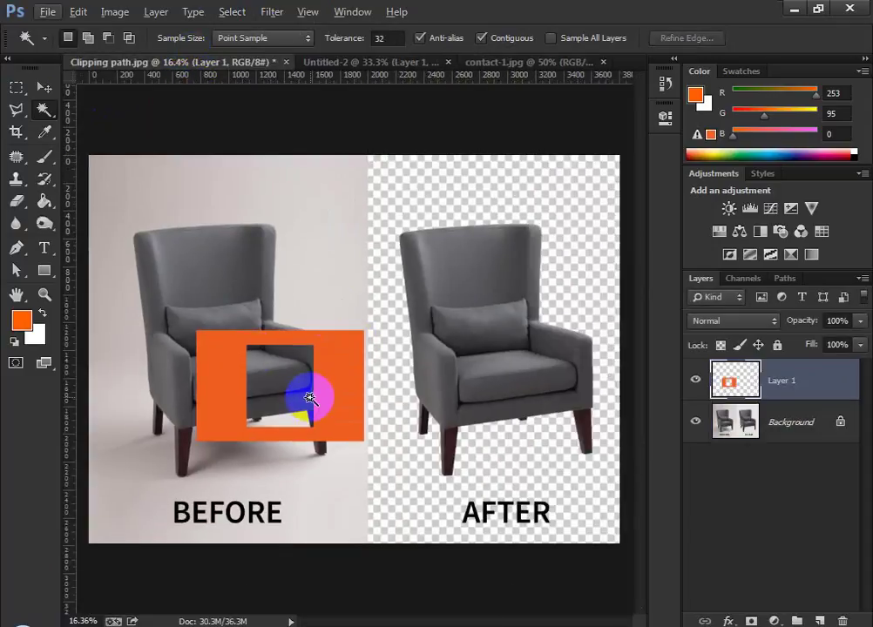
# Return to contact-1.jpg and invert the orange background selection to select the contact form and the footer strip
pyautogui.click(503, 64)
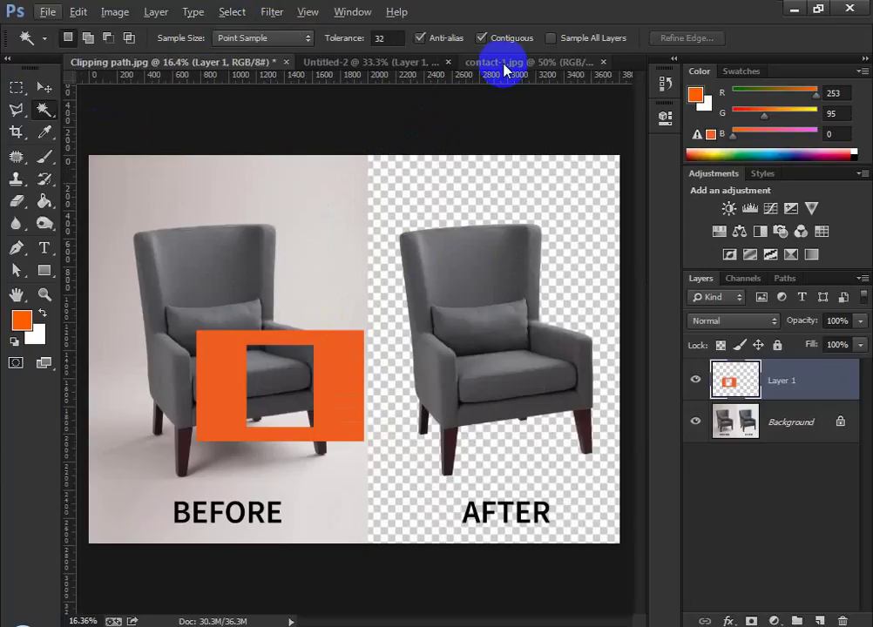
pyautogui.click(231, 11)
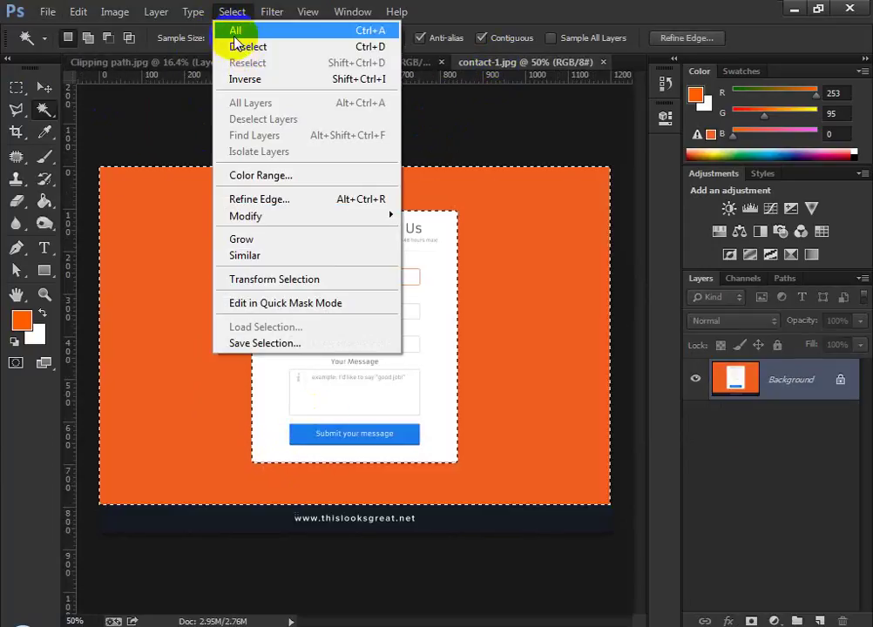
pyautogui.click(247, 78)
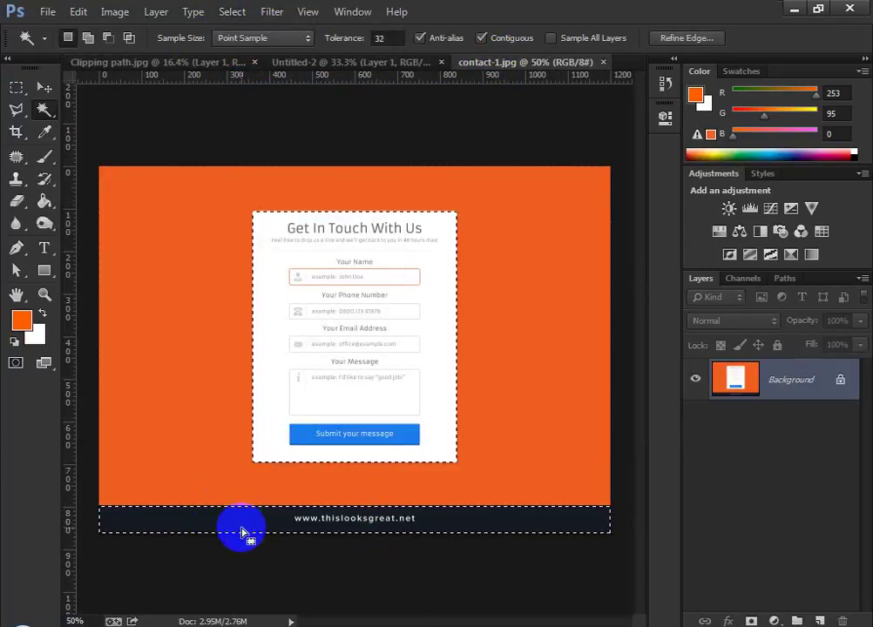
# Try subtracting the dark footer strip from the selection with the Lasso Tool, and undo it
pyautogui.rightClick(22, 92)
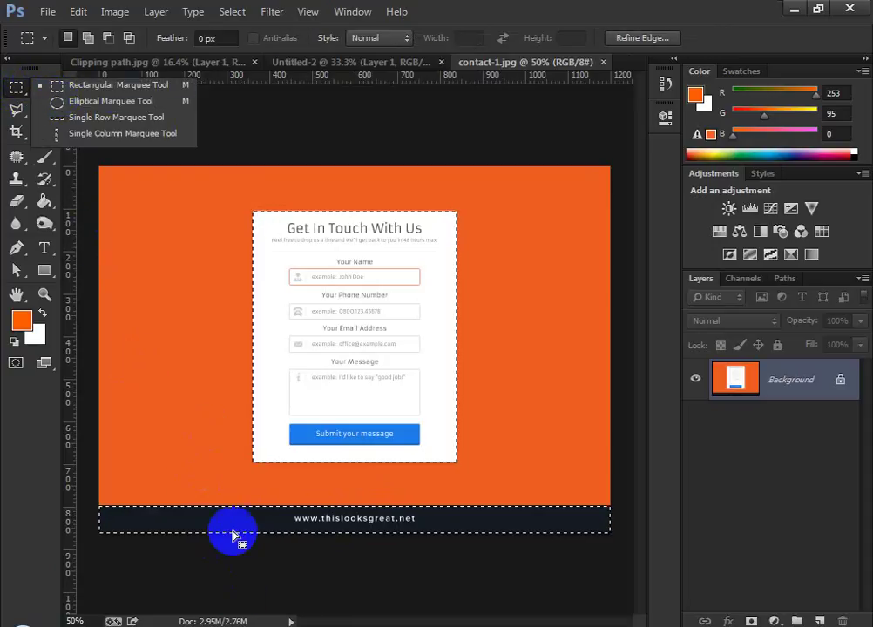
pyautogui.click(90, 89)
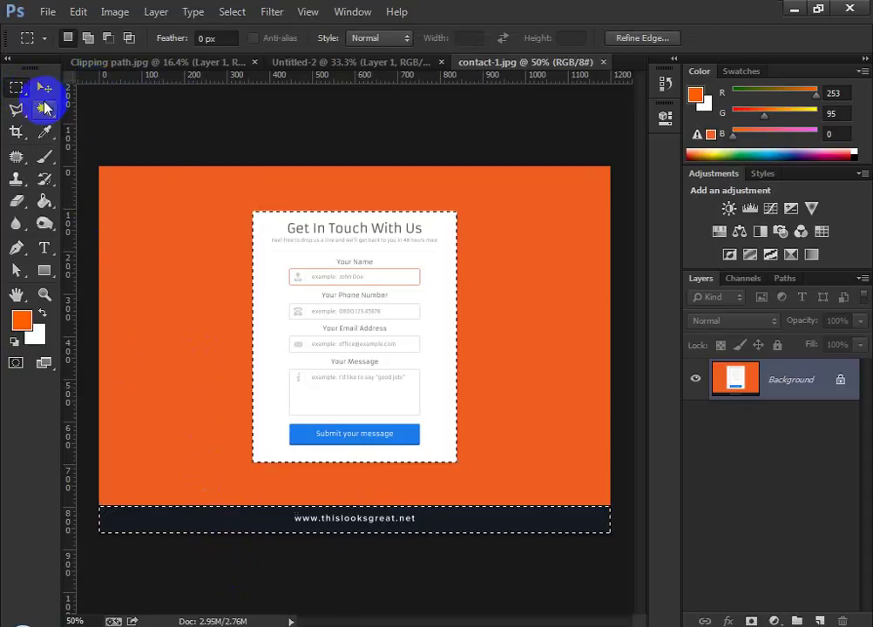
pyautogui.rightClick(16, 109)
pyautogui.click(66, 108)
pyautogui.moveTo(146, 470)
pyautogui.mouseDown()
pyautogui.moveTo(109, 482)
pyautogui.moveTo(109, 567)
pyautogui.moveTo(348, 602)
pyautogui.moveTo(577, 566)
pyautogui.moveTo(633, 545)
pyautogui.moveTo(615, 504)
pyautogui.moveTo(549, 491)
pyautogui.mouseUp()
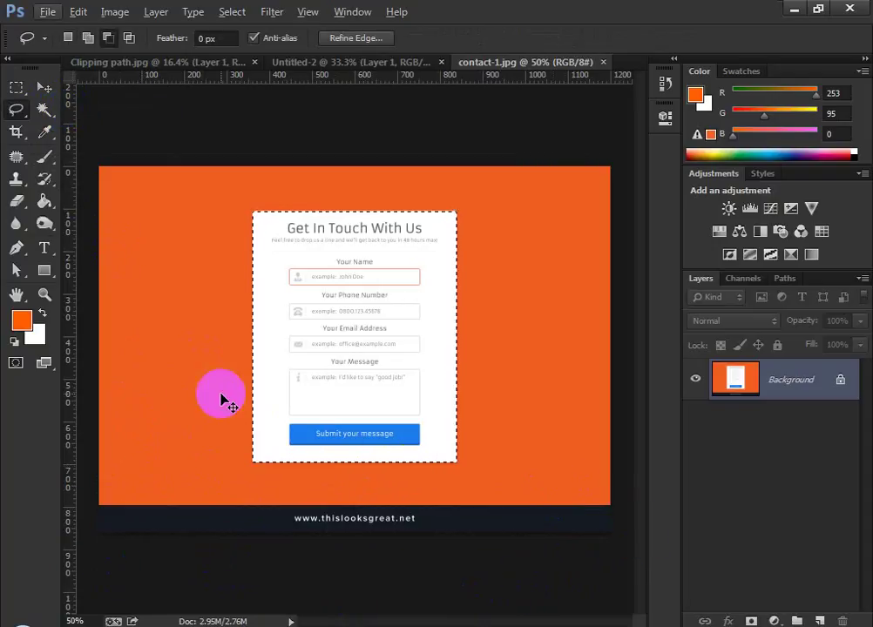
pyautogui.hotkey('ctrl', 'z')
# Subtract the dark footer strip from the inverted selection using the Rectangular Marquee Tool
pyautogui.click(16, 87)
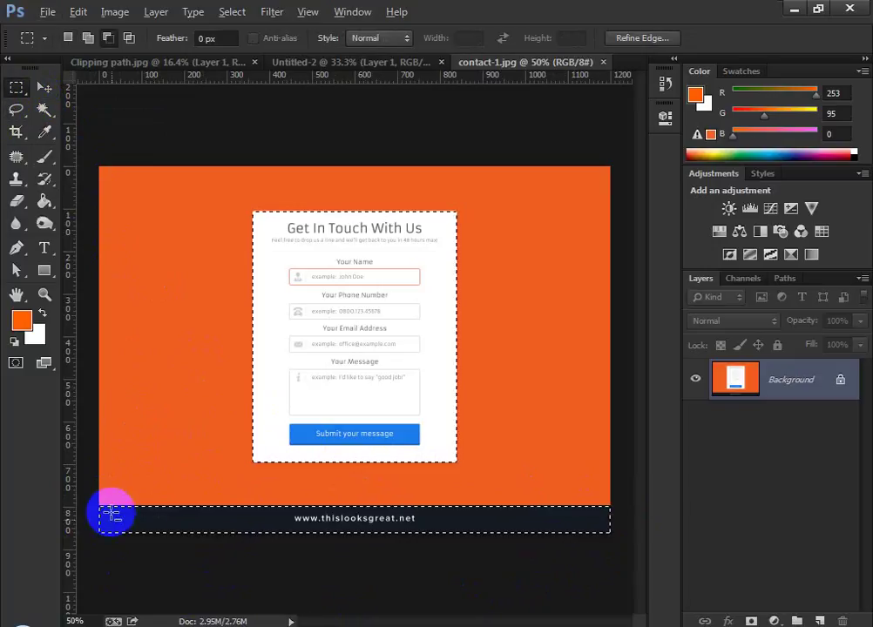
pyautogui.moveTo(111, 516); pyautogui.dragTo(569, 588)
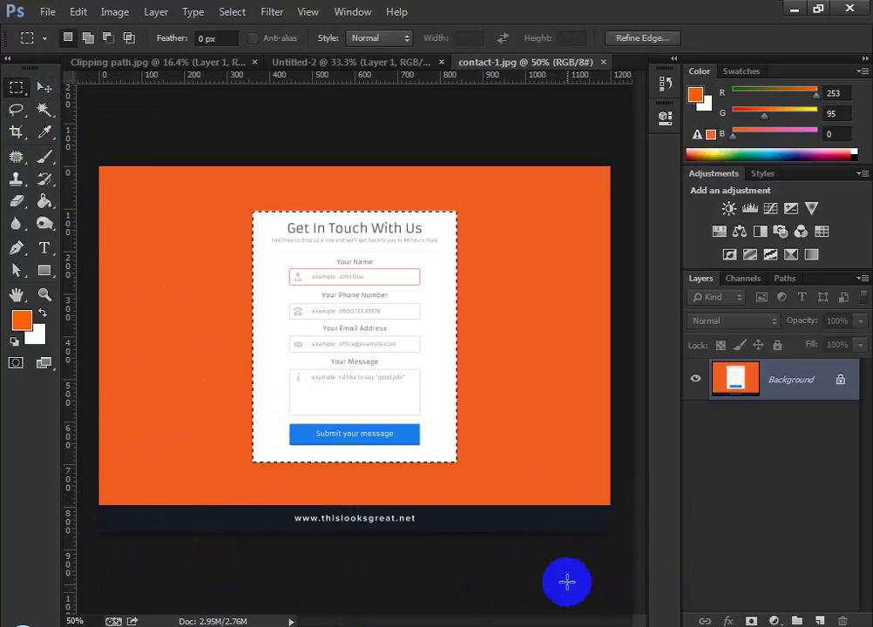
pyautogui.scroll(2, 390, 425)
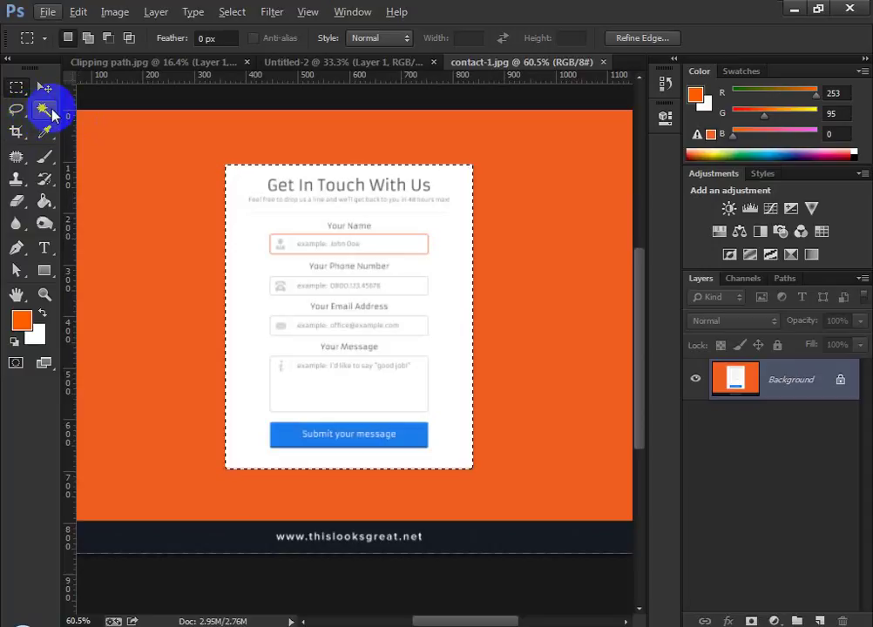
# Copy the selected contact form, paste it as a new layer into Untitled-2 and move it slightly up over the chair
pyautogui.click(46, 109)
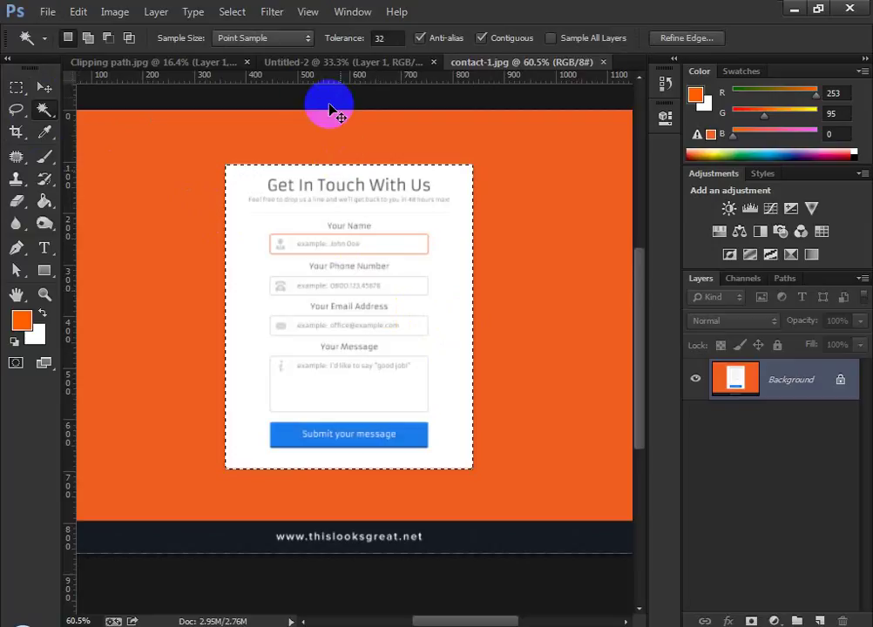
pyautogui.click(288, 63)
pyautogui.moveTo(288, 74); pyautogui.dragTo(335, 163)
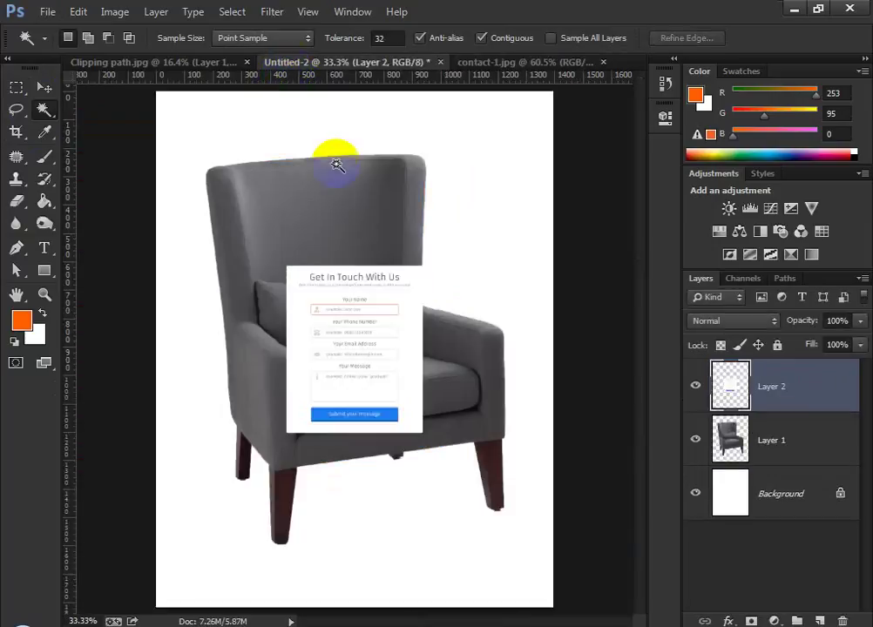
pyautogui.click(44, 88)
pyautogui.moveTo(331, 314); pyautogui.dragTo(360, 326)
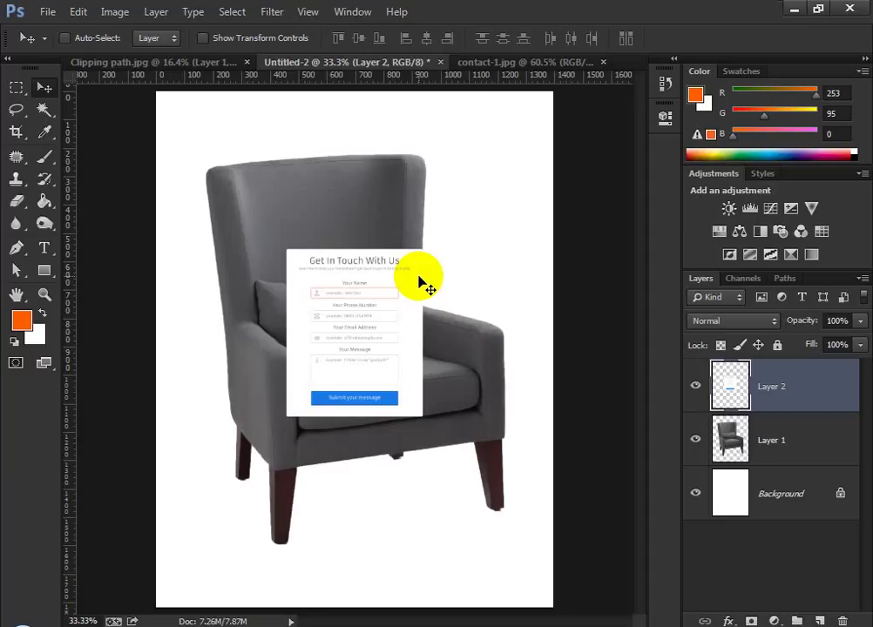
pyautogui.click(42, 112)
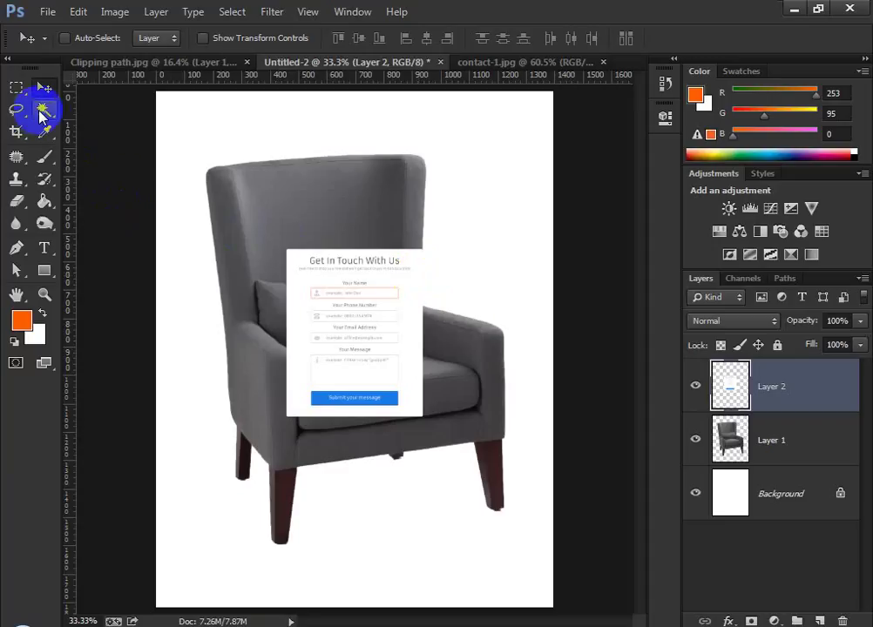
pyautogui.click(17, 90)
pyautogui.click(15, 128)
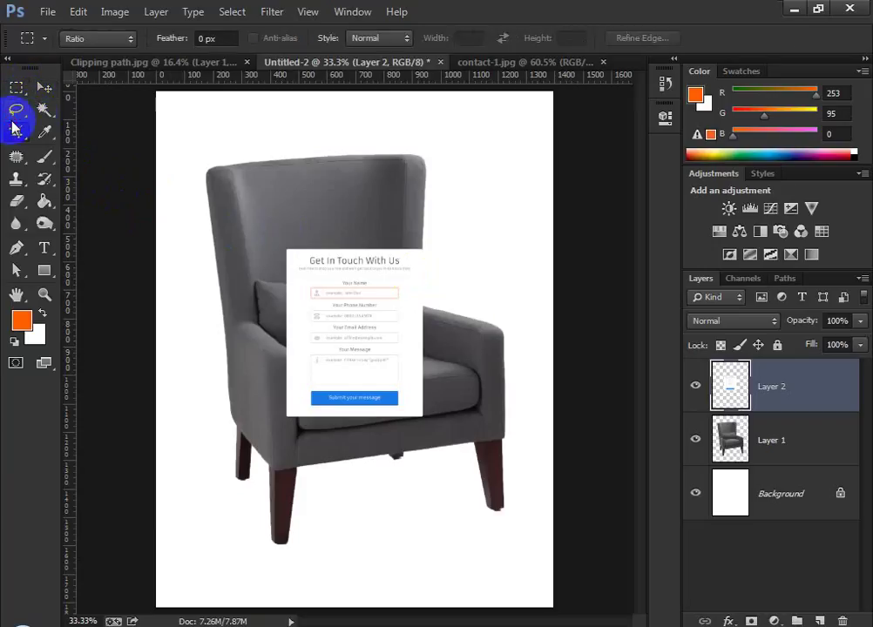
pyautogui.click(39, 115)
pyautogui.click(14, 111)
# Return to contact-1.jpg, clear the selection and draw a rectangular marquee slightly larger than the white contact form
pyautogui.click(16, 88)
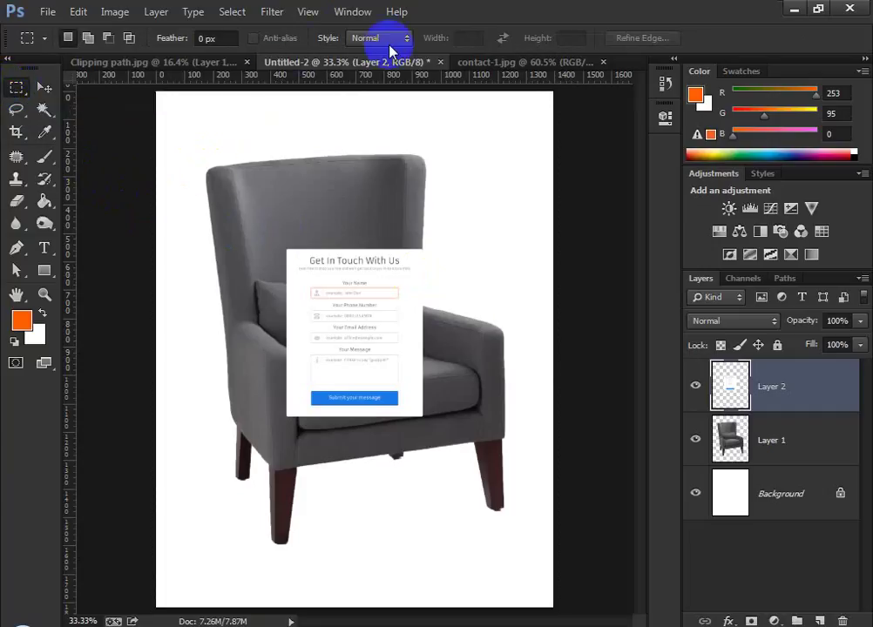
pyautogui.click(488, 61)
pyautogui.click(503, 171)
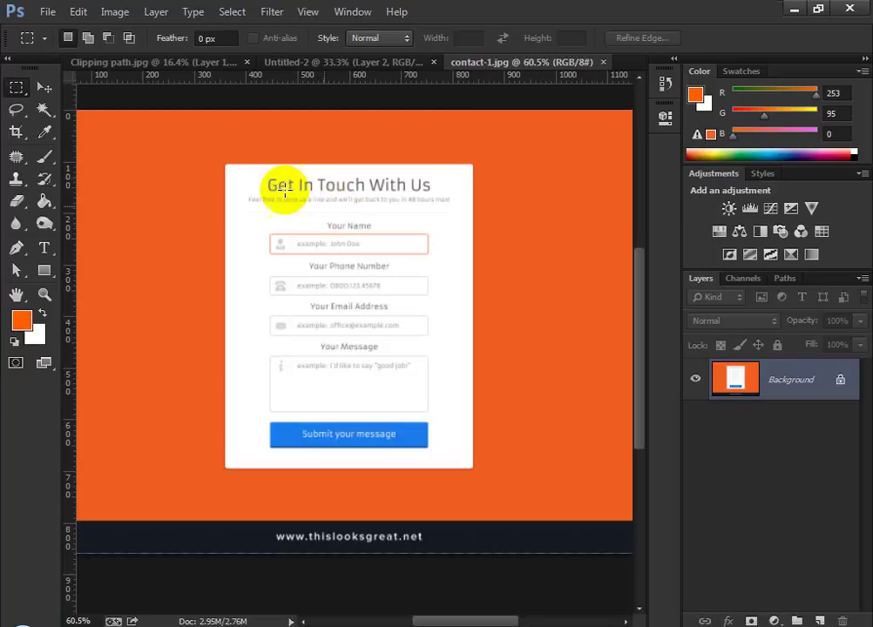
pyautogui.click(238, 171)
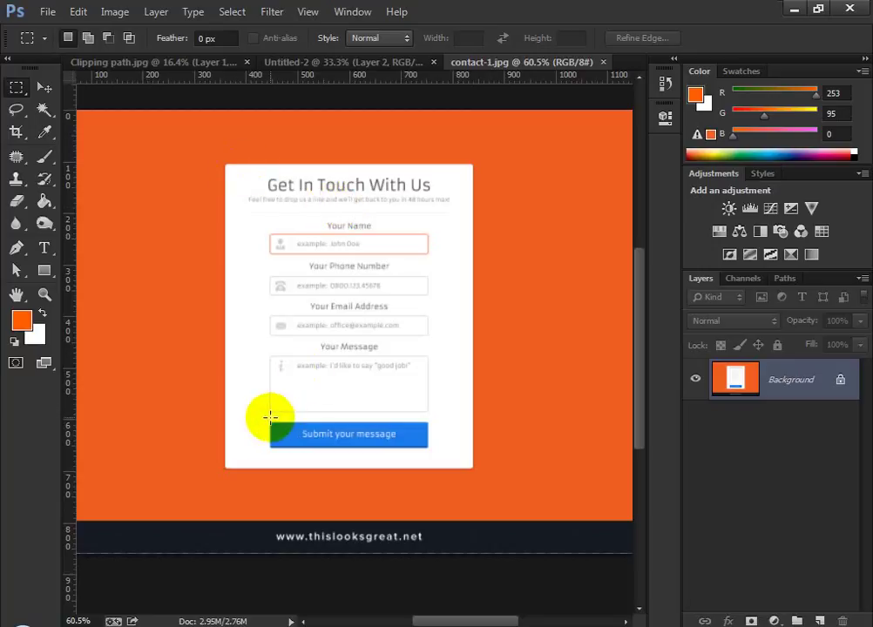
pyautogui.keyDown('alt'); pyautogui.scroll(-3, 270, 416); pyautogui.keyUp('alt')
pyautogui.moveTo(251, 221); pyautogui.dragTo(456, 456)
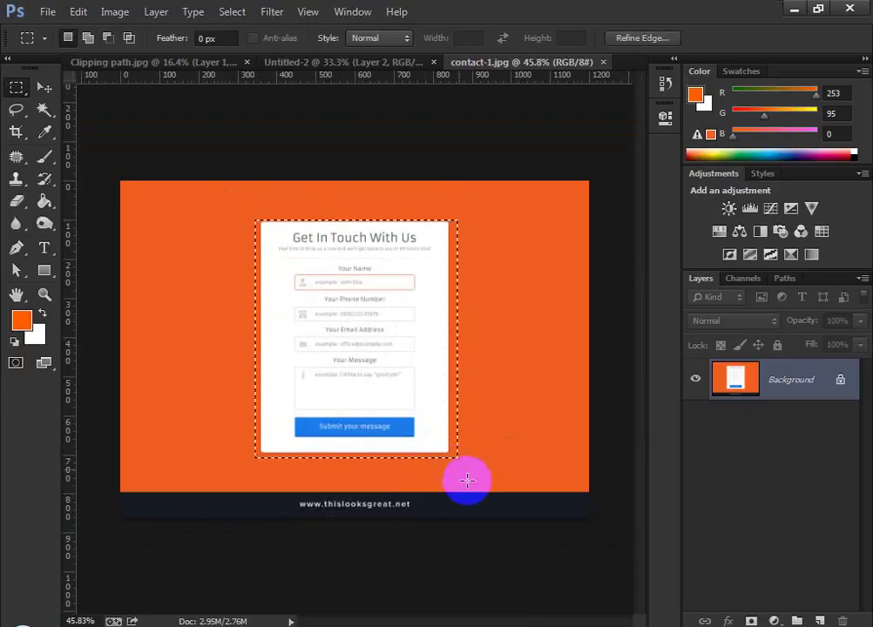
# Add a full-width rectangle over the footer strip to the marquee selection and subtract it again
pyautogui.keyDown('shift'); pyautogui.moveTo(119, 477); pyautogui.dragTo(615, 622); pyautogui.keyUp('shift')
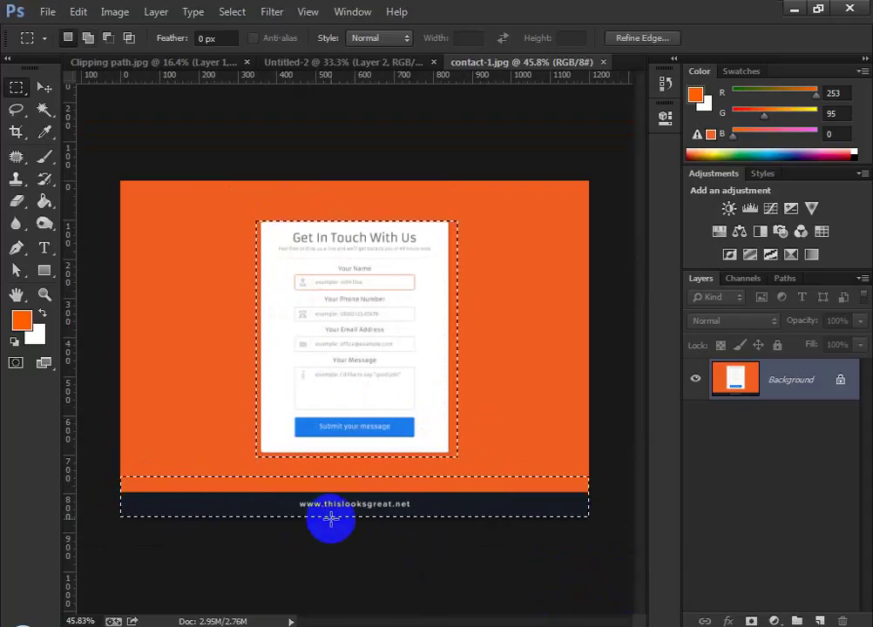
pyautogui.keyDown('alt'); pyautogui.moveTo(122, 514); pyautogui.dragTo(664, 624); pyautogui.keyUp('alt')
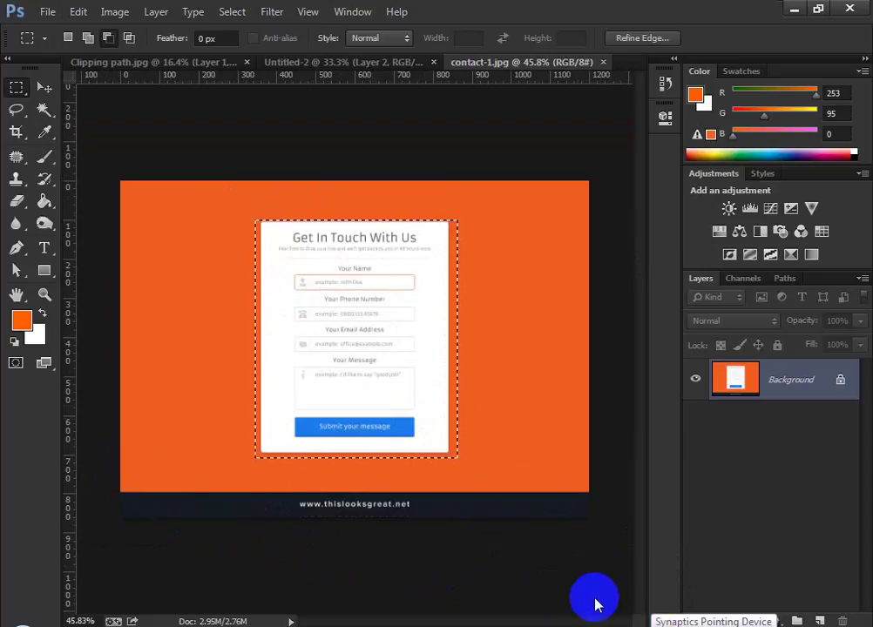
pyautogui.scroll(3, 346, 353)
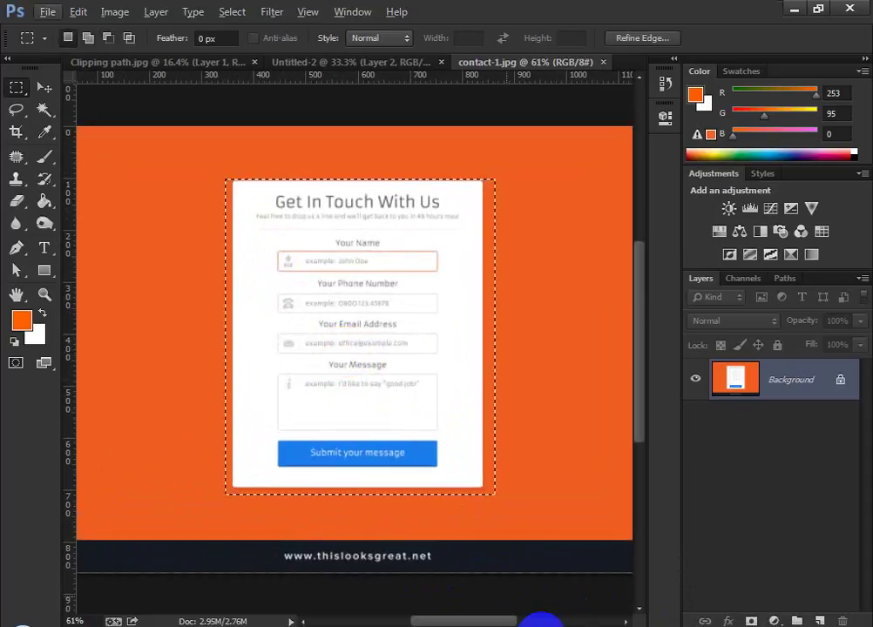